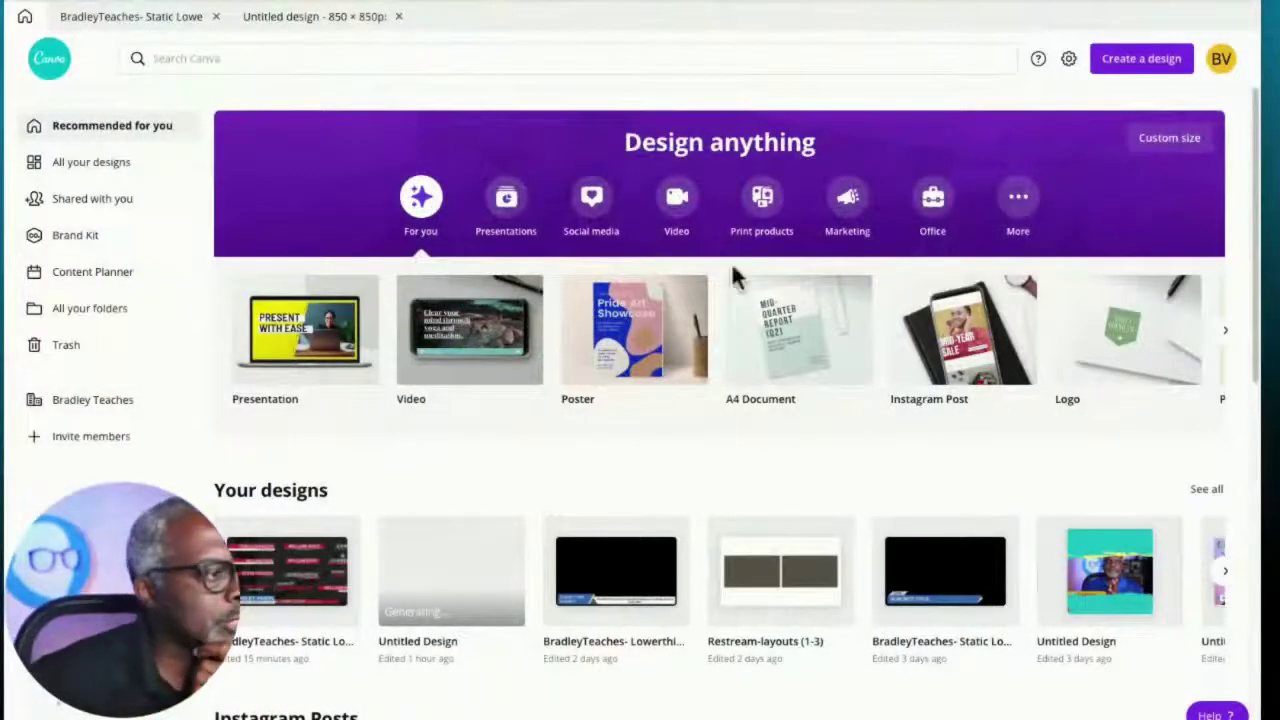
Create a blank Your Story design from the social media formats and open the Screens folder of uploads
{"action": "left_click", "coordinate": [591, 204]}
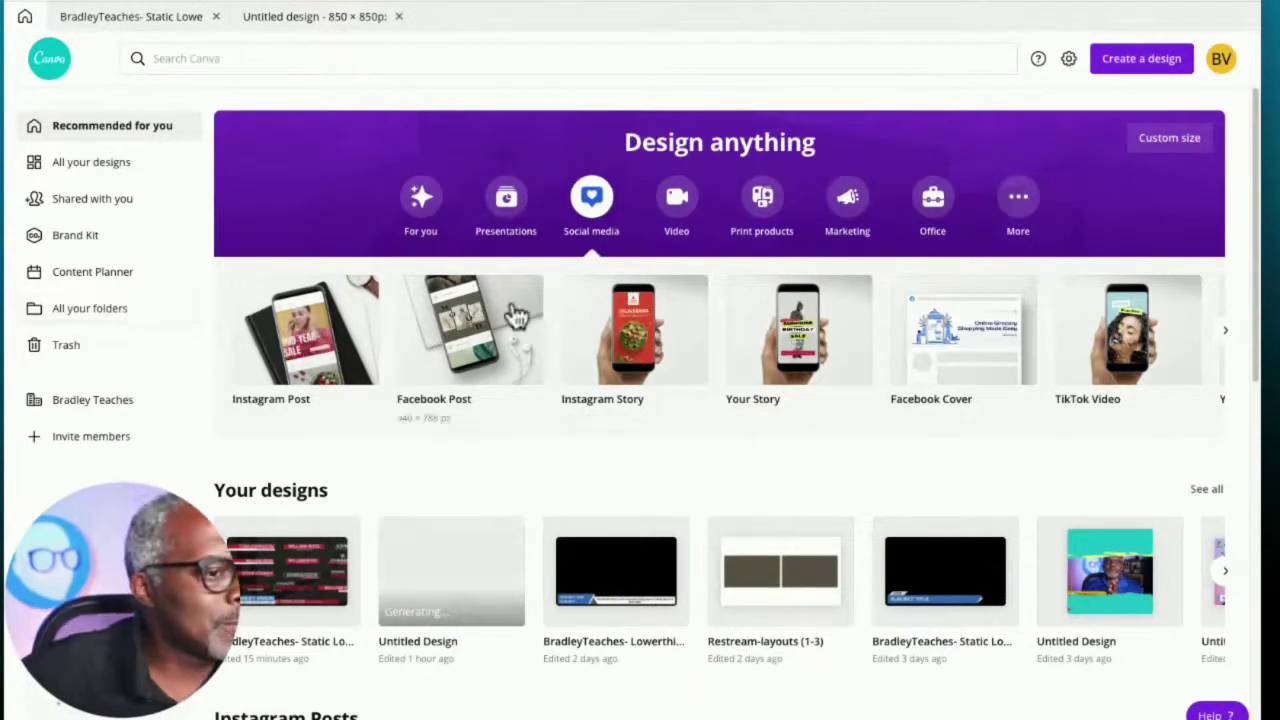
{"action": "left_click", "coordinate": [627, 338]}
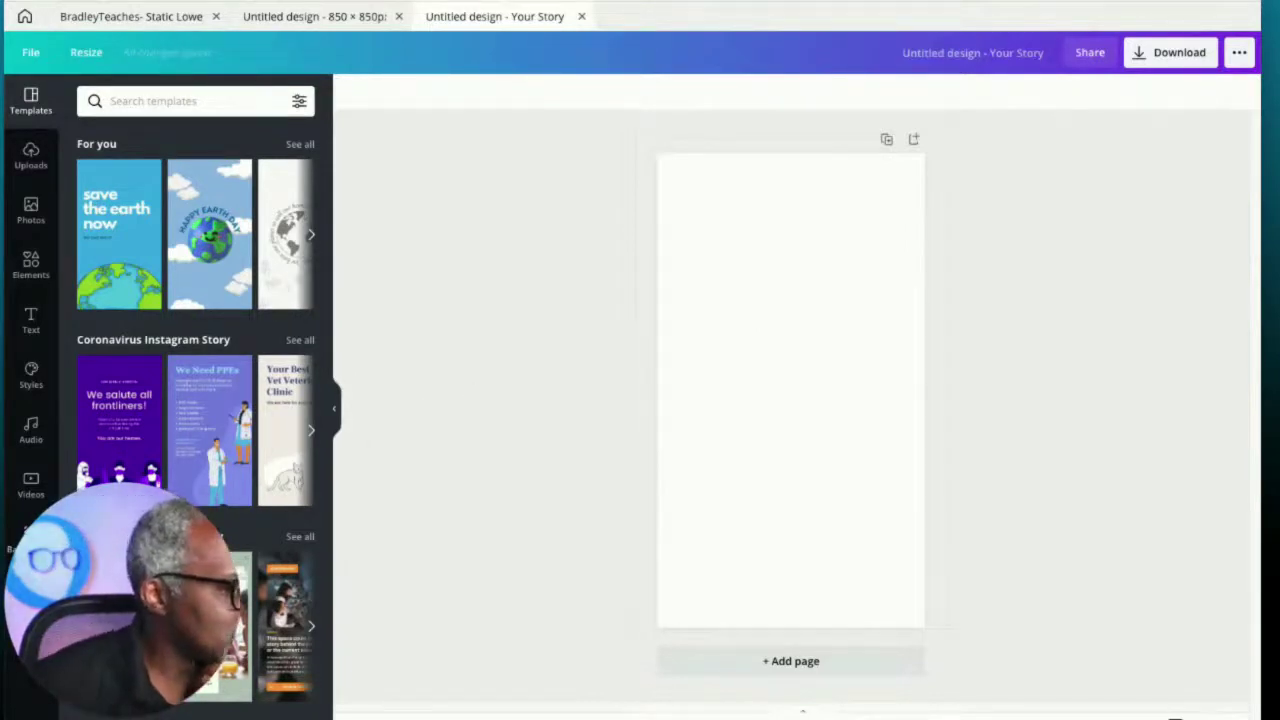
{"action": "left_click", "coordinate": [31, 598]}
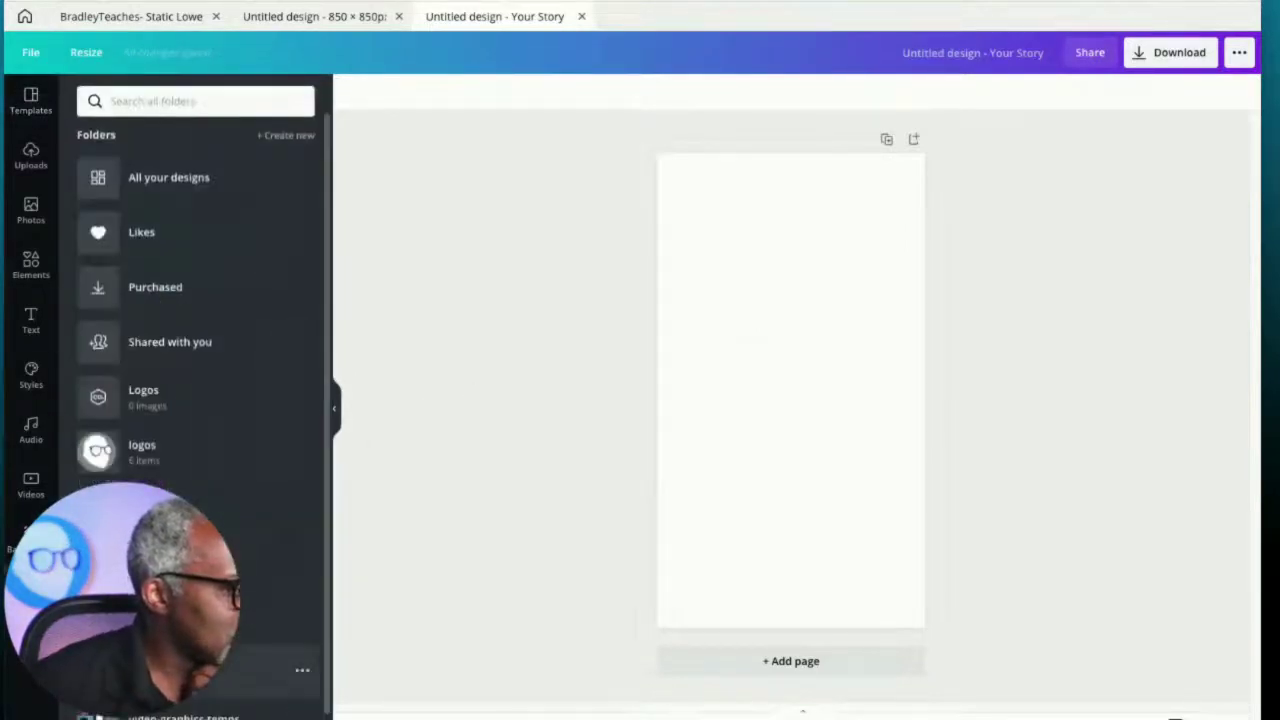
{"action": "left_click", "coordinate": [260, 638]}
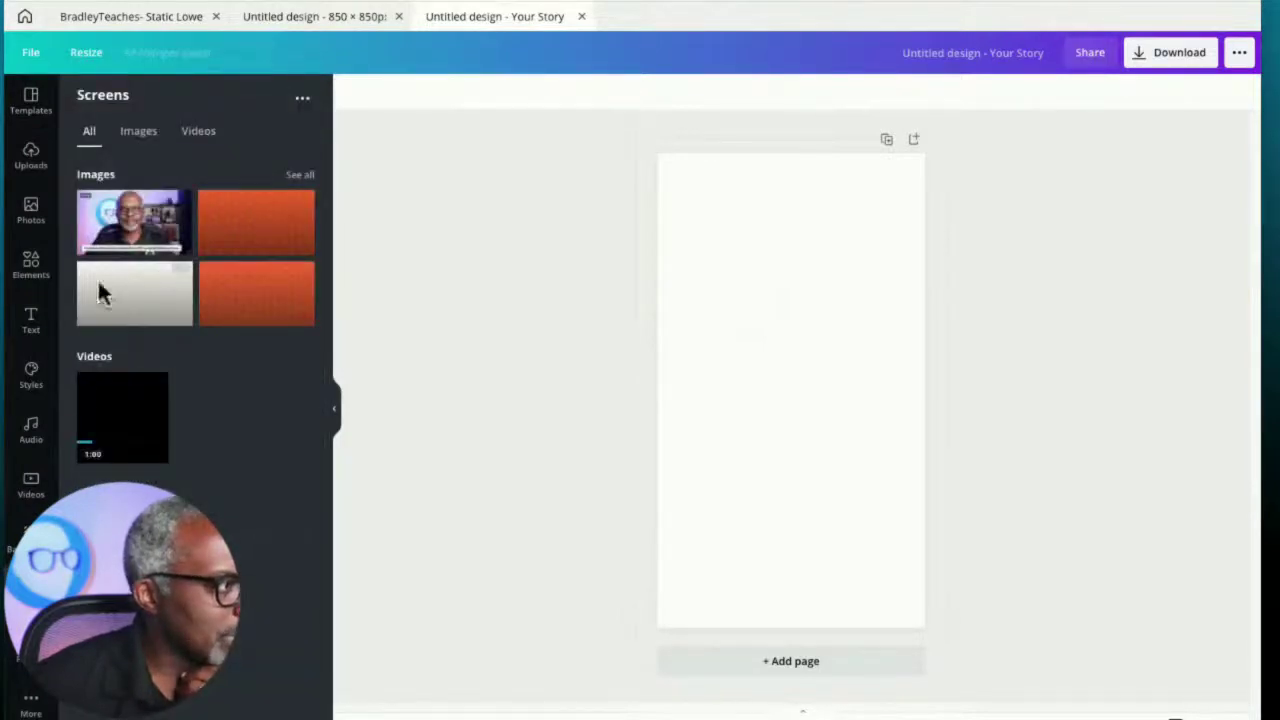
Add the webcam image with the caption bar to the page, enlarge it to full page width and position it around mid-height
{"action": "left_click", "coordinate": [127, 238]}
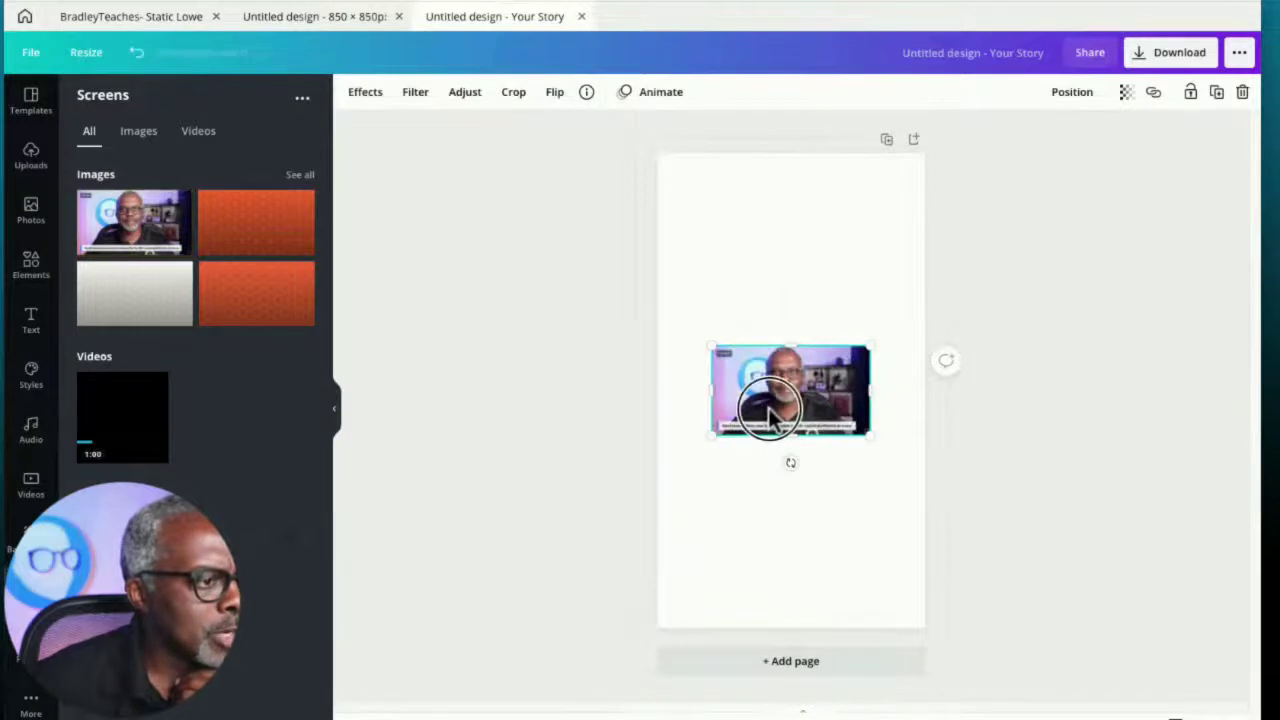
{"action": "left_click_drag", "start_coordinate": [768, 410], "coordinate": [718, 406]}
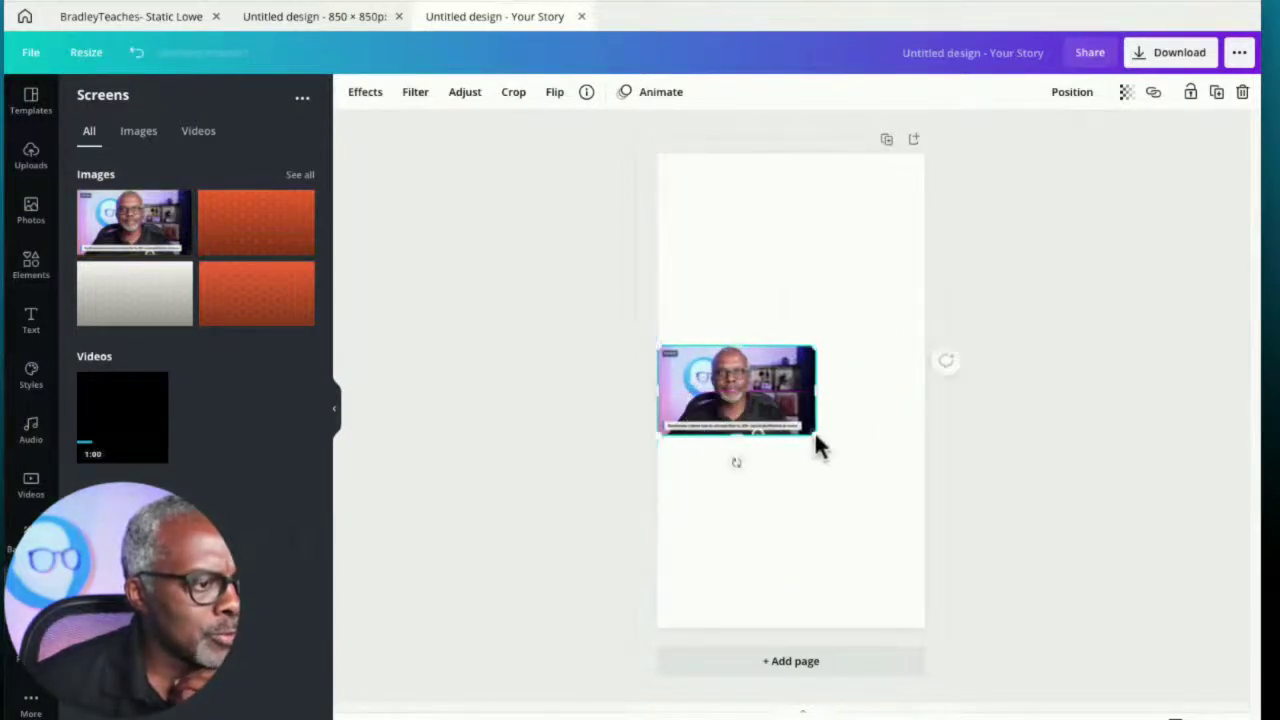
{"action": "left_click_drag", "start_coordinate": [818, 438], "coordinate": [948, 434]}
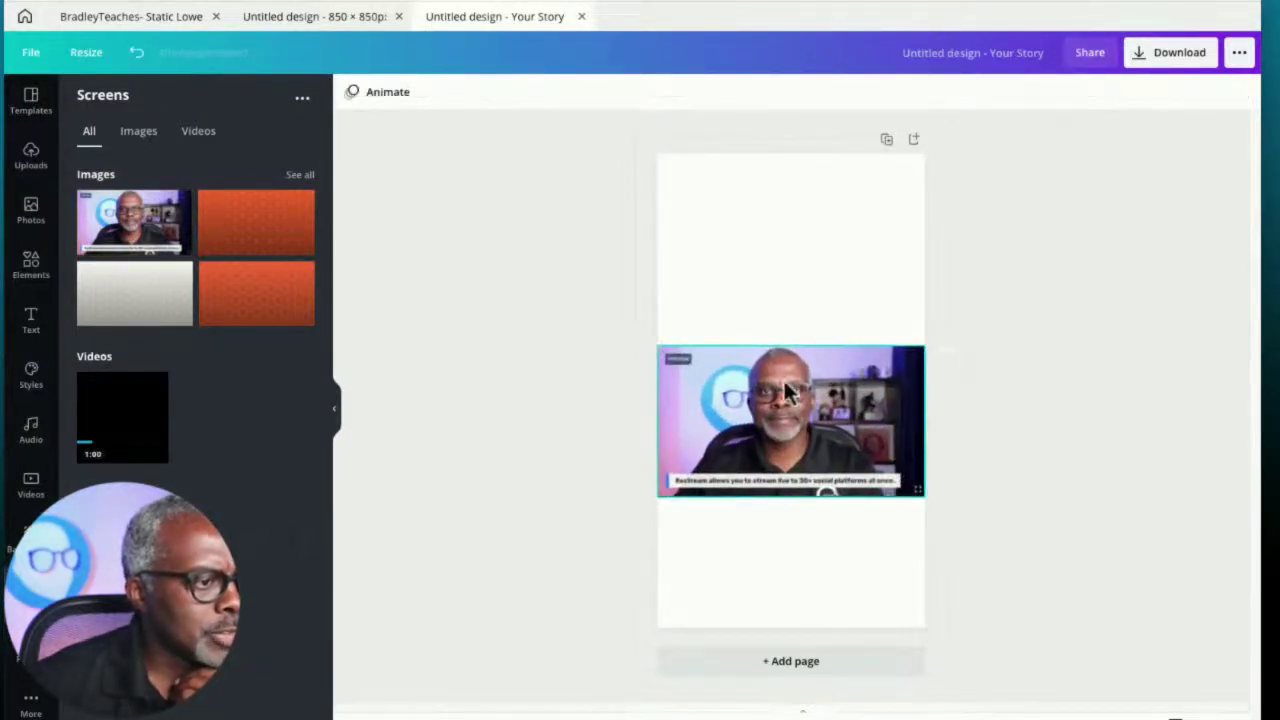
{"action": "left_click_drag", "start_coordinate": [778, 428], "coordinate": [777, 383]}
{"action": "left_click", "coordinate": [583, 333]}
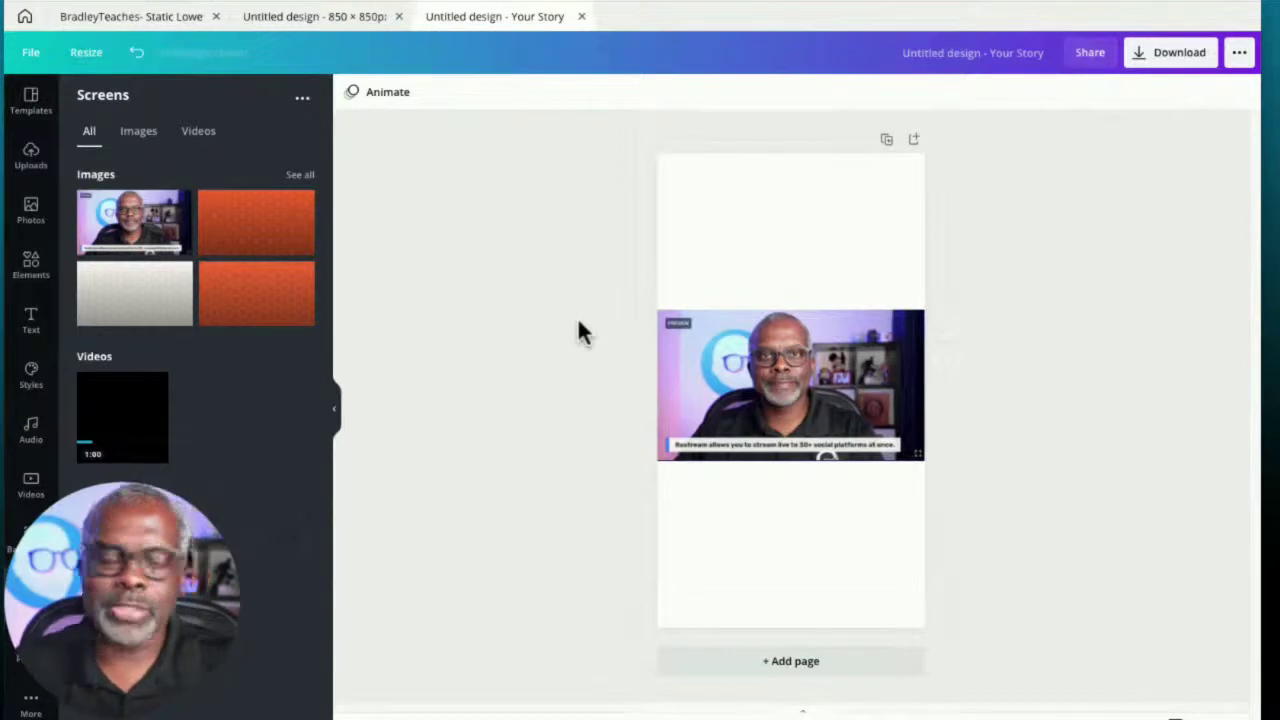
Add the orange patterned image, enlarge it to cover the whole page, and send it backward behind the webcam image
{"action": "left_click", "coordinate": [250, 225]}
{"action": "left_click_drag", "start_coordinate": [255, 230], "coordinate": [715, 273]}
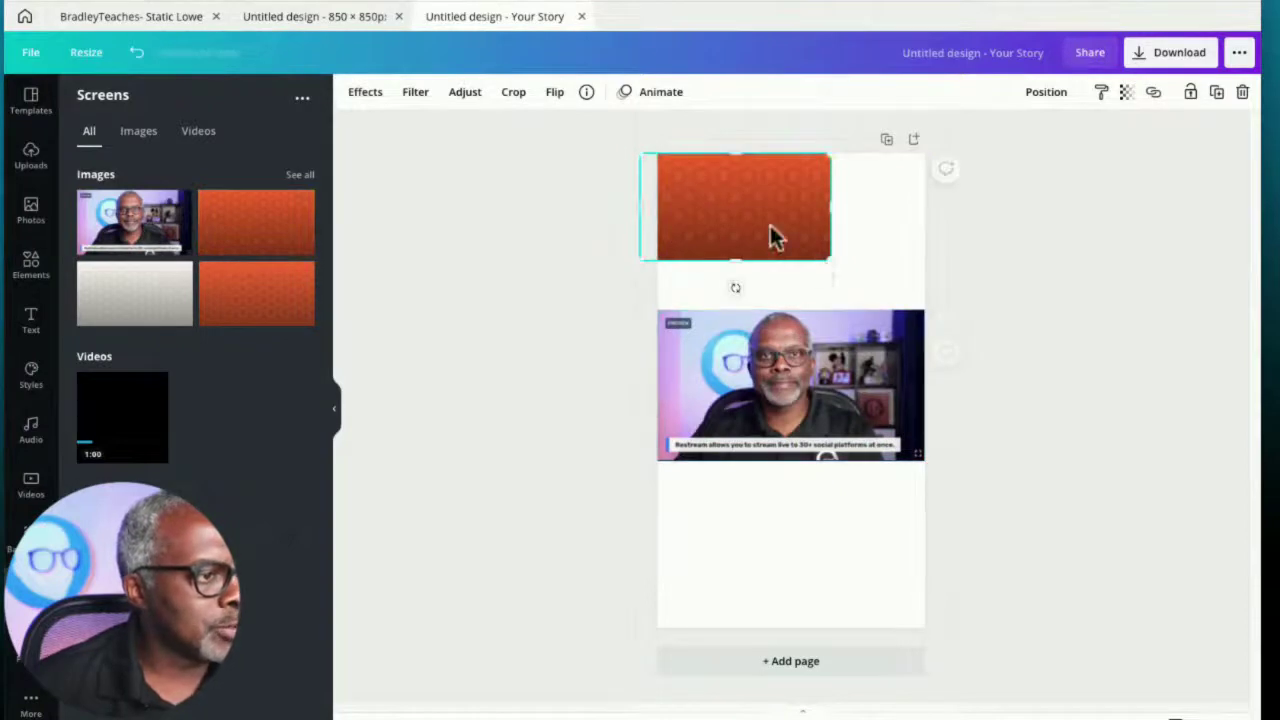
{"action": "left_click_drag", "start_coordinate": [831, 262], "coordinate": [1250, 716]}
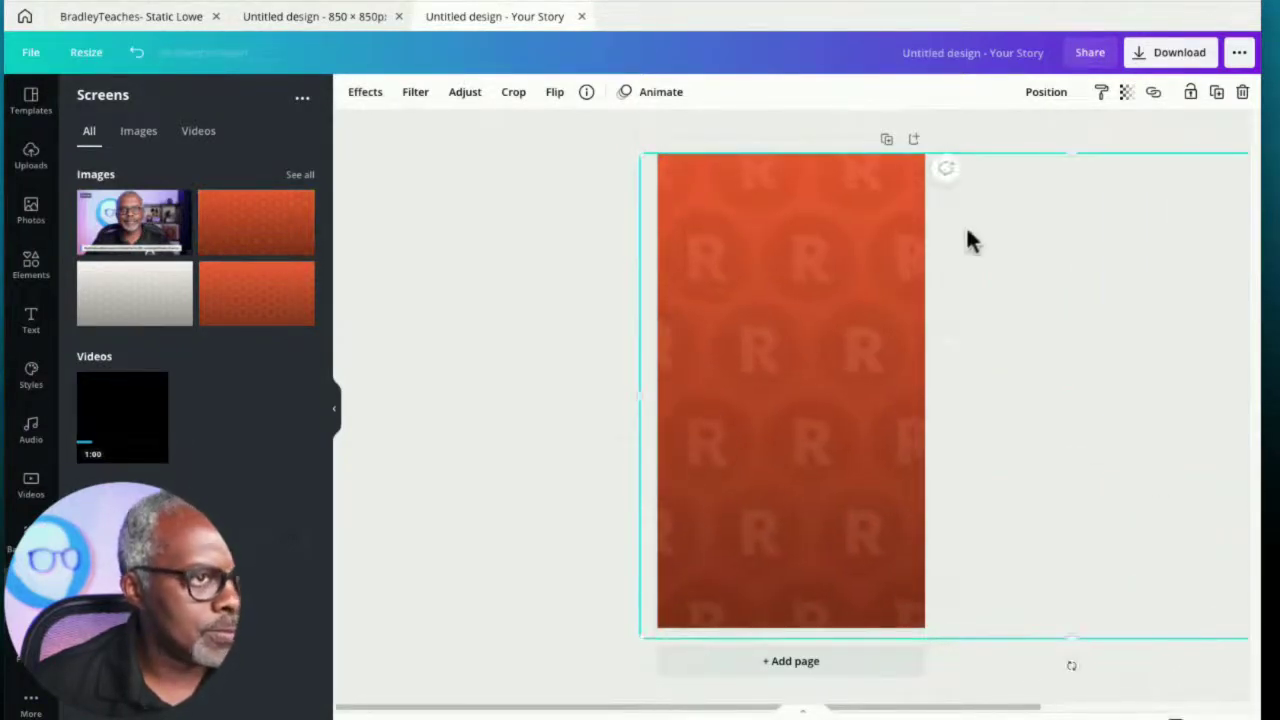
{"action": "left_click", "coordinate": [1048, 95]}
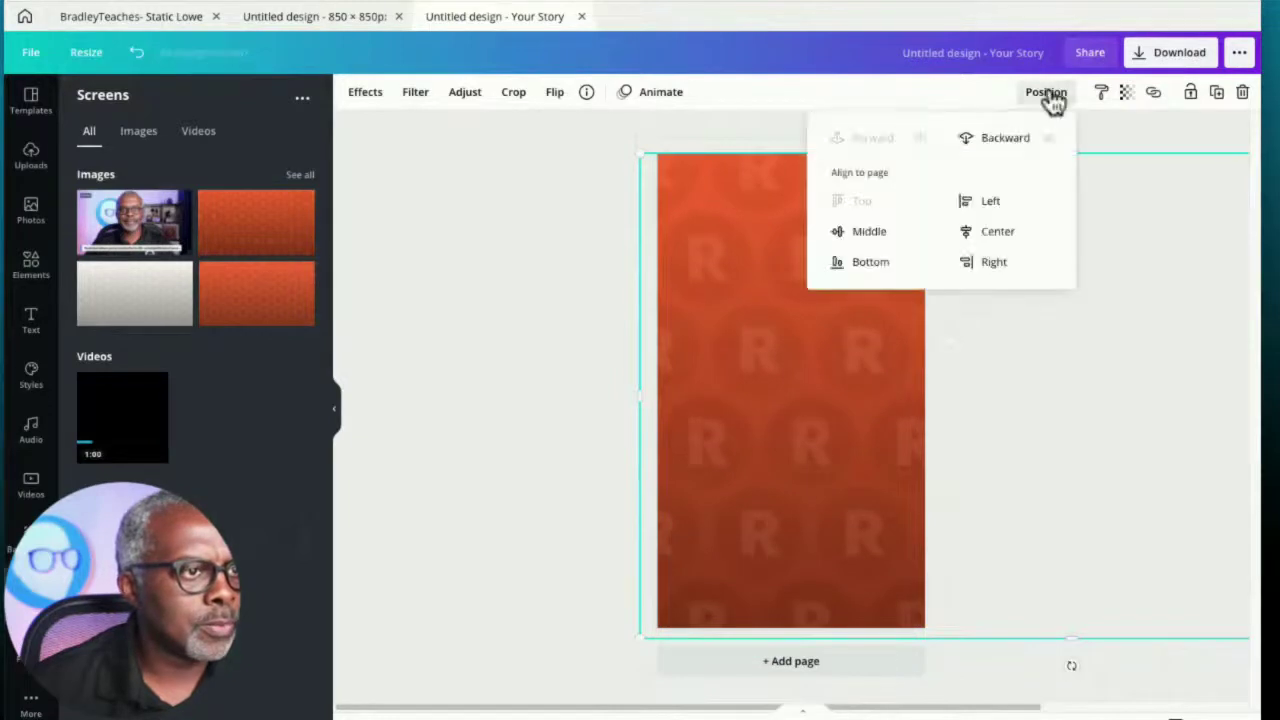
{"action": "left_click", "coordinate": [1010, 145]}
{"action": "left_click", "coordinate": [543, 262]}
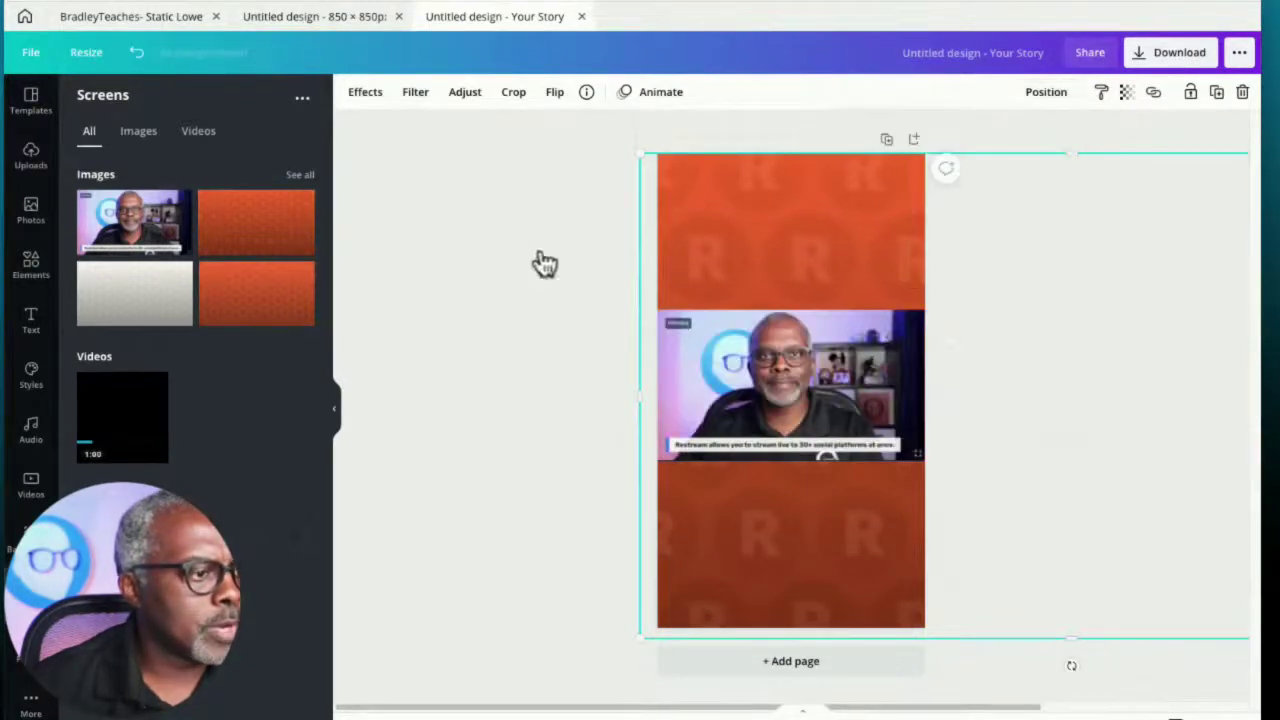
{"action": "left_click", "coordinate": [597, 383]}
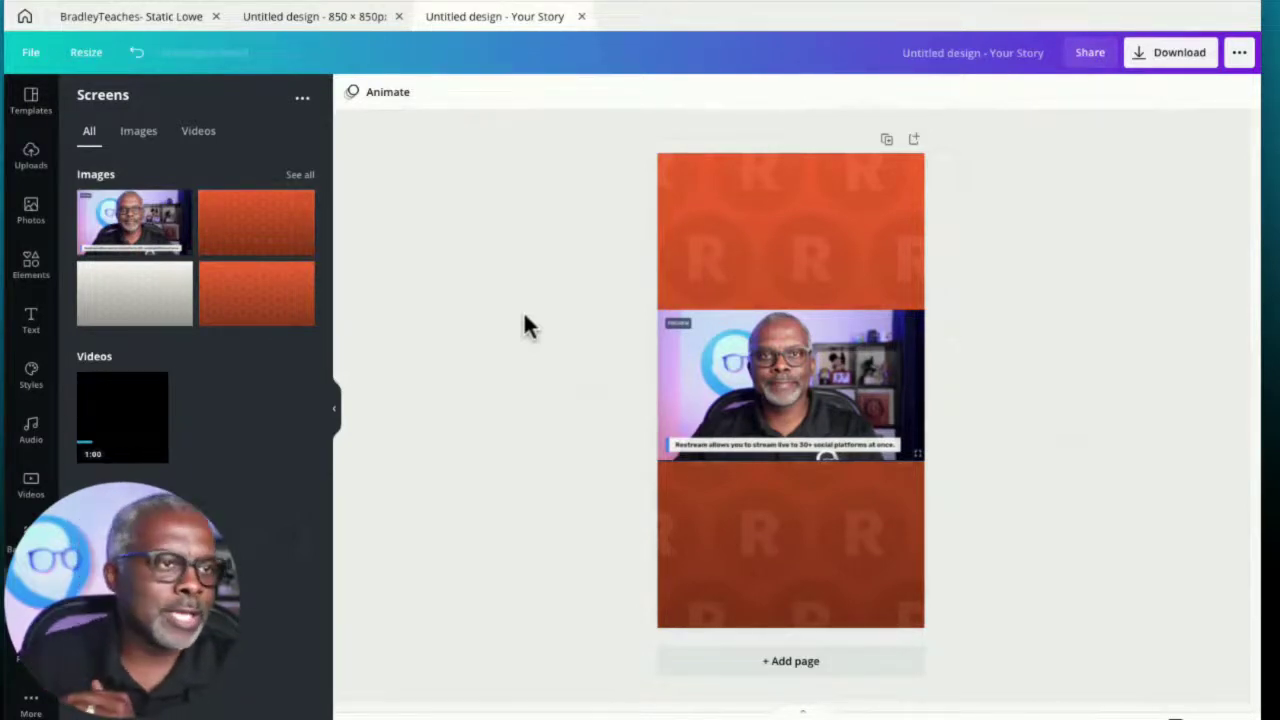
Review the design's sharing options and its download settings
{"action": "left_click", "coordinate": [1089, 58]}
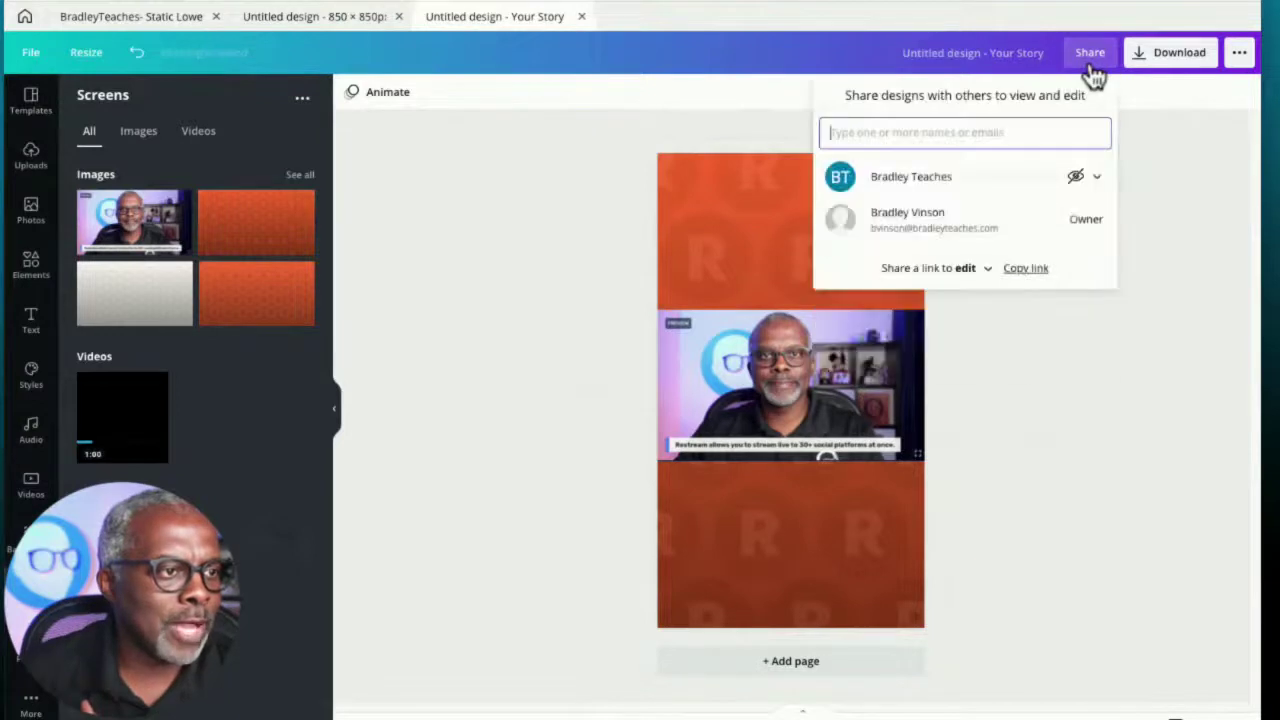
{"action": "left_click", "coordinate": [1180, 64]}
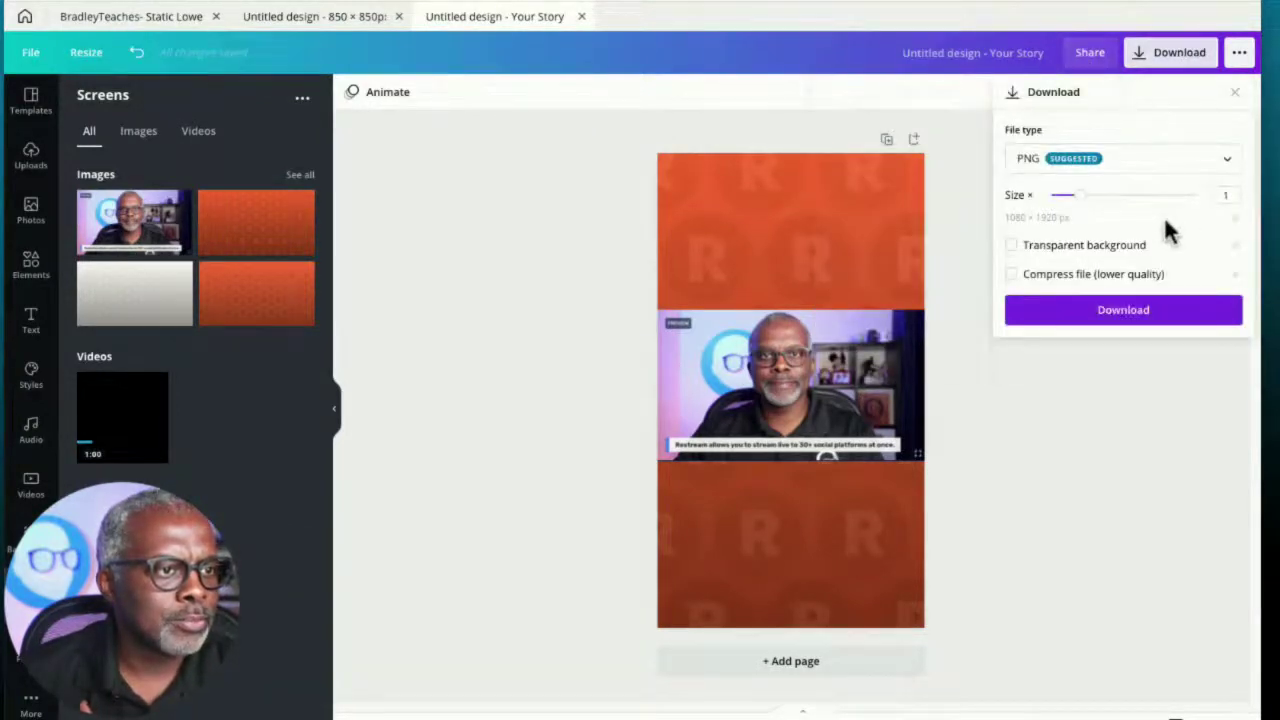
{"action": "left_click", "coordinate": [960, 137]}
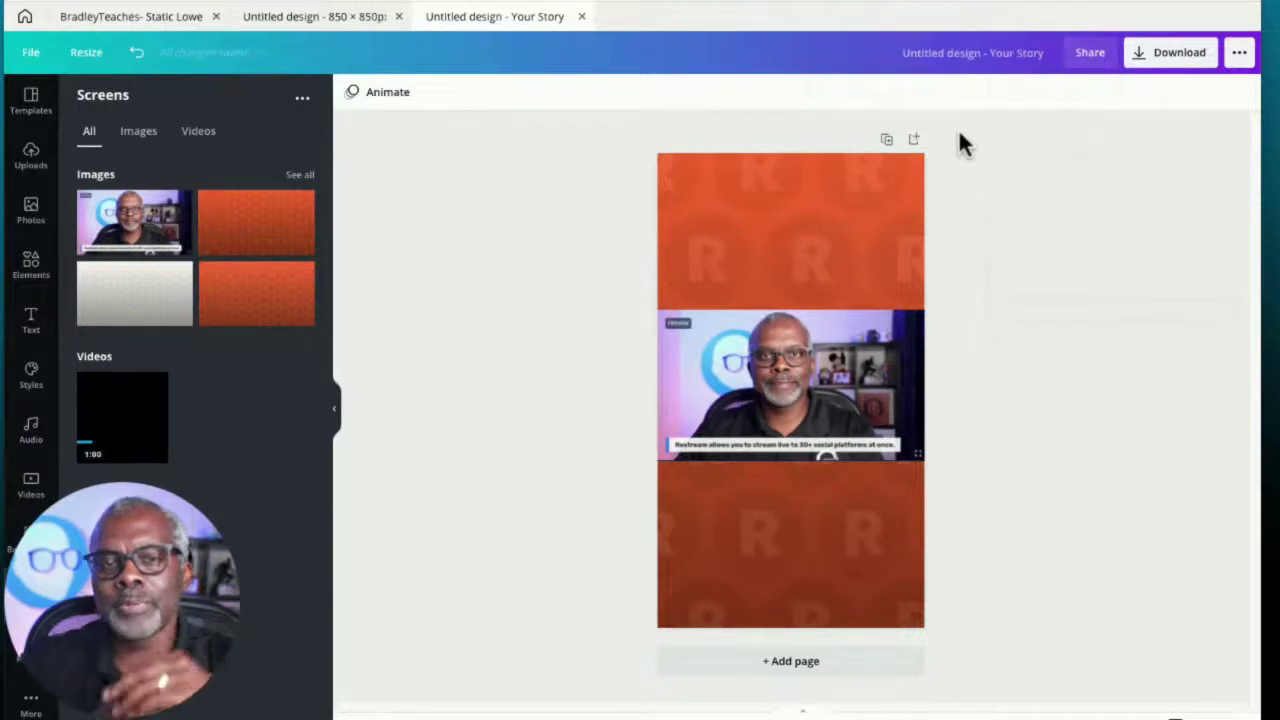
Crop the webcam image to a narrow portrait frame centred on the presenter's face
{"action": "left_click", "coordinate": [842, 394]}
{"action": "left_click", "coordinate": [514, 92]}
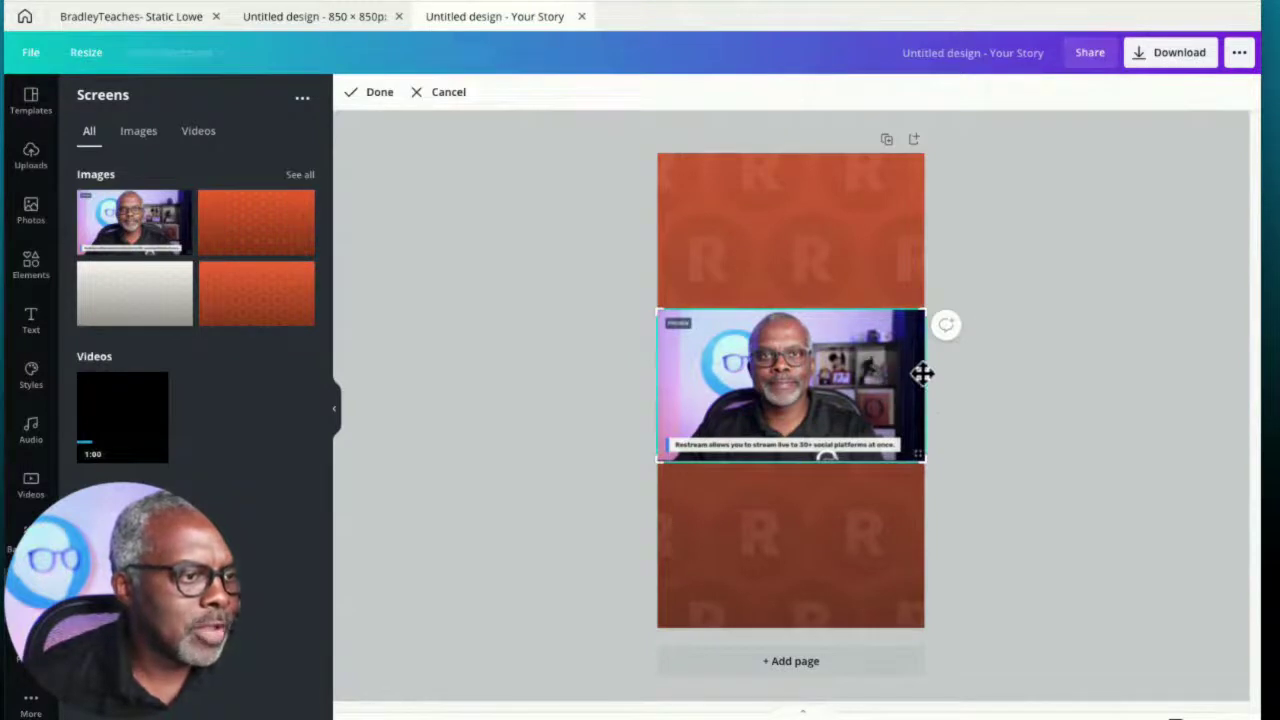
{"action": "mouse_move", "coordinate": [922, 374]}
{"action": "left_mouse_down"}
{"action": "mouse_move", "coordinate": [866, 366]}
{"action": "mouse_move", "coordinate": [927, 372]}
{"action": "left_mouse_up"}
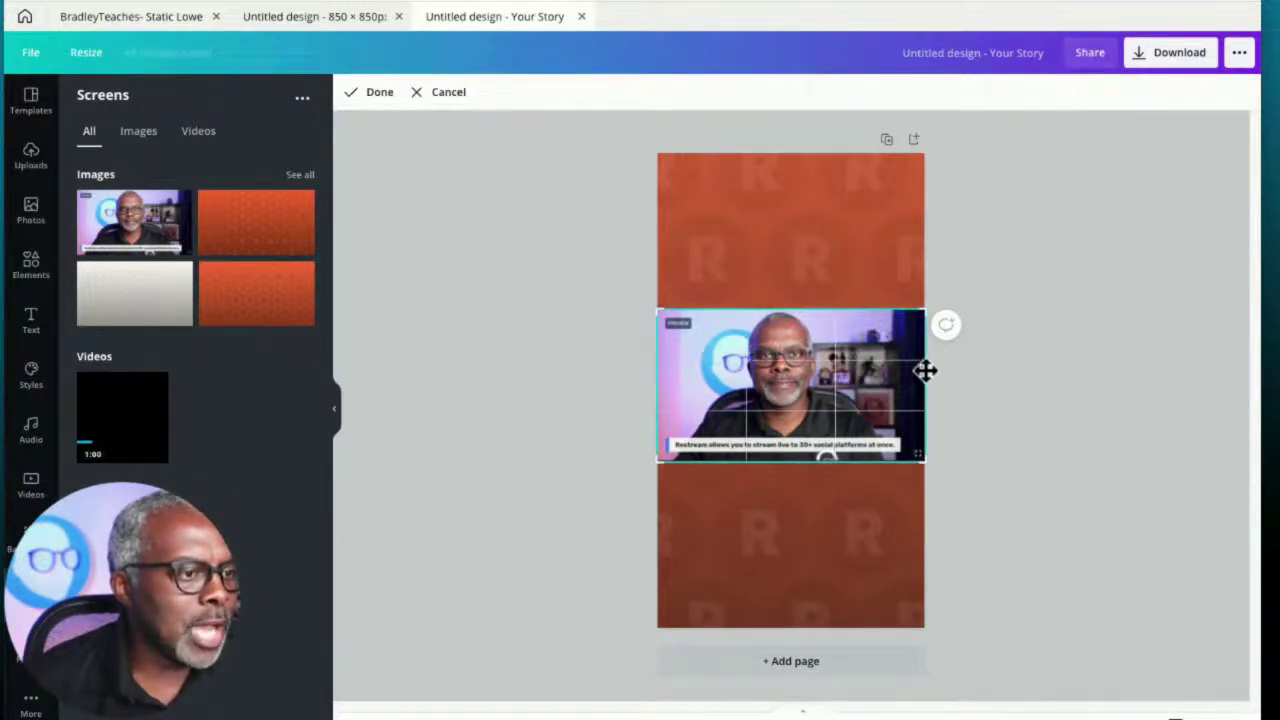
{"action": "left_click_drag", "start_coordinate": [917, 313], "coordinate": [773, 298]}
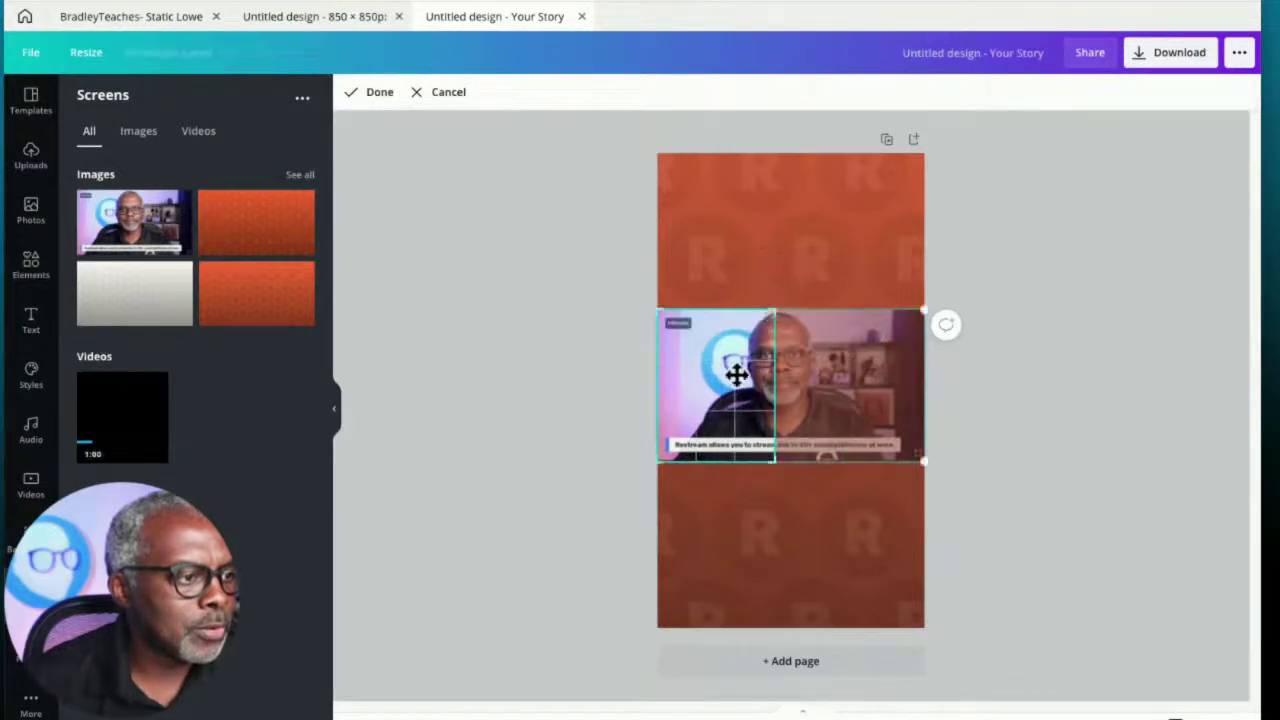
{"action": "left_click_drag", "start_coordinate": [742, 380], "coordinate": [771, 389]}
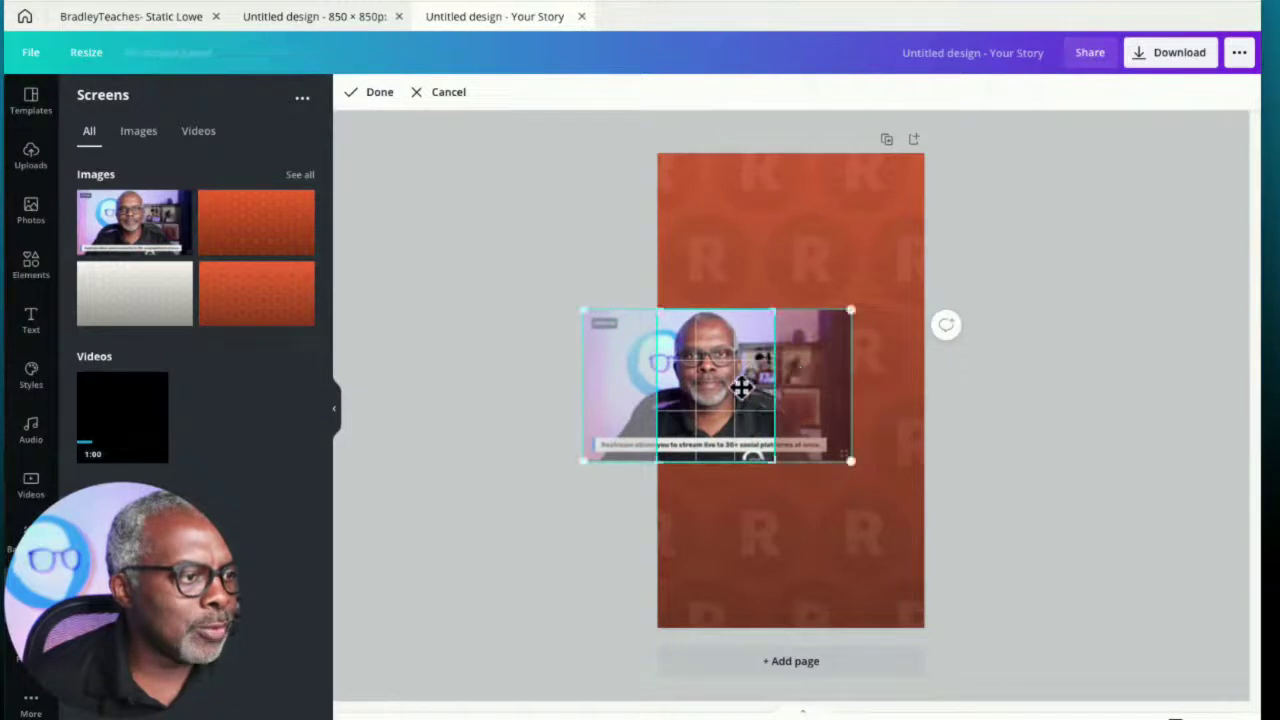
{"action": "left_click", "coordinate": [375, 93]}
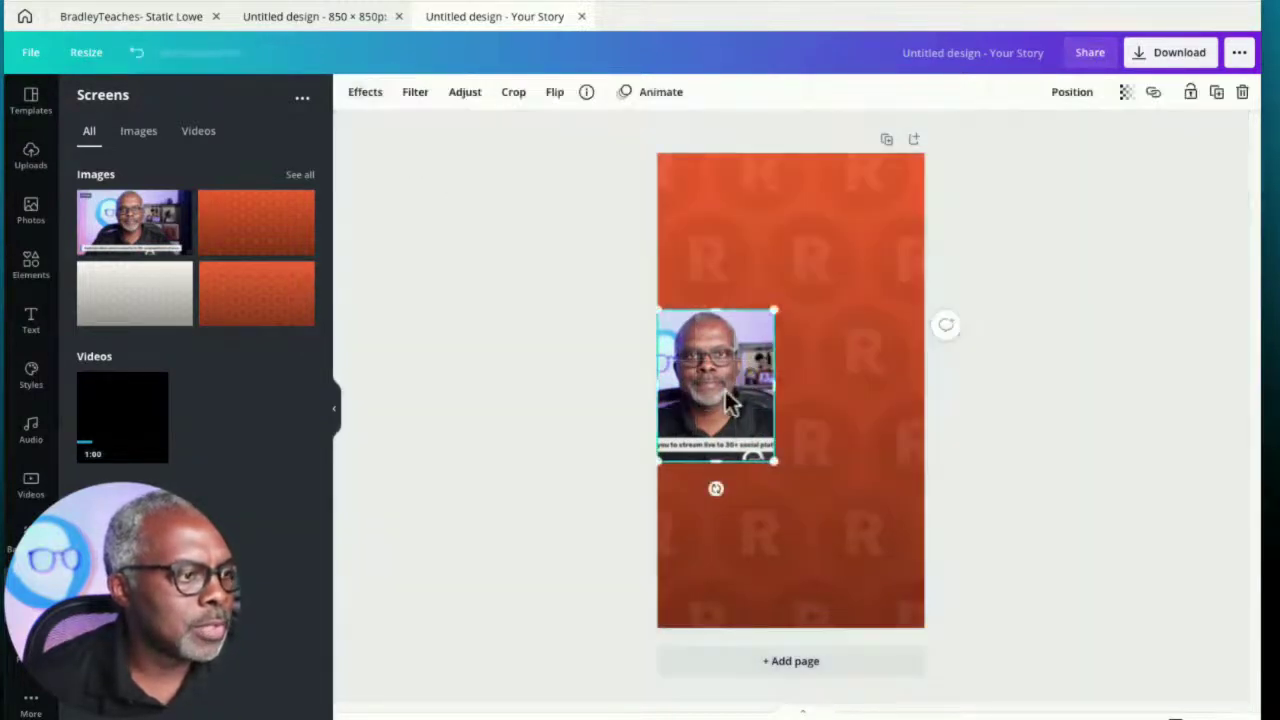
Enlarge the cropped portrait to almost the full page width and centre it horizontally on the orange background
{"action": "left_click_drag", "start_coordinate": [729, 400], "coordinate": [790, 338]}
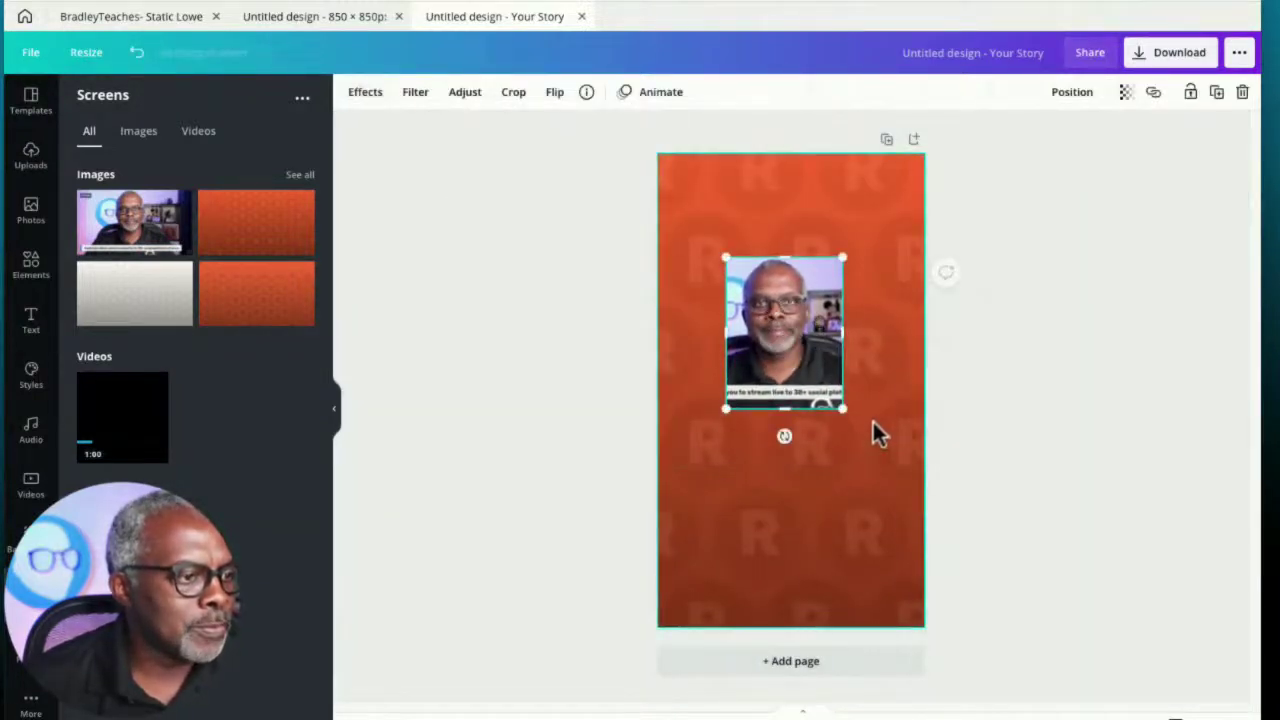
{"action": "left_click_drag", "start_coordinate": [843, 408], "coordinate": [928, 582]}
{"action": "left_click_drag", "start_coordinate": [809, 429], "coordinate": [760, 418]}
{"action": "left_click", "coordinate": [570, 352]}
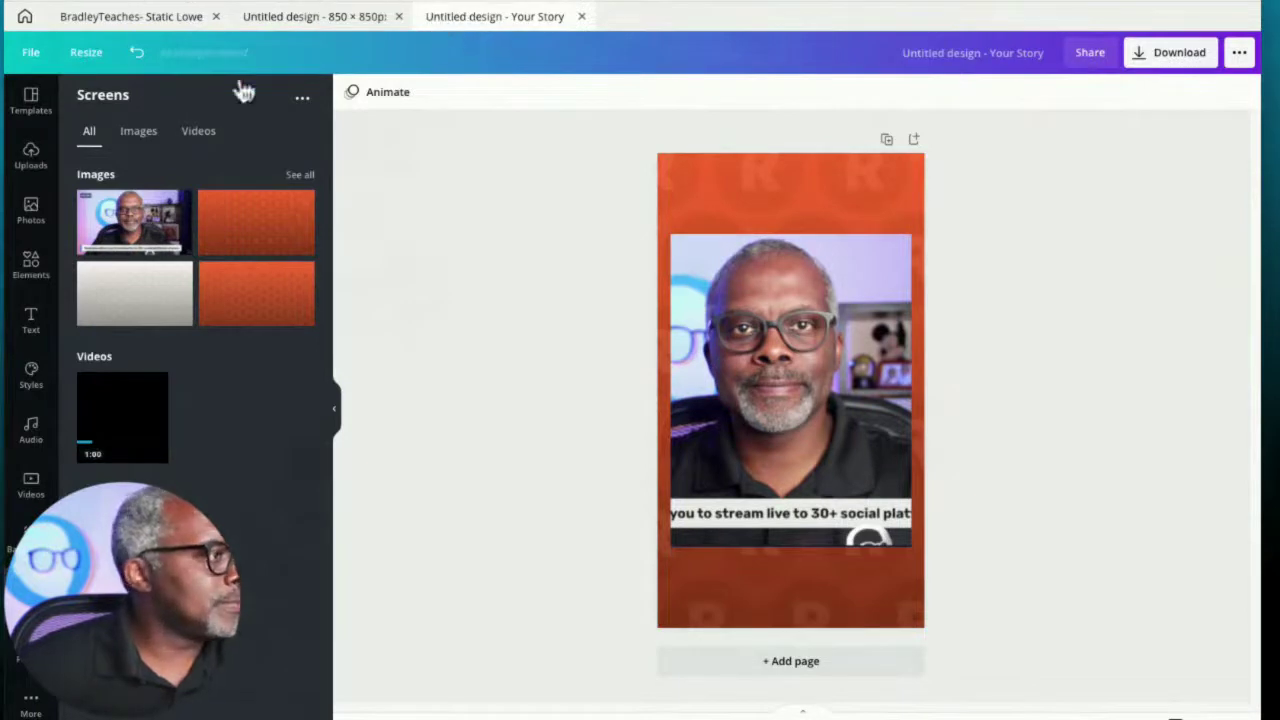
Create a new blank custom-size design of 1920 x 1080 px
{"action": "left_click", "coordinate": [31, 100]}
{"action": "left_click", "coordinate": [31, 54]}
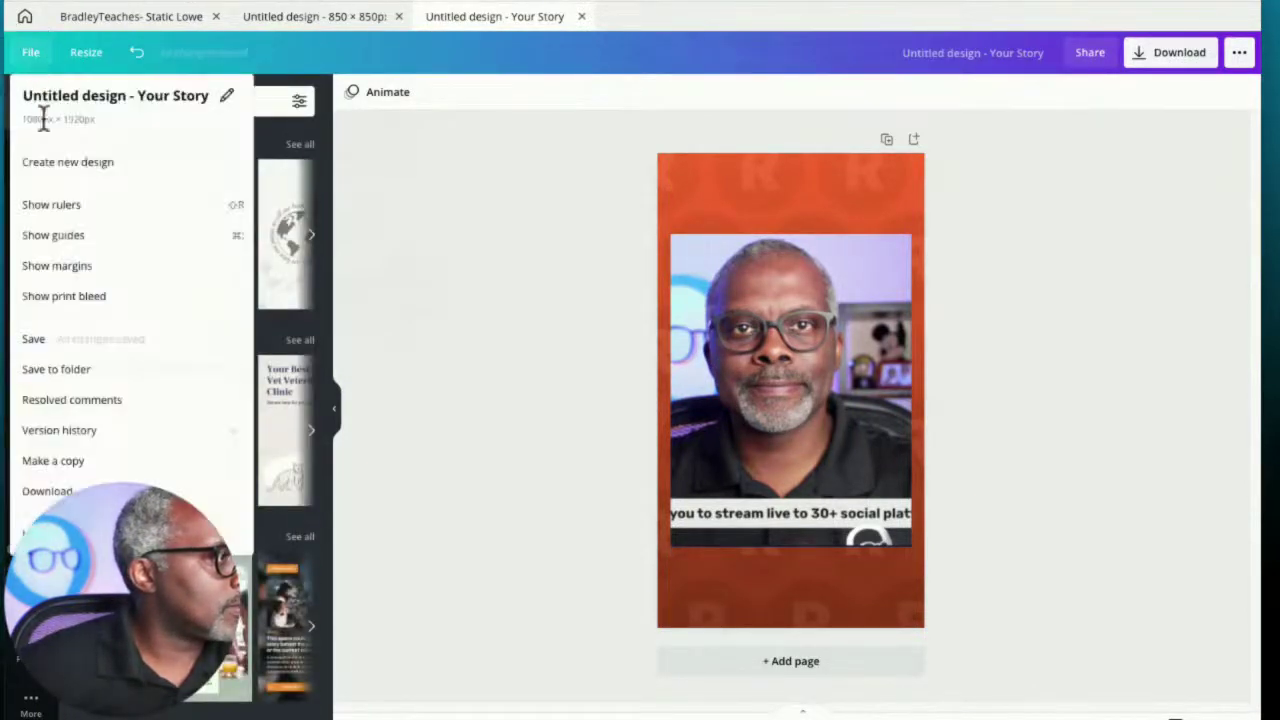
{"action": "left_click", "coordinate": [62, 162]}
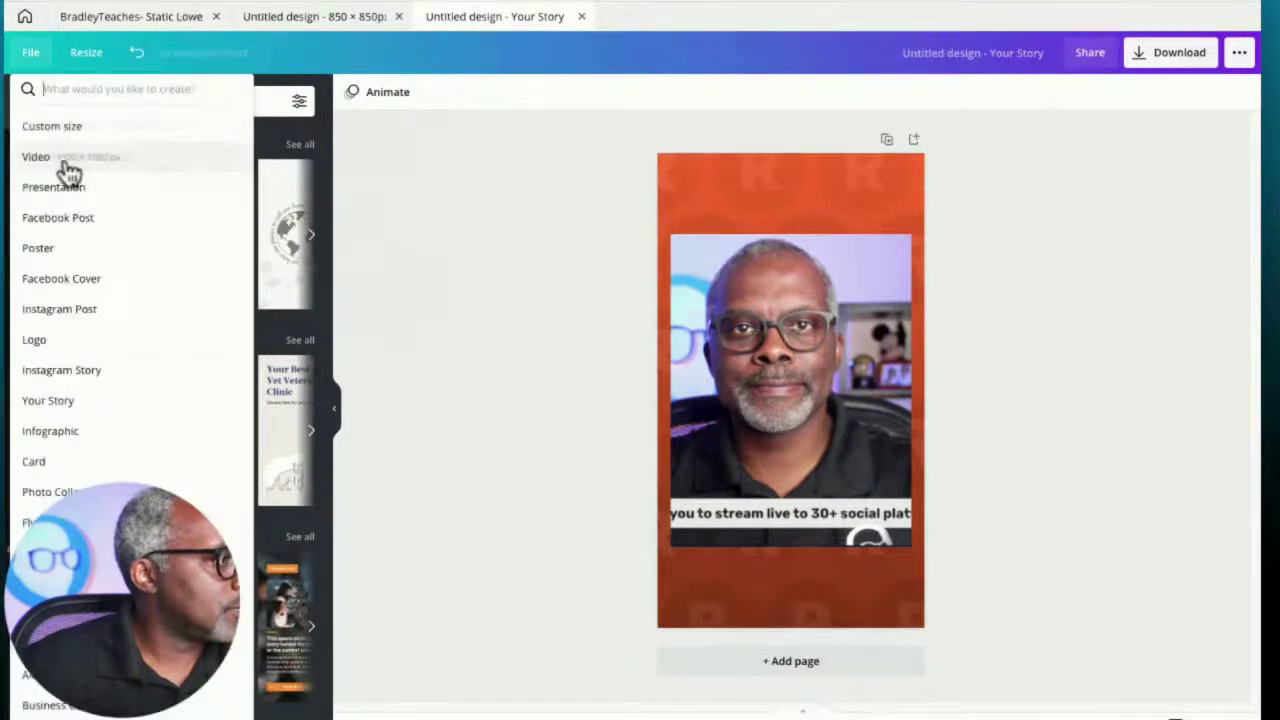
{"action": "left_click", "coordinate": [50, 128]}
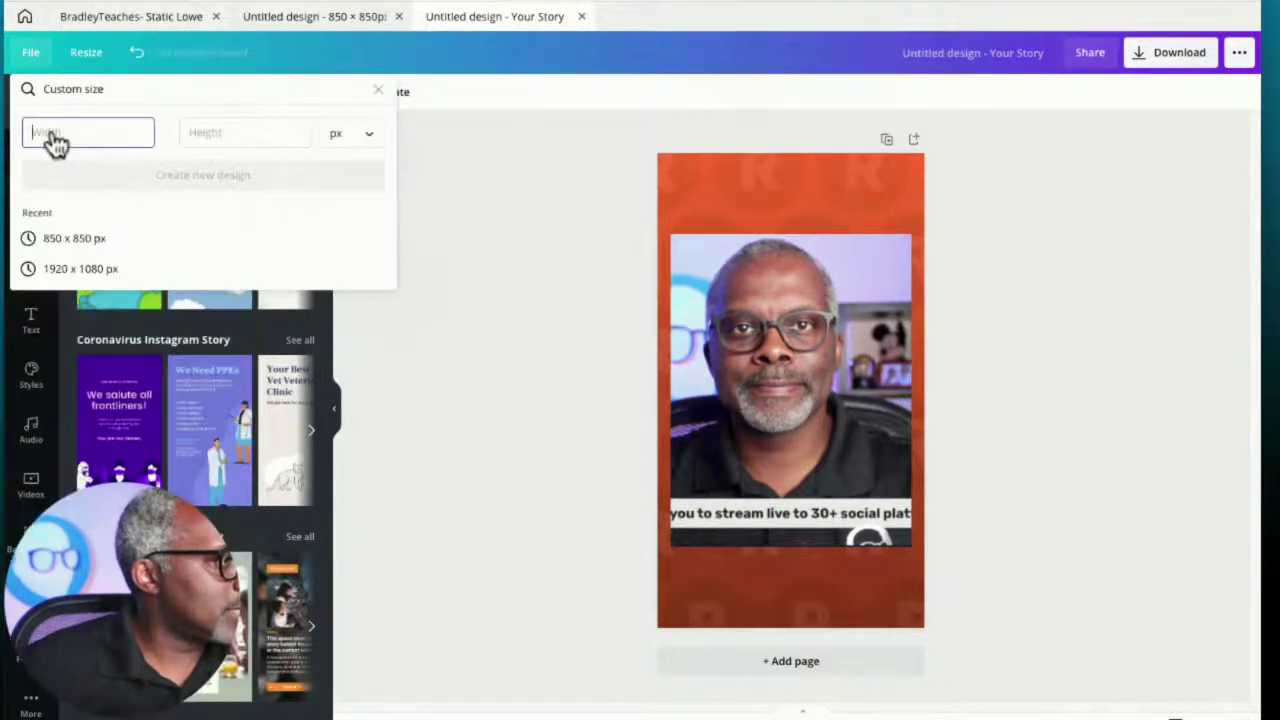
{"action": "left_click", "coordinate": [83, 270]}
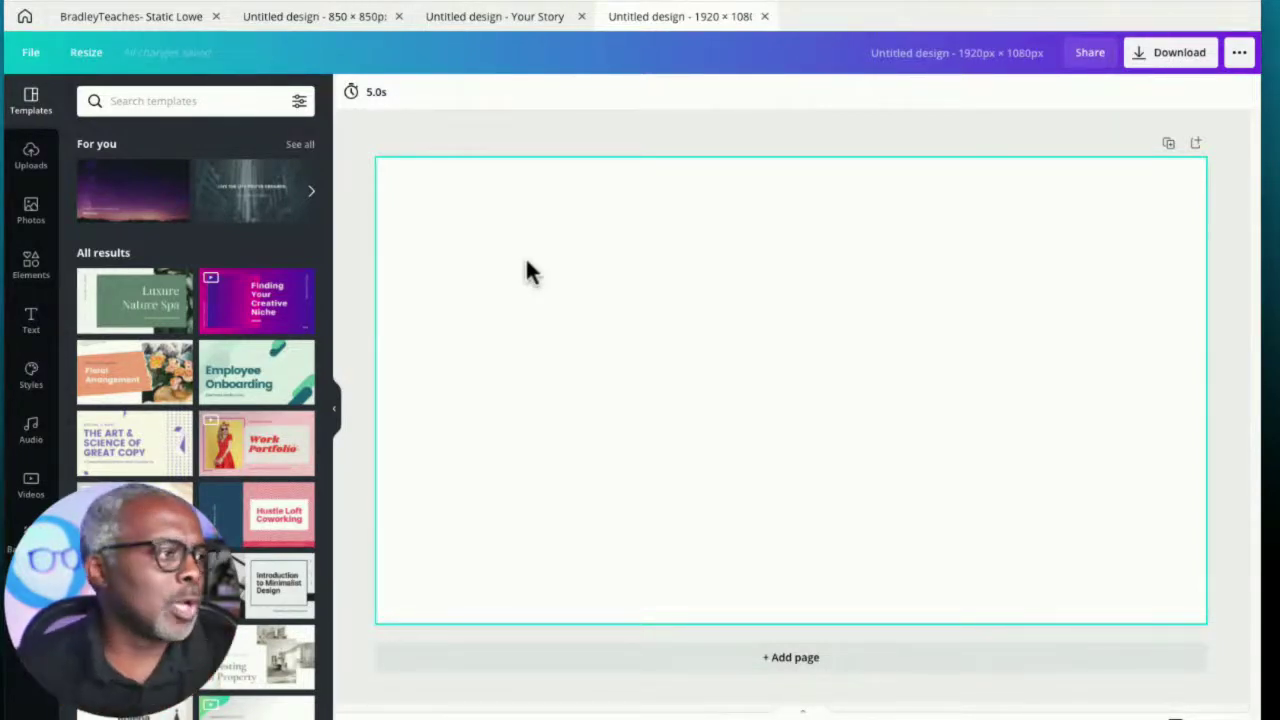
Add a heading reading "Job 19:25 (New International Version) I know that my redeemer lives, and that in the end he will stand on the earth."
{"action": "left_click", "coordinate": [33, 334]}
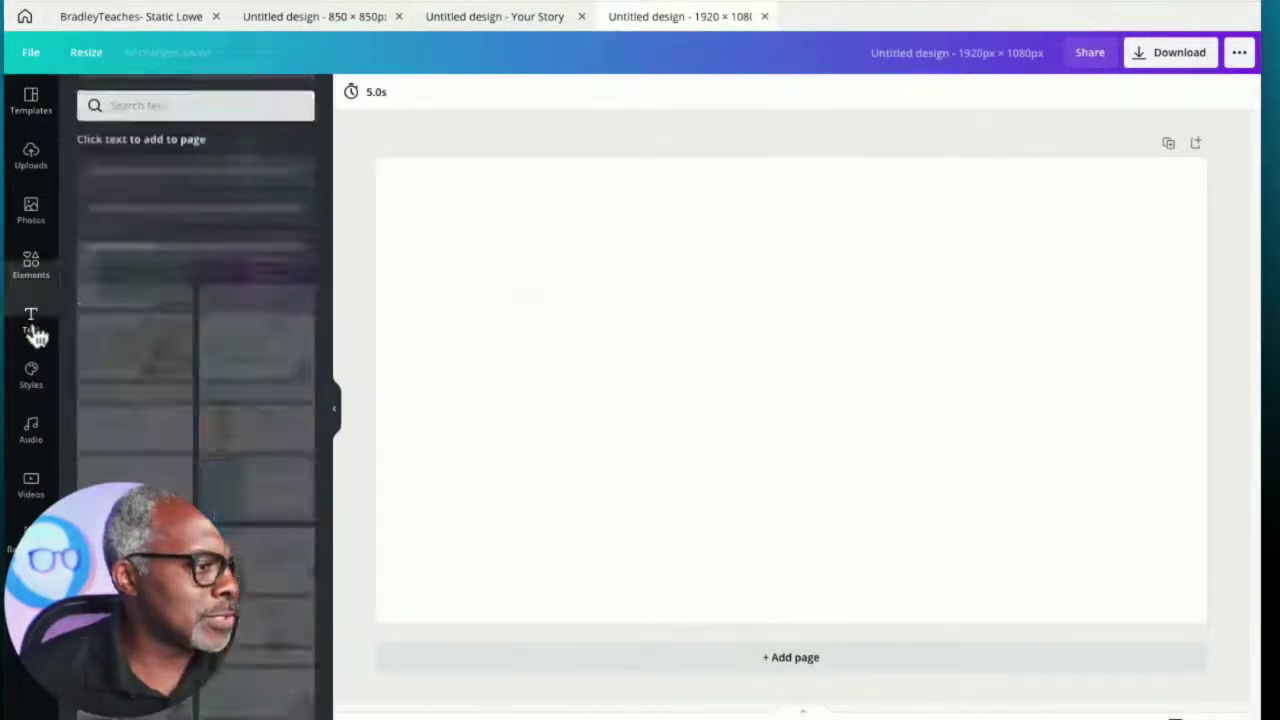
{"action": "left_click", "coordinate": [166, 188]}
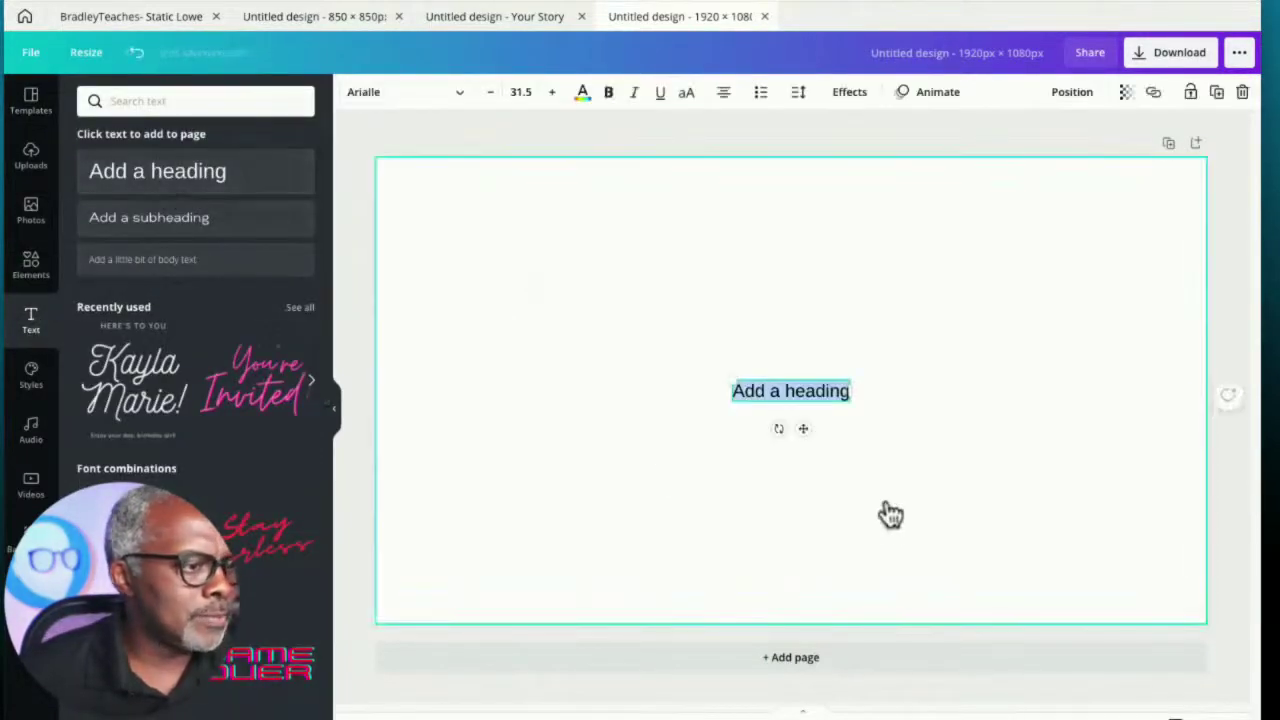
{"action": "left_click", "coordinate": [786, 391]}
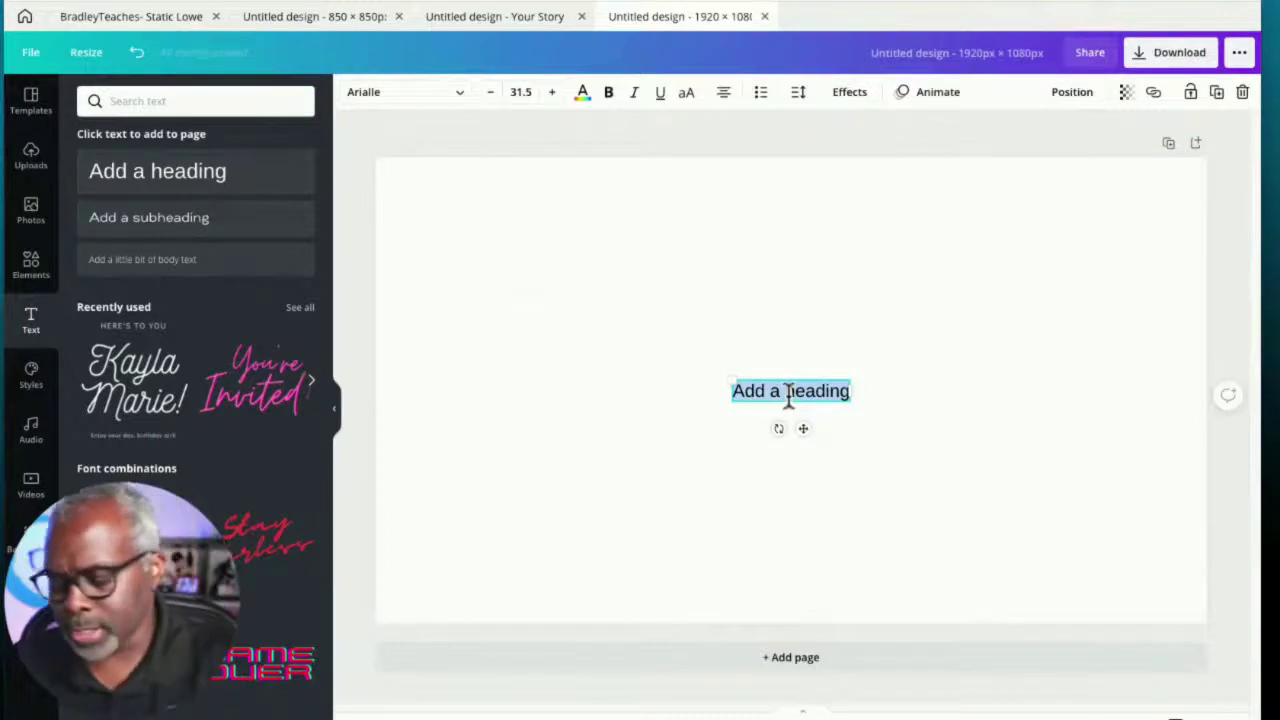
{"action": "type", "text": "Job 19:25 (New International Version)  I know that my redeemer lives, and that in the end he will stand on the earth."}
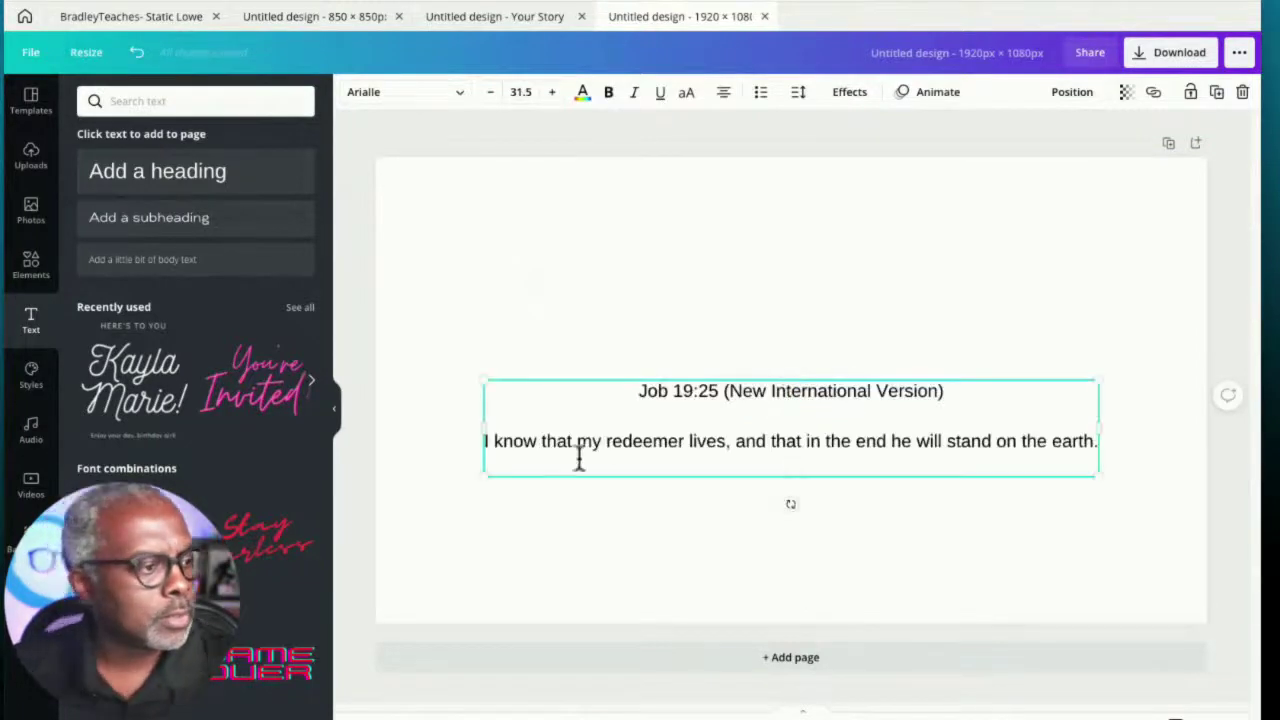
Delete "(New International Version)" after "Job 19:25" in the verse text
{"action": "left_click_drag", "start_coordinate": [717, 391], "coordinate": [963, 397]}
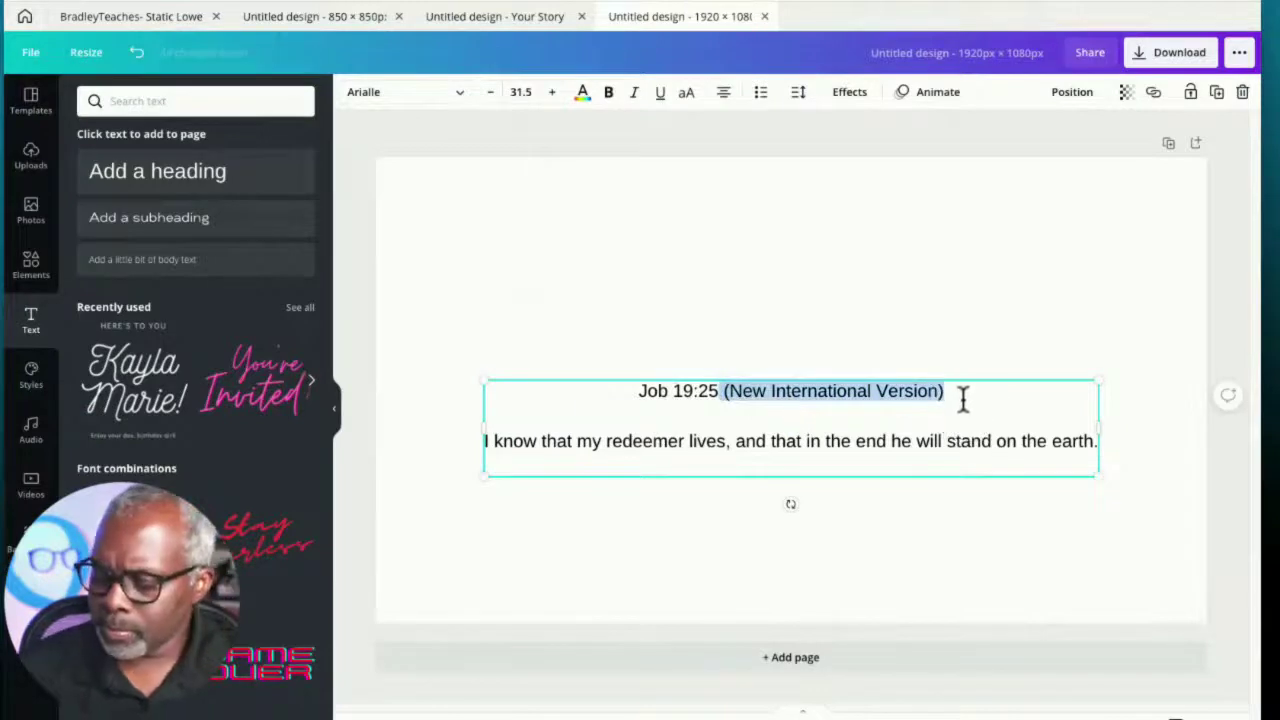
{"action": "key", "text": "BackSpace"}
{"action": "left_click", "coordinate": [843, 335]}
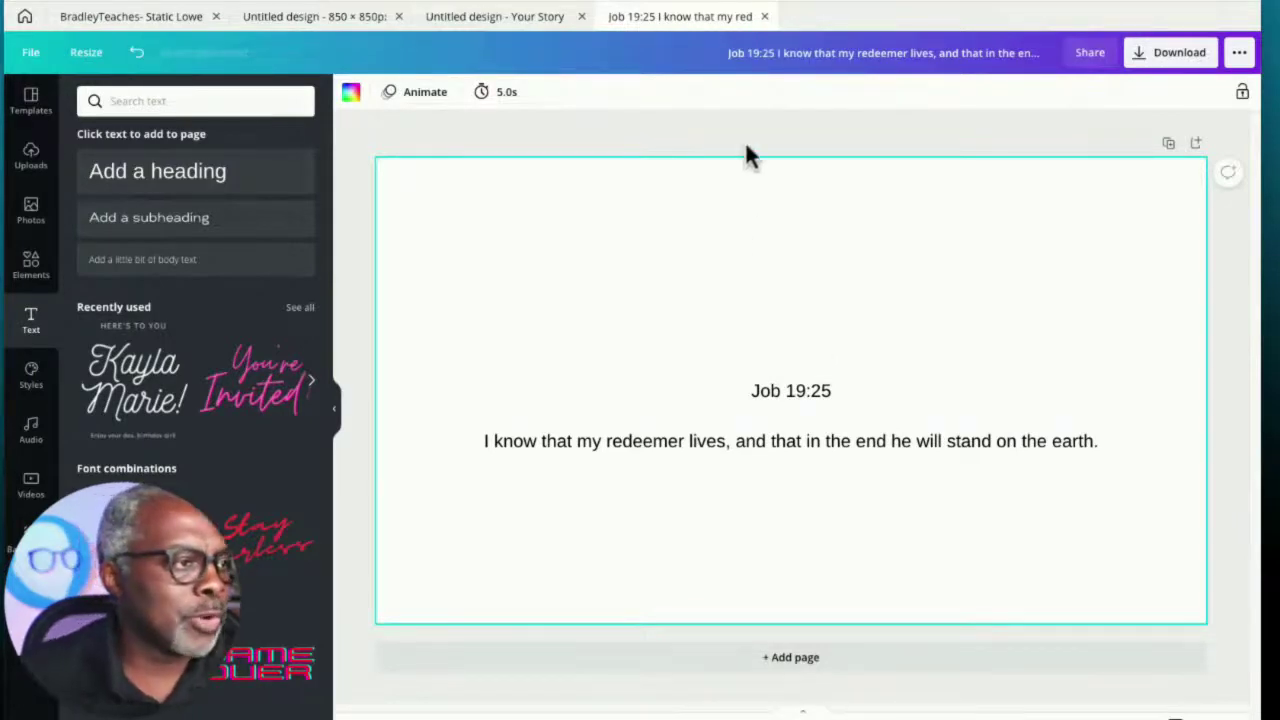
Move the verse text to the lower edge of the page and make its "Job 19:25" line bold
{"action": "left_click_drag", "start_coordinate": [794, 398], "coordinate": [806, 540]}
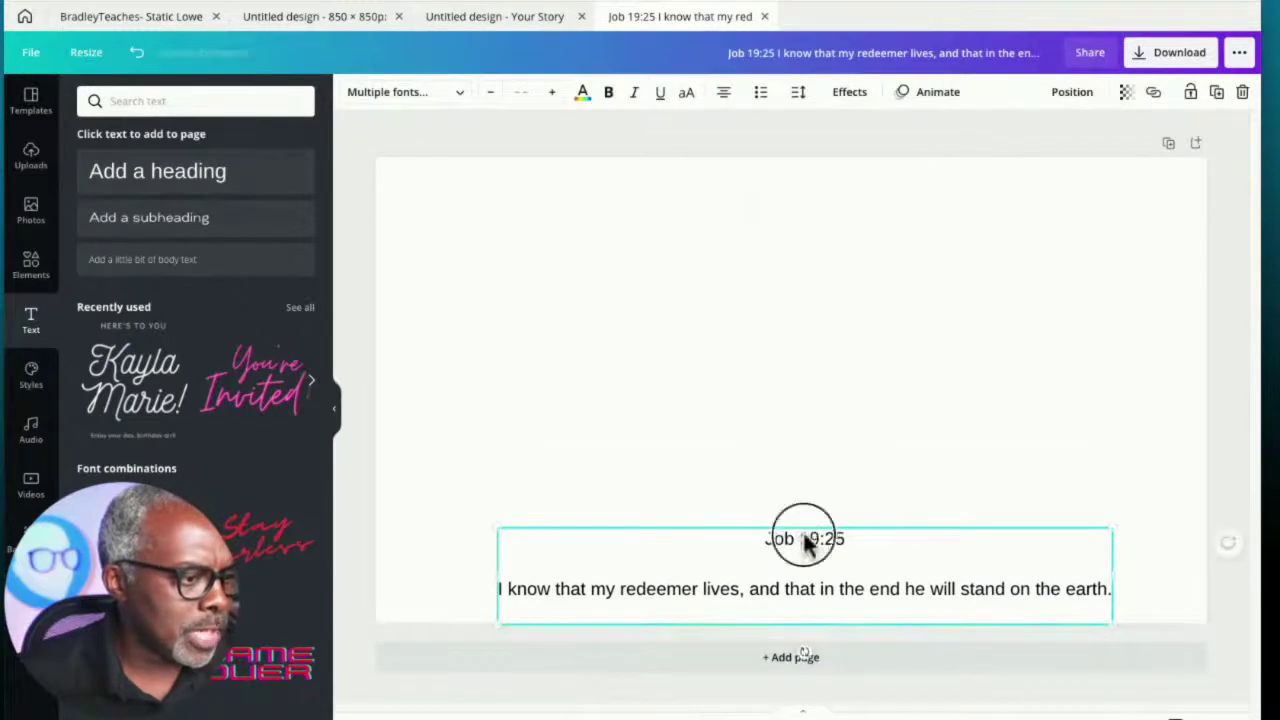
{"action": "double_click", "coordinate": [806, 540]}
{"action": "left_click", "coordinate": [608, 92]}
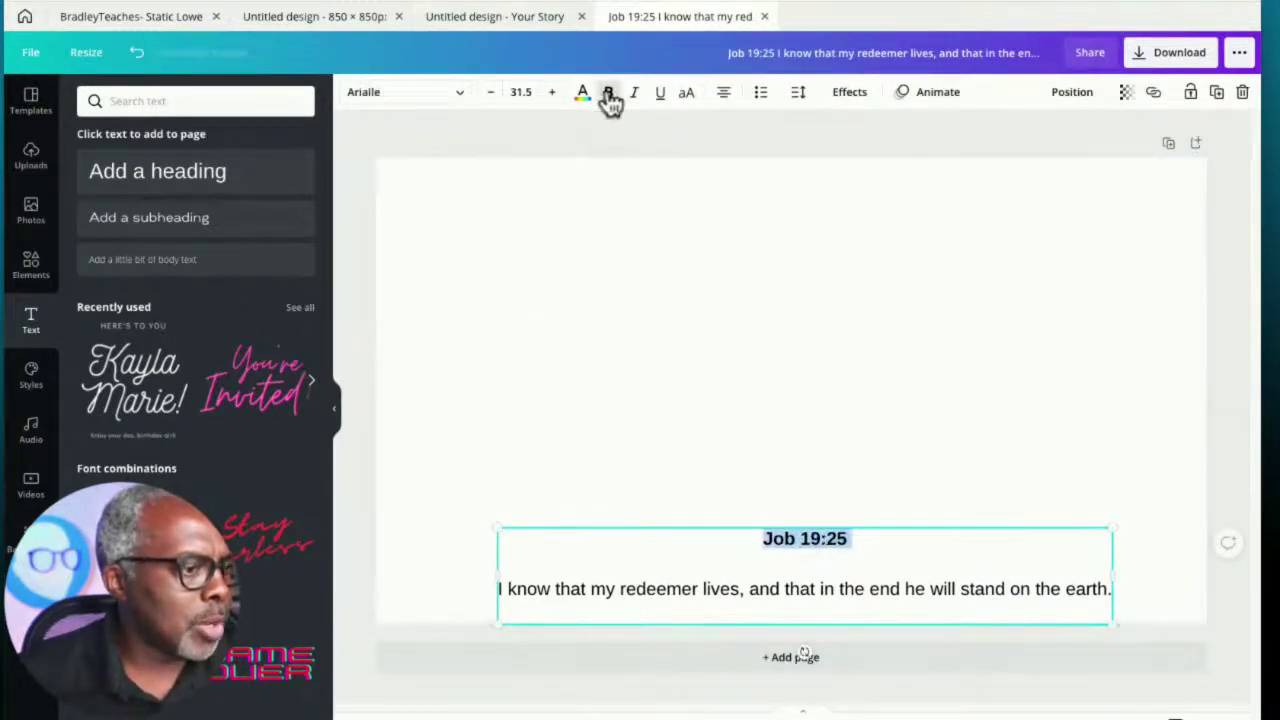
Increase the font size of the "Job 19:25" line to 47.5
{"action": "left_click", "coordinate": [551, 92]}
{"action": "left_click", "coordinate": [551, 92]}
{"action": "left_click", "coordinate": [551, 92]}
{"action": "left_click", "coordinate": [551, 92]}
{"action": "left_click", "coordinate": [551, 92]}
{"action": "left_click", "coordinate": [551, 92]}
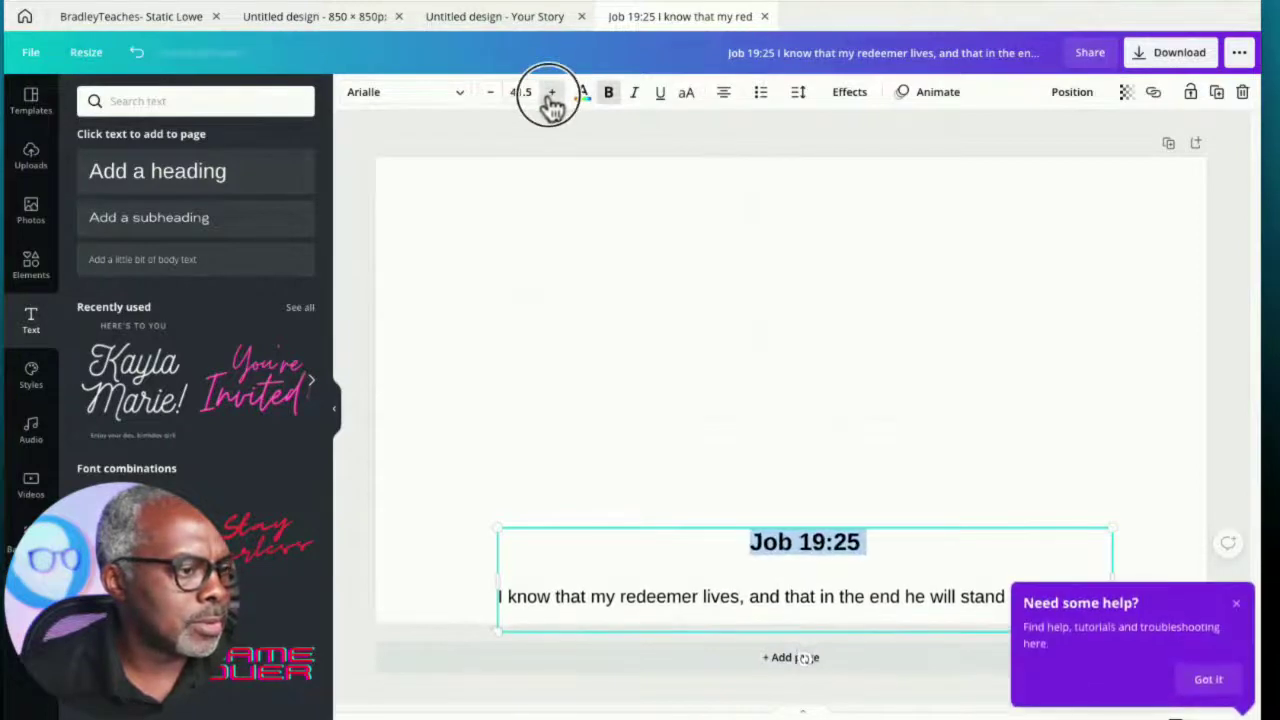
{"action": "left_click", "coordinate": [551, 92]}
{"action": "left_click", "coordinate": [551, 92]}
{"action": "left_click", "coordinate": [551, 92]}
{"action": "left_click", "coordinate": [551, 92]}
Remove the blank line between "Job 19:25" and the verse sentence
{"action": "double_click", "coordinate": [795, 600]}
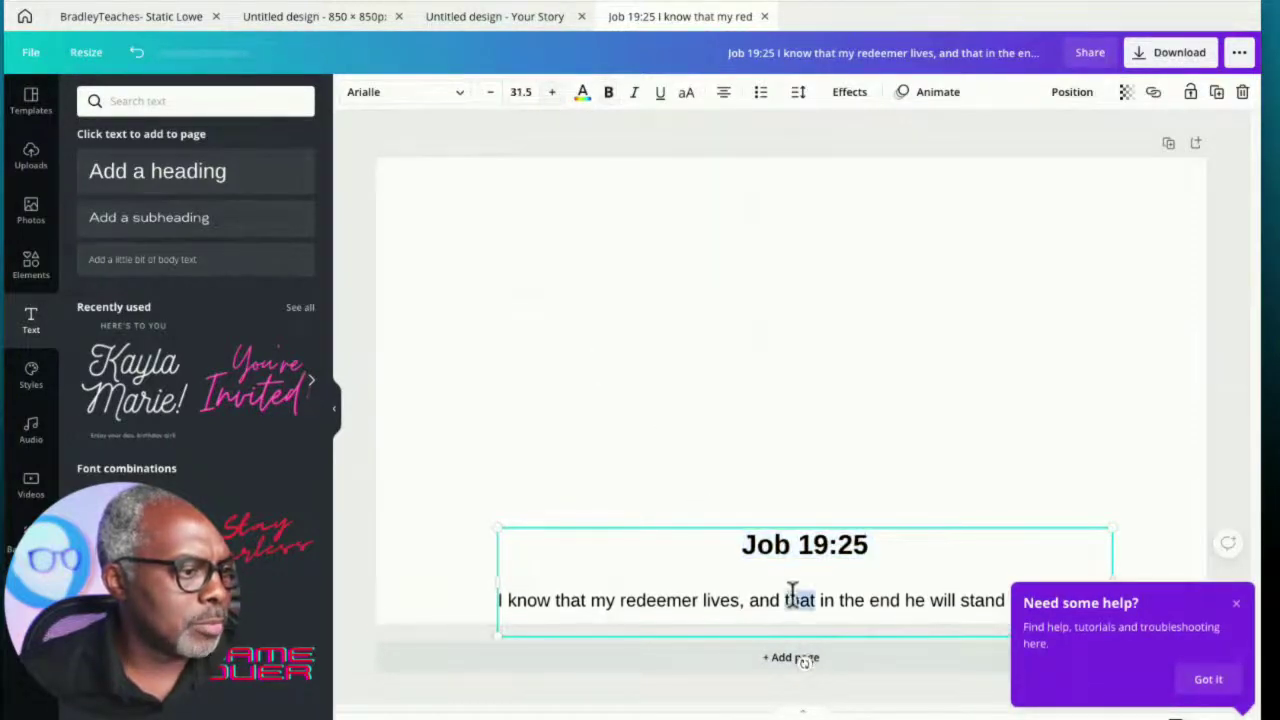
{"action": "triple_click", "coordinate": [793, 545]}
{"action": "left_click_drag", "start_coordinate": [793, 548], "coordinate": [800, 600]}
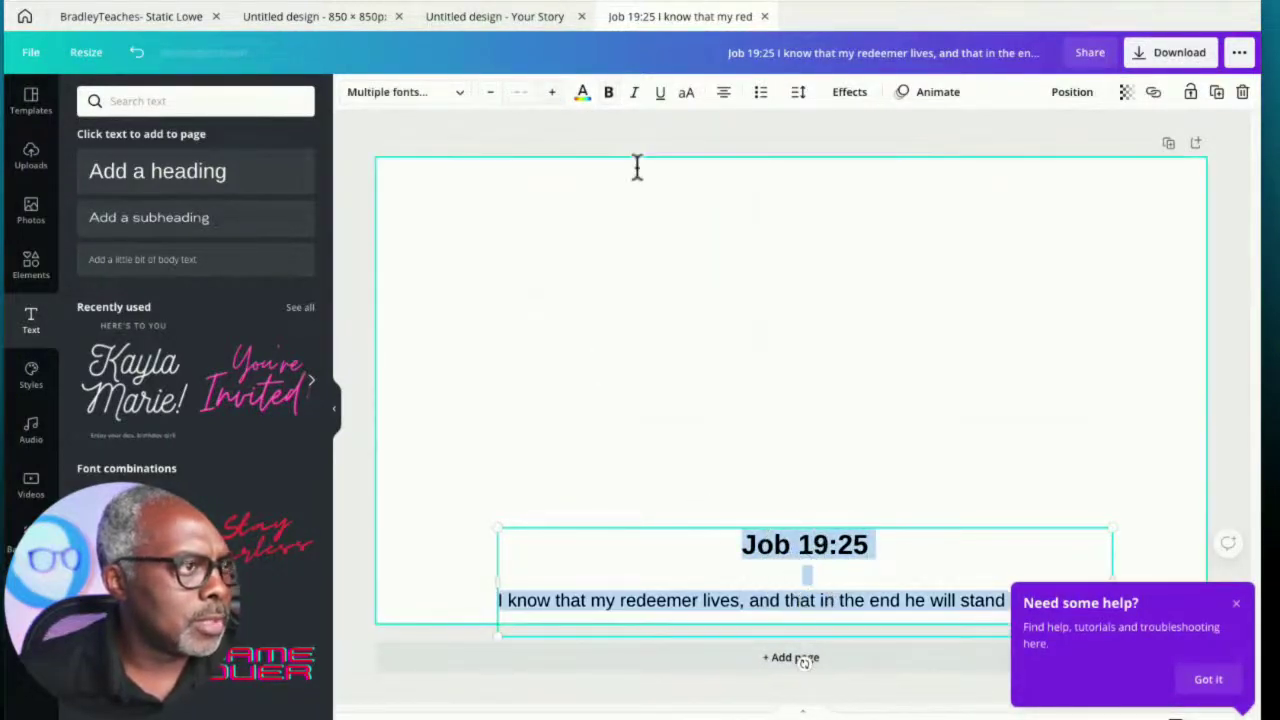
{"action": "key", "text": "Escape"}
{"action": "left_click", "coordinate": [813, 578]}
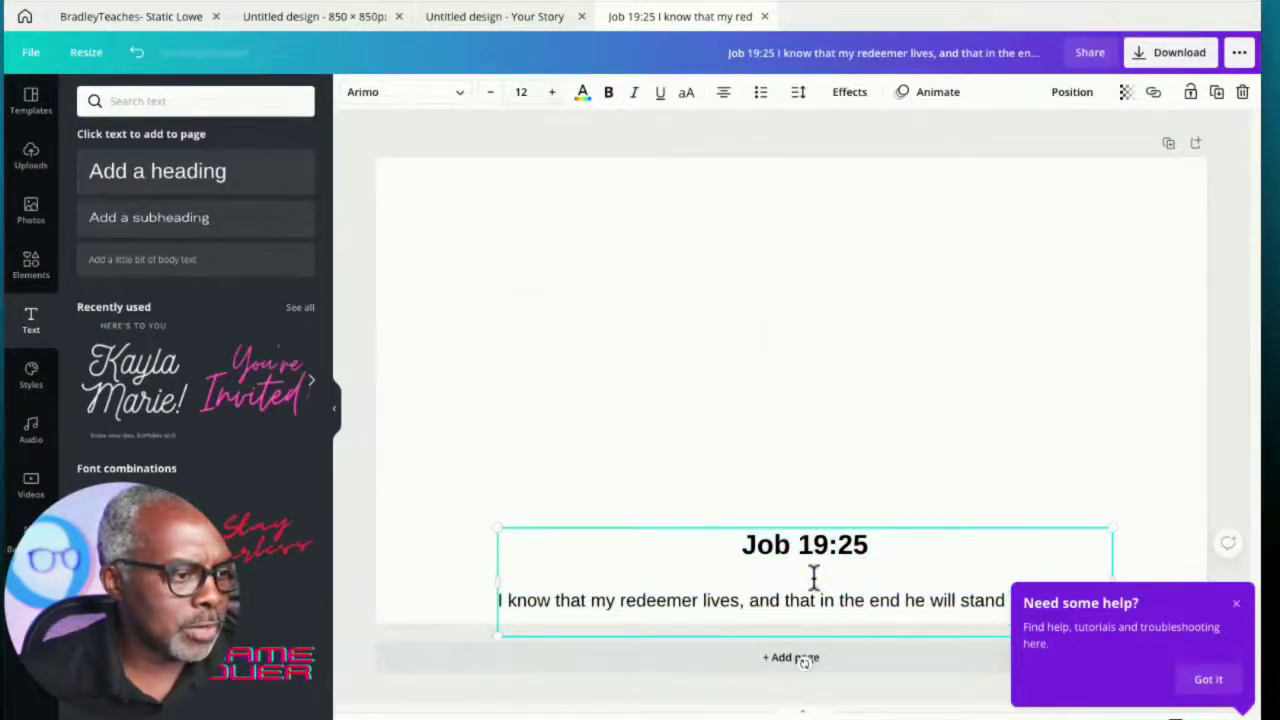
{"action": "double_click", "coordinate": [813, 578]}
{"action": "key", "text": "BackSpace"}
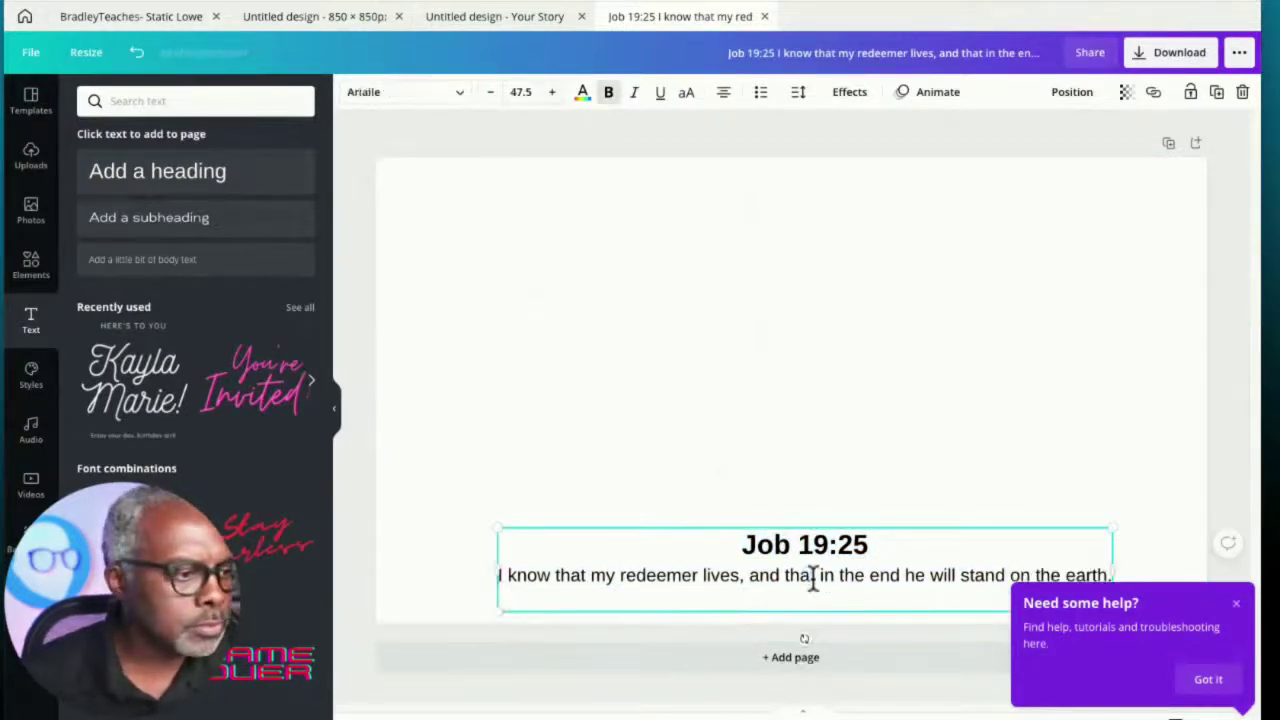
{"action": "left_click", "coordinate": [823, 471]}
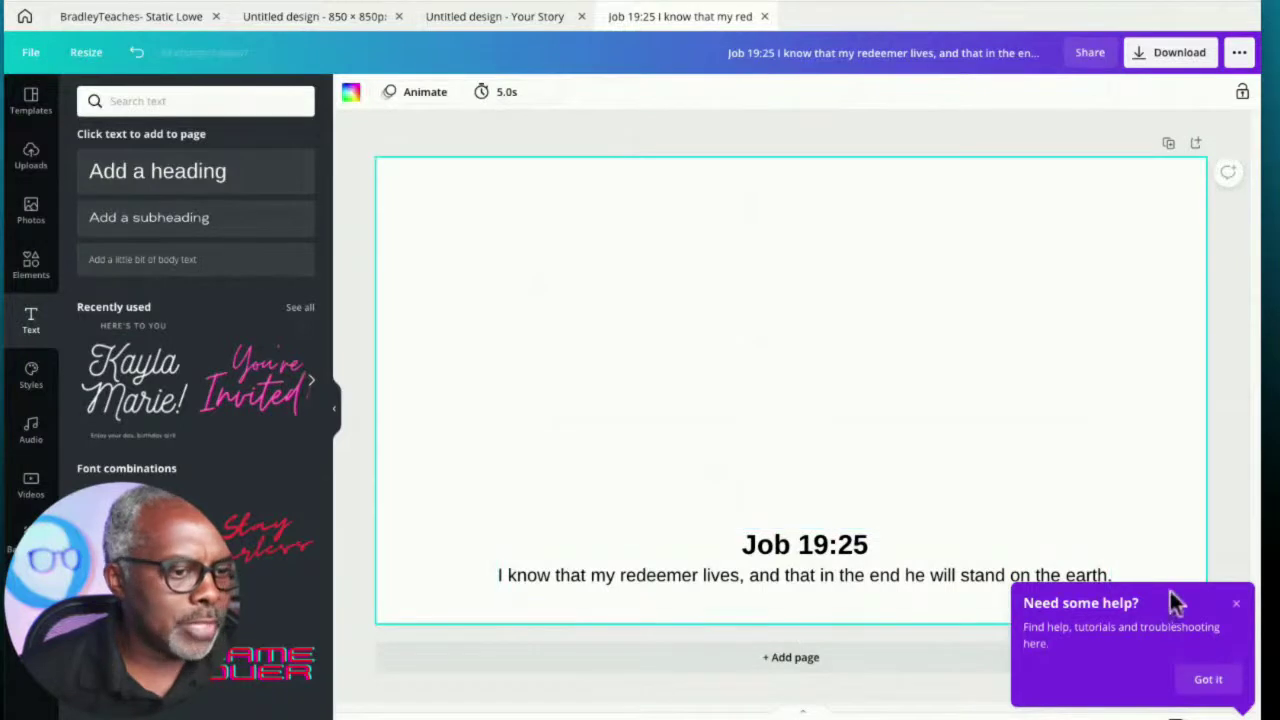
Dismiss the help pop-up and shift the verse text slightly so it sits centred near the page's lower edge
{"action": "left_click", "coordinate": [1236, 605]}
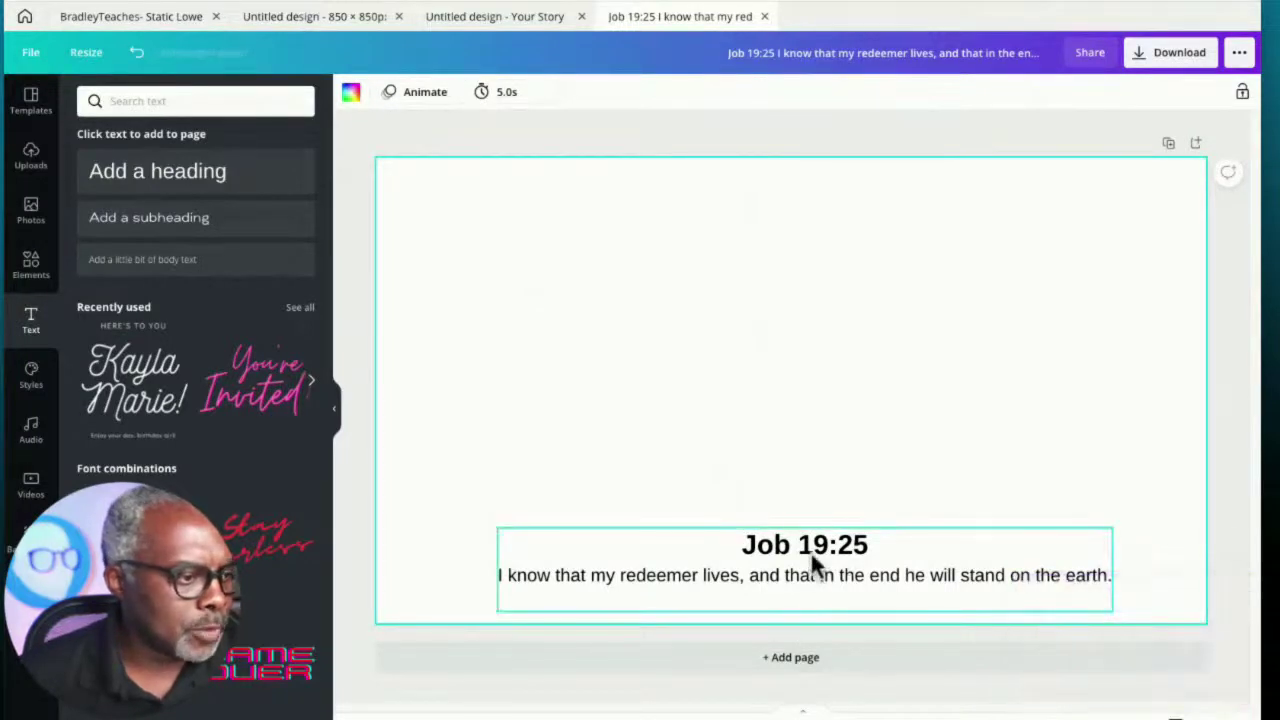
{"action": "left_click_drag", "start_coordinate": [810, 555], "coordinate": [791, 561]}
{"action": "left_click", "coordinate": [797, 449]}
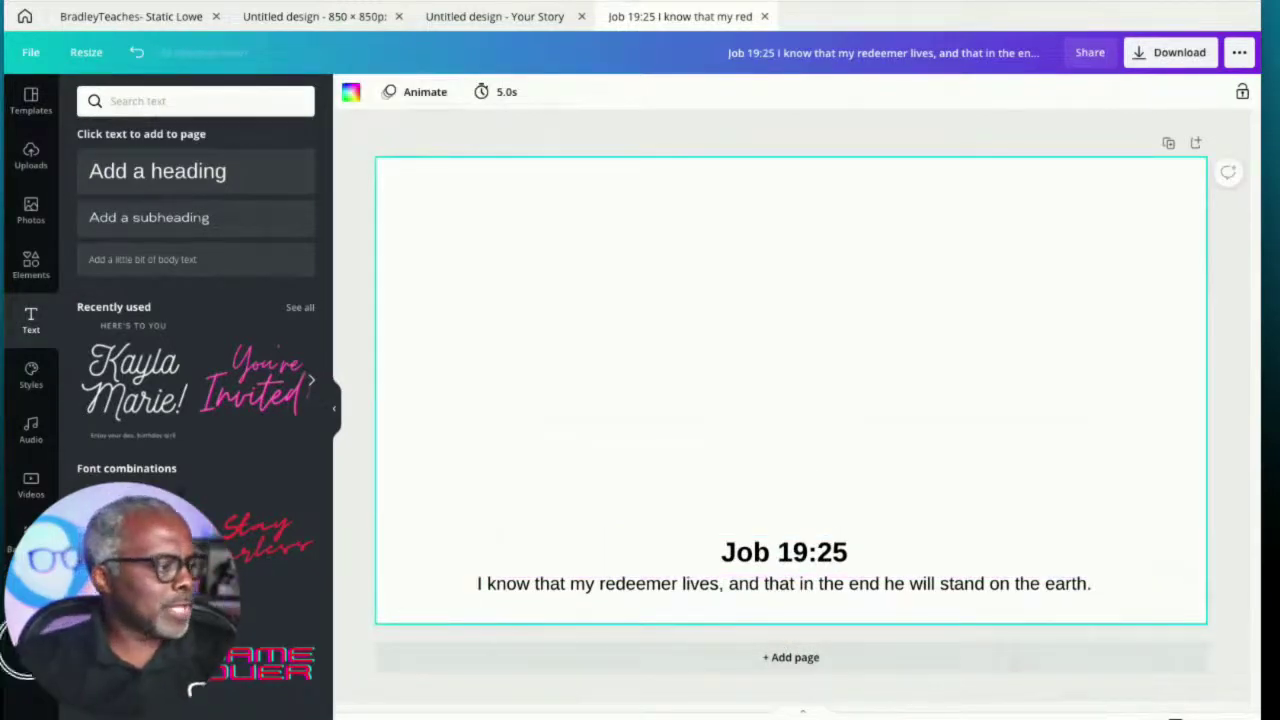
Insert the webcam preview image from the Screens folder, enlarge it to cover the whole page and lock it
{"action": "left_click", "coordinate": [31, 650]}
{"action": "left_click", "coordinate": [195, 690]}
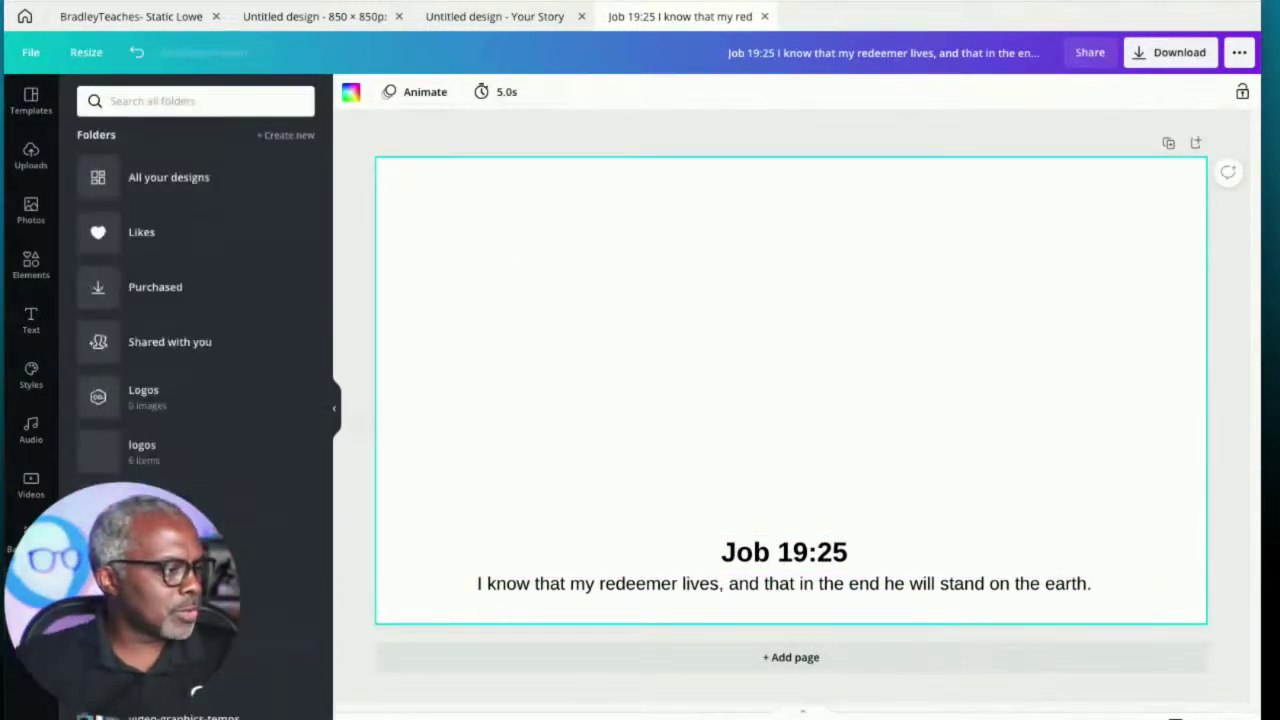
{"action": "left_click", "coordinate": [195, 688]}
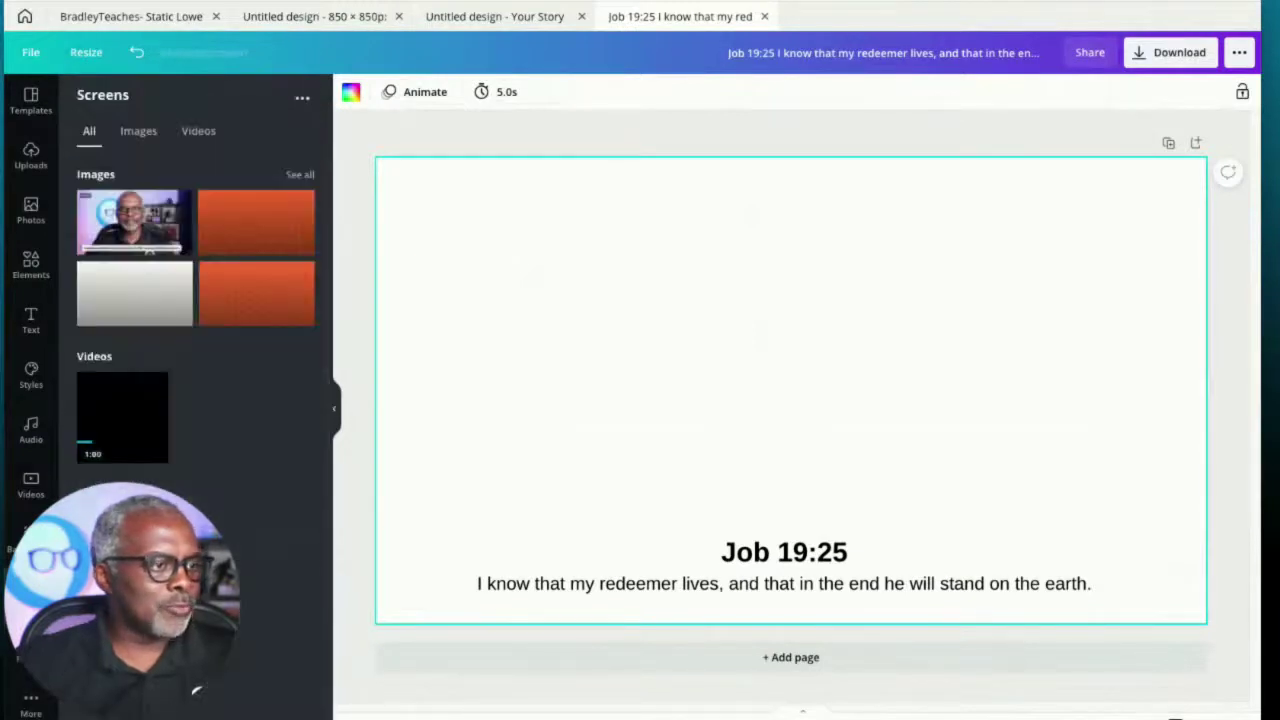
{"action": "left_click", "coordinate": [126, 248]}
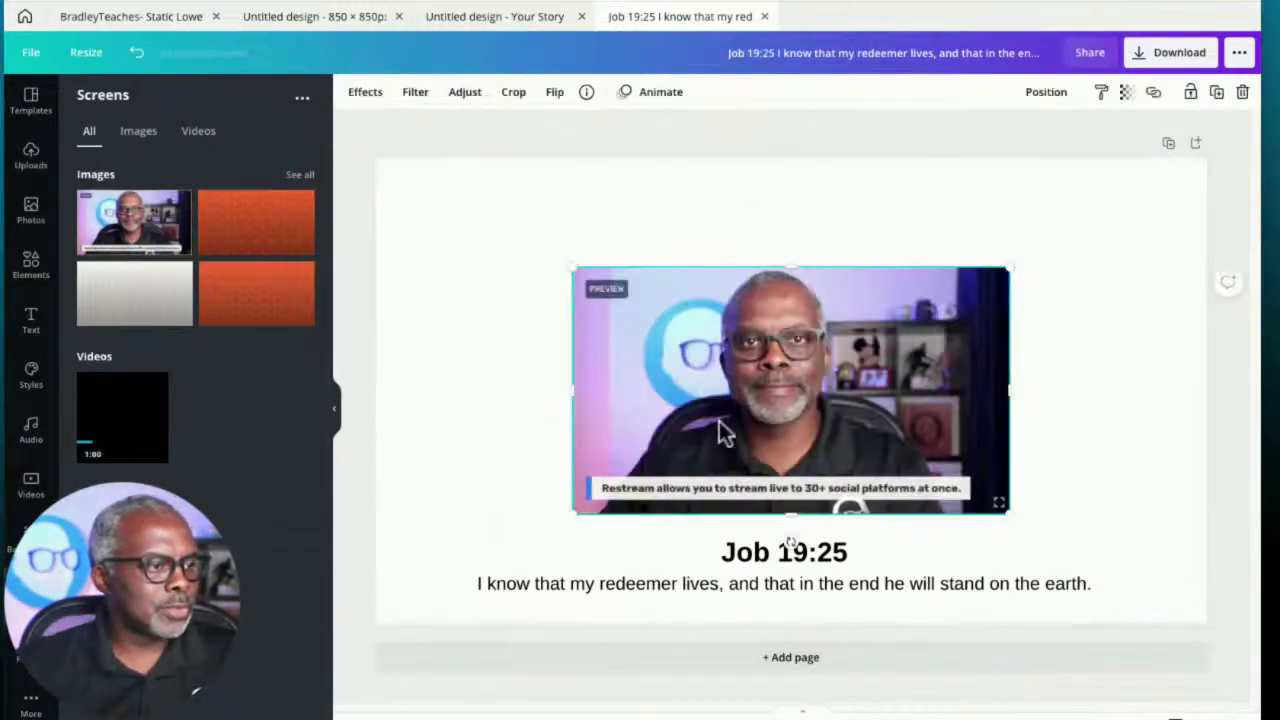
{"action": "left_click_drag", "start_coordinate": [723, 429], "coordinate": [519, 312]}
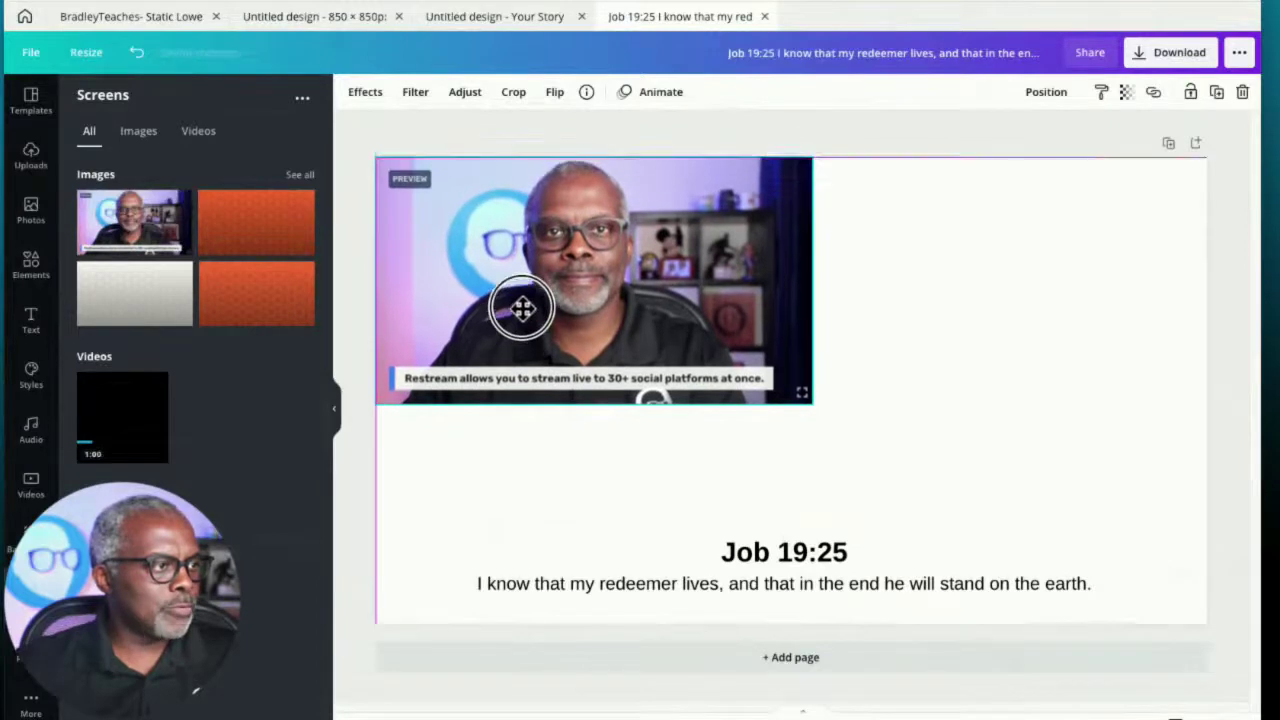
{"action": "left_click_drag", "start_coordinate": [809, 403], "coordinate": [1194, 629]}
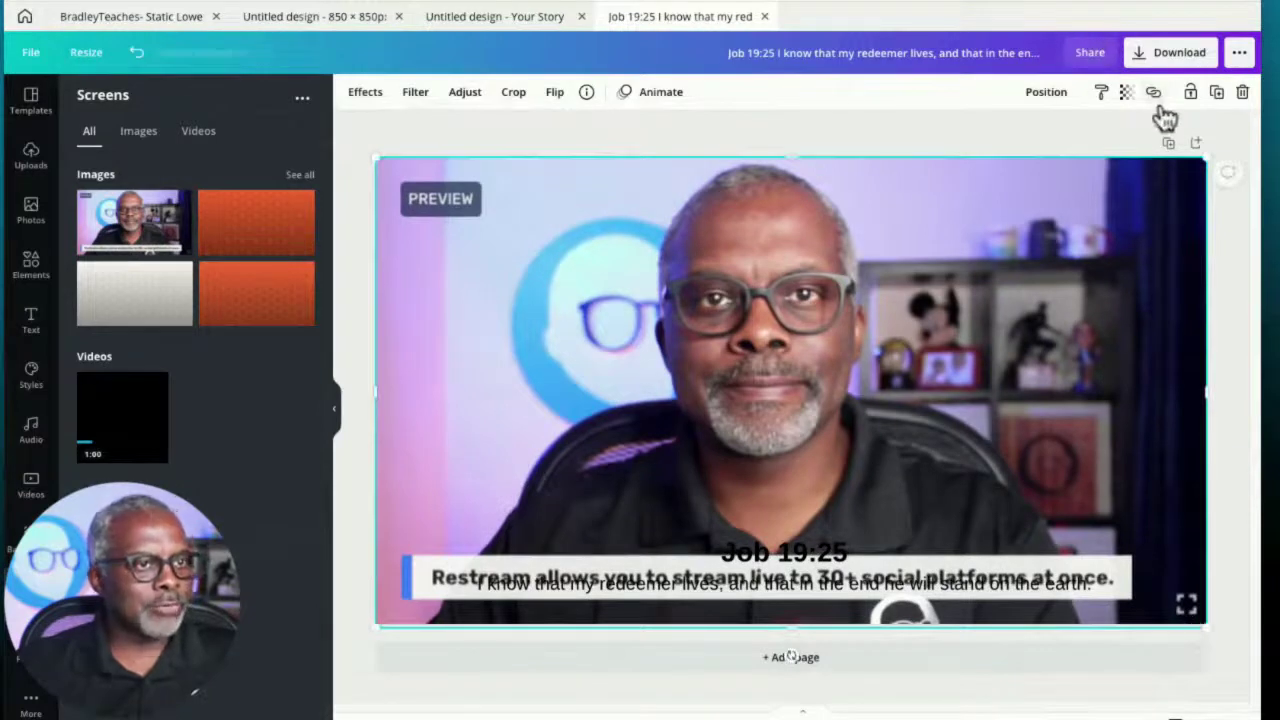
{"action": "left_click", "coordinate": [1190, 92]}
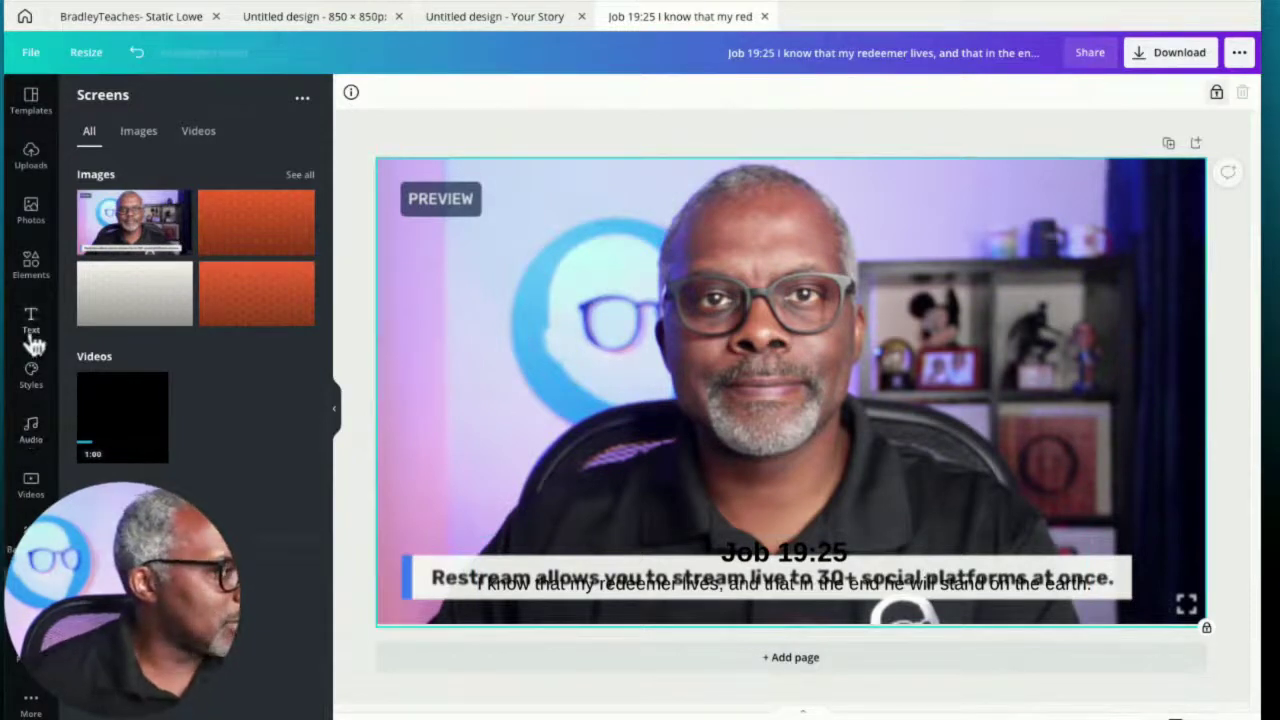
Add a blue rectangle and reshape it into a thin full-width band along the page's lower edge
{"action": "left_click", "coordinate": [30, 270]}
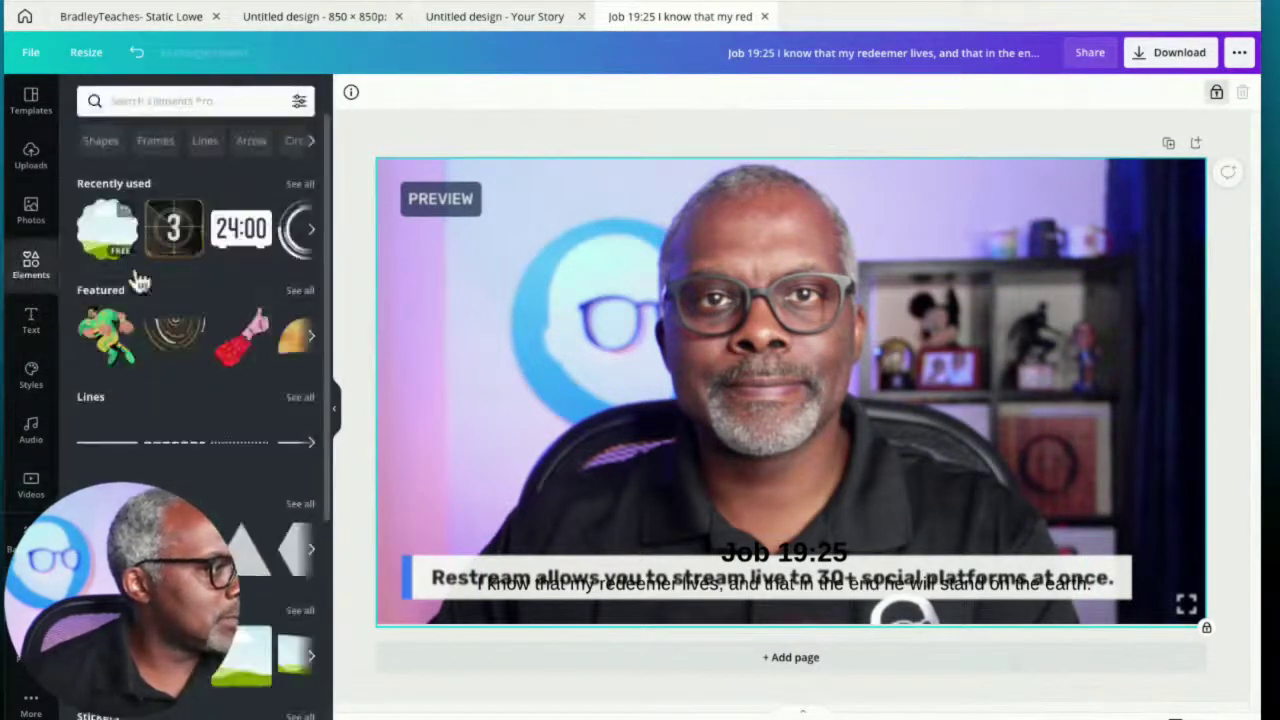
{"action": "key", "text": "r"}
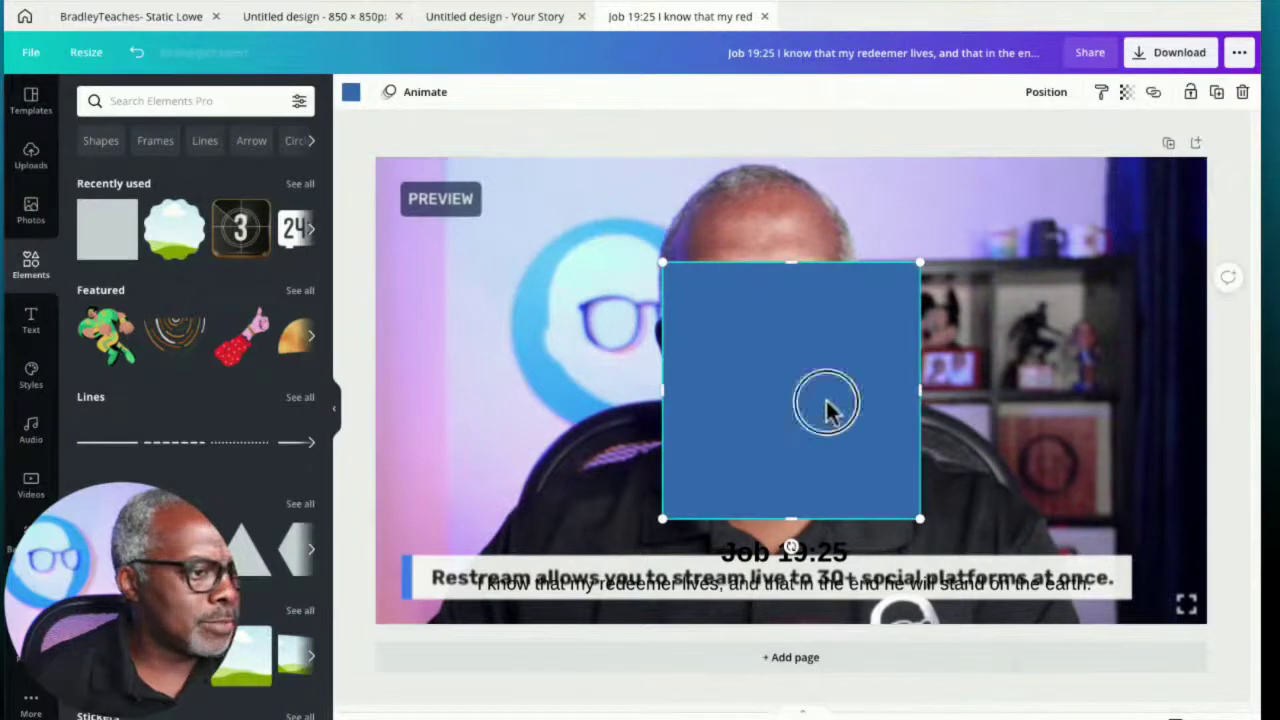
{"action": "left_click_drag", "start_coordinate": [826, 414], "coordinate": [540, 509]}
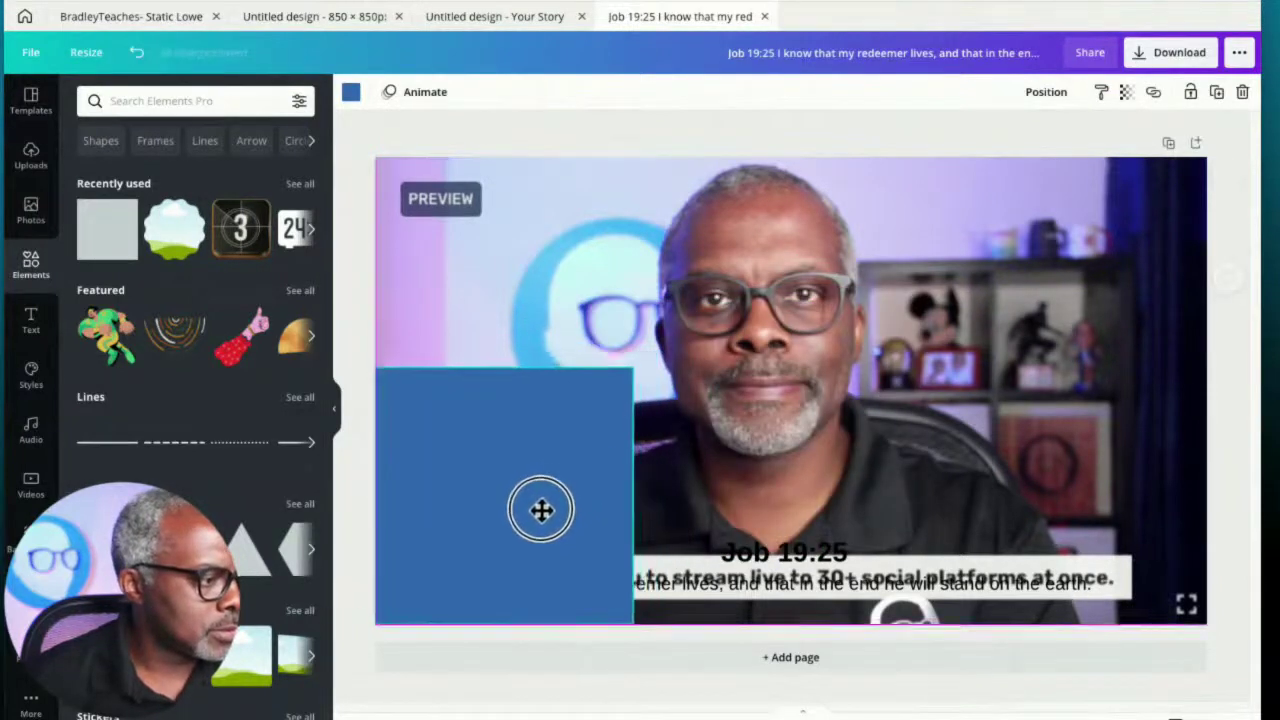
{"action": "left_click_drag", "start_coordinate": [508, 372], "coordinate": [515, 541]}
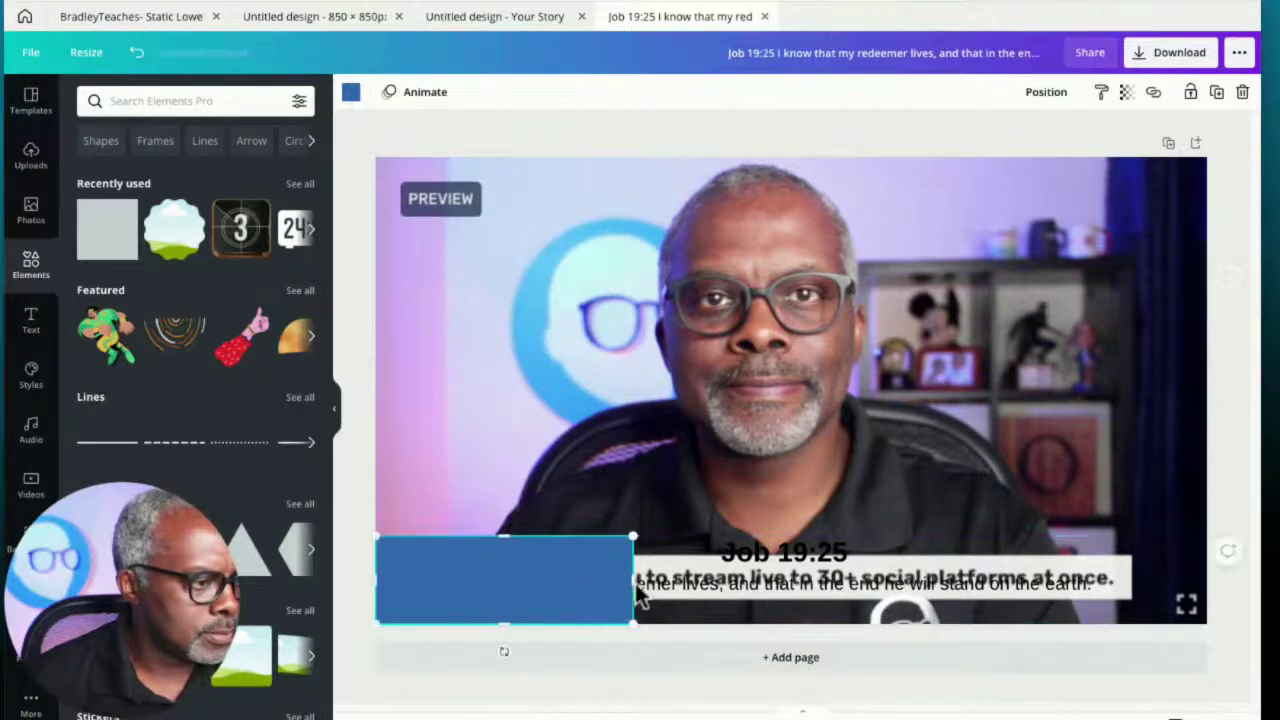
{"action": "left_click_drag", "start_coordinate": [634, 580], "coordinate": [1208, 600]}
Send the blue band backward behind the verse text and move the text slightly down within the band
{"action": "left_click", "coordinate": [1042, 94]}
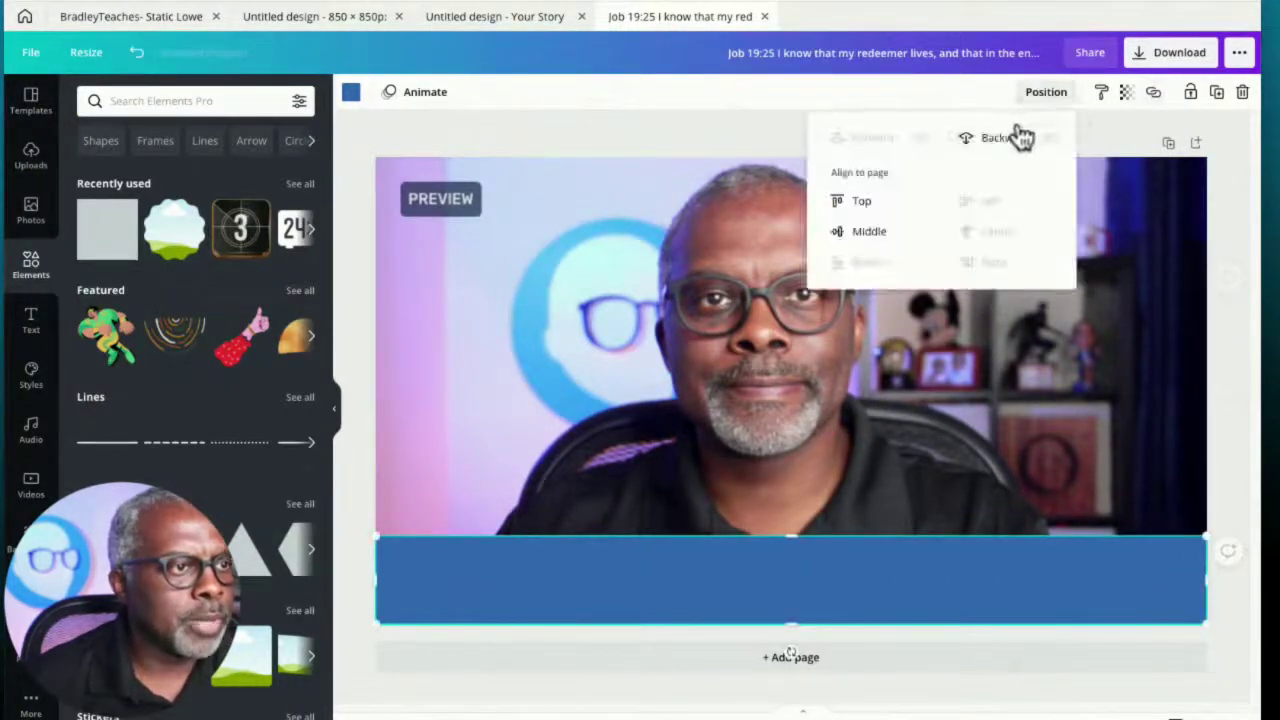
{"action": "left_click", "coordinate": [1005, 150]}
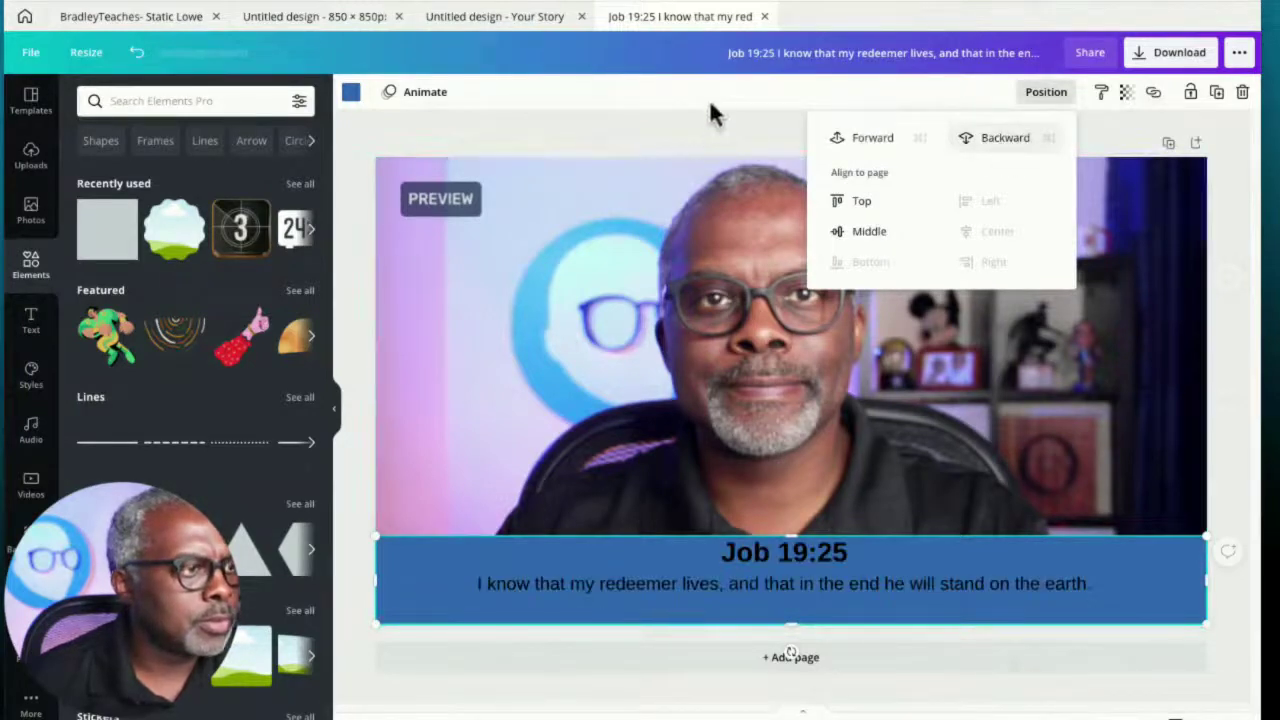
{"action": "left_click", "coordinate": [700, 147]}
{"action": "left_click", "coordinate": [785, 569]}
{"action": "left_click_drag", "start_coordinate": [785, 569], "coordinate": [786, 587]}
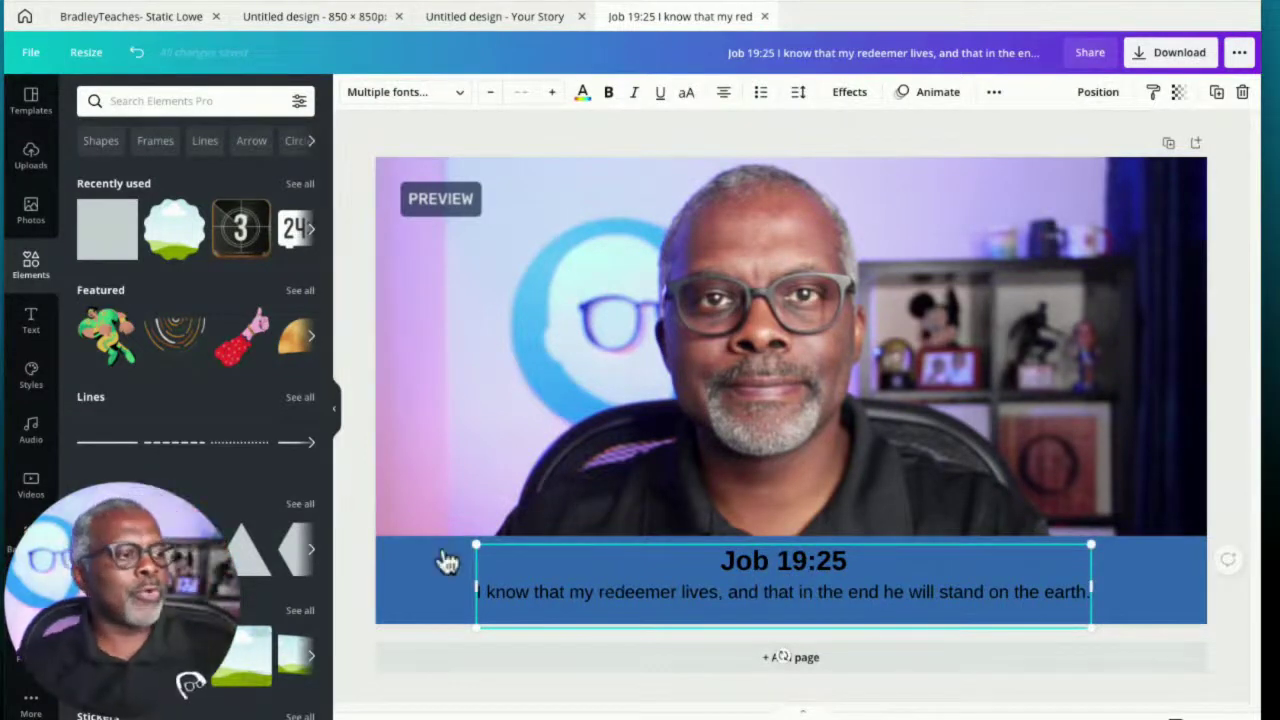
Unlock the webcam image and set it as the page background
{"action": "left_click", "coordinate": [682, 365]}
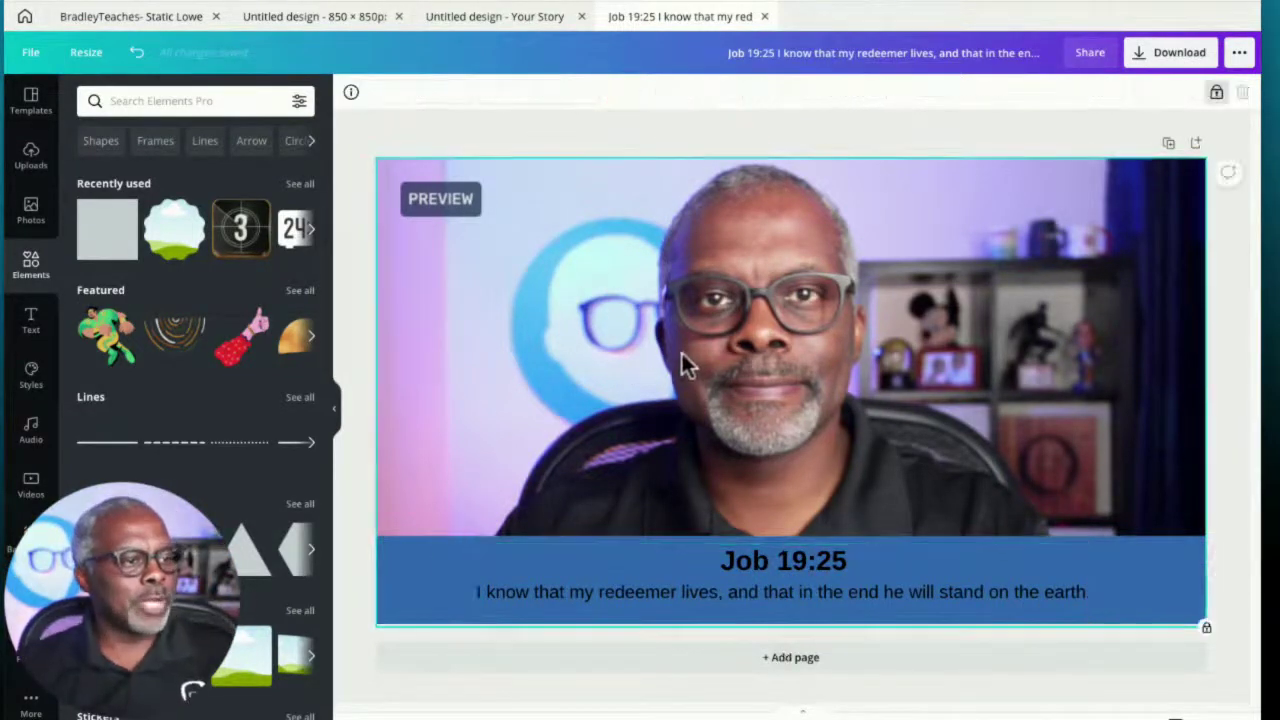
{"action": "left_click", "coordinate": [1216, 96]}
{"action": "right_click", "coordinate": [1065, 222]}
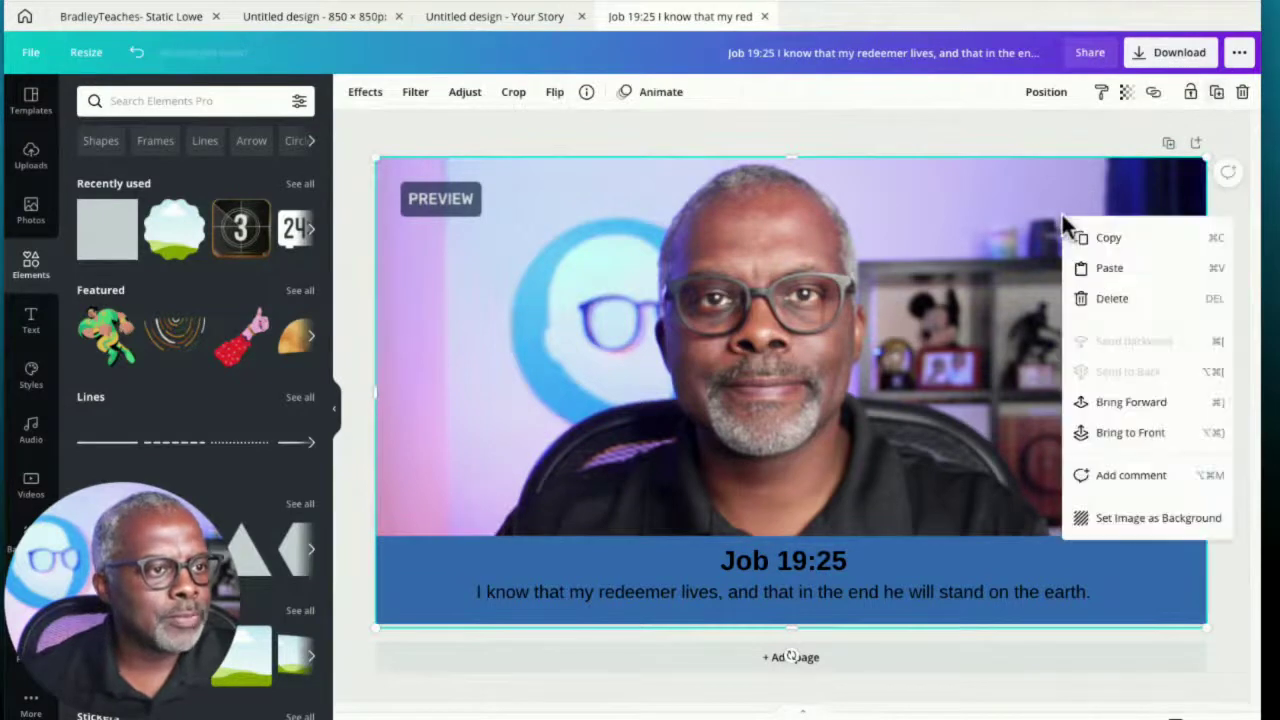
{"action": "left_click", "coordinate": [1147, 517]}
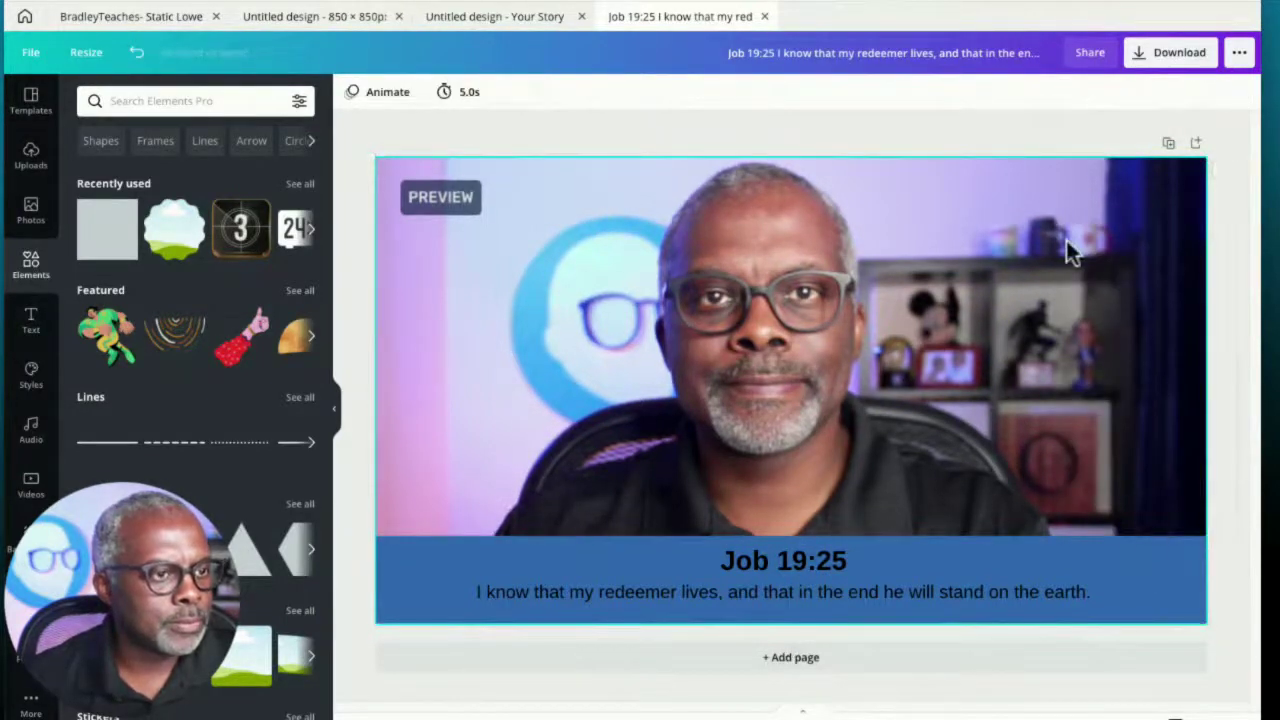
Detach the webcam image from the background and delete it
{"action": "right_click", "coordinate": [1066, 240]}
{"action": "left_click", "coordinate": [966, 418]}
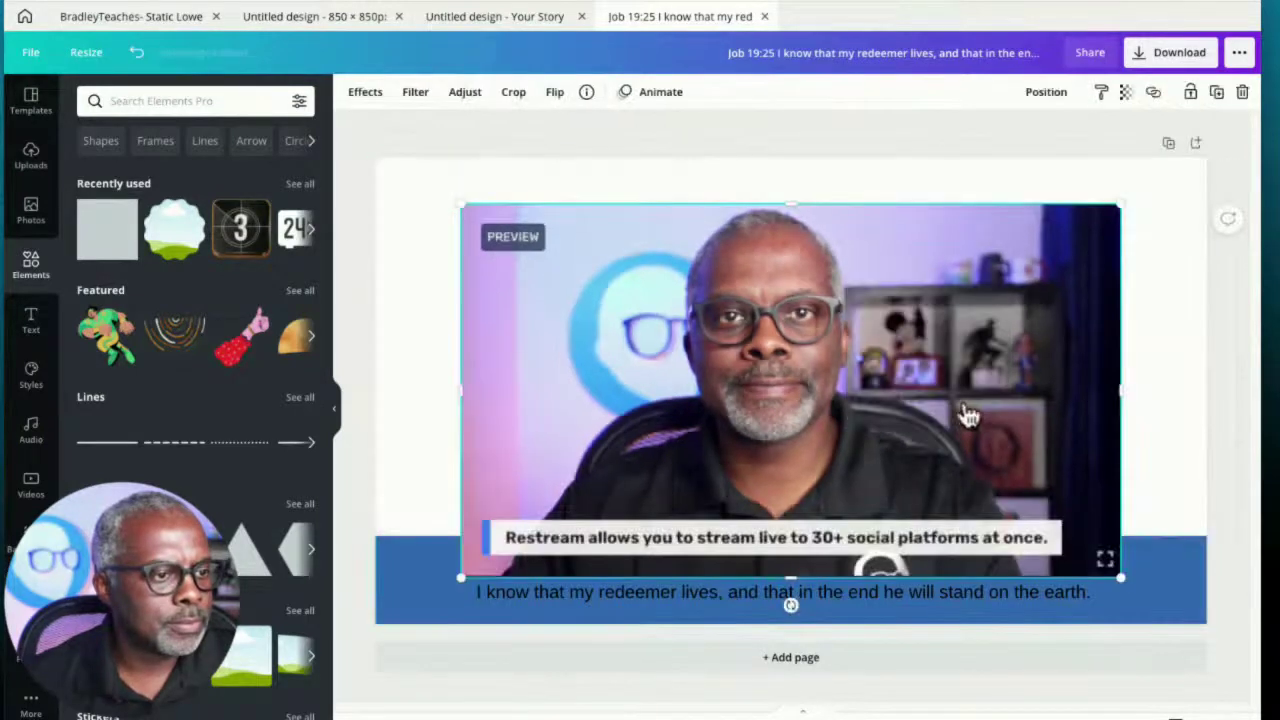
{"action": "key", "text": "Delete"}
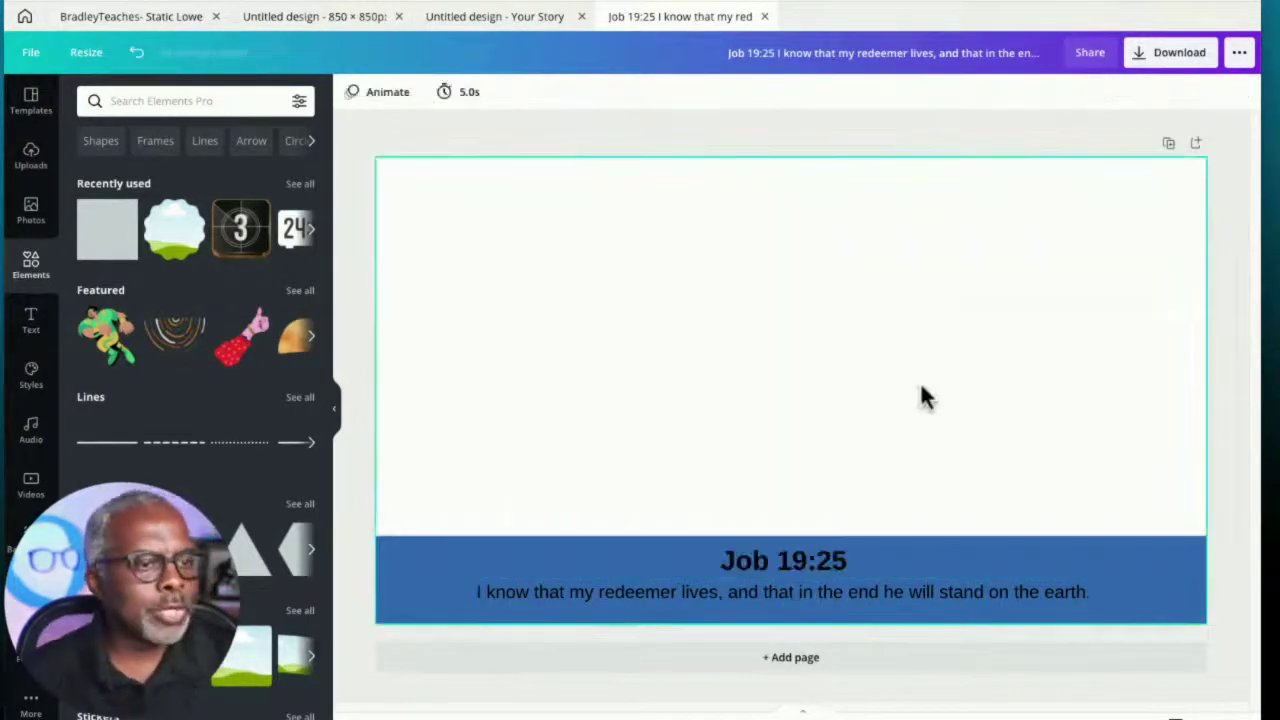
Change the colour of both lines of the verse text to white
{"action": "triple_click", "coordinate": [821, 566]}
{"action": "left_click_drag", "start_coordinate": [820, 565], "coordinate": [829, 600]}
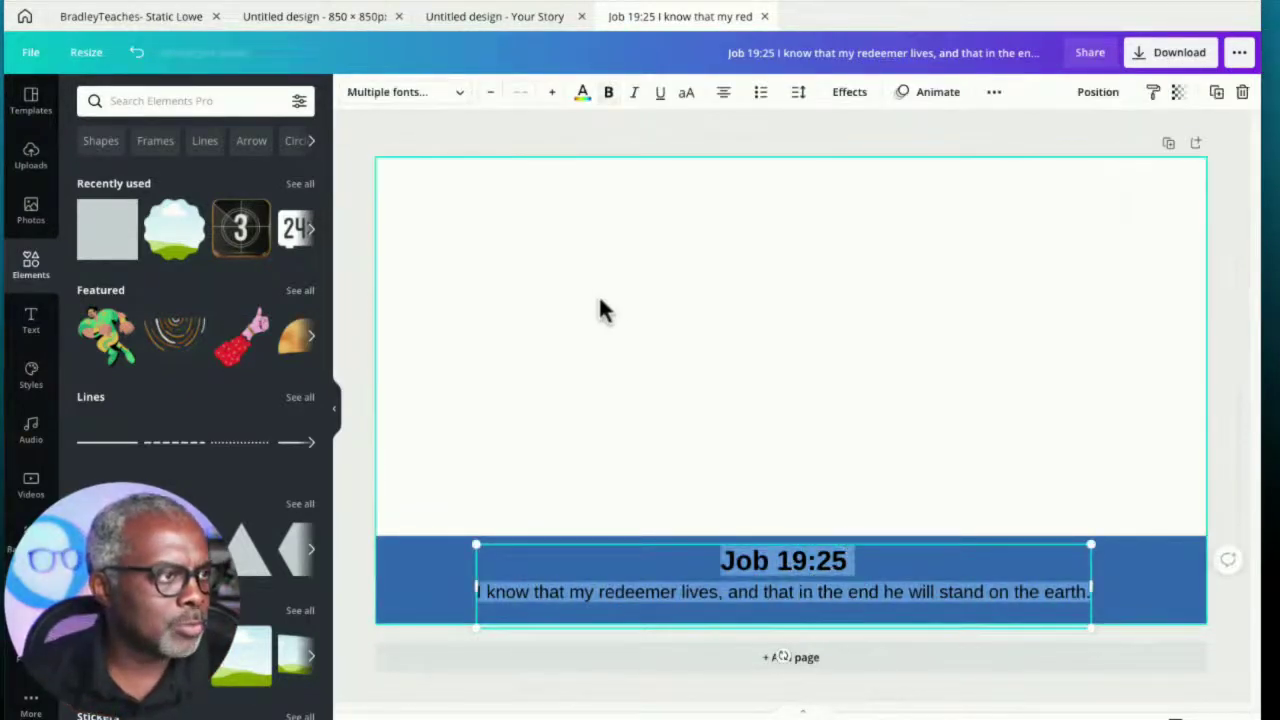
{"action": "left_click", "coordinate": [581, 100]}
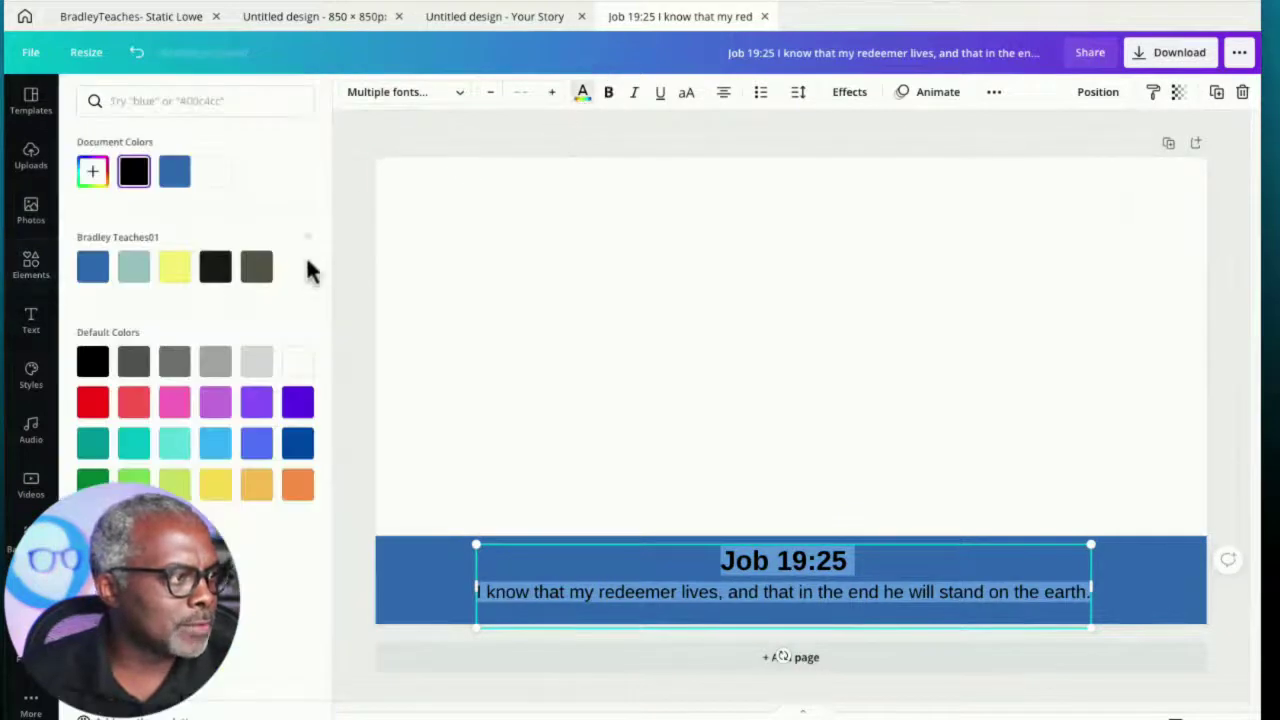
{"action": "left_click", "coordinate": [216, 175]}
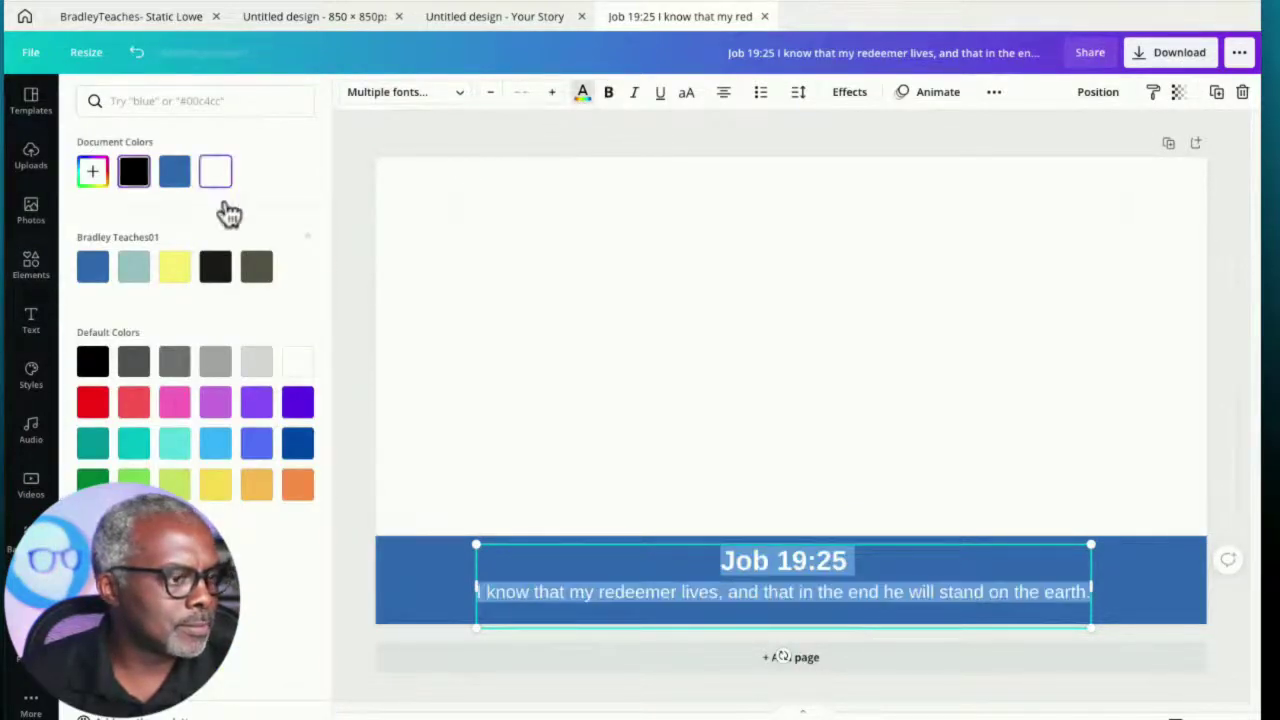
{"action": "left_click", "coordinate": [503, 297]}
{"action": "left_click", "coordinate": [351, 184]}
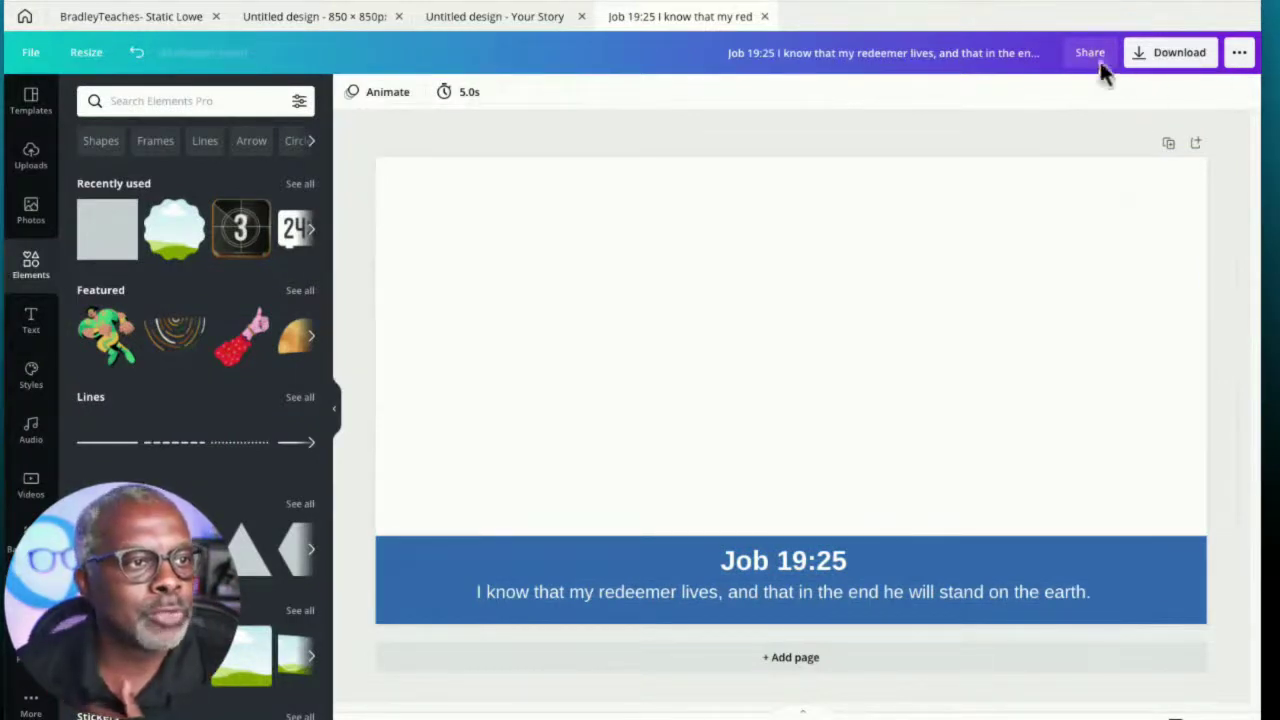
Download the design as a PNG with a transparent background, saving it to the Downloads folder
{"action": "left_click", "coordinate": [1148, 55]}
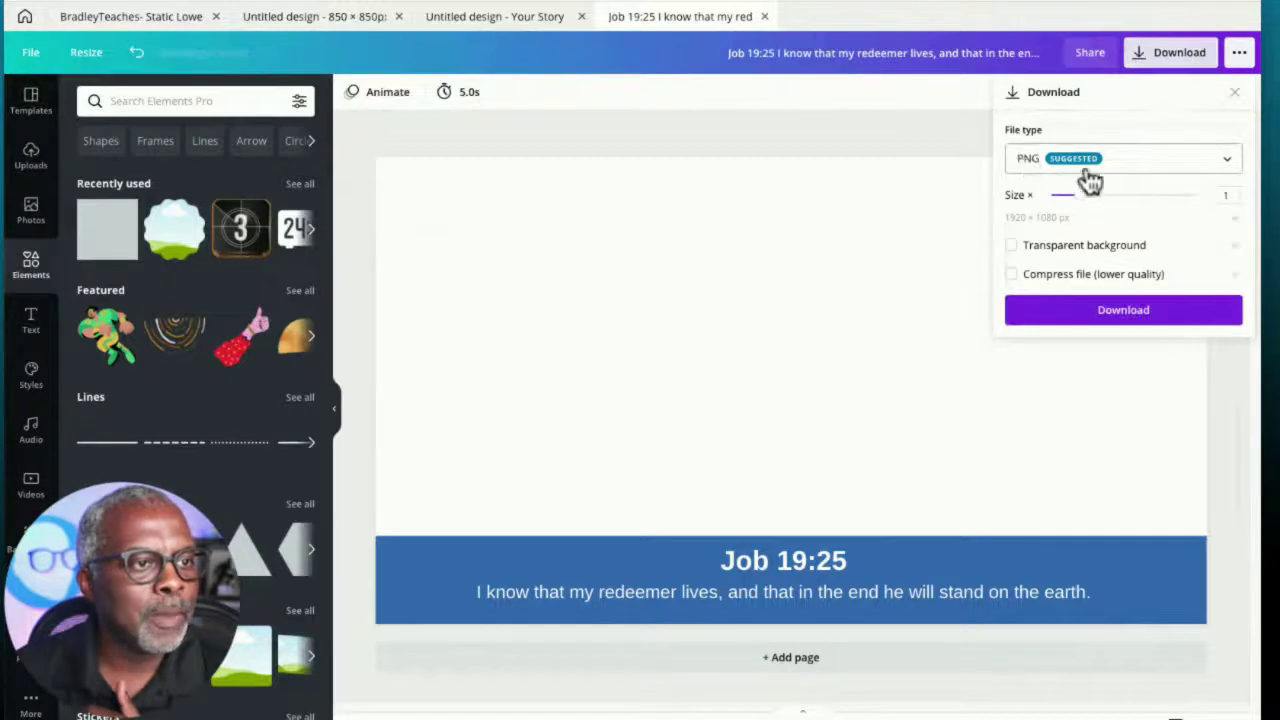
{"action": "left_click", "coordinate": [1011, 246]}
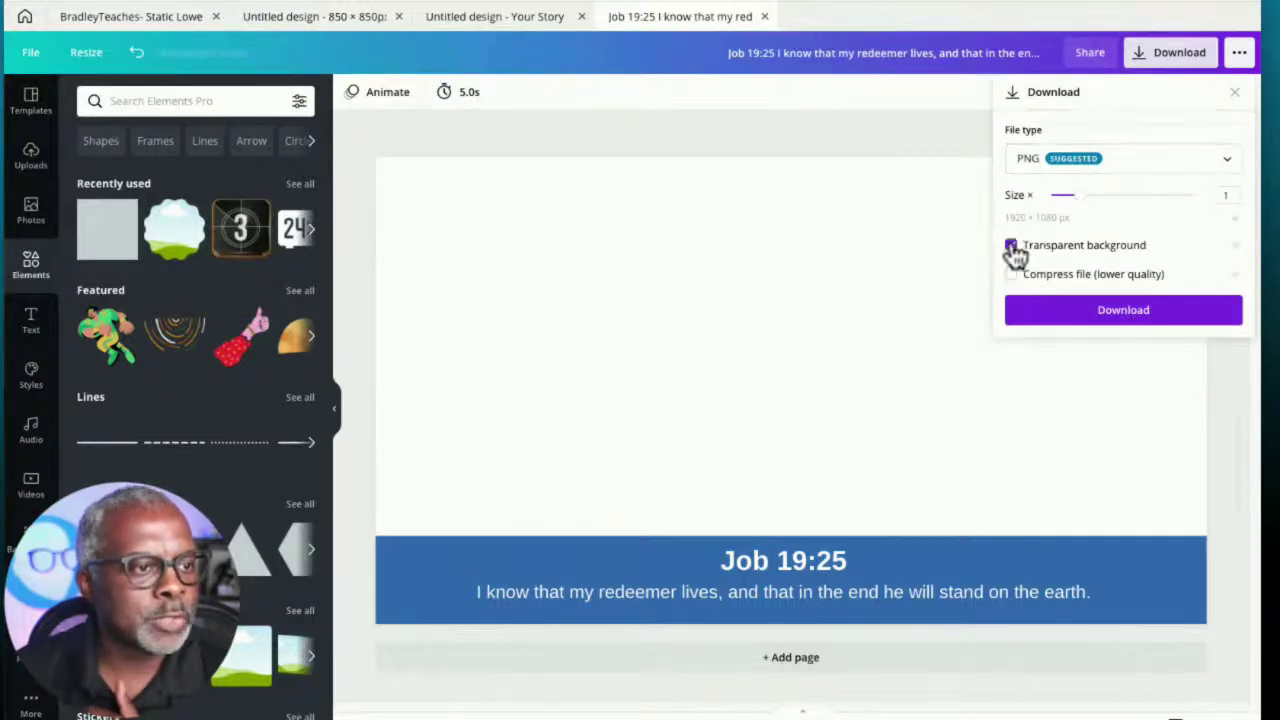
{"action": "left_click", "coordinate": [1124, 314]}
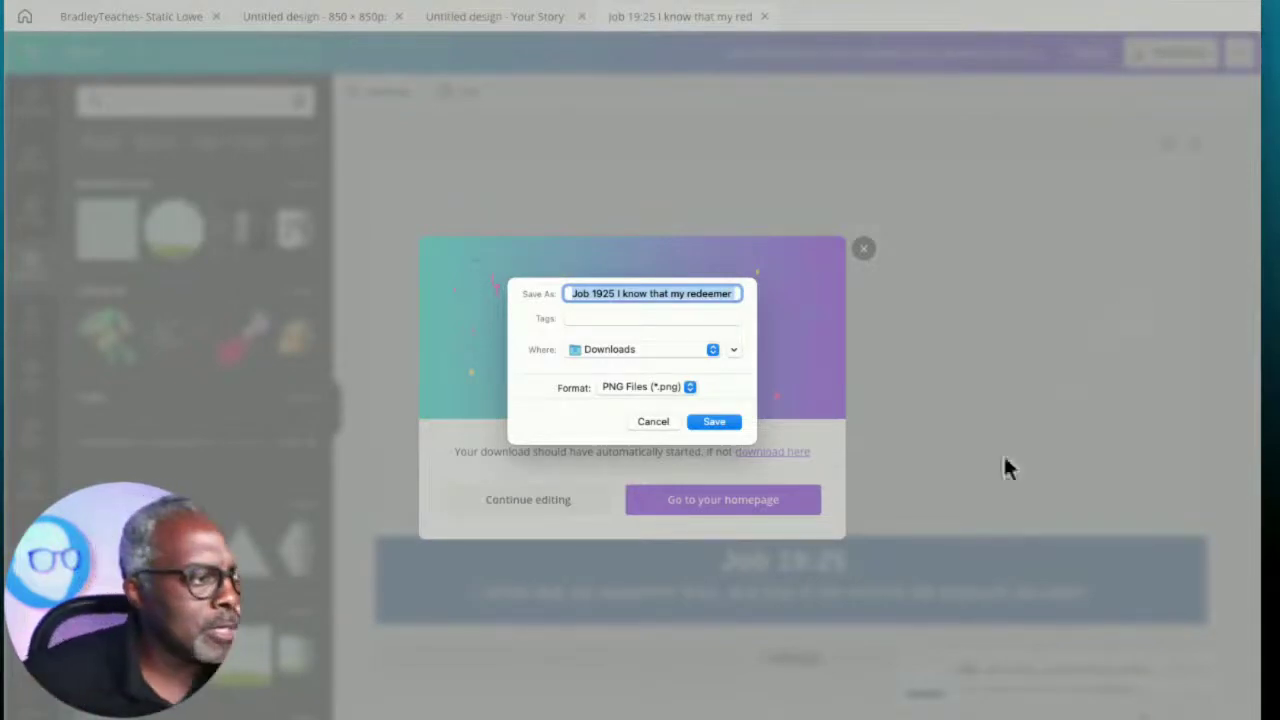
{"action": "left_click", "coordinate": [714, 422]}
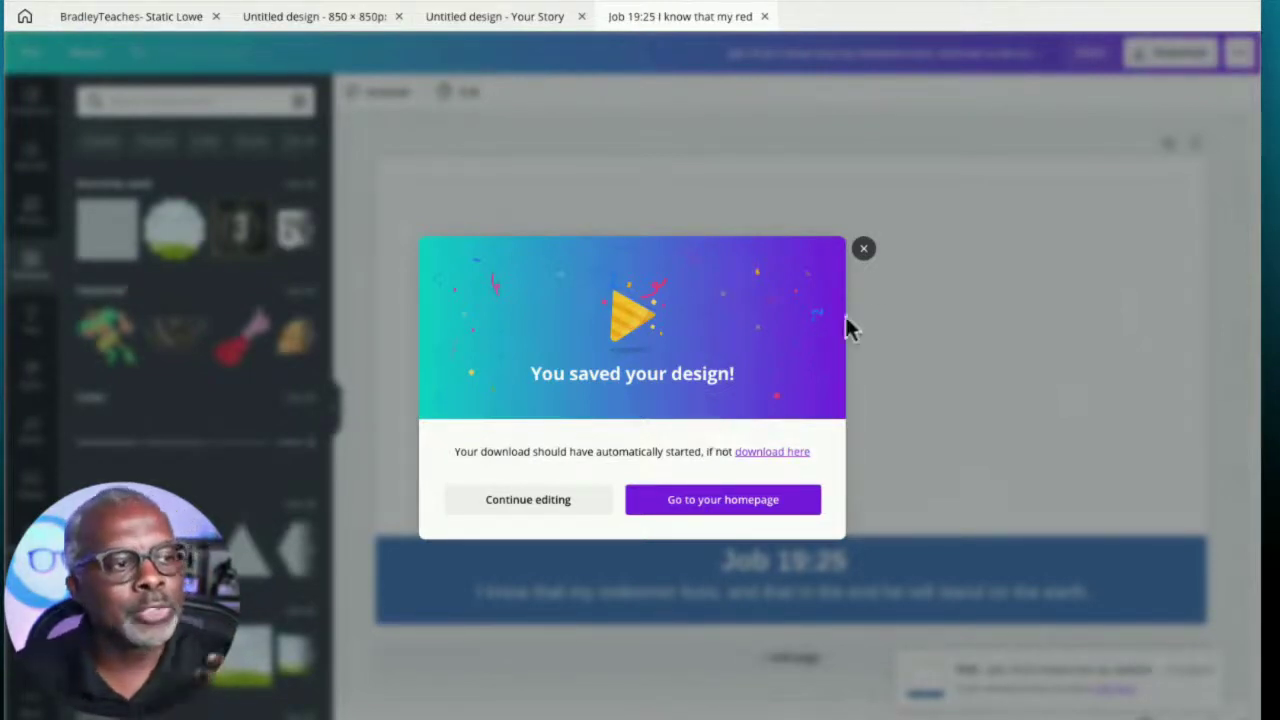
{"action": "left_click", "coordinate": [863, 250]}
{"action": "left_click", "coordinate": [758, 560]}
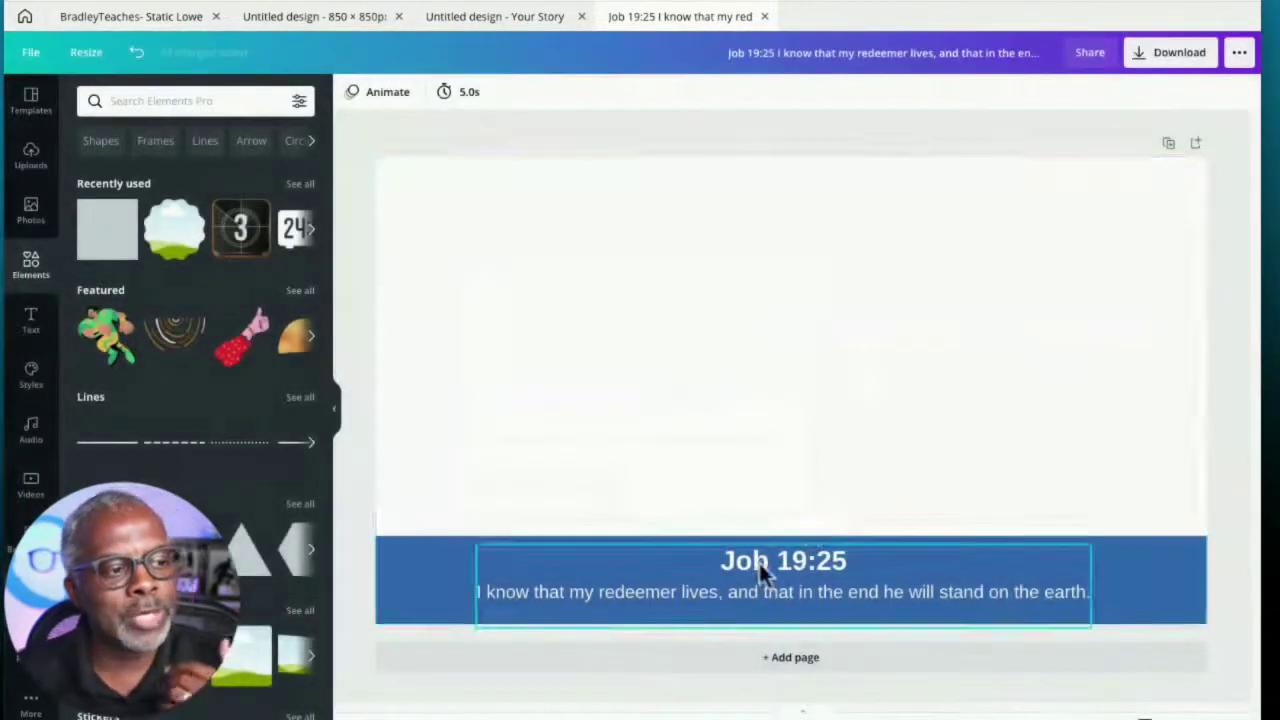
Duplicate the Job 19:25 verse page twice to make three copies of the lower-third
{"action": "triple_click", "coordinate": [760, 565]}
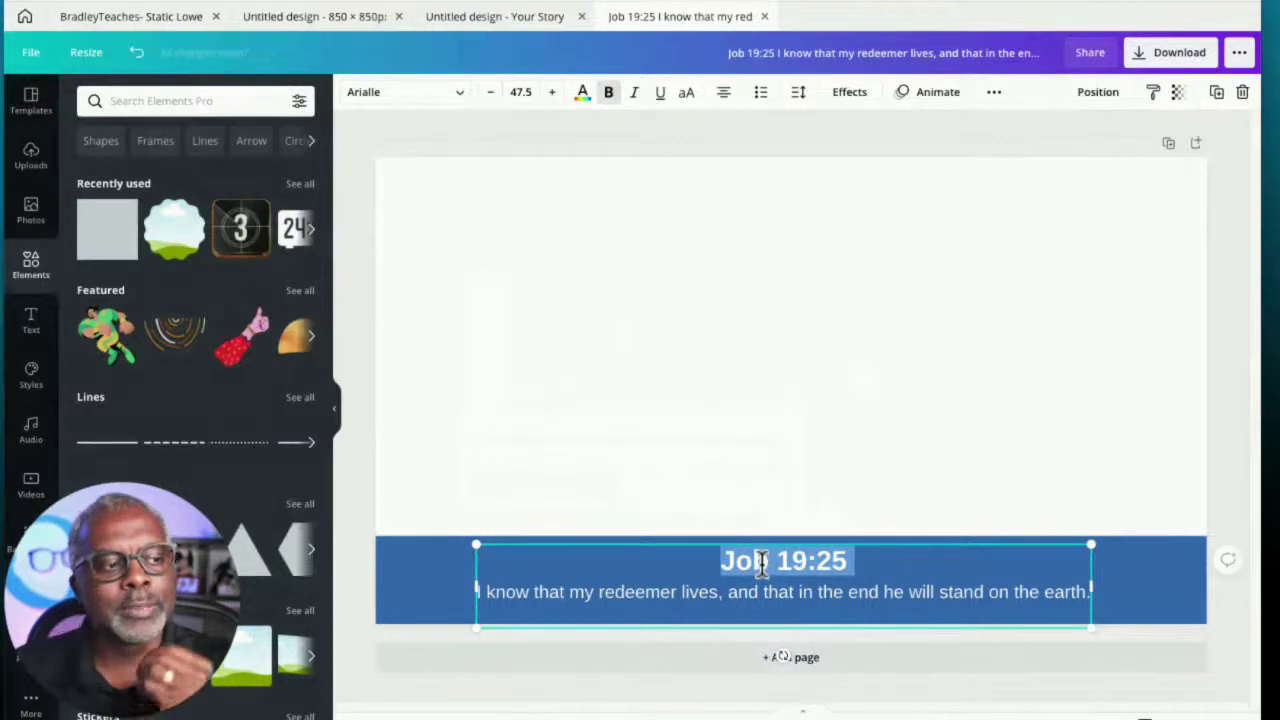
{"action": "triple_click", "coordinate": [772, 598]}
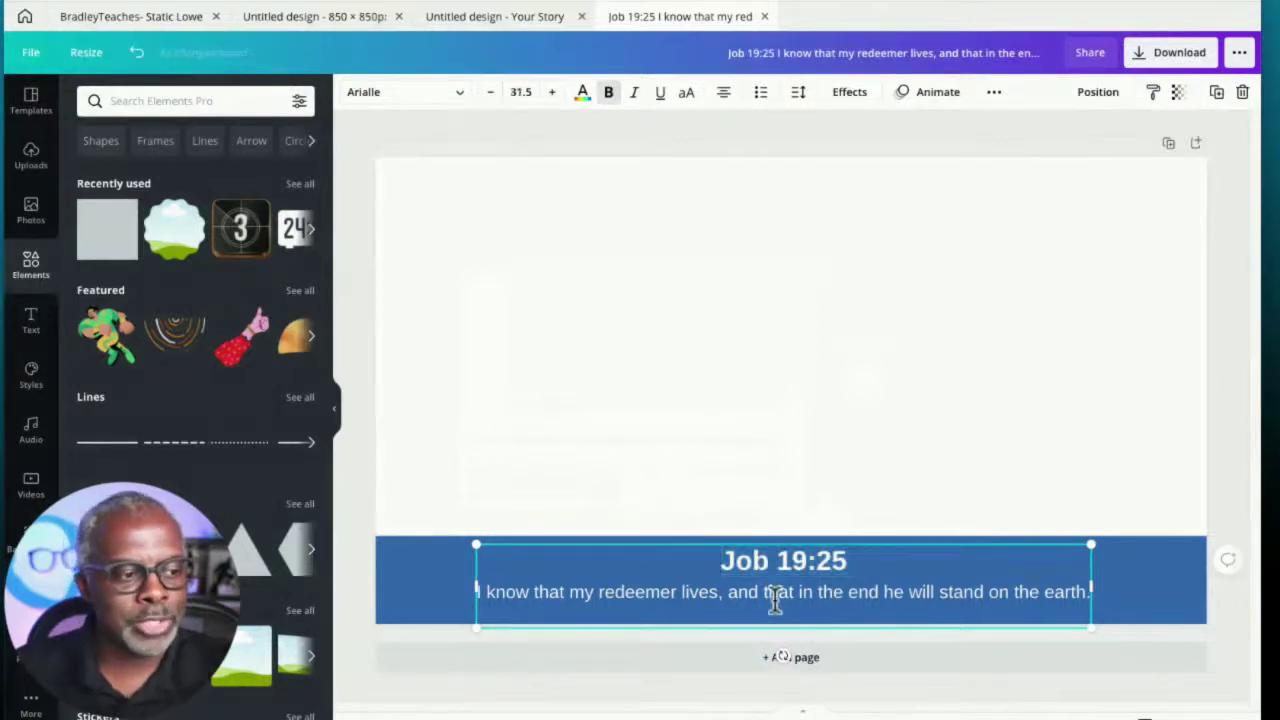
{"action": "left_click", "coordinate": [952, 464]}
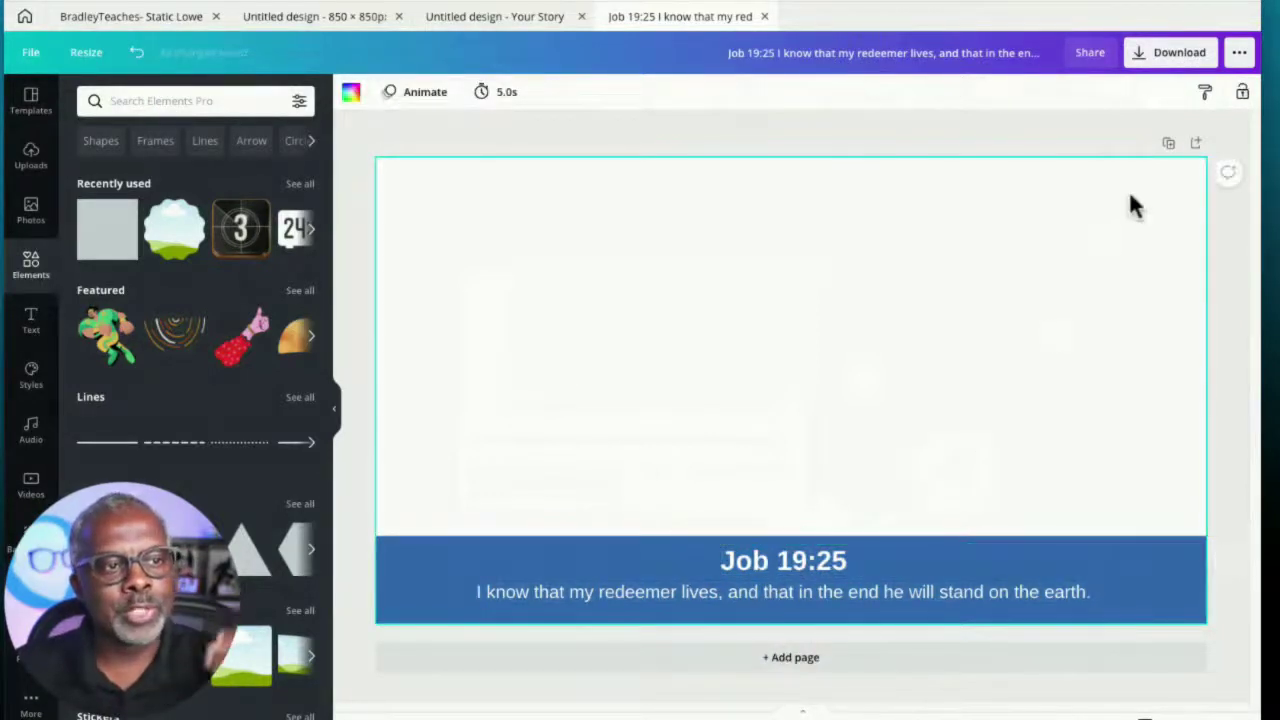
{"action": "left_click", "coordinate": [1168, 144]}
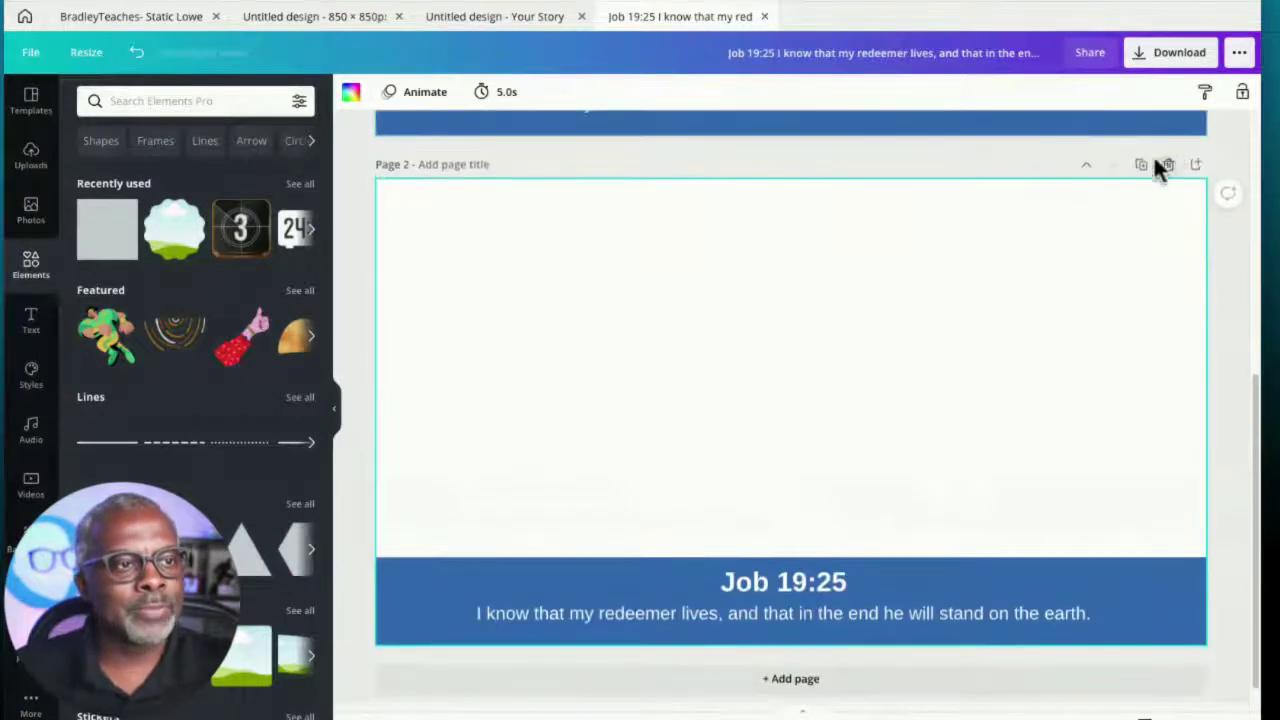
{"action": "left_click", "coordinate": [1143, 164]}
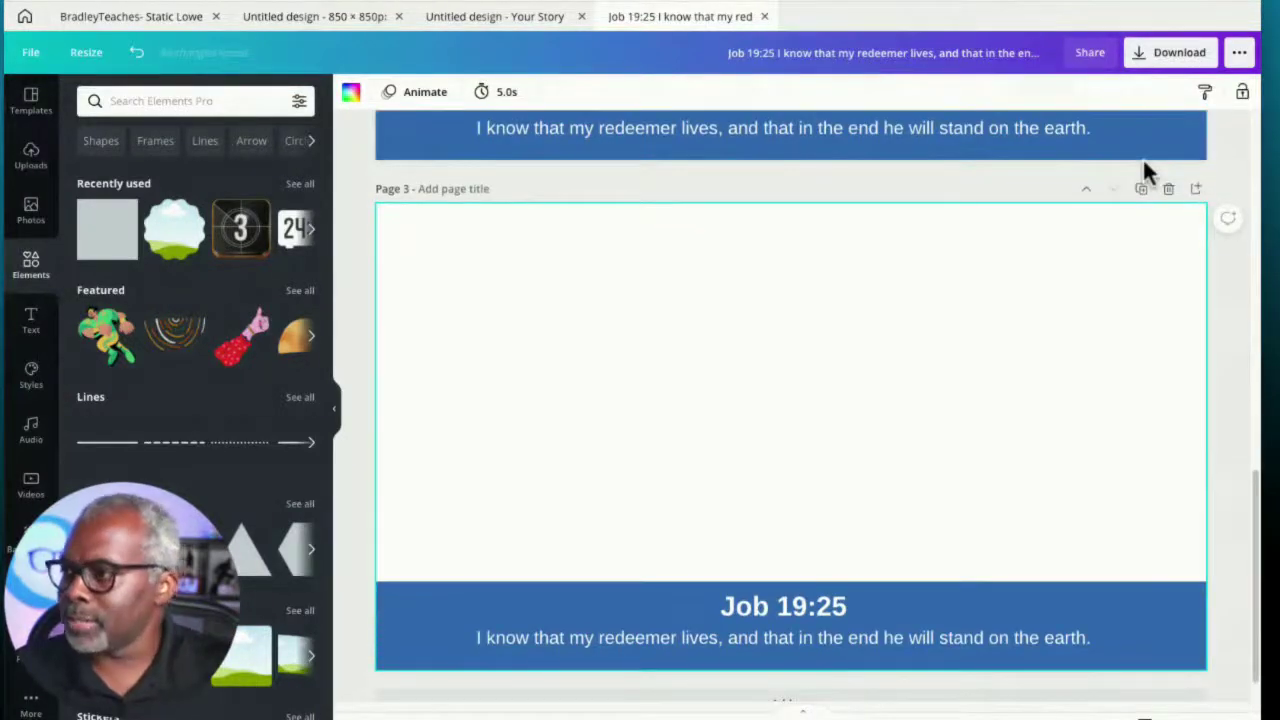
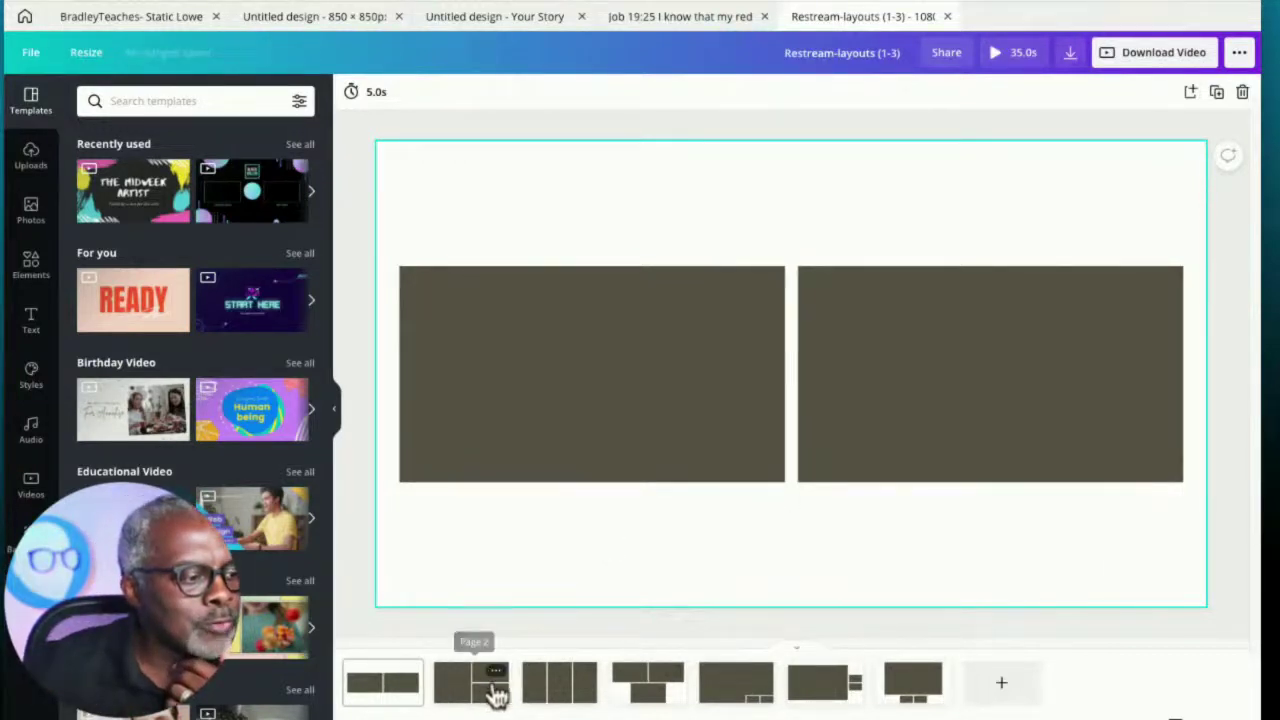
Look through the page layouts of the Restream-layouts (1-3) design and return to the first page
{"action": "left_click", "coordinate": [486, 689]}
{"action": "left_click", "coordinate": [562, 695]}
{"action": "left_click", "coordinate": [650, 703]}
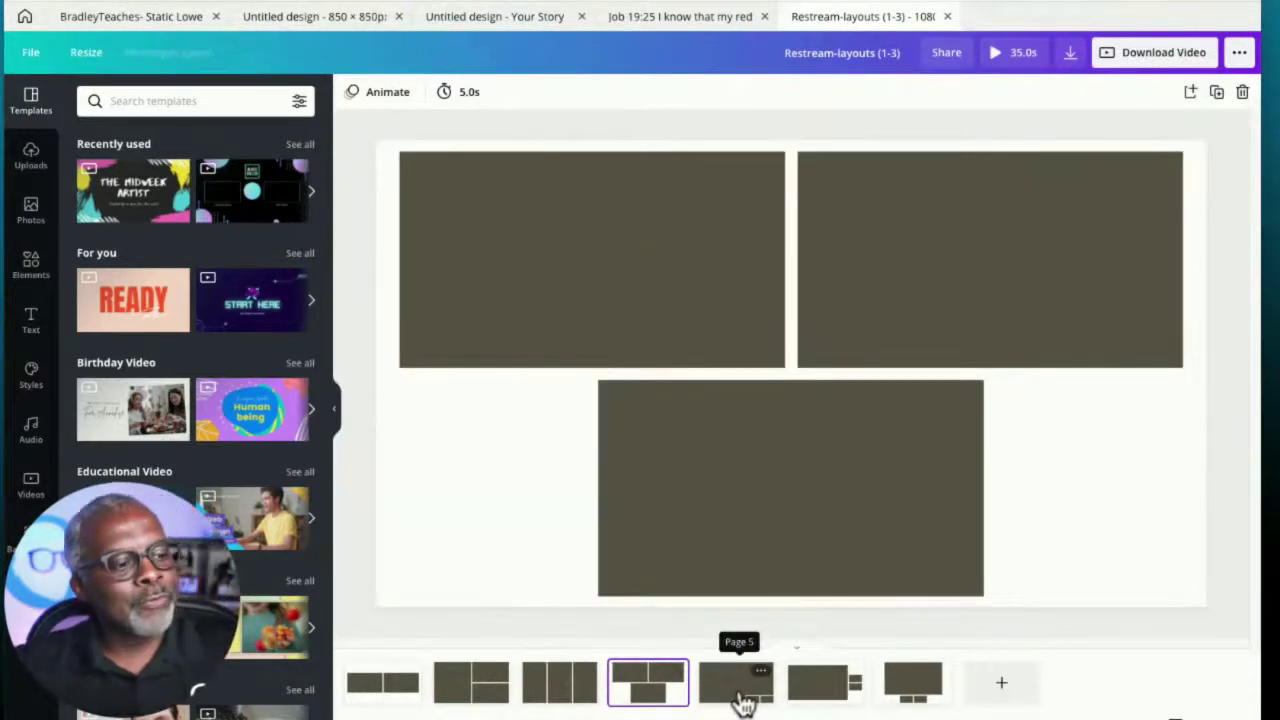
{"action": "left_click", "coordinate": [820, 700]}
{"action": "left_click", "coordinate": [738, 692]}
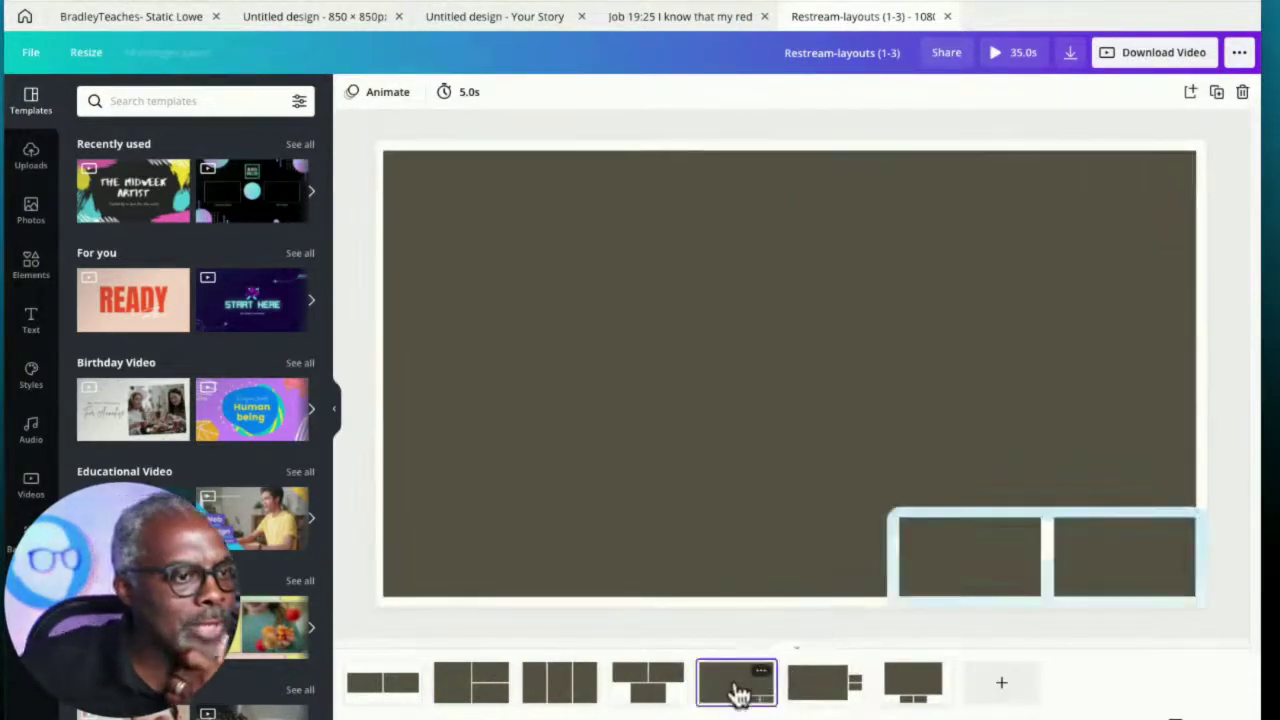
{"action": "left_click", "coordinate": [380, 688]}
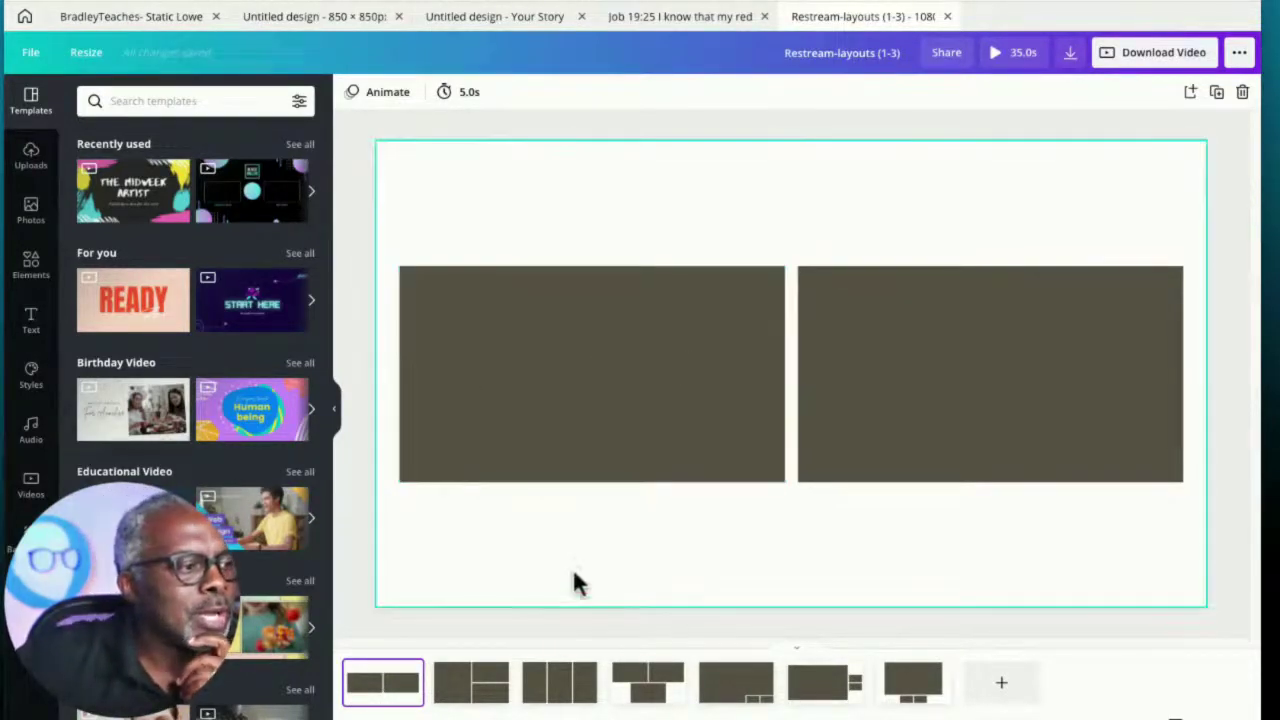
Examine the two locked placeholder rectangles on the first page
{"action": "left_click", "coordinate": [586, 377]}
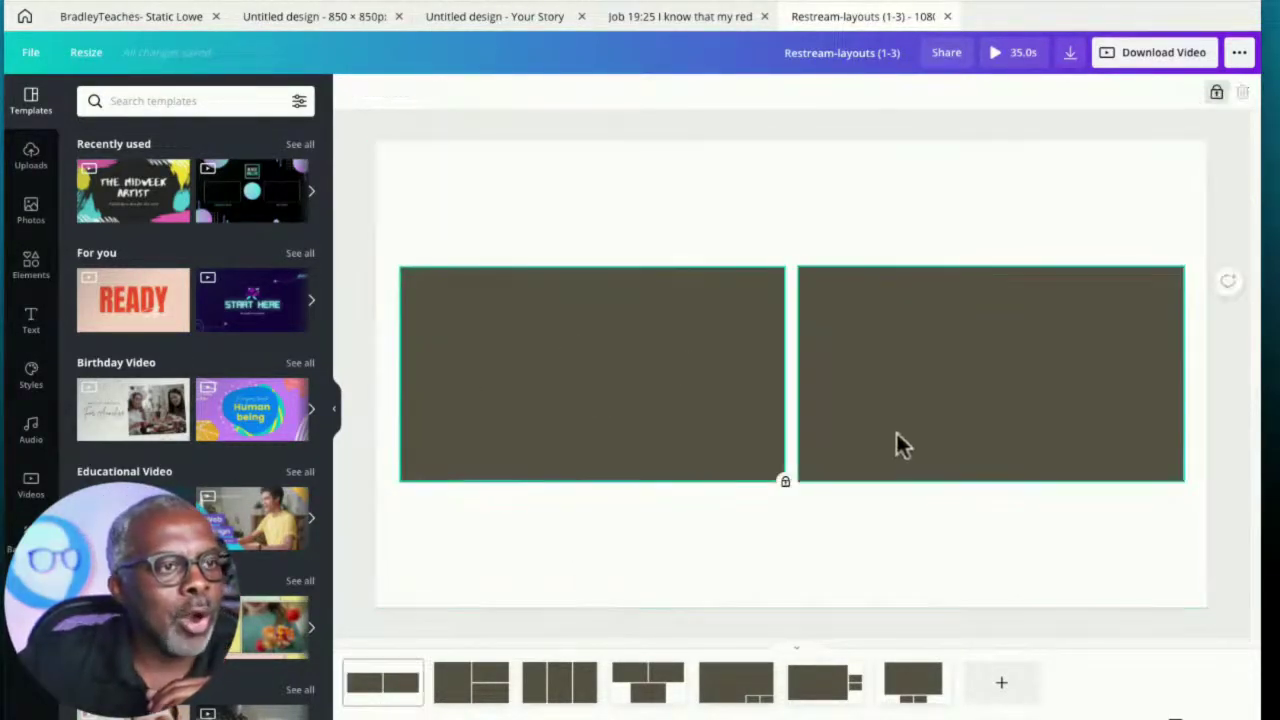
{"action": "left_click", "coordinate": [621, 365]}
{"action": "left_click", "coordinate": [894, 417]}
{"action": "left_click", "coordinate": [689, 371]}
{"action": "left_click", "coordinate": [880, 398]}
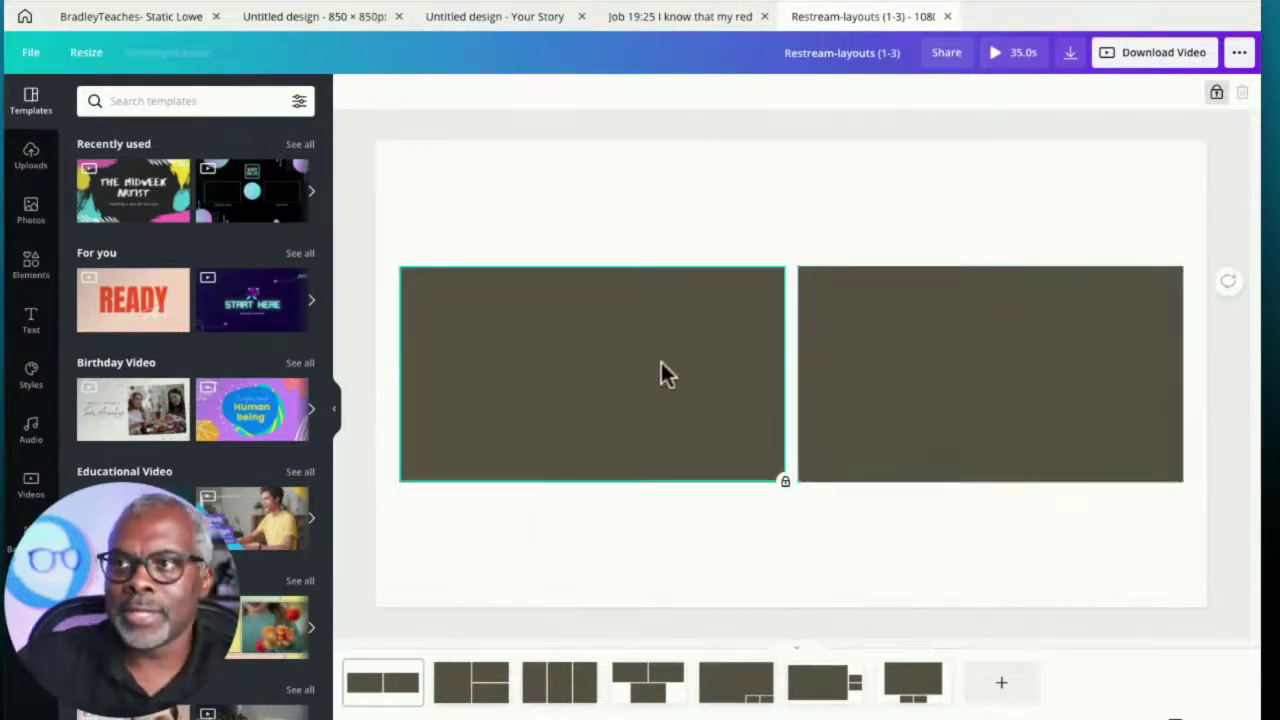
{"action": "left_click", "coordinate": [854, 387]}
{"action": "left_click", "coordinate": [554, 372]}
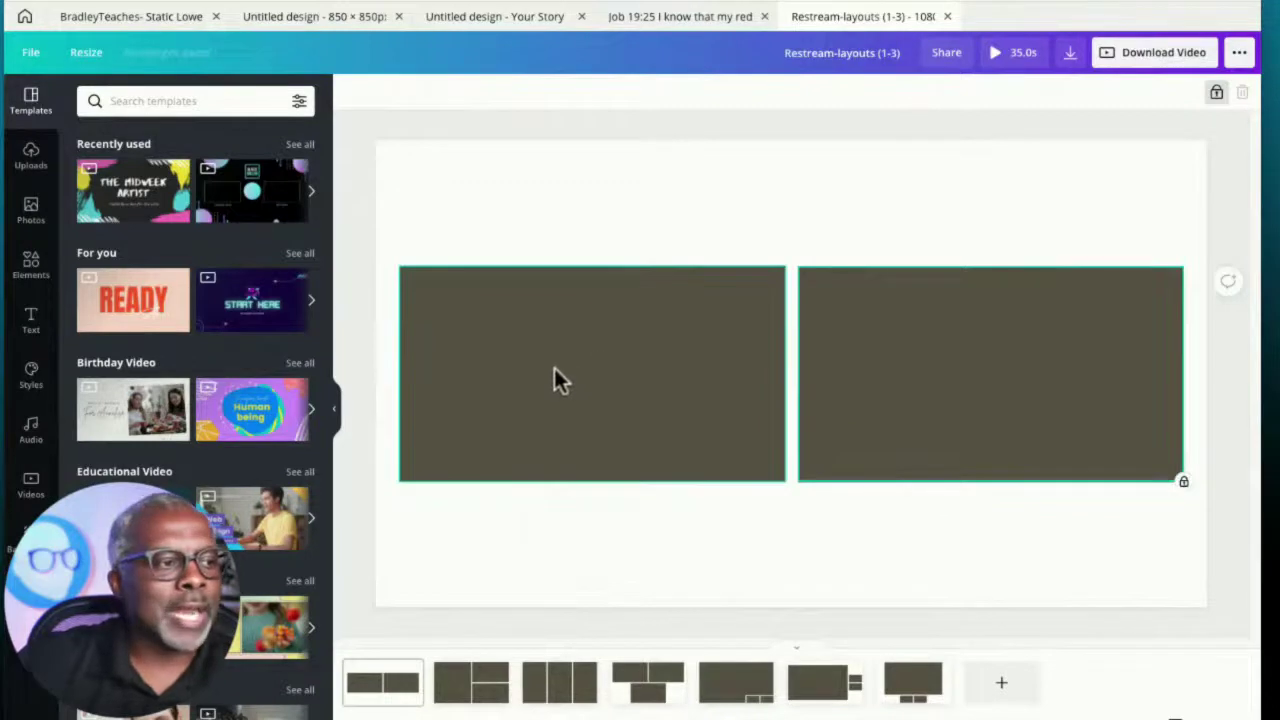
{"action": "left_click", "coordinate": [852, 432]}
{"action": "left_click", "coordinate": [857, 460]}
{"action": "left_click", "coordinate": [696, 392]}
{"action": "left_click", "coordinate": [951, 448]}
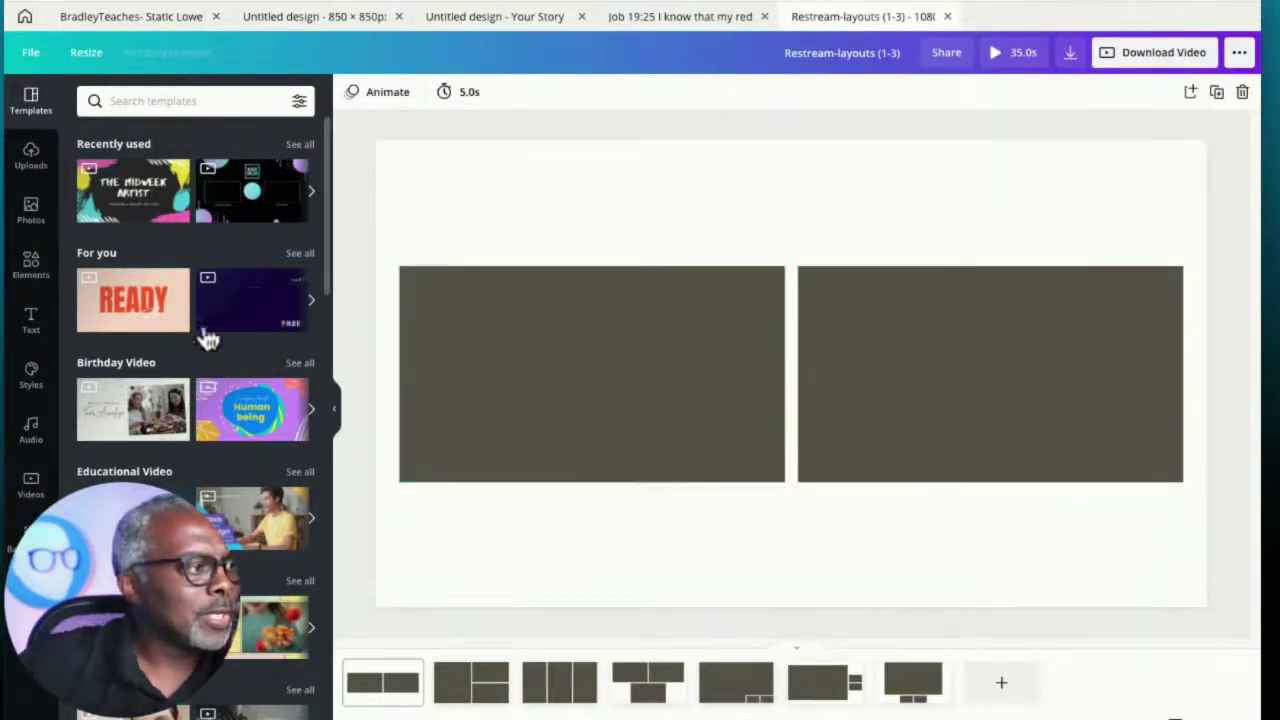
Try the yellow watermelon pattern and the blue misty hills landscape as the first page's background
{"action": "left_click", "coordinate": [30, 535]}
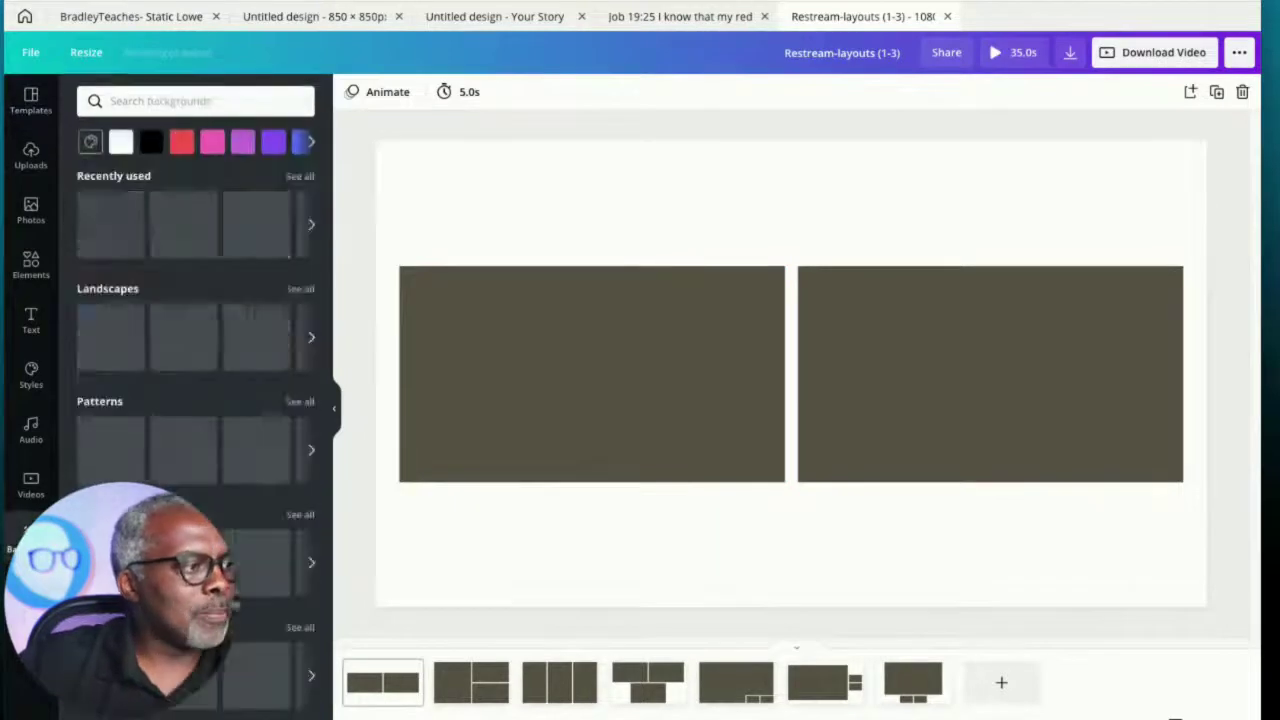
{"action": "left_click", "coordinate": [166, 234]}
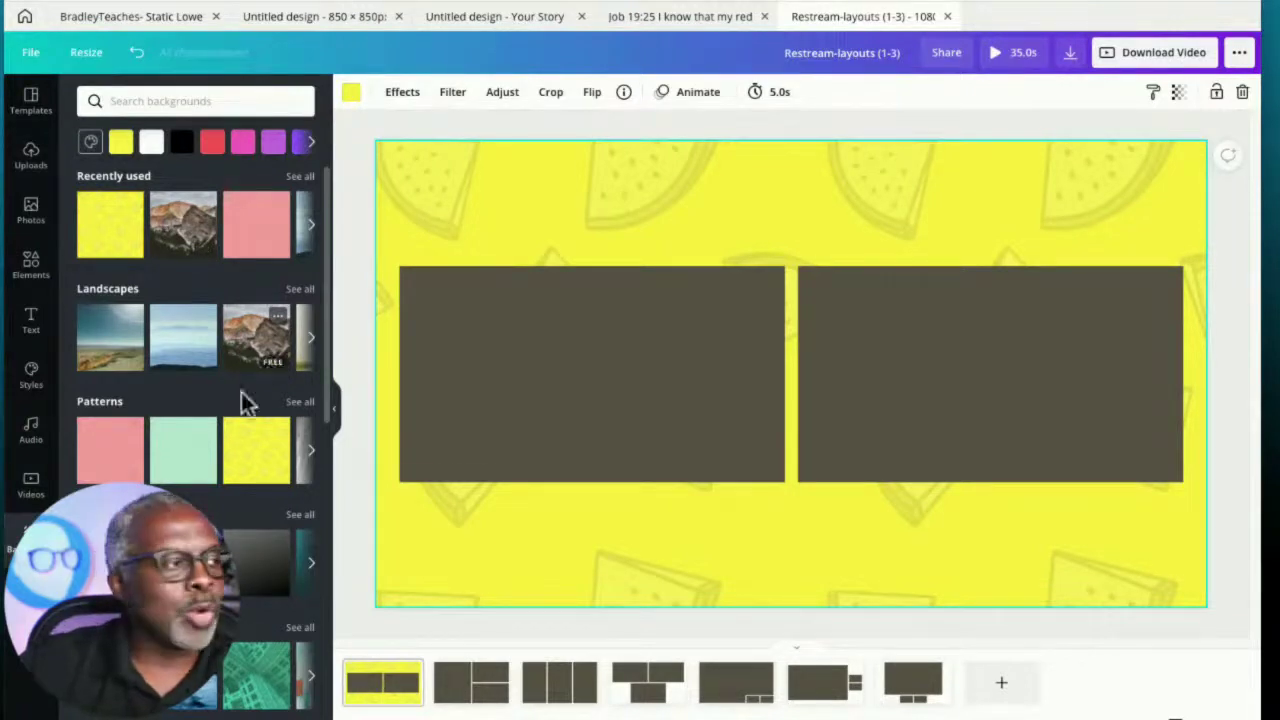
{"action": "left_click", "coordinate": [172, 364]}
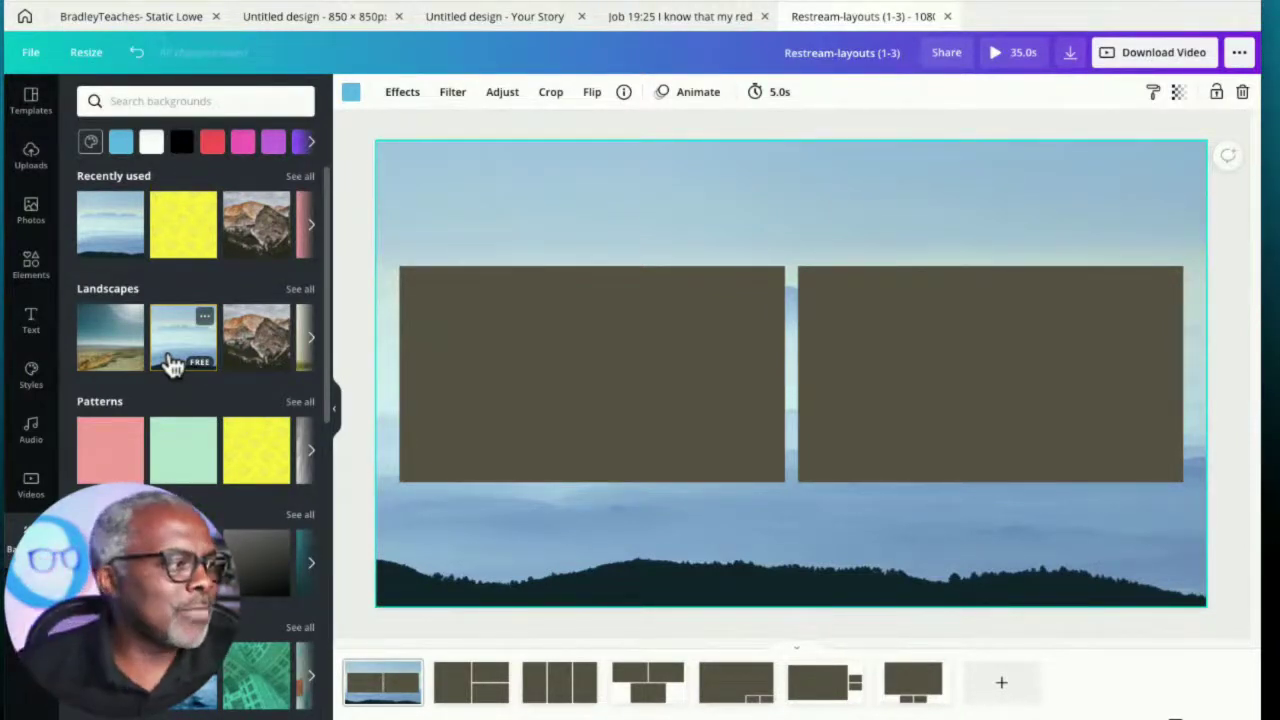
Search the elements for "paint" and add the teal paint splatter to the first page
{"action": "left_click", "coordinate": [33, 268]}
{"action": "scroll", "coordinate": [228, 445], "scroll_direction": "down", "scroll_amount": 1}
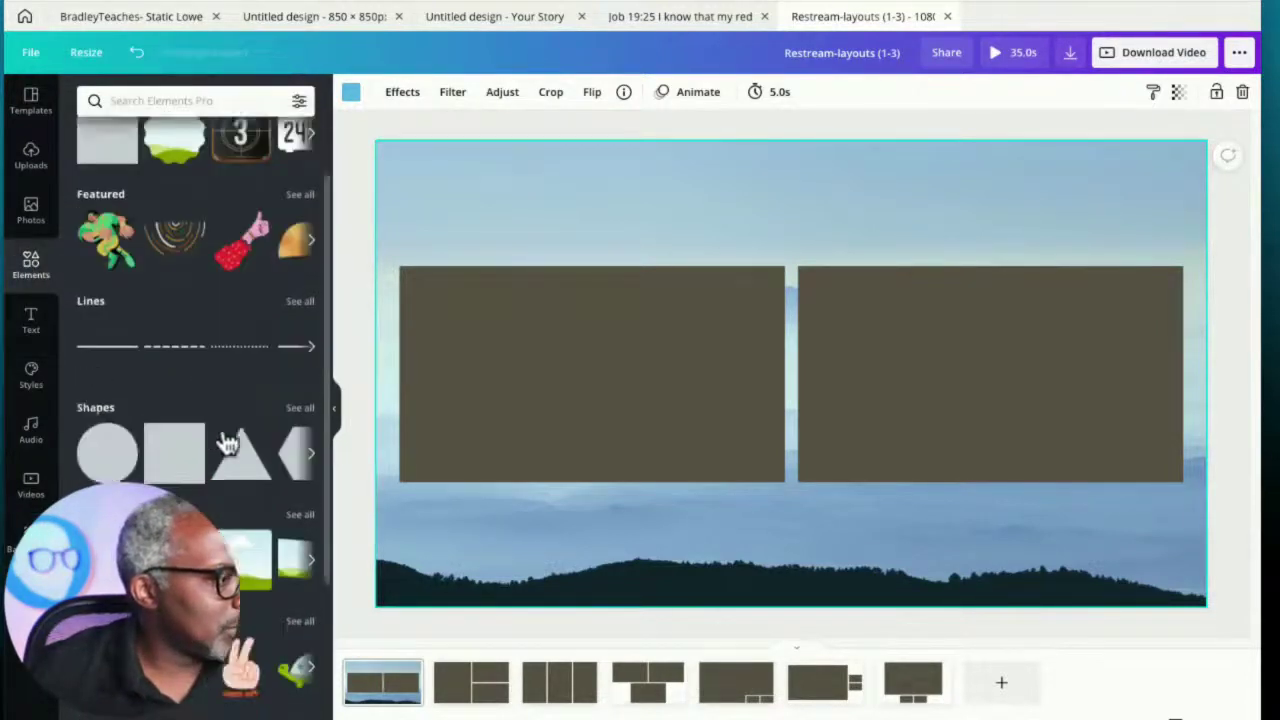
{"action": "scroll", "coordinate": [225, 440], "scroll_direction": "down", "scroll_amount": 1}
{"action": "left_click", "coordinate": [143, 103]}
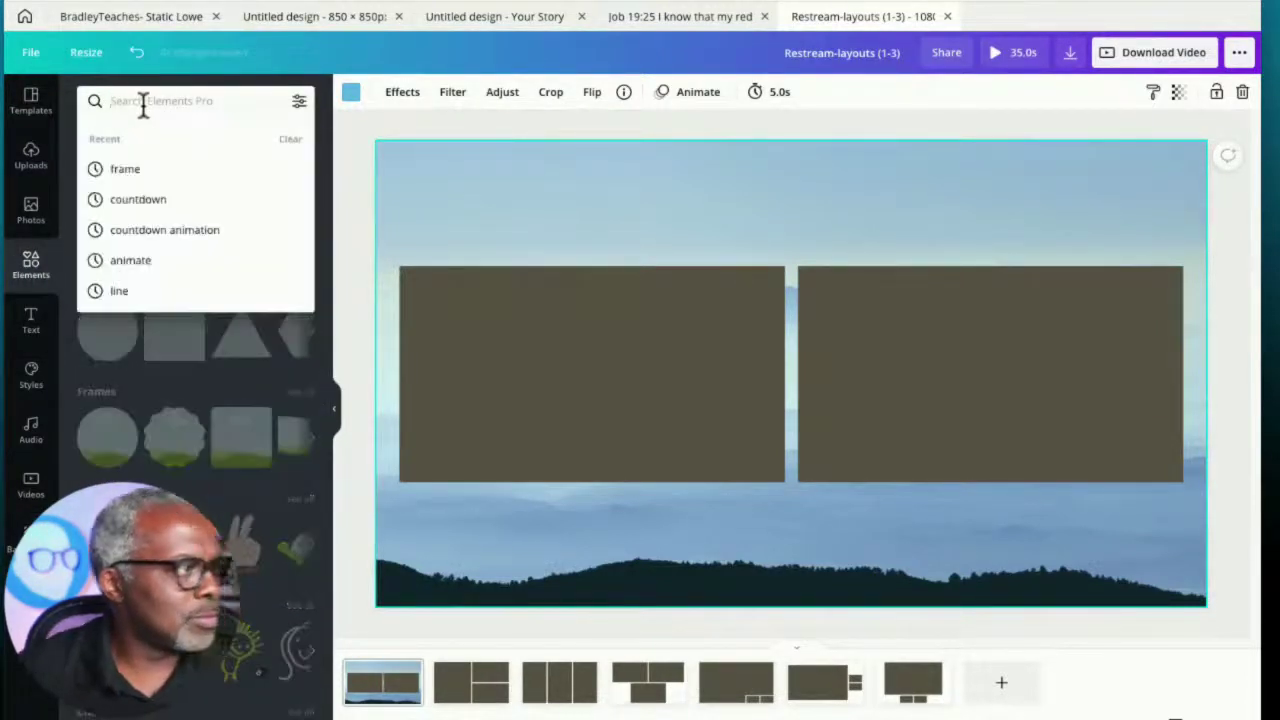
{"action": "type", "text": "pa"}
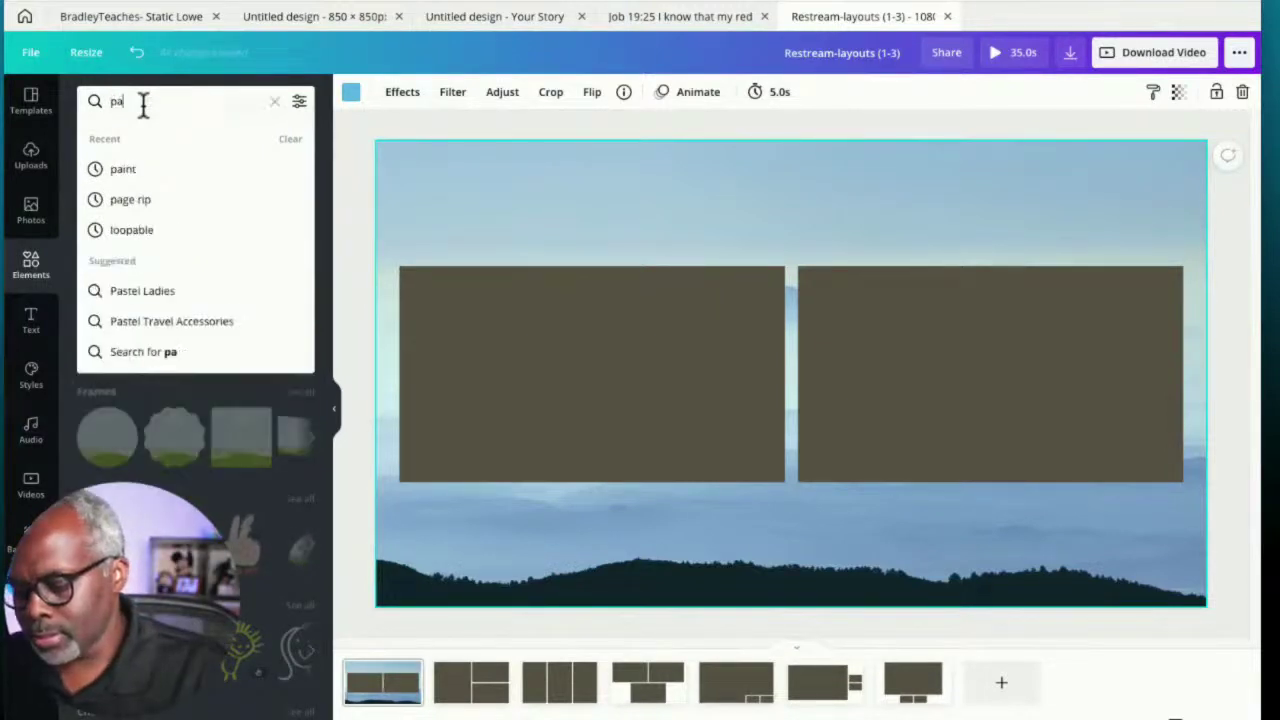
{"action": "type", "text": "int"}
{"action": "key", "text": "Return"}
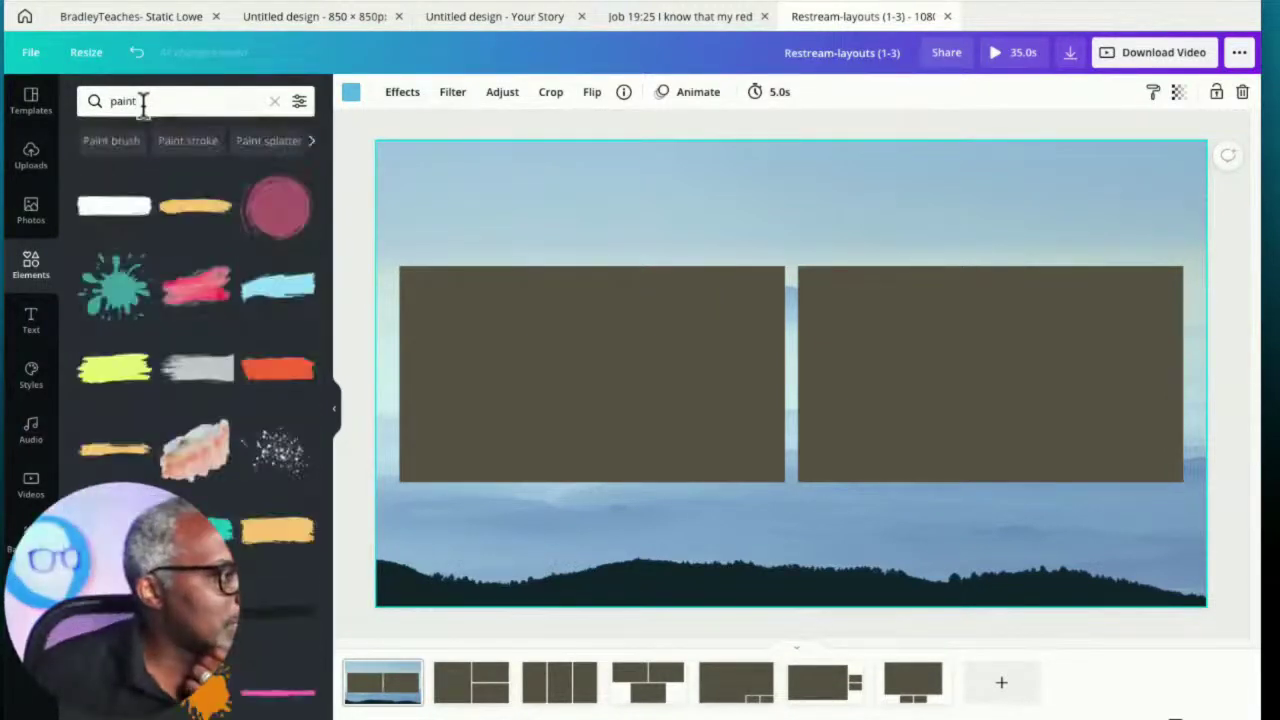
{"action": "left_click", "coordinate": [114, 286]}
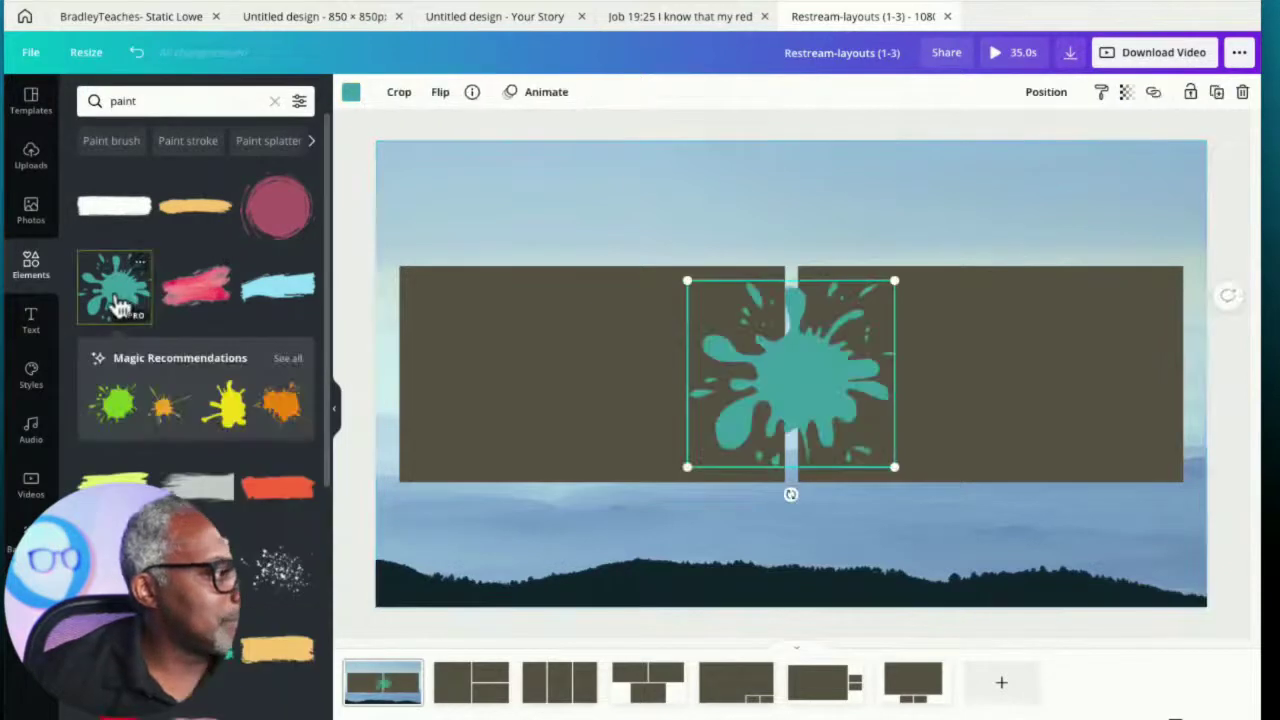
Enlarge the teal splatter over the page's upper-left corner and send it behind the placeholder rectangles
{"action": "left_click_drag", "start_coordinate": [766, 400], "coordinate": [437, 211]}
{"action": "left_click_drag", "start_coordinate": [549, 280], "coordinate": [724, 505]}
{"action": "left_click_drag", "start_coordinate": [634, 377], "coordinate": [500, 260]}
{"action": "left_click", "coordinate": [1046, 95]}
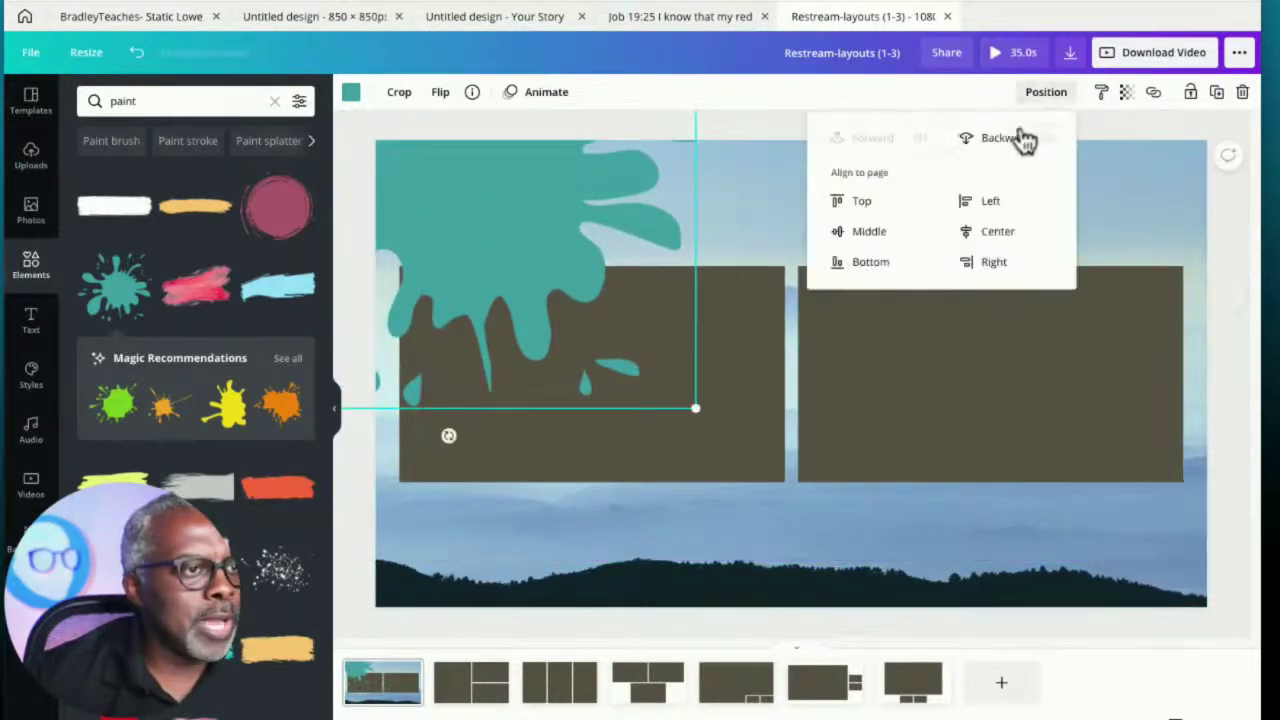
{"action": "left_click", "coordinate": [1006, 148]}
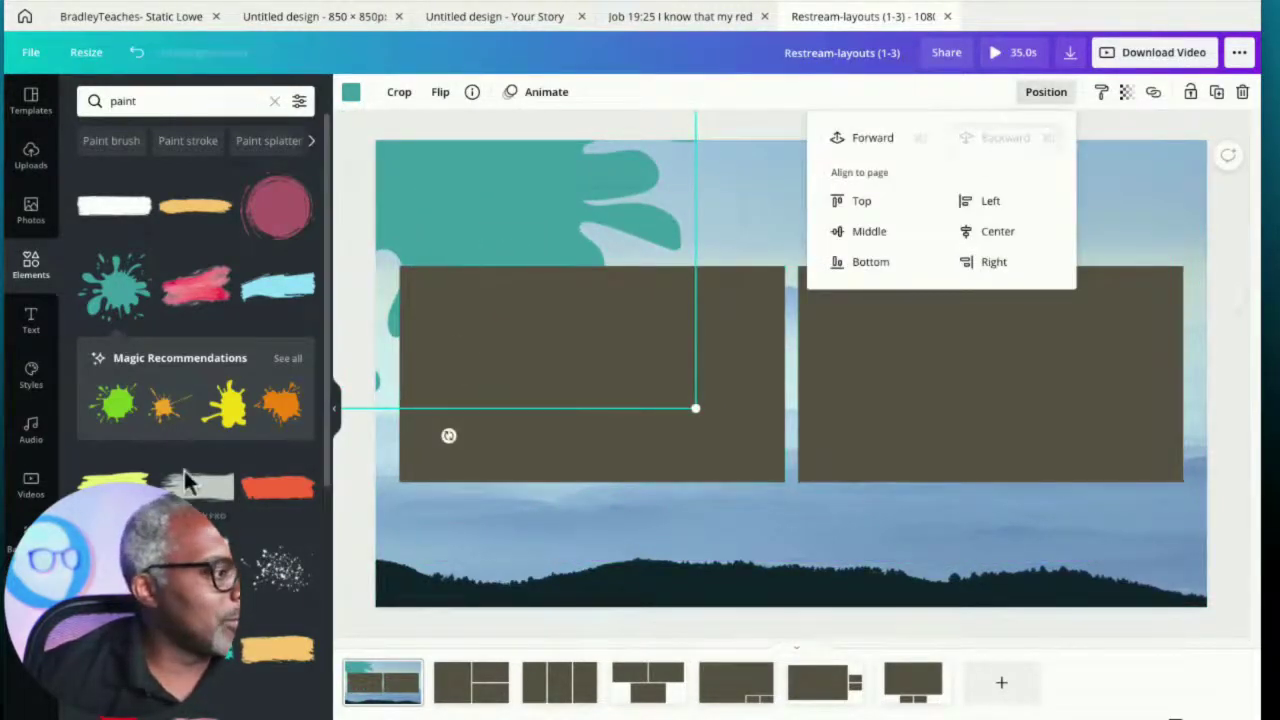
Add the lime-yellow brush stroke and enlarge it to cover the lower part of the page across its full width
{"action": "left_click", "coordinate": [114, 485]}
{"action": "left_click_drag", "start_coordinate": [706, 409], "coordinate": [603, 249]}
{"action": "mouse_move", "coordinate": [842, 283]}
{"action": "left_mouse_down"}
{"action": "mouse_move", "coordinate": [1180, 471]}
{"action": "mouse_move", "coordinate": [1250, 535]}
{"action": "left_mouse_up"}
{"action": "mouse_move", "coordinate": [1010, 393]}
{"action": "left_mouse_down"}
{"action": "mouse_move", "coordinate": [808, 417]}
{"action": "mouse_move", "coordinate": [700, 463]}
{"action": "left_mouse_up"}
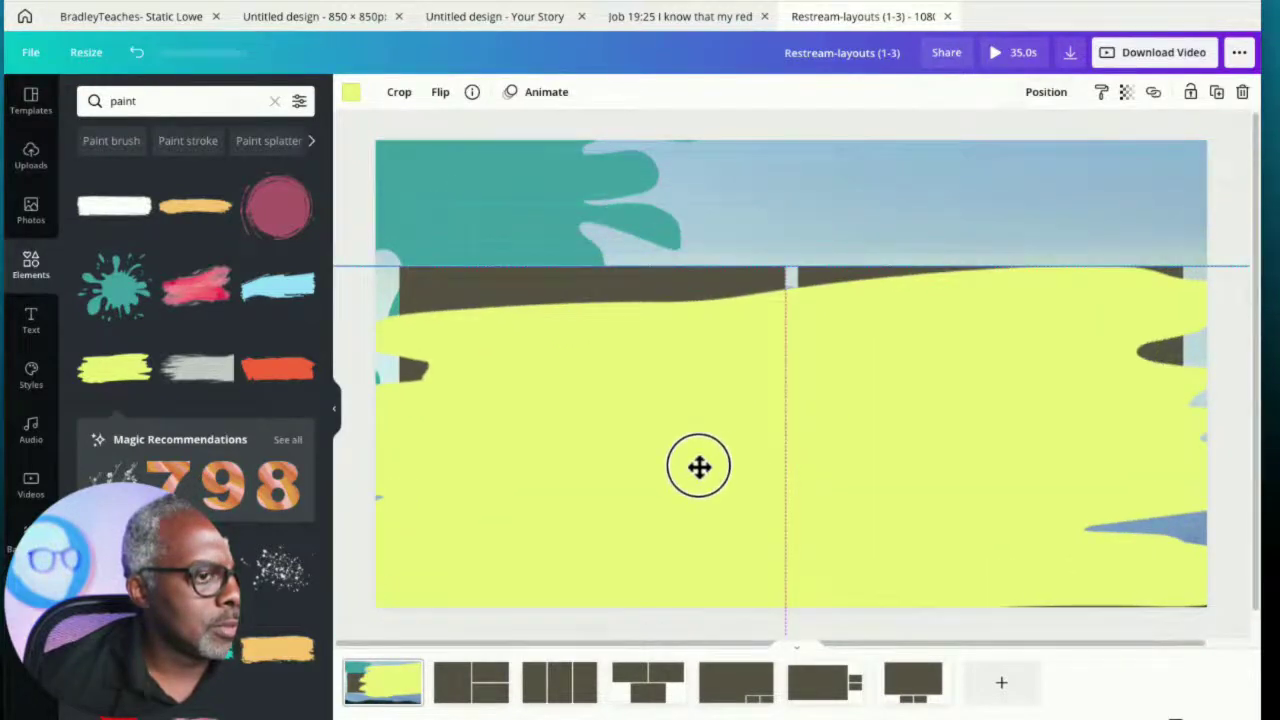
Send the lime-yellow brush stroke backward behind both placeholder rectangles
{"action": "left_click", "coordinate": [1046, 92]}
{"action": "left_click", "coordinate": [1003, 148]}
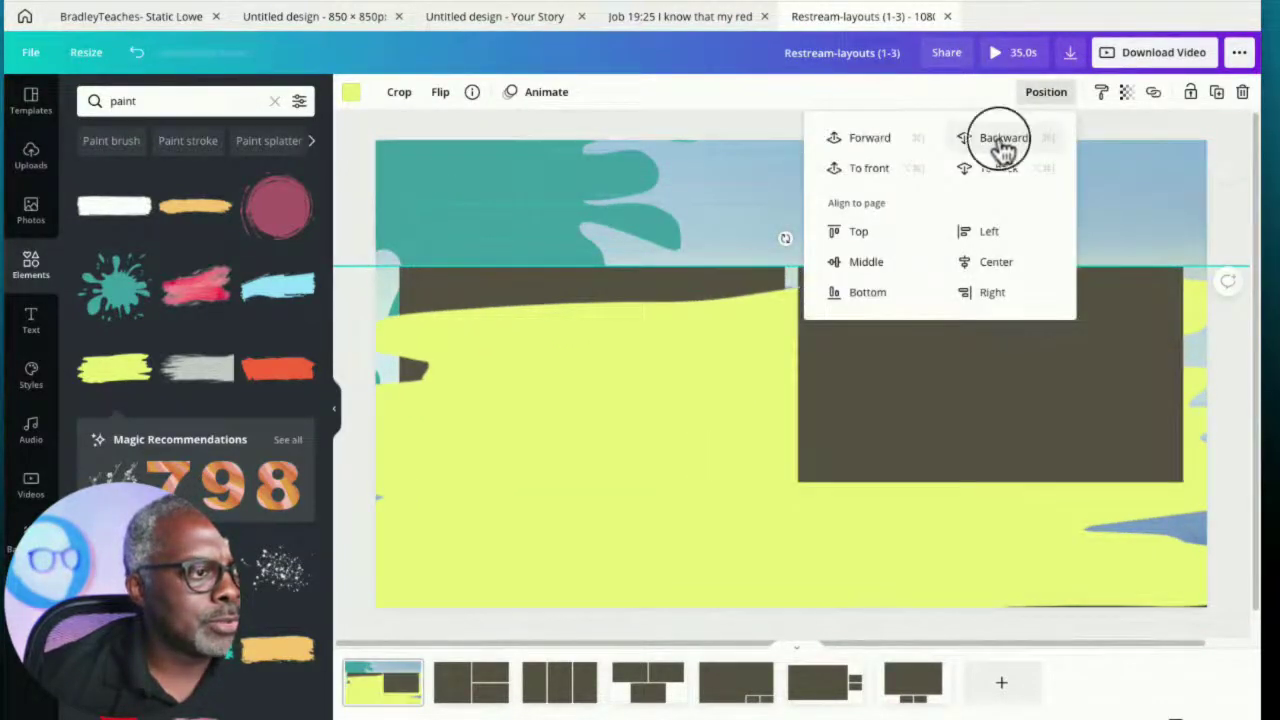
{"action": "left_click", "coordinate": [1003, 145]}
{"action": "left_click", "coordinate": [788, 183]}
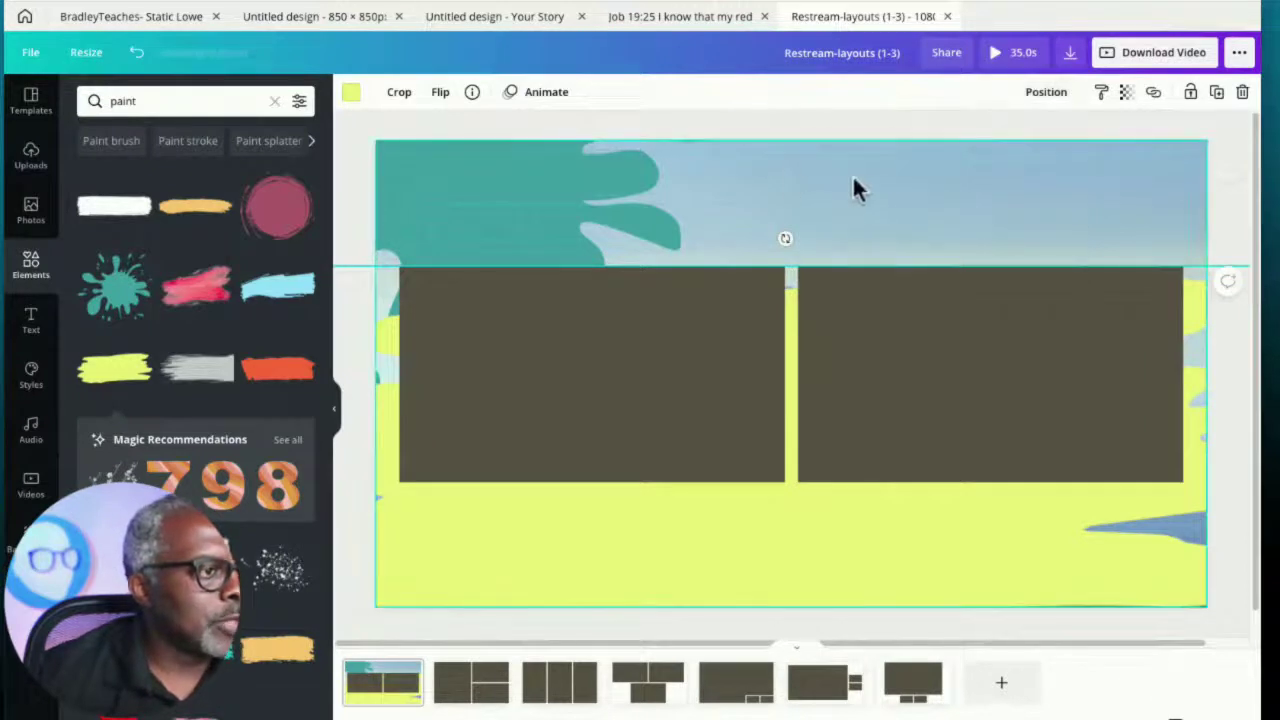
Replace the first page's background with the red gradient
{"action": "left_click", "coordinate": [869, 189]}
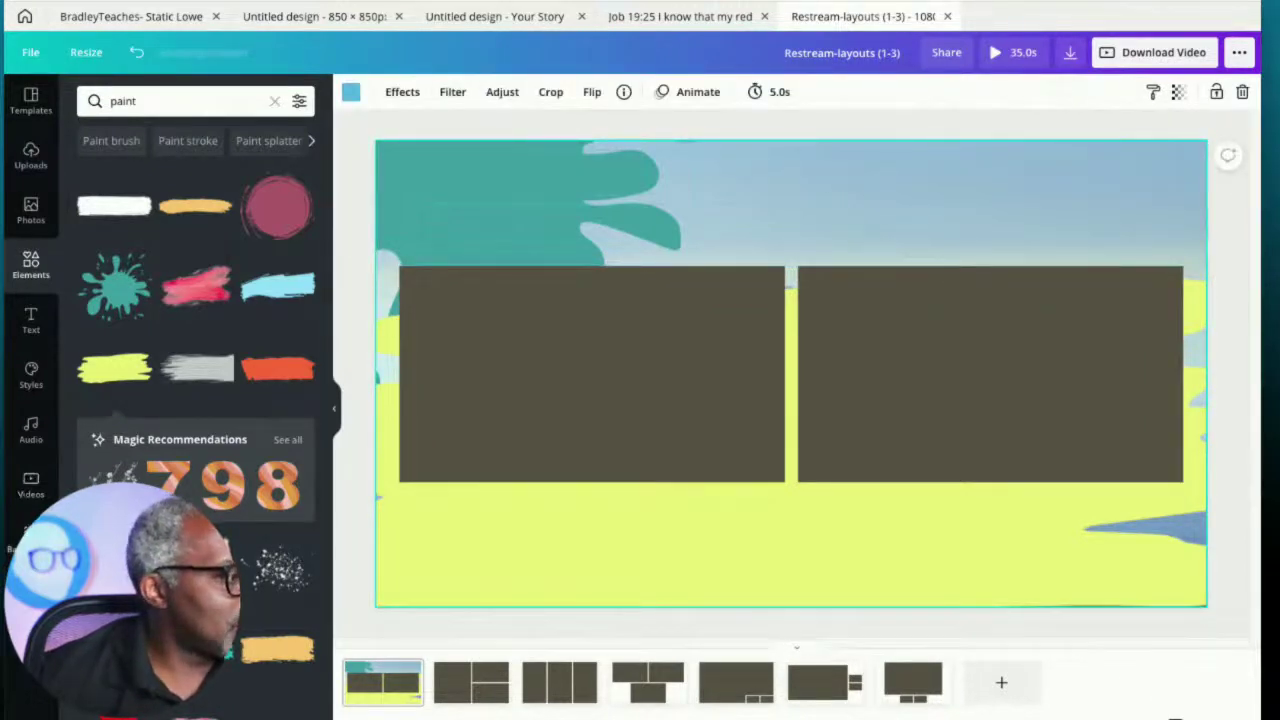
{"action": "left_click", "coordinate": [31, 538]}
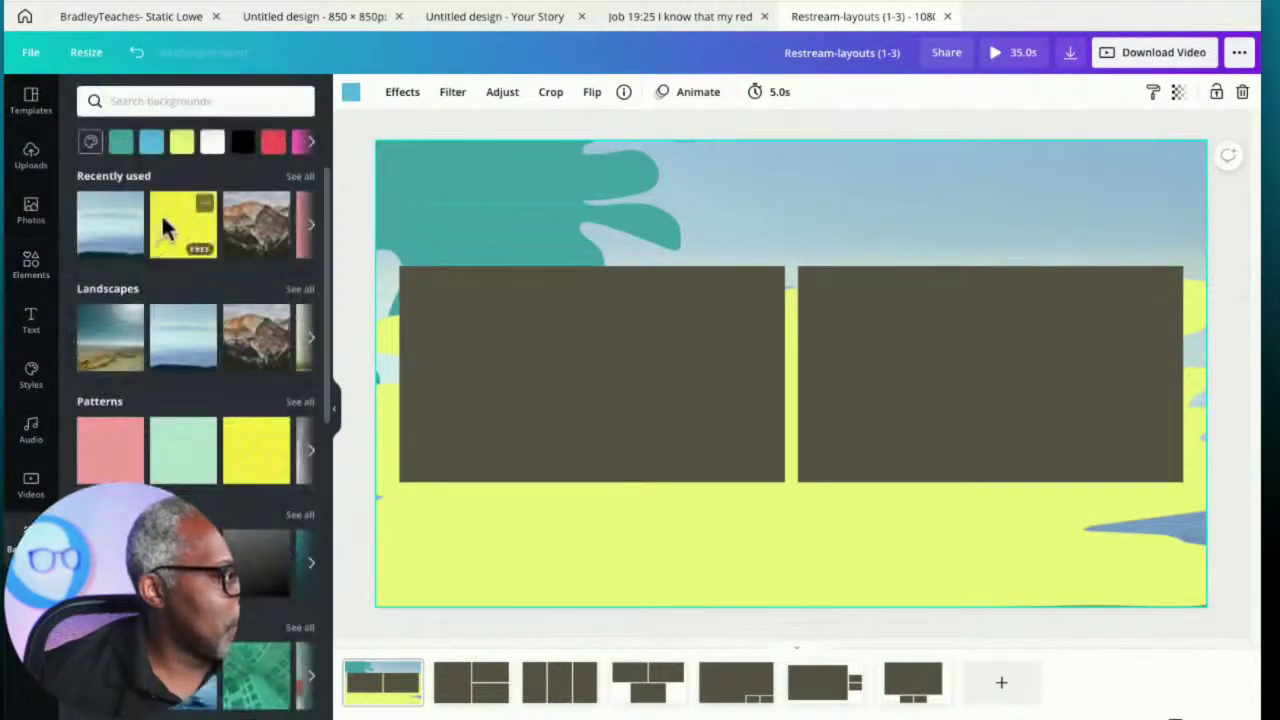
{"action": "left_click", "coordinate": [231, 430]}
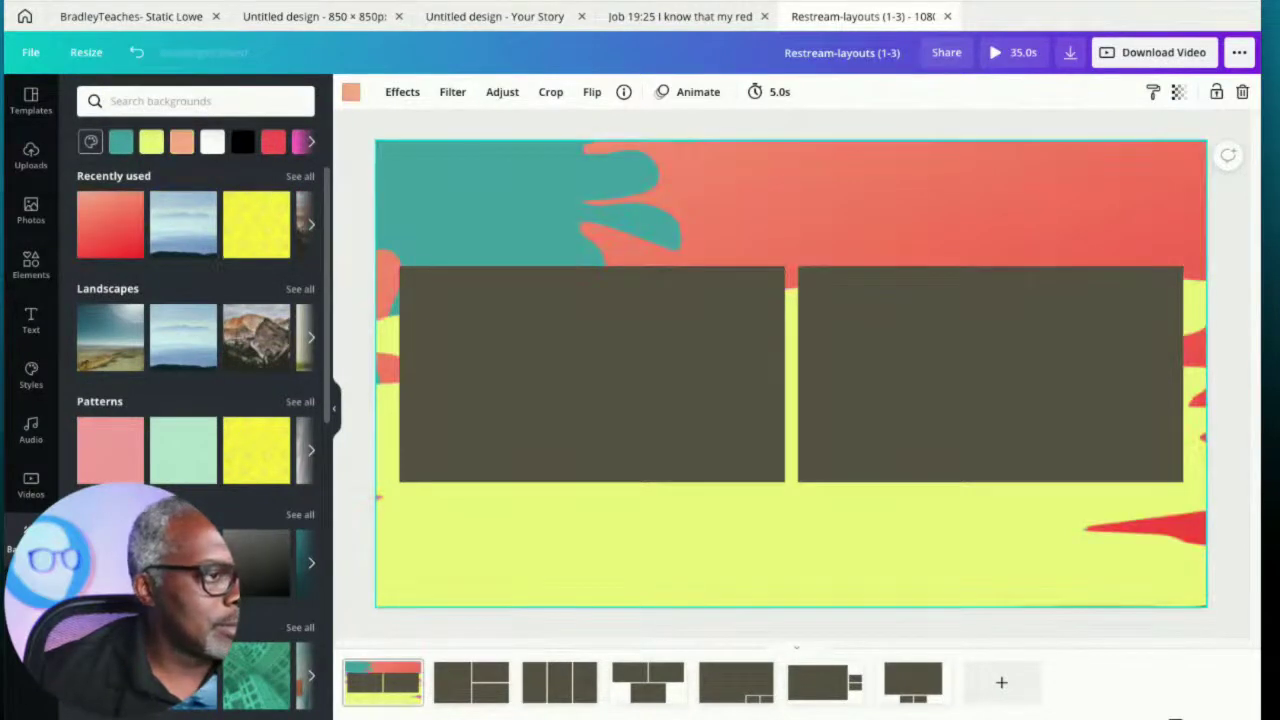
{"action": "left_click", "coordinate": [828, 128]}
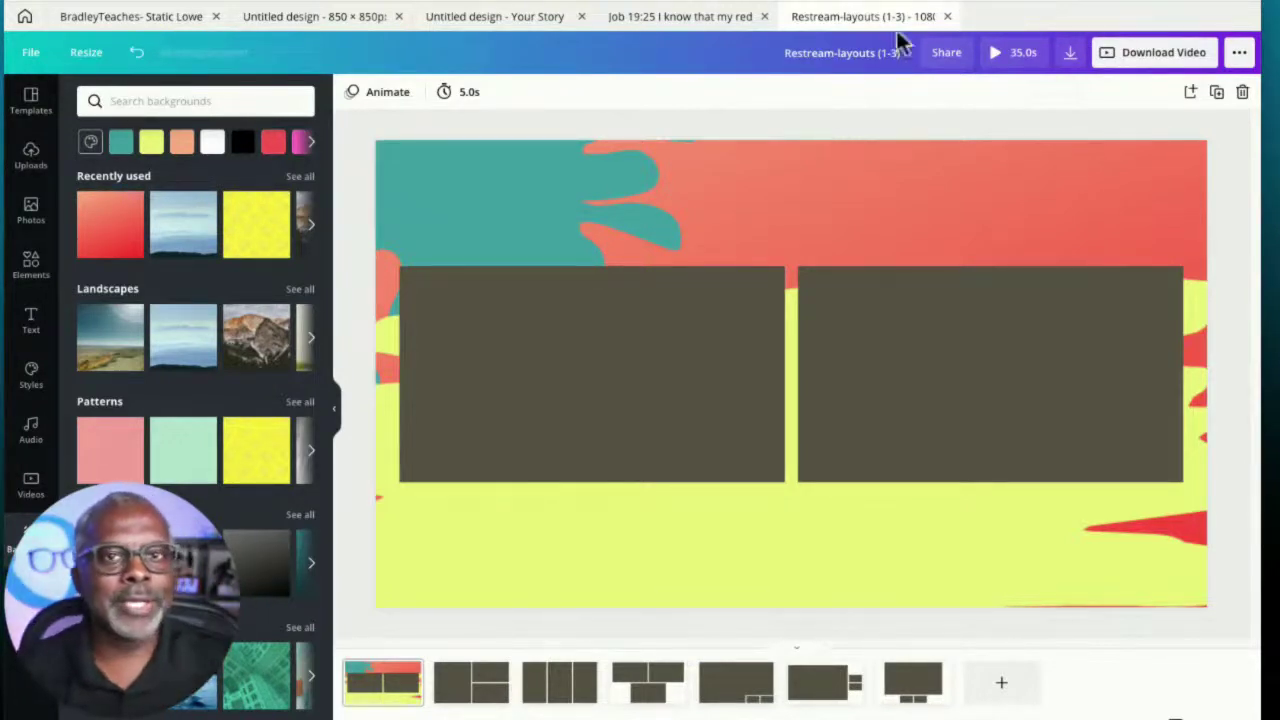
Change the first page's background to the blue marbled texture
{"action": "left_click_drag", "start_coordinate": [828, 372], "coordinate": [798, 383]}
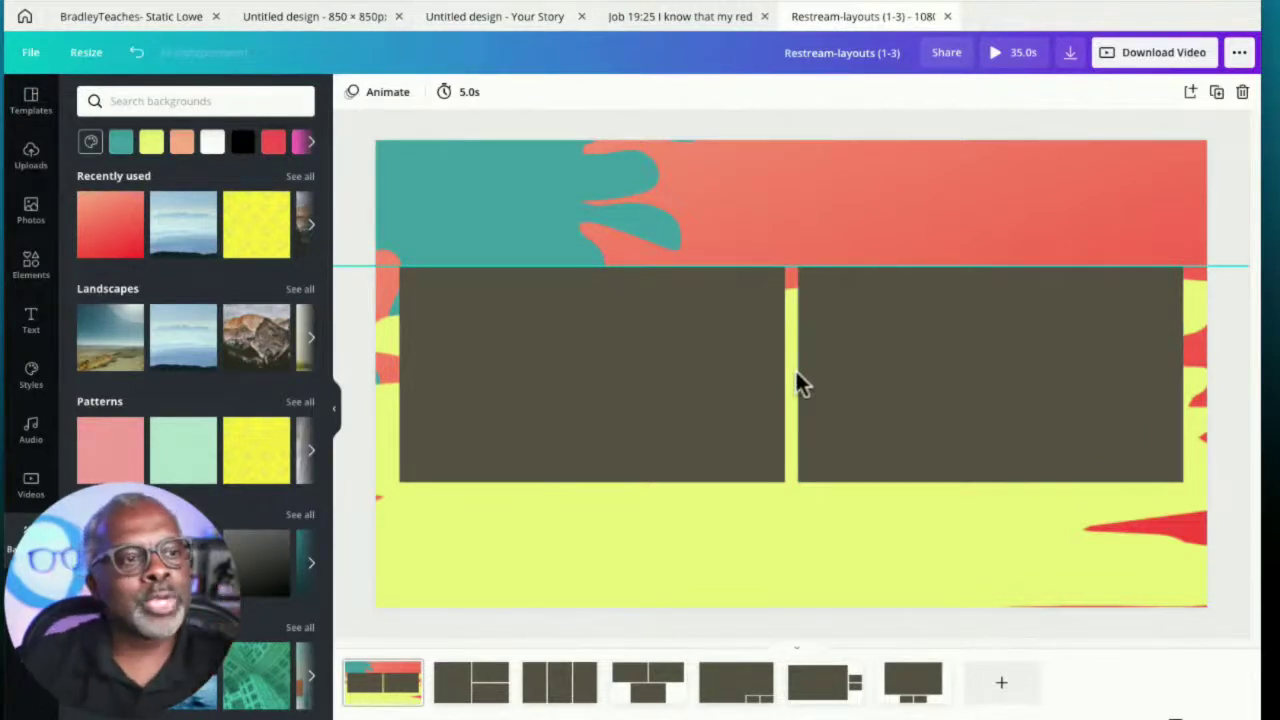
{"action": "left_click_drag", "start_coordinate": [795, 369], "coordinate": [795, 370]}
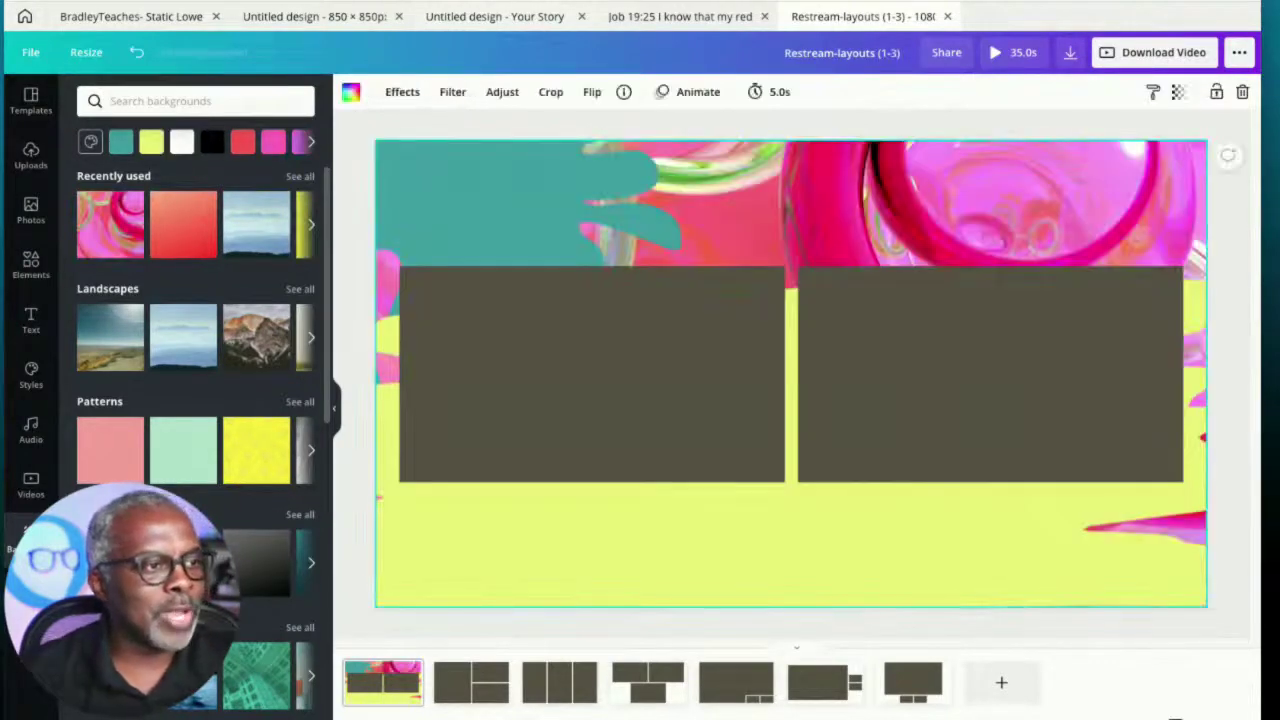
{"action": "left_click", "coordinate": [256, 222]}
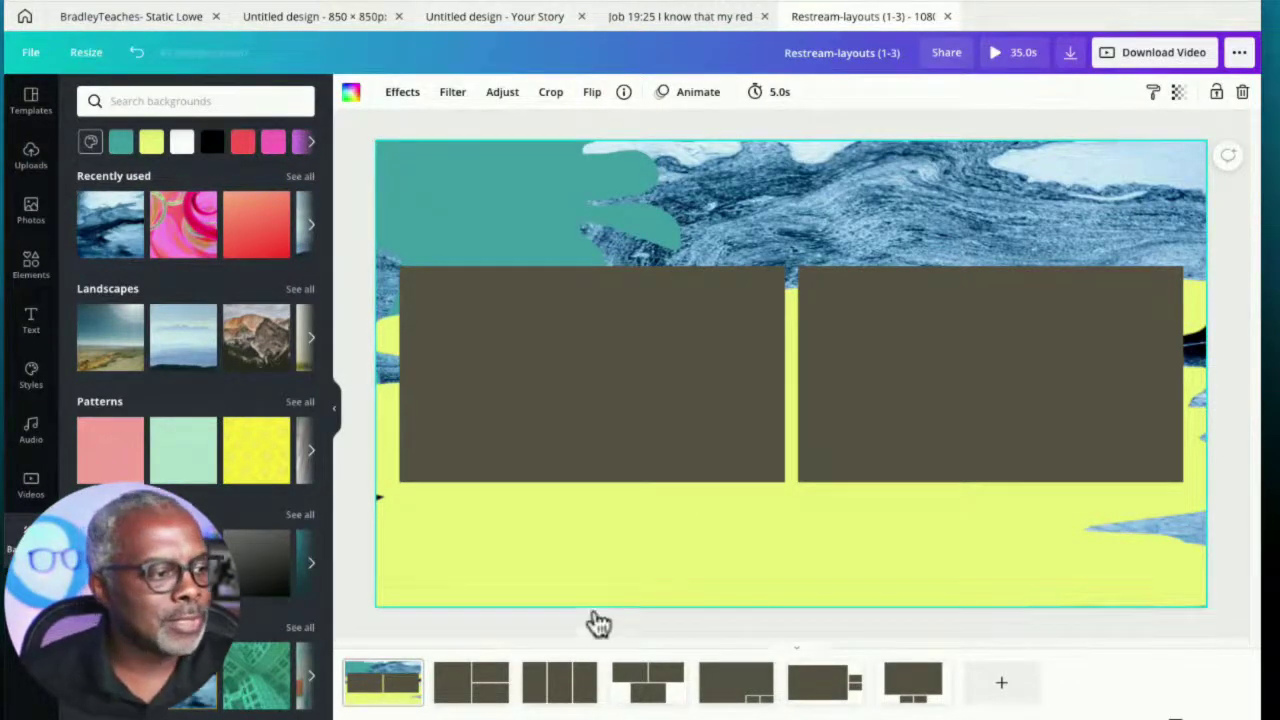
Set the transparency of the lime-yellow brush stroke to 62
{"action": "left_click", "coordinate": [627, 572]}
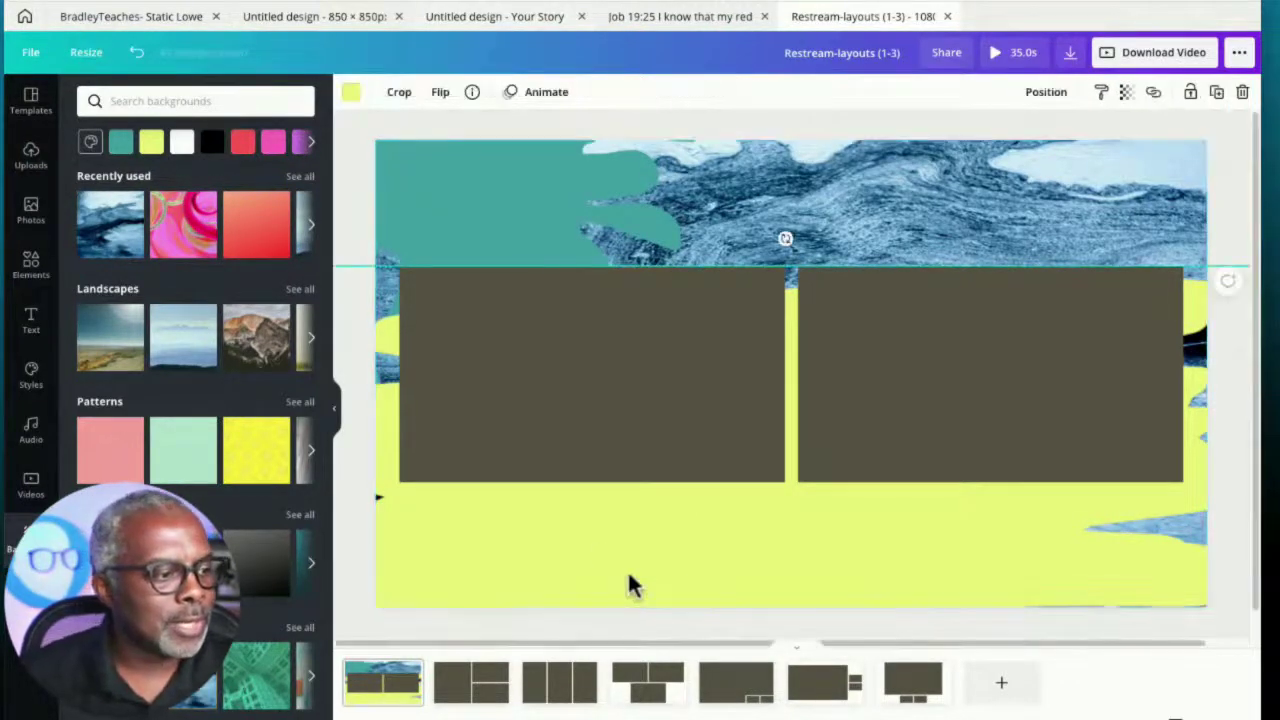
{"action": "left_click", "coordinate": [1125, 92]}
{"action": "left_click_drag", "start_coordinate": [1068, 139], "coordinate": [1040, 140]}
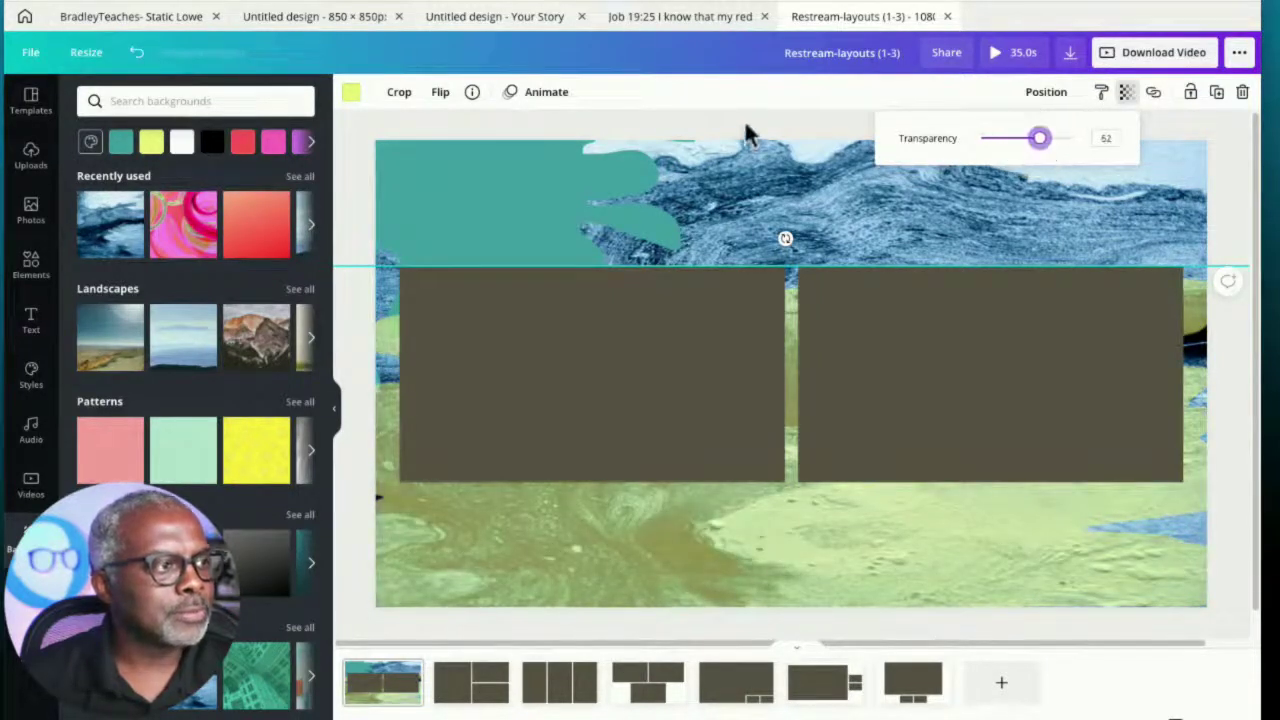
Recolor the lime-yellow brush stroke on the first page to the default turquoise
{"action": "left_click", "coordinate": [350, 92]}
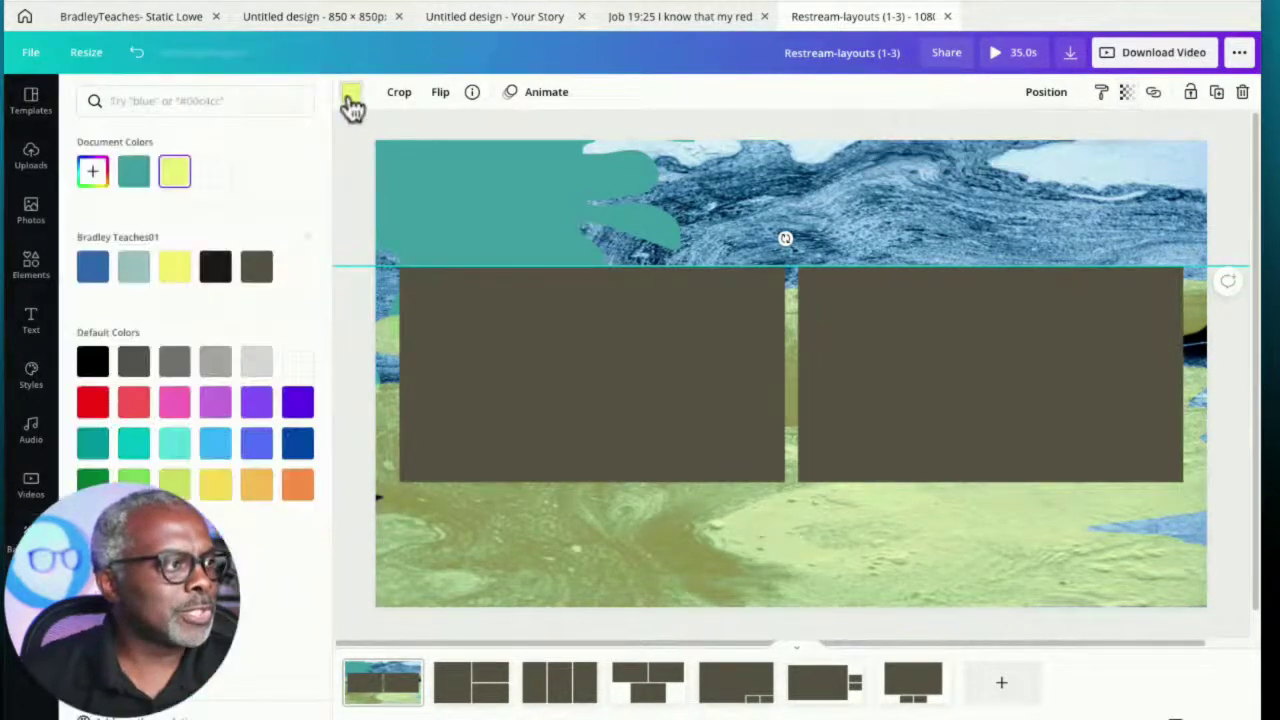
{"action": "left_click", "coordinate": [134, 443]}
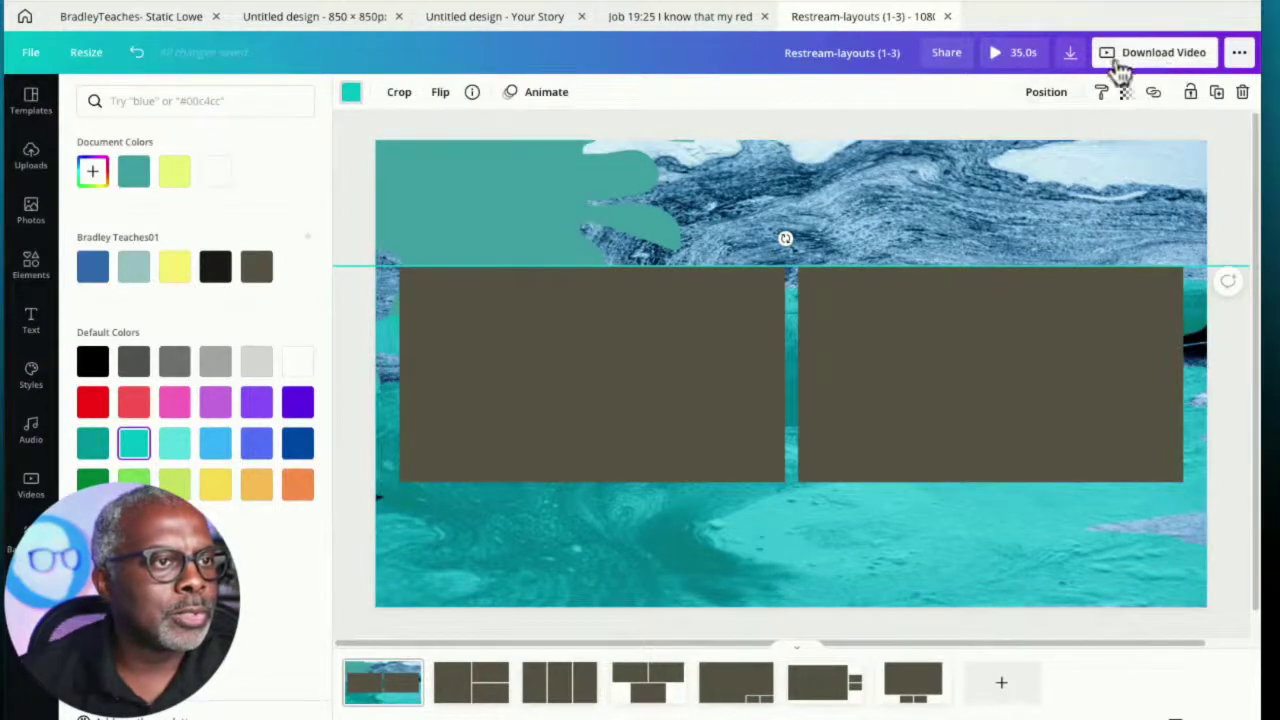
Set up a download of Page 1 only as a JPG with quality 100
{"action": "left_click", "coordinate": [1068, 60]}
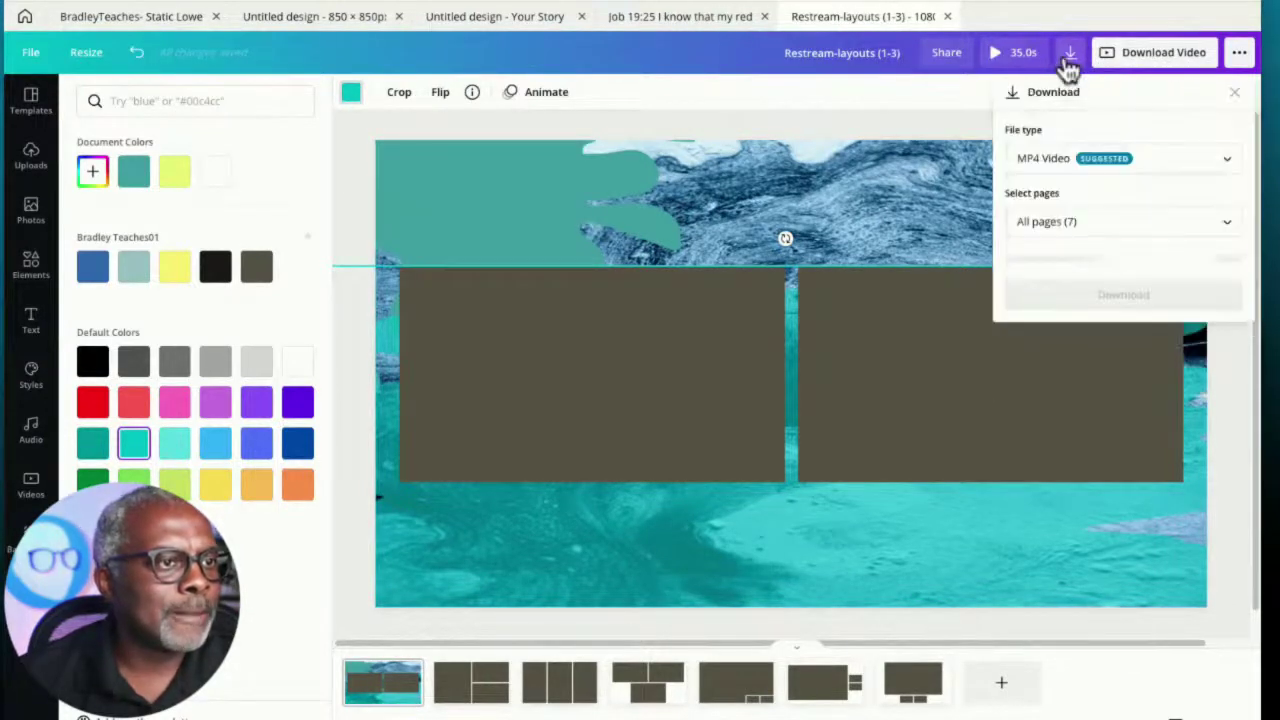
{"action": "left_click", "coordinate": [1227, 168]}
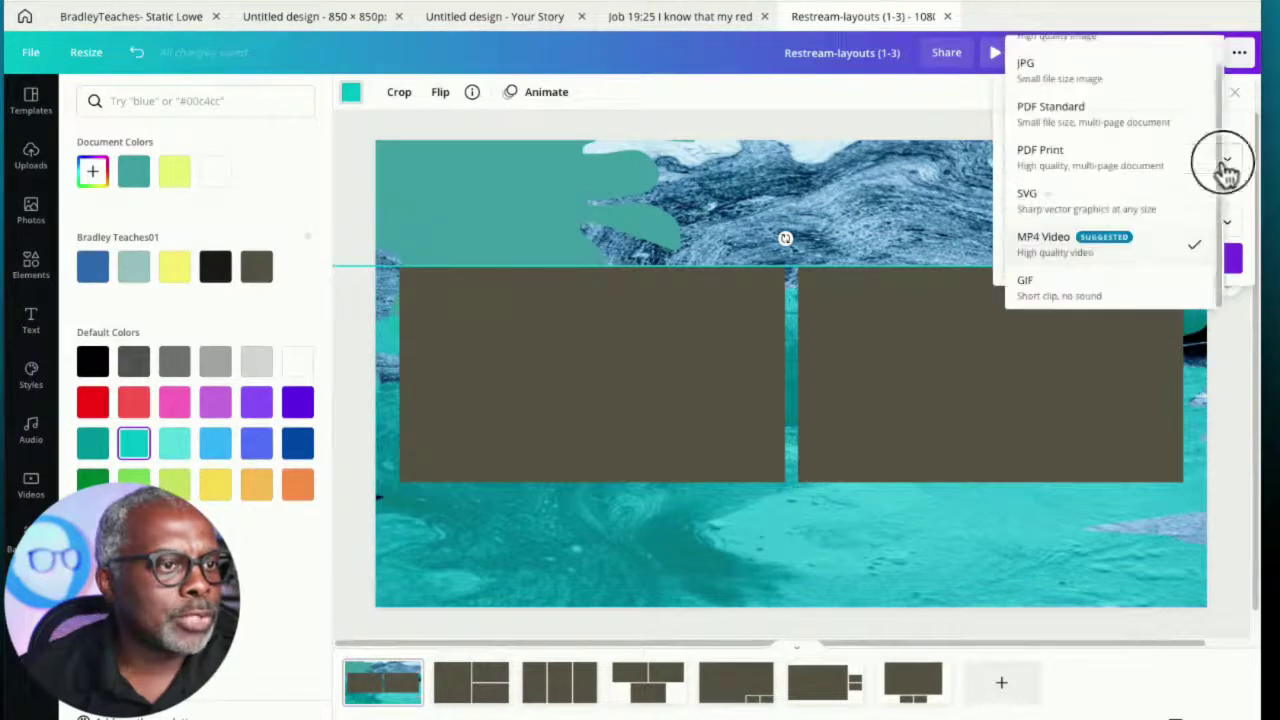
{"action": "scroll", "coordinate": [1053, 160], "scroll_direction": "up", "scroll_amount": 1}
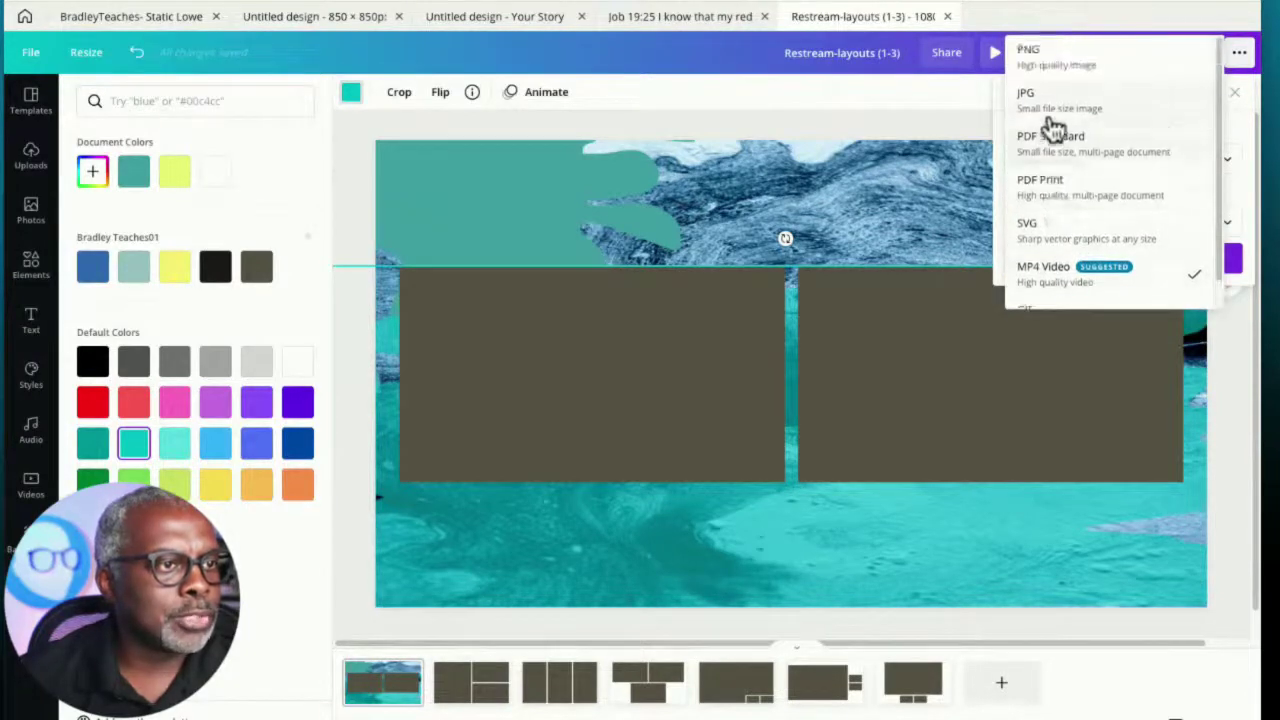
{"action": "left_click", "coordinate": [1055, 118]}
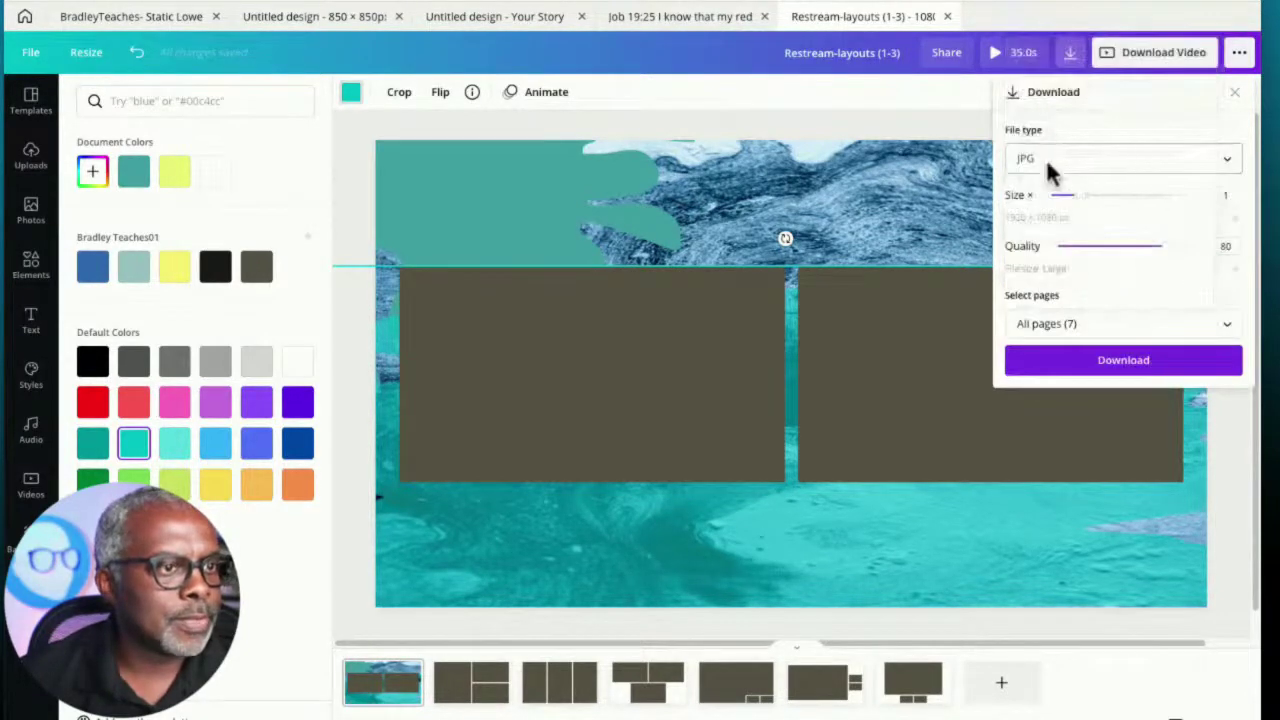
{"action": "left_click", "coordinate": [1112, 336]}
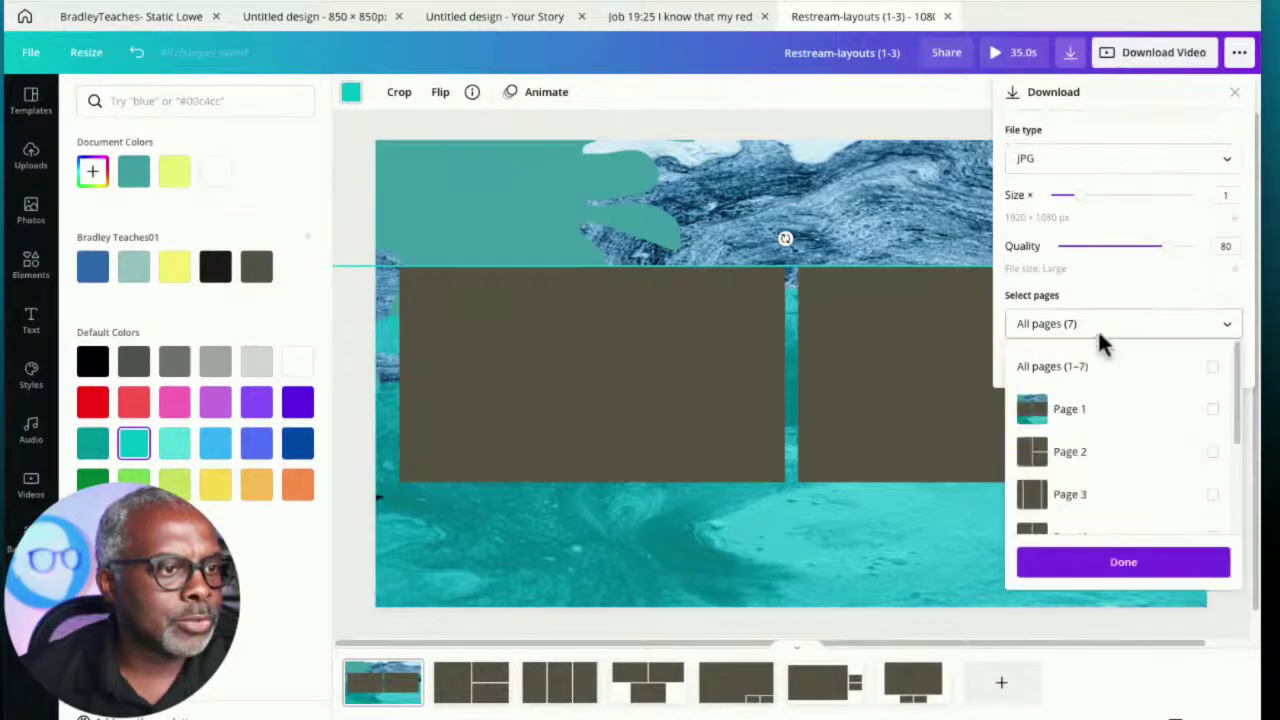
{"action": "left_click", "coordinate": [1213, 410]}
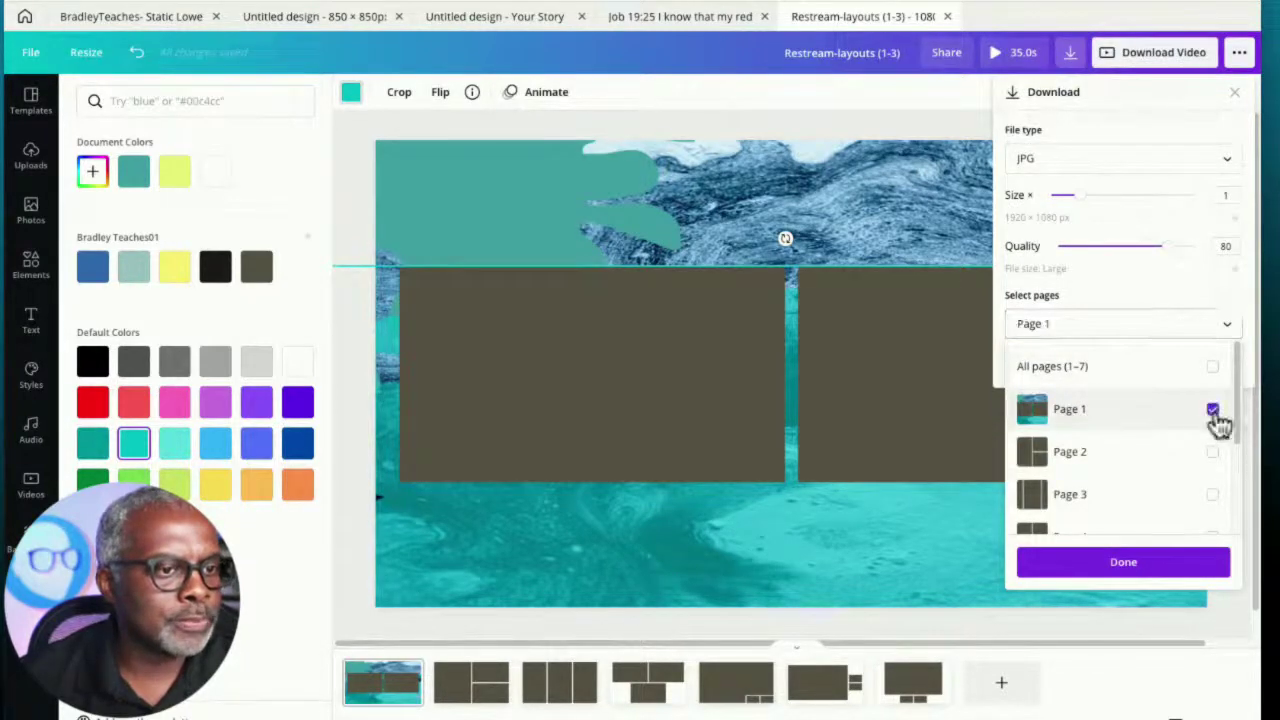
{"action": "left_click", "coordinate": [1222, 249]}
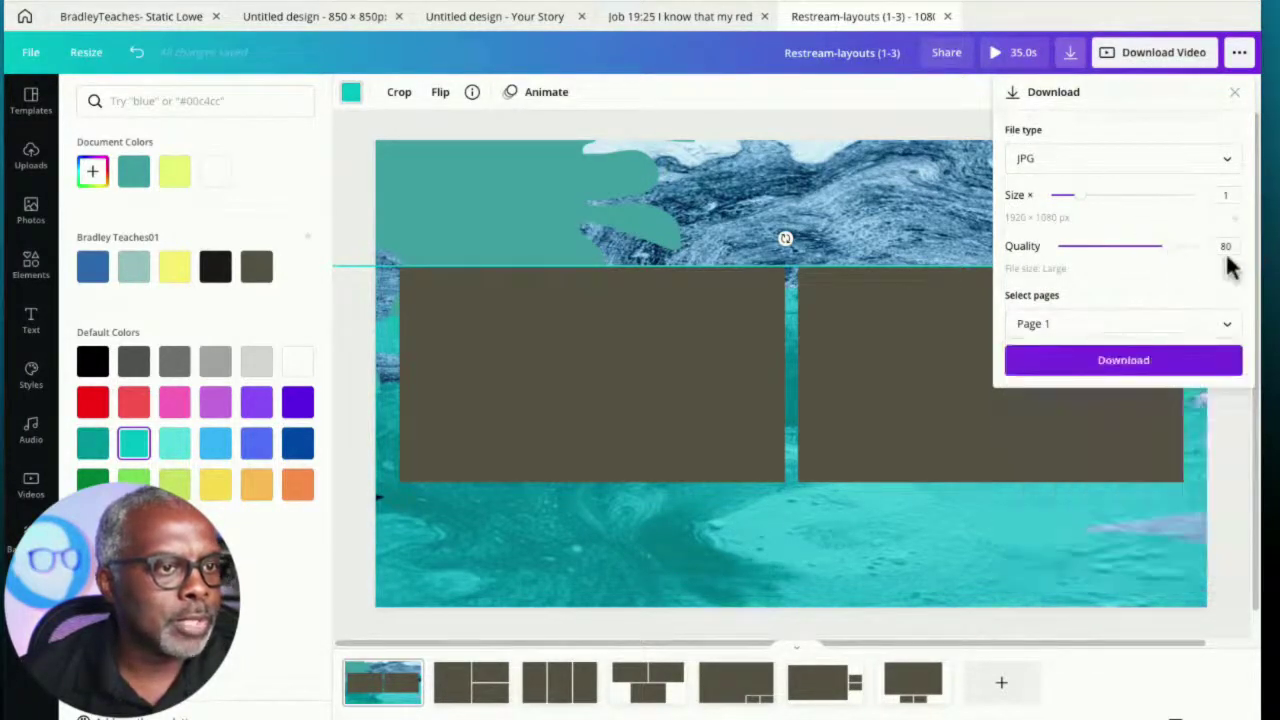
{"action": "left_click_drag", "start_coordinate": [1166, 248], "coordinate": [1223, 251]}
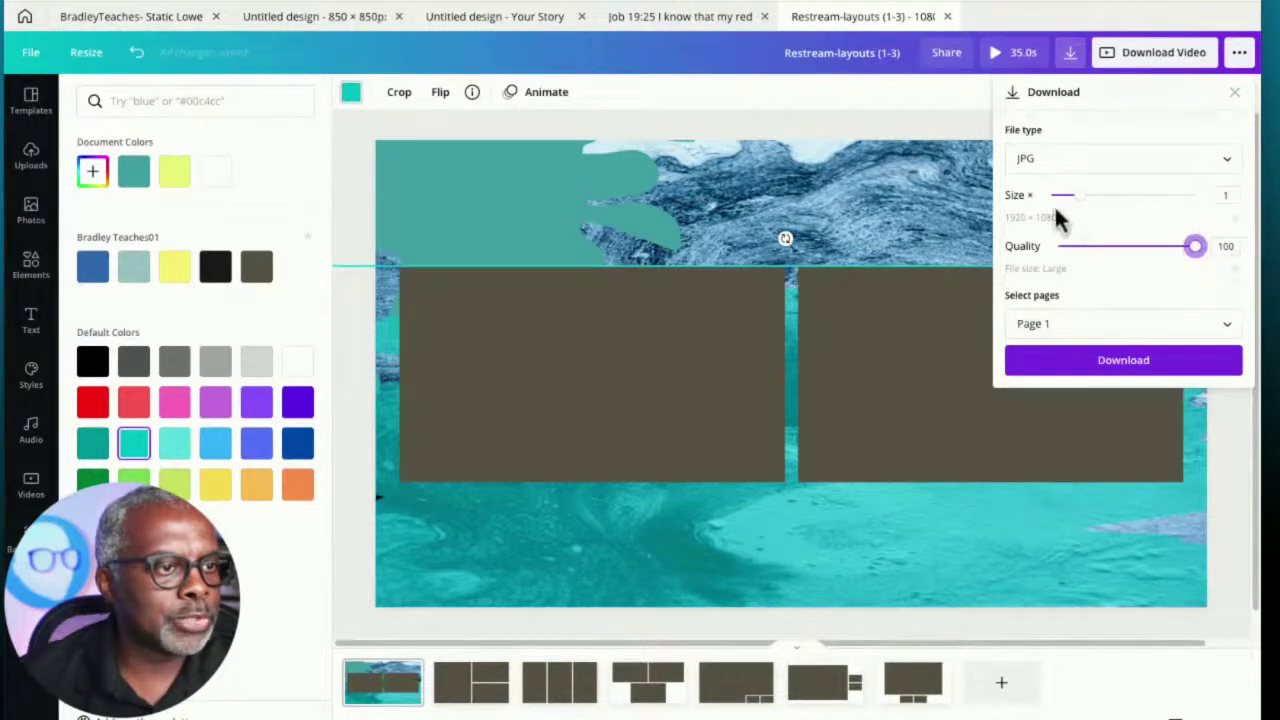
Download the page and save it as Restream-layouts (1-3).jpg in the Downloads folder, dismissing the download dialog
{"action": "left_click", "coordinate": [1117, 370]}
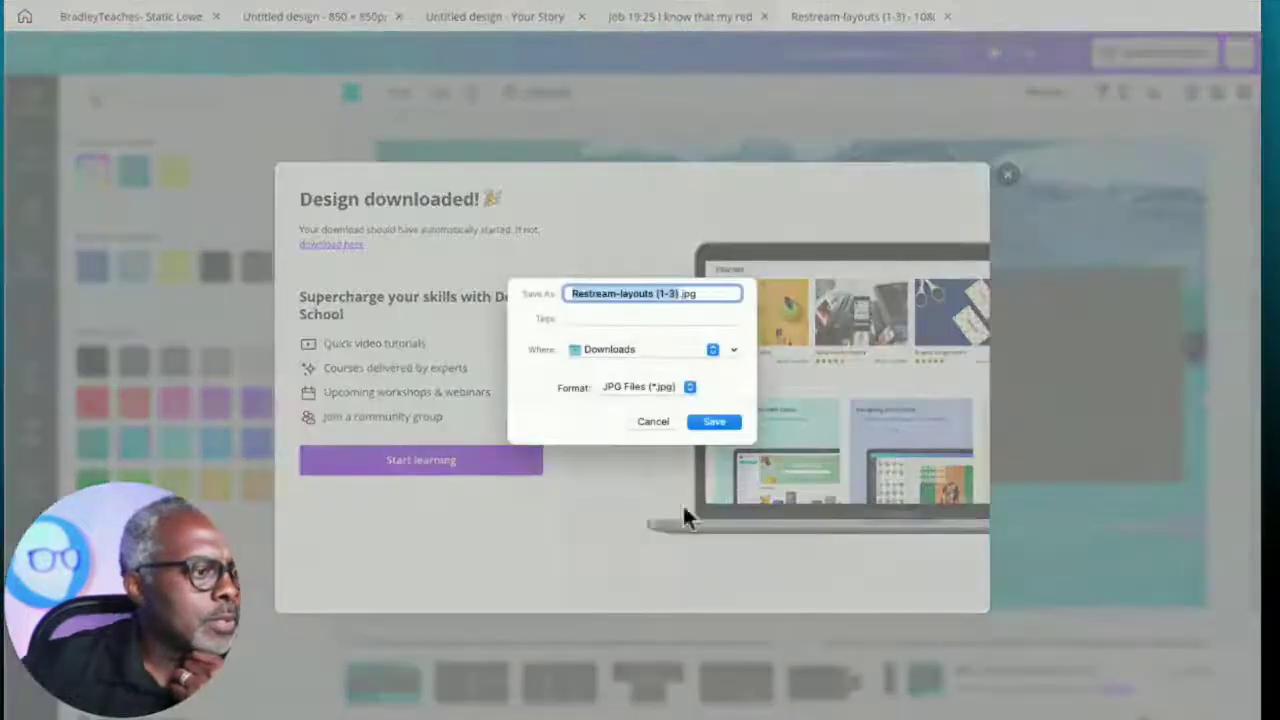
{"action": "left_click", "coordinate": [716, 423]}
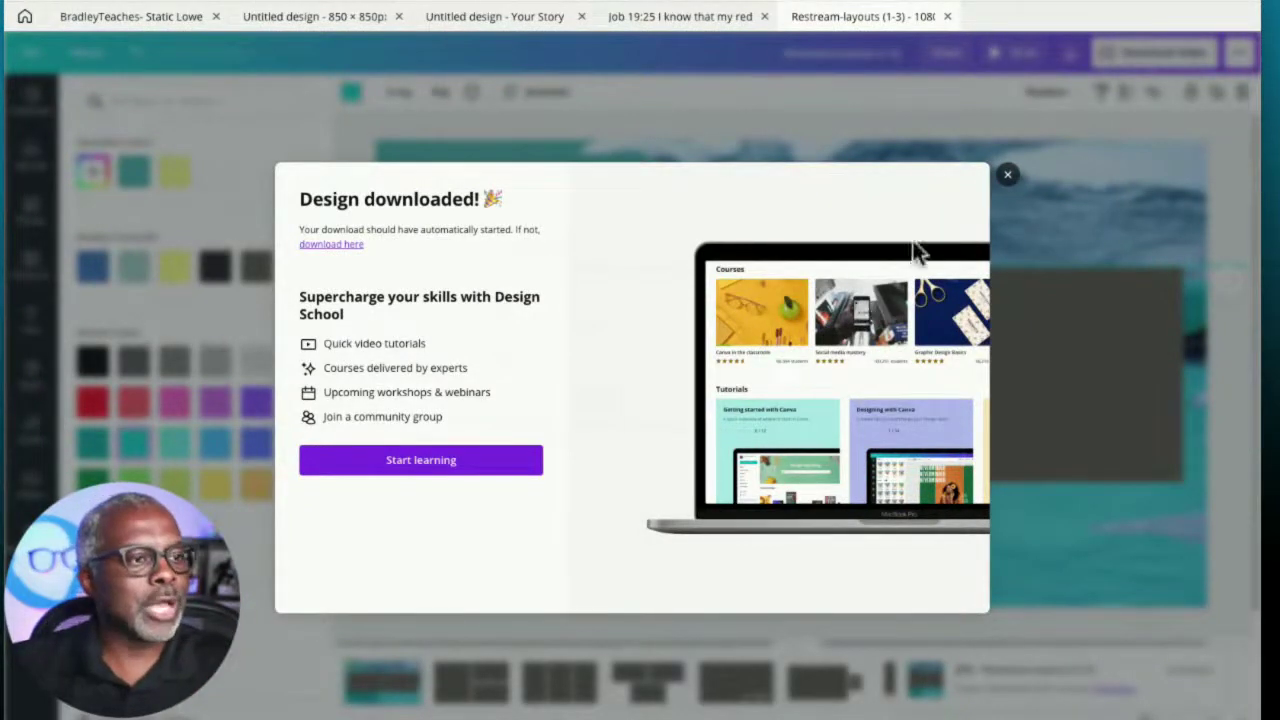
{"action": "left_click", "coordinate": [1008, 178]}
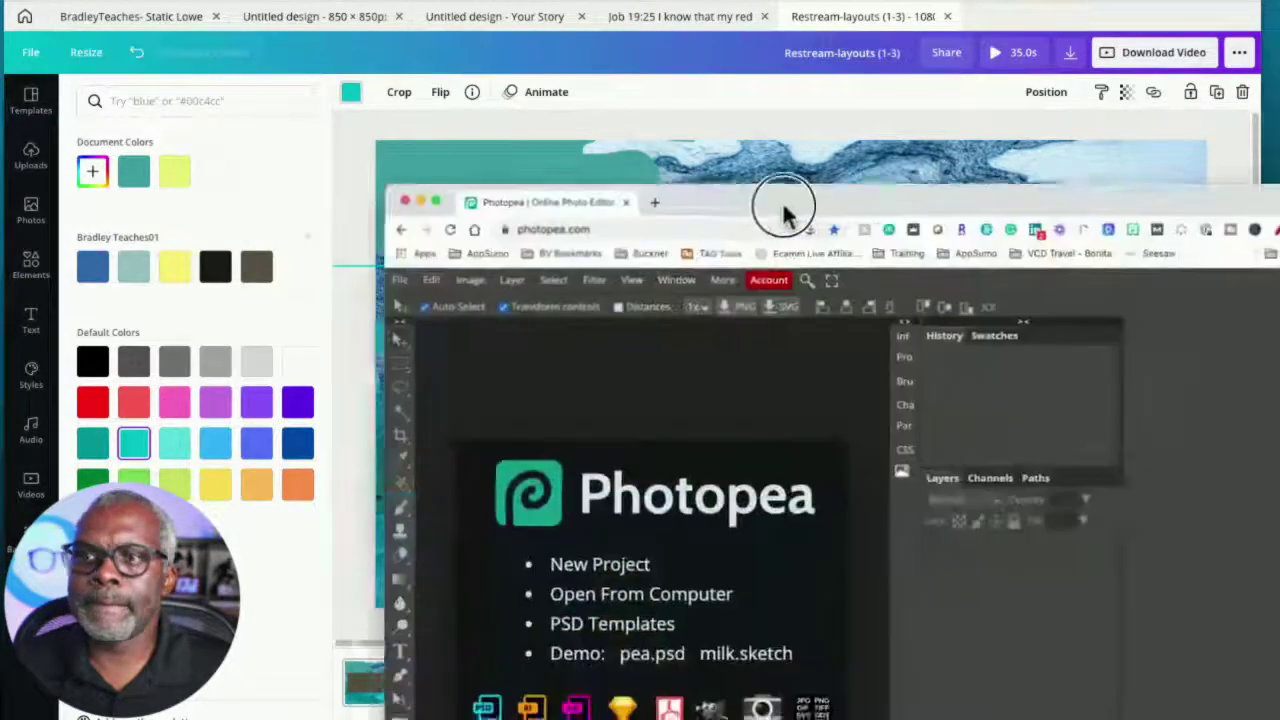
Switch to Photopea, enlarge its window to fill the screen, and open the downloaded Restream-layouts JPG
{"action": "left_click_drag", "start_coordinate": [786, 206], "coordinate": [403, 2]}
{"action": "left_click_drag", "start_coordinate": [986, 678], "coordinate": [1278, 718]}
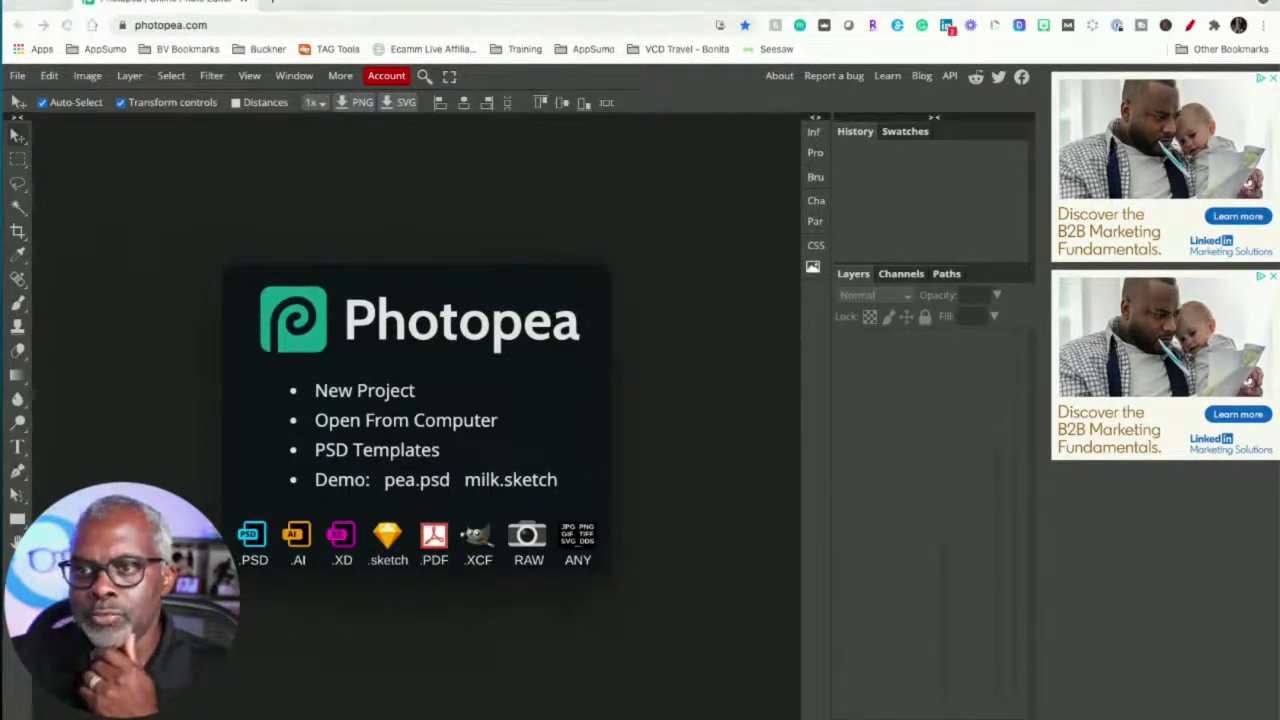
{"action": "left_click_drag", "start_coordinate": [1163, 500], "coordinate": [580, 432]}
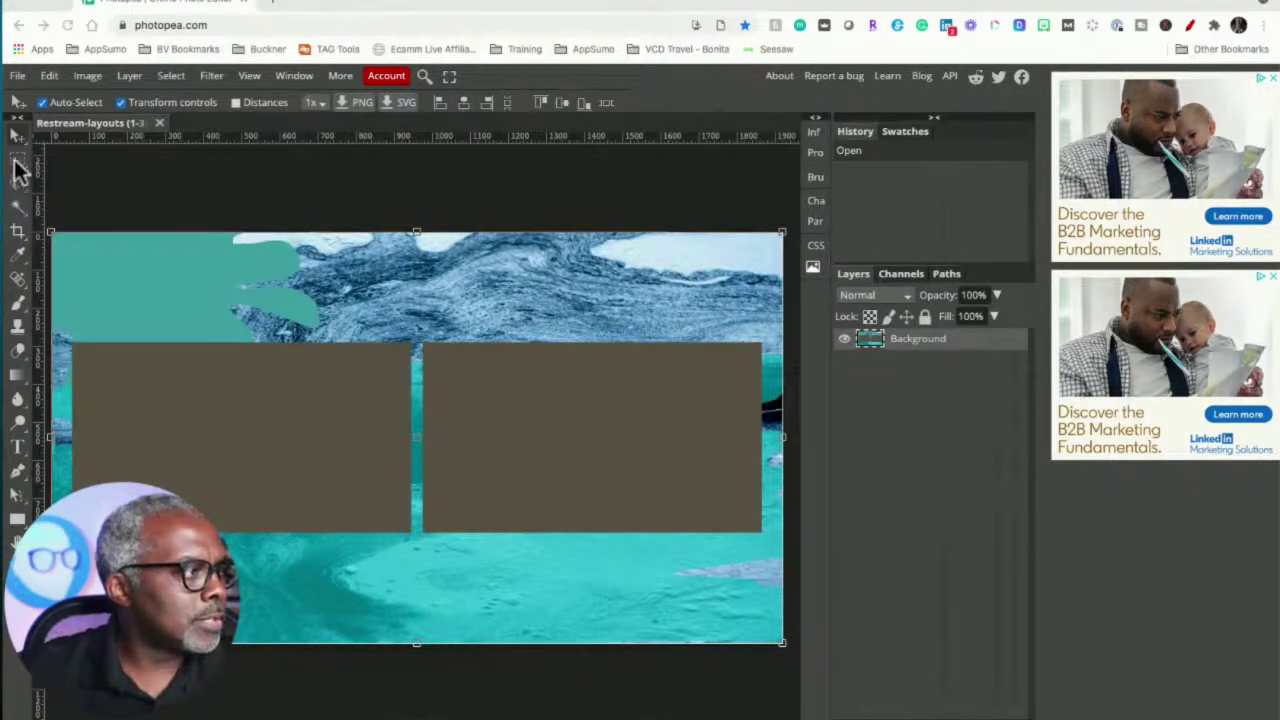
Select each brown placeholder rectangle with the Magic Wand and clear both to transparency, leaving nothing selected
{"action": "left_click", "coordinate": [17, 208]}
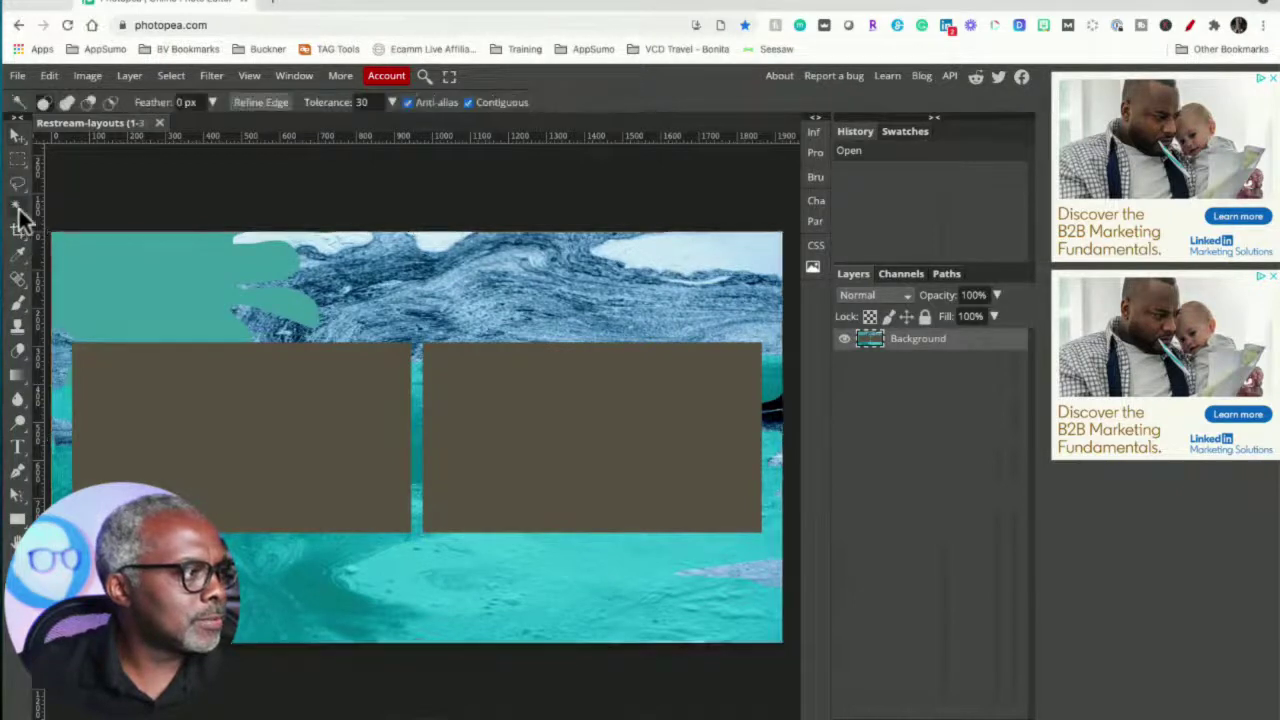
{"action": "left_click", "coordinate": [192, 394]}
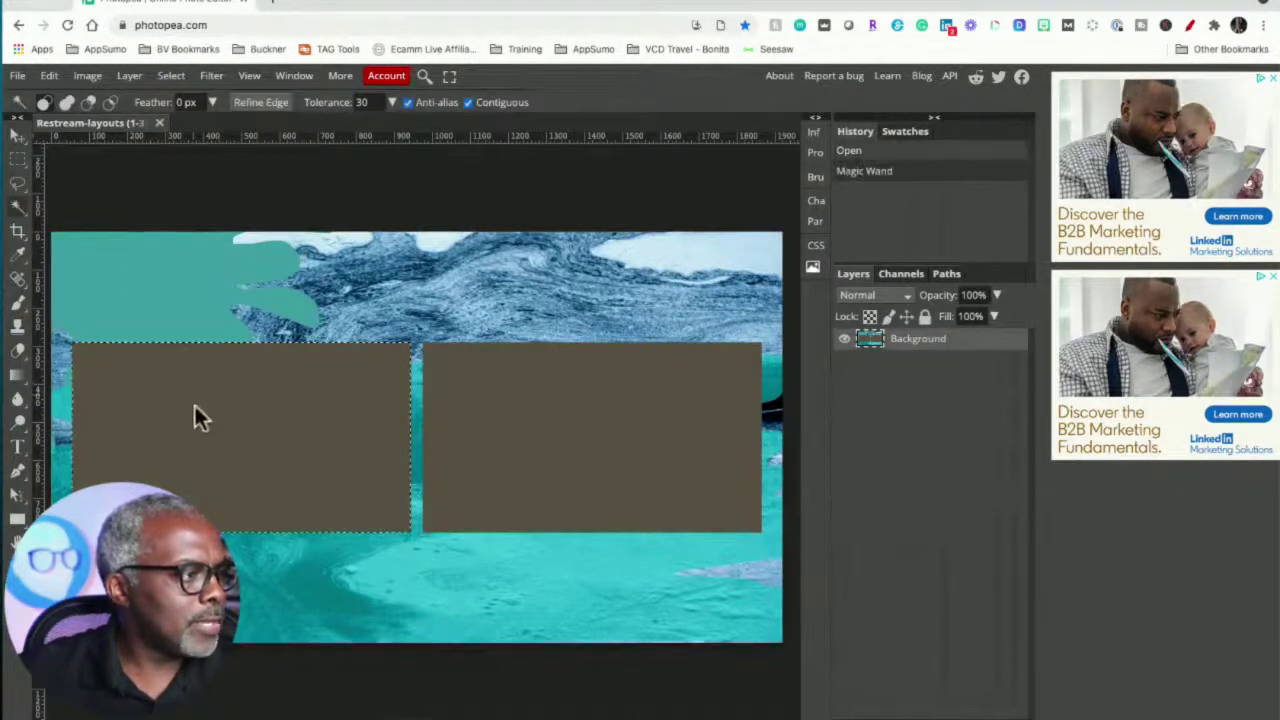
{"action": "key", "text": "Delete"}
{"action": "left_click", "coordinate": [485, 447]}
{"action": "key", "text": "Delete"}
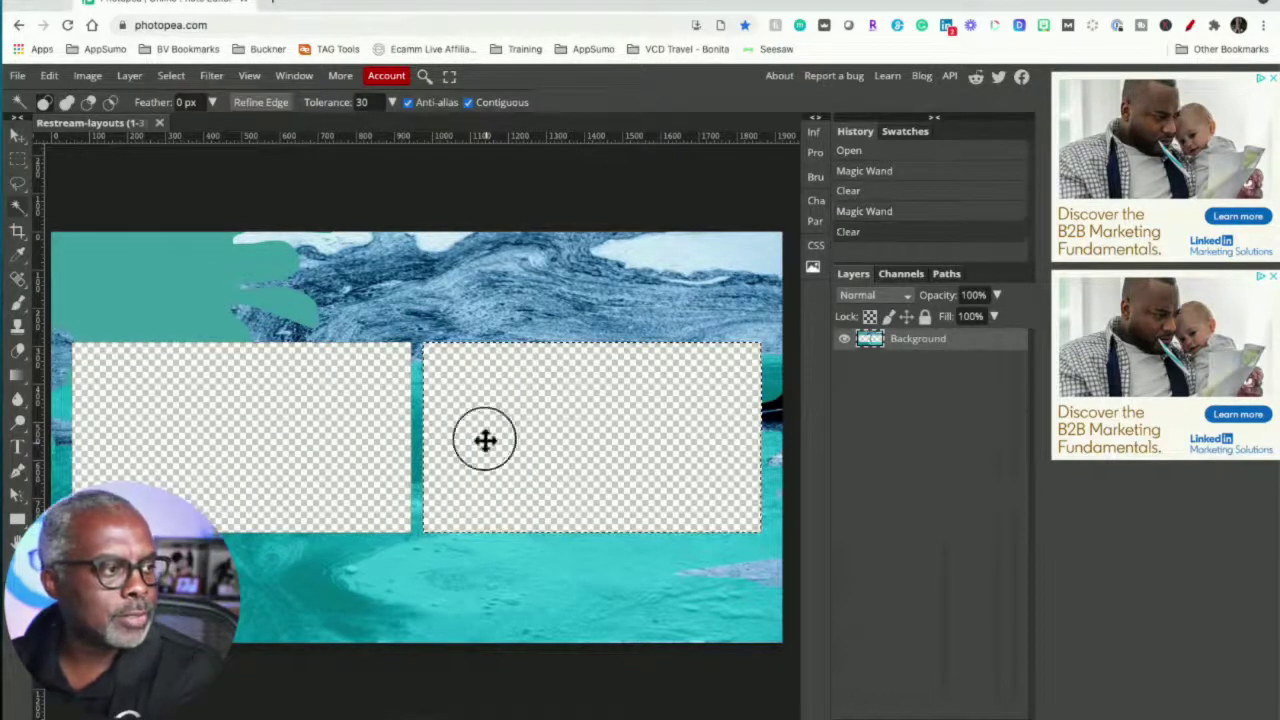
{"action": "key", "text": "ctrl+d"}
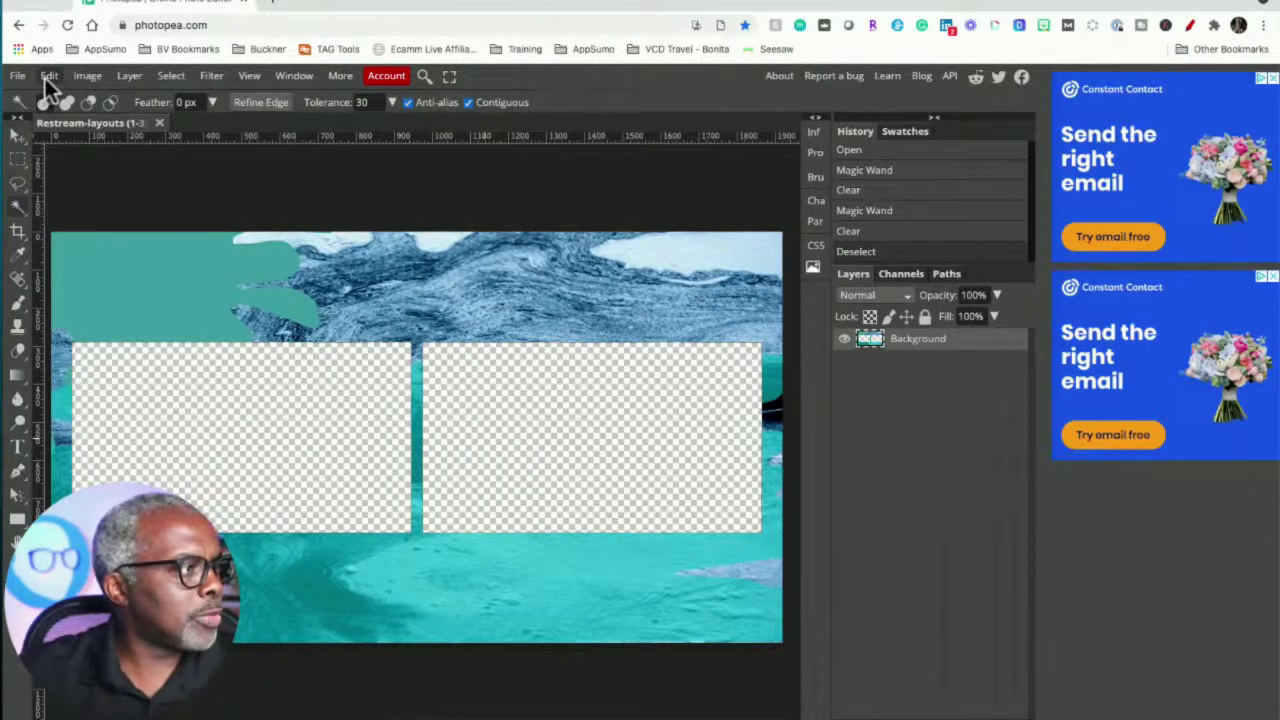
Export the image as a 1920 × 1080 px PNG at 100% quality and close the Photopea window
{"action": "left_click", "coordinate": [16, 78]}
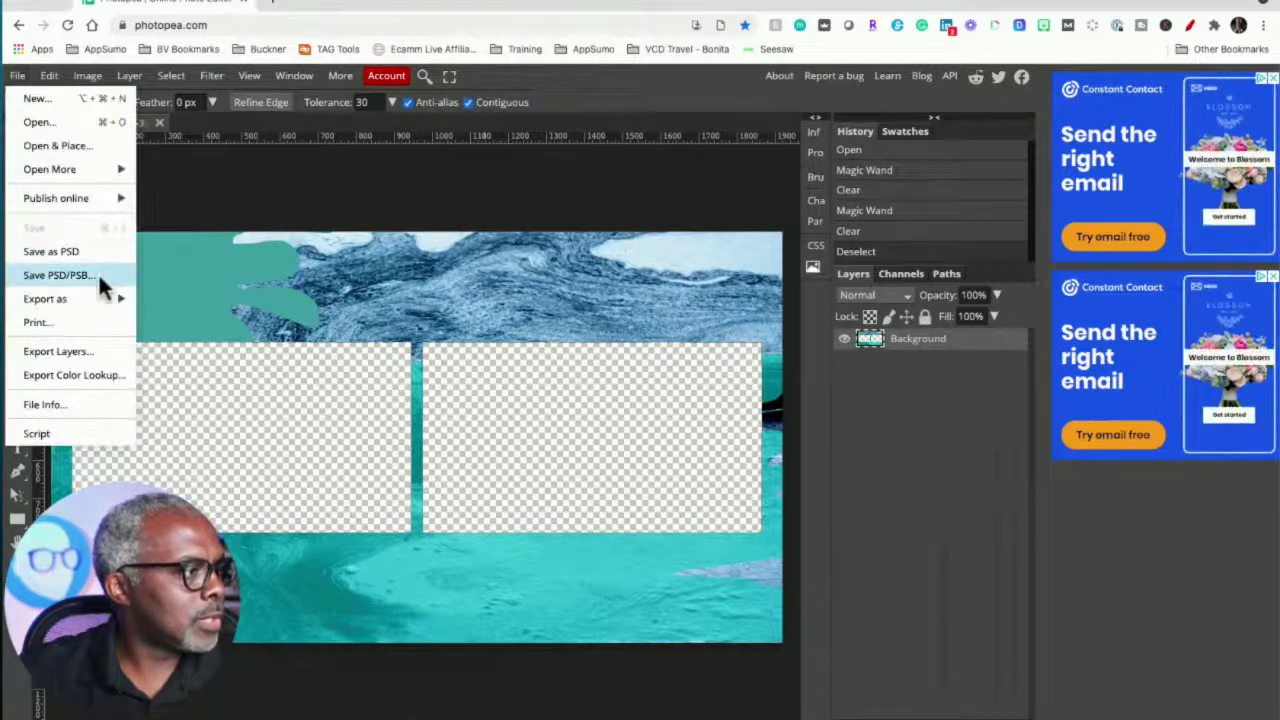
{"action": "mouse_move", "coordinate": [101, 297]}
{"action": "left_click", "coordinate": [165, 303]}
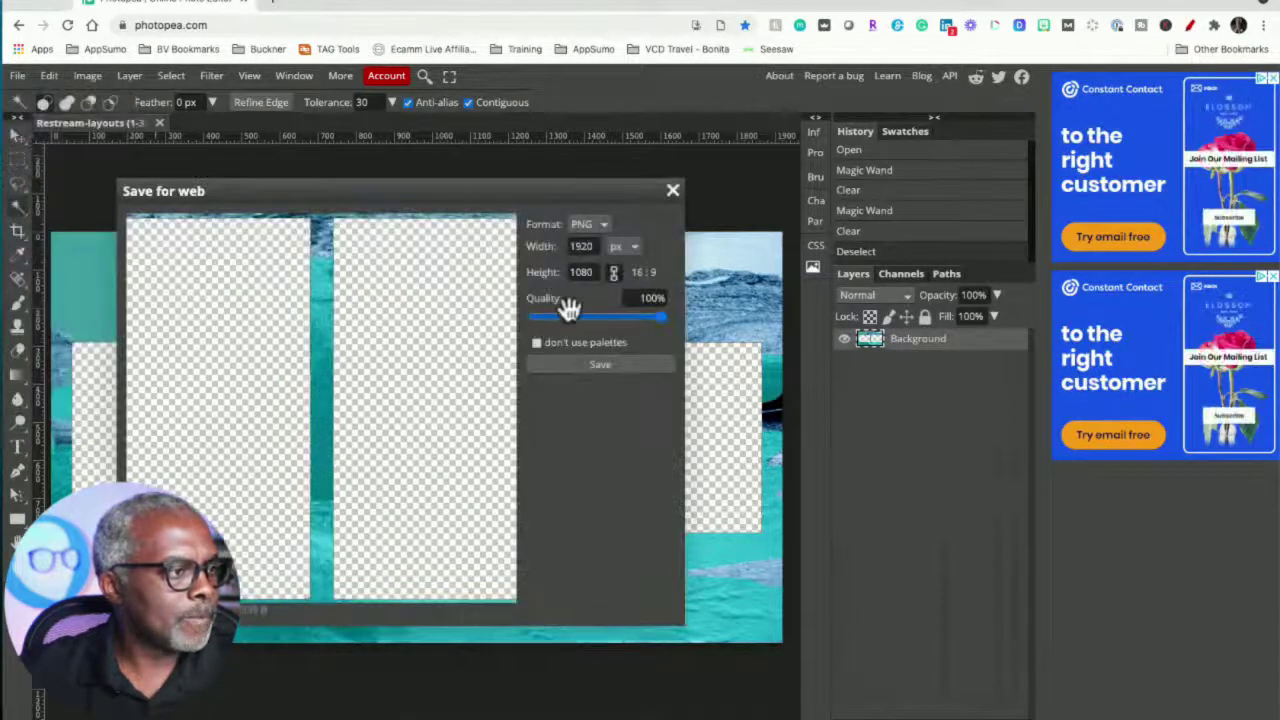
{"action": "left_click", "coordinate": [595, 365]}
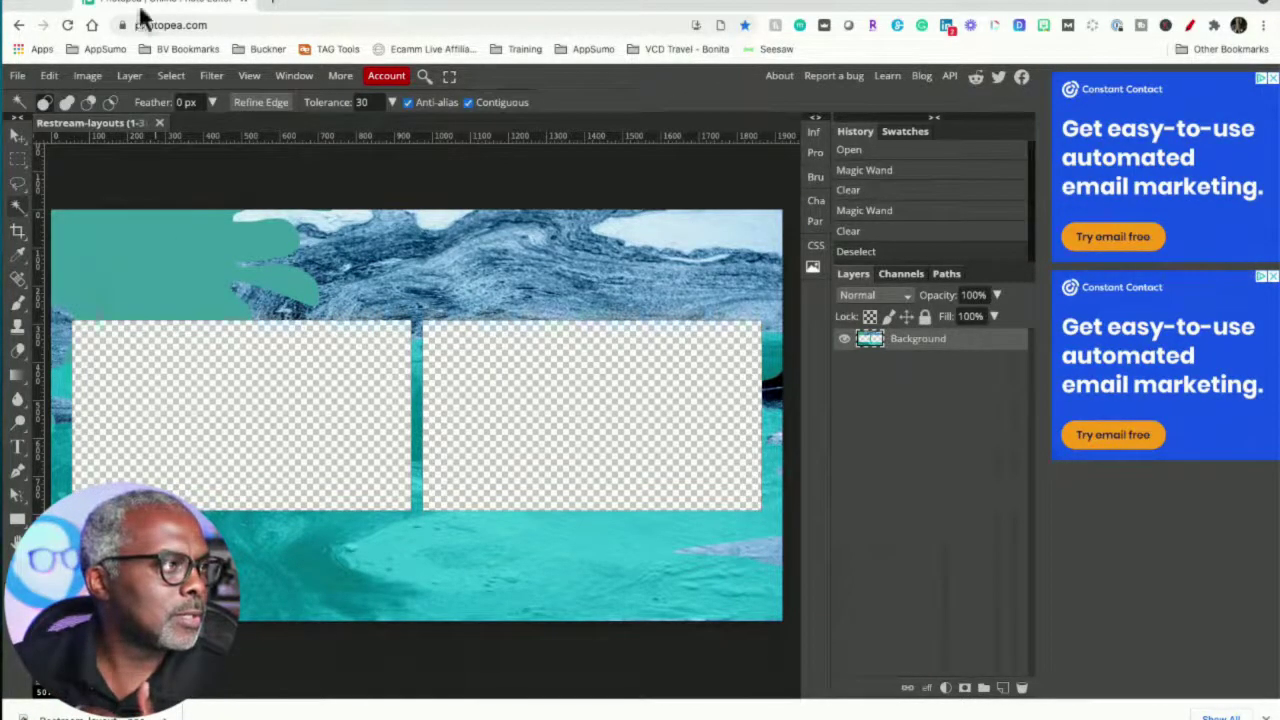
{"action": "left_click", "coordinate": [24, 8]}
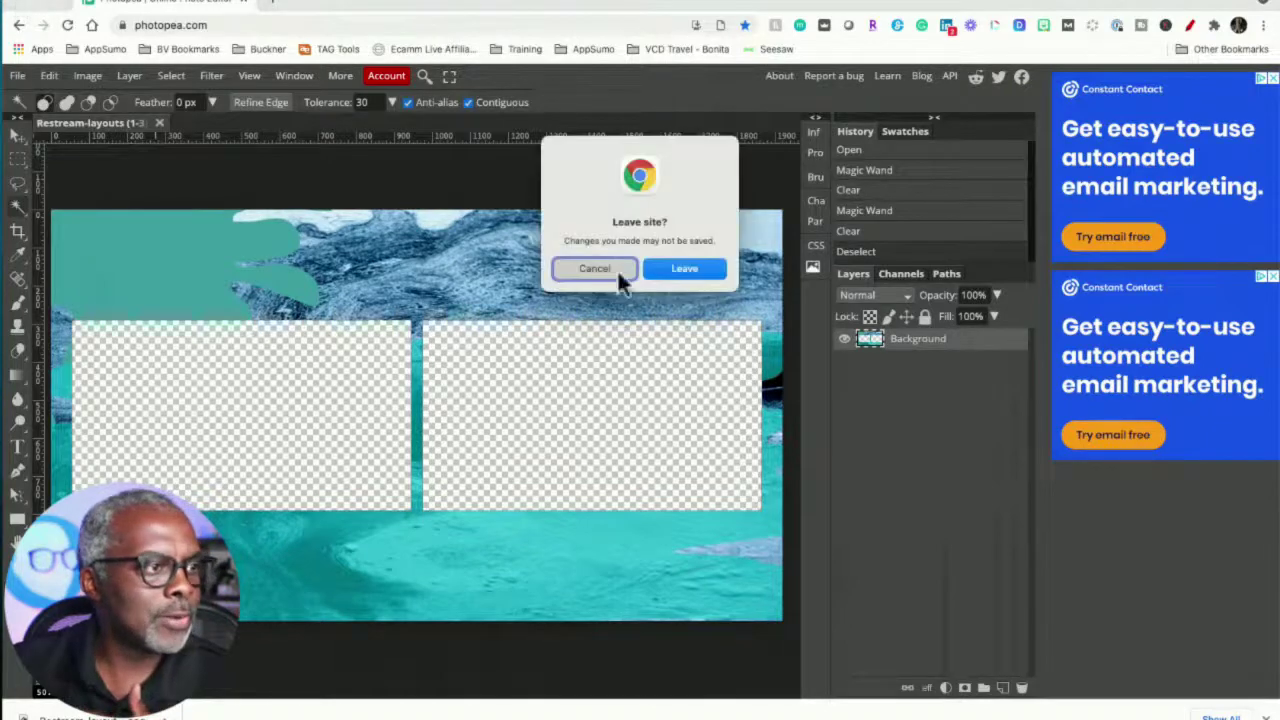
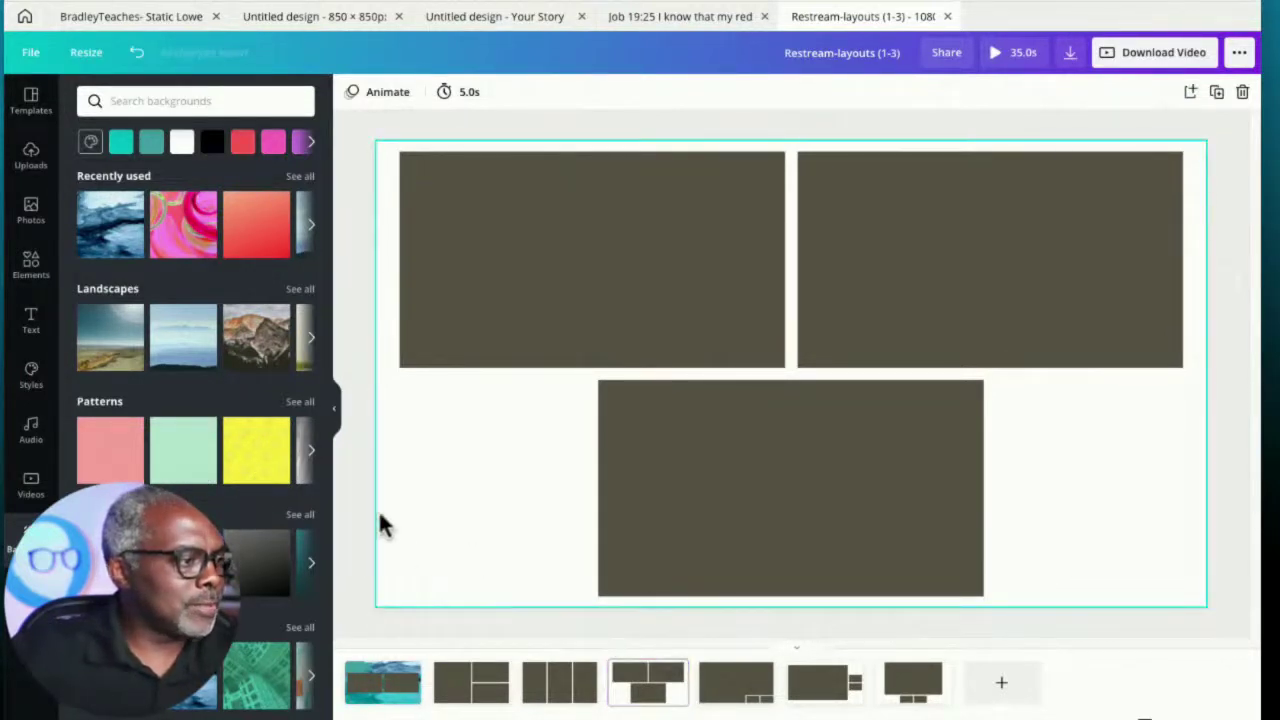
In the Canva layouts design, try the yellow watermelon pattern on the fourth page and replace it with the blue wooden plank background
{"action": "left_click", "coordinate": [263, 466]}
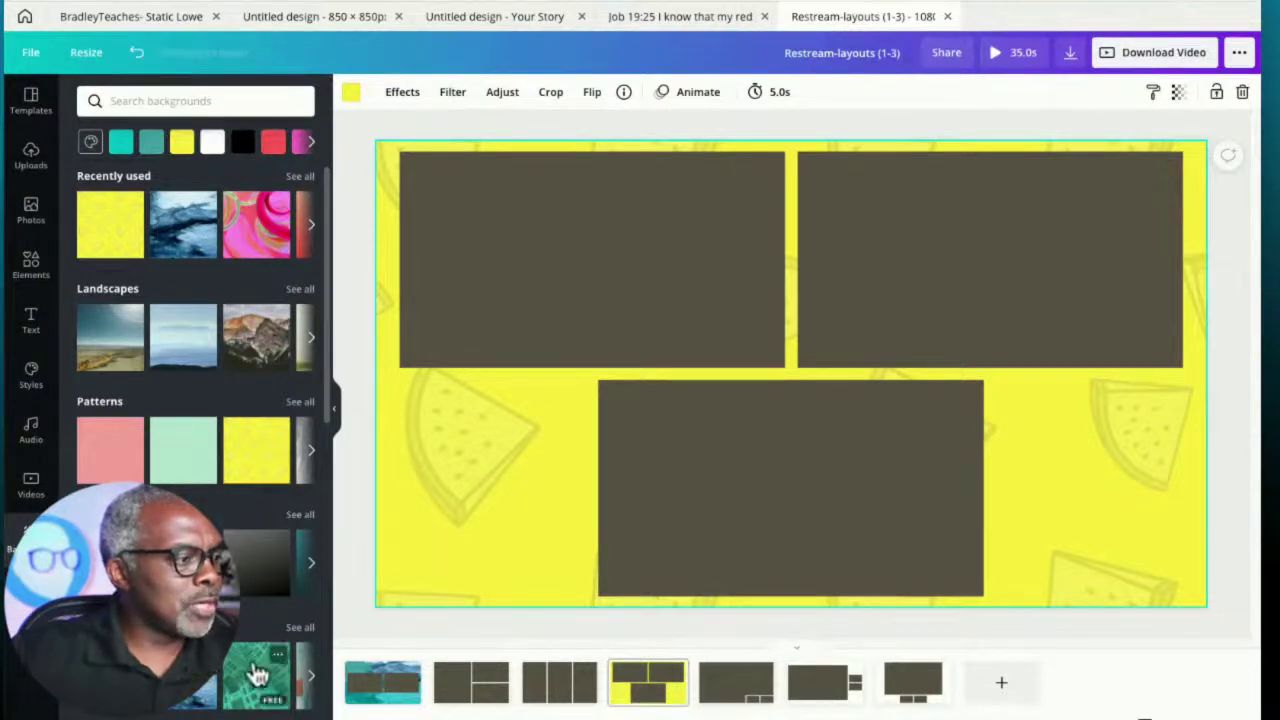
{"action": "scroll", "coordinate": [262, 590], "scroll_direction": "down", "scroll_amount": 3}
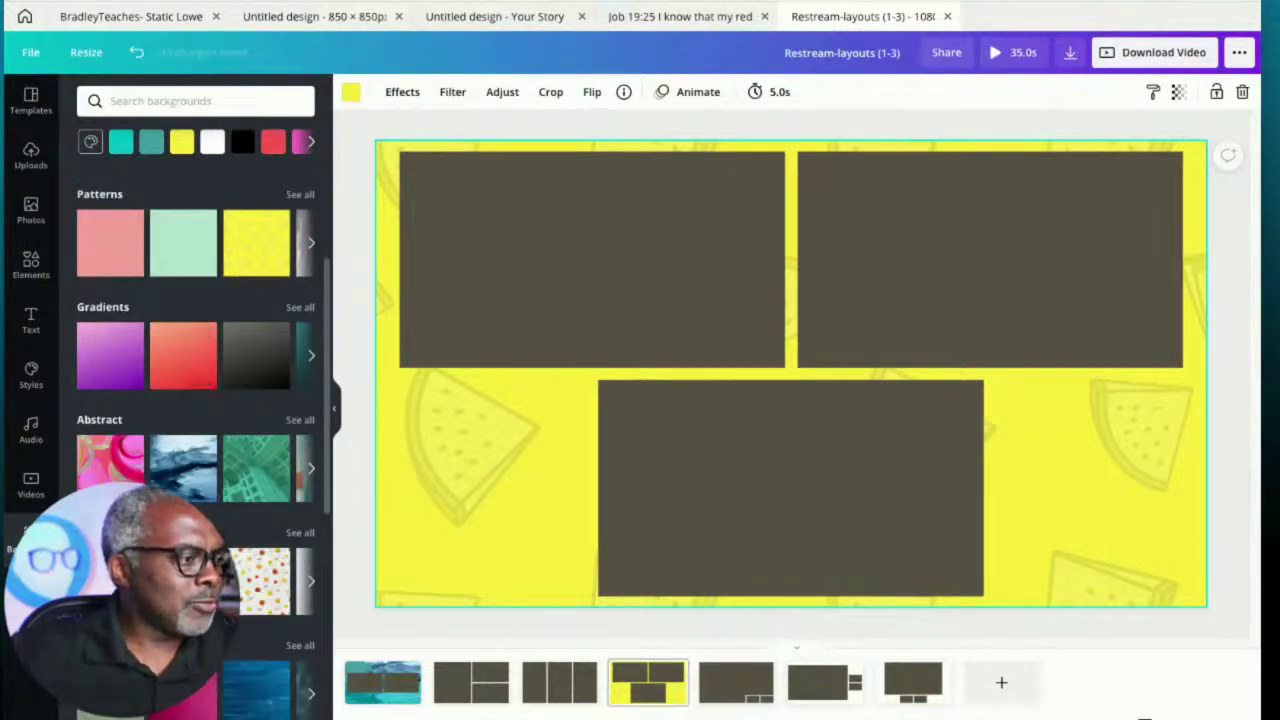
{"action": "left_click", "coordinate": [258, 700]}
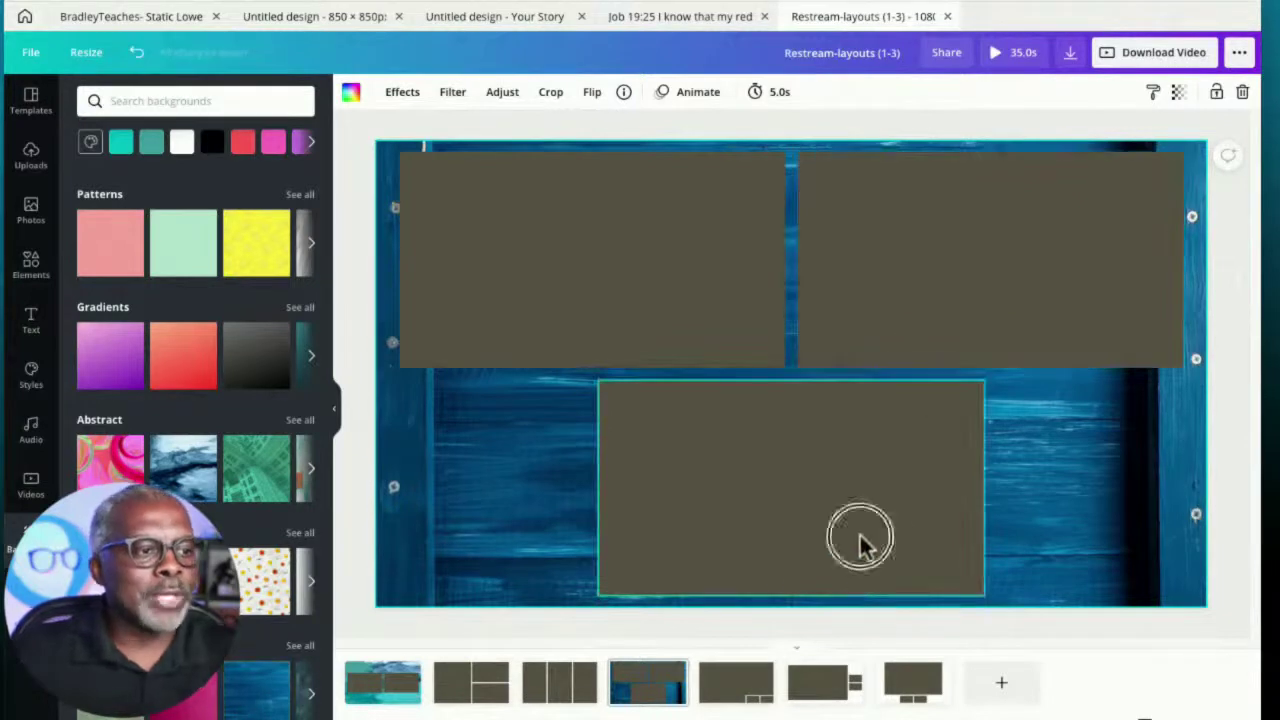
{"action": "left_click", "coordinate": [650, 287]}
{"action": "left_click", "coordinate": [735, 434]}
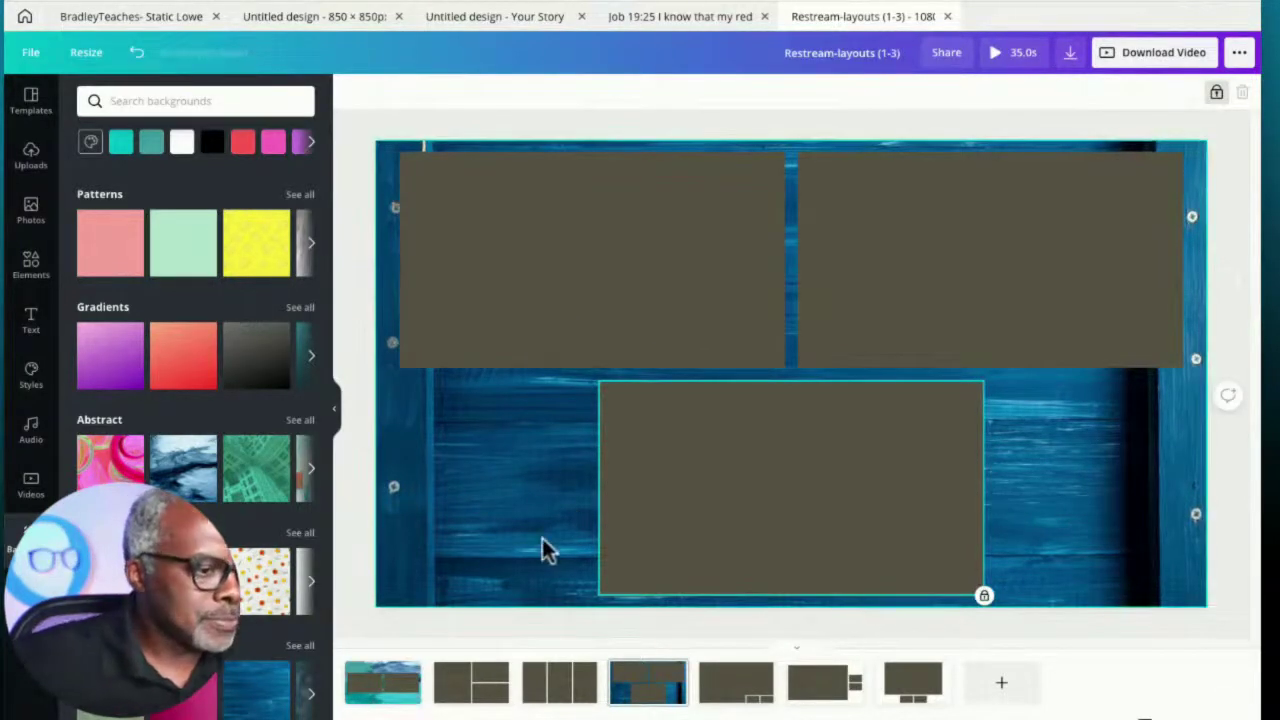
Add a blank page at the end of the design and set its background to the near-black brand color
{"action": "left_click", "coordinate": [1001, 688]}
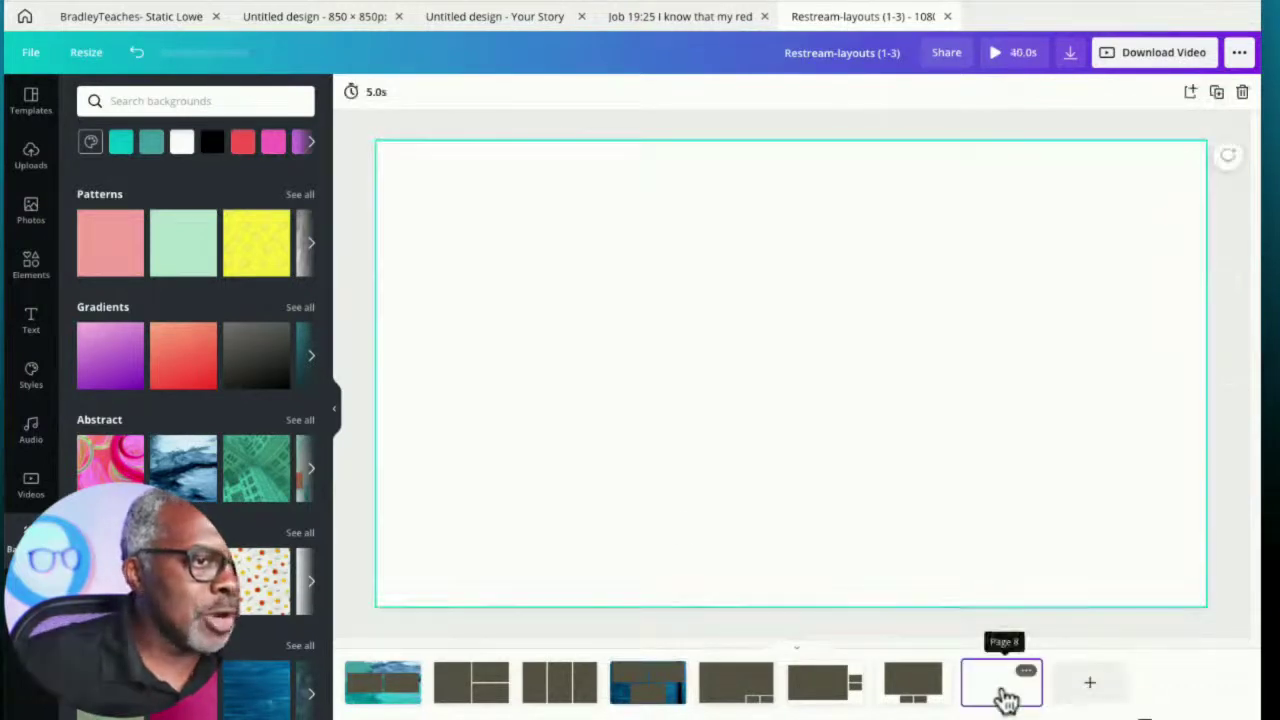
{"action": "left_click", "coordinate": [591, 124]}
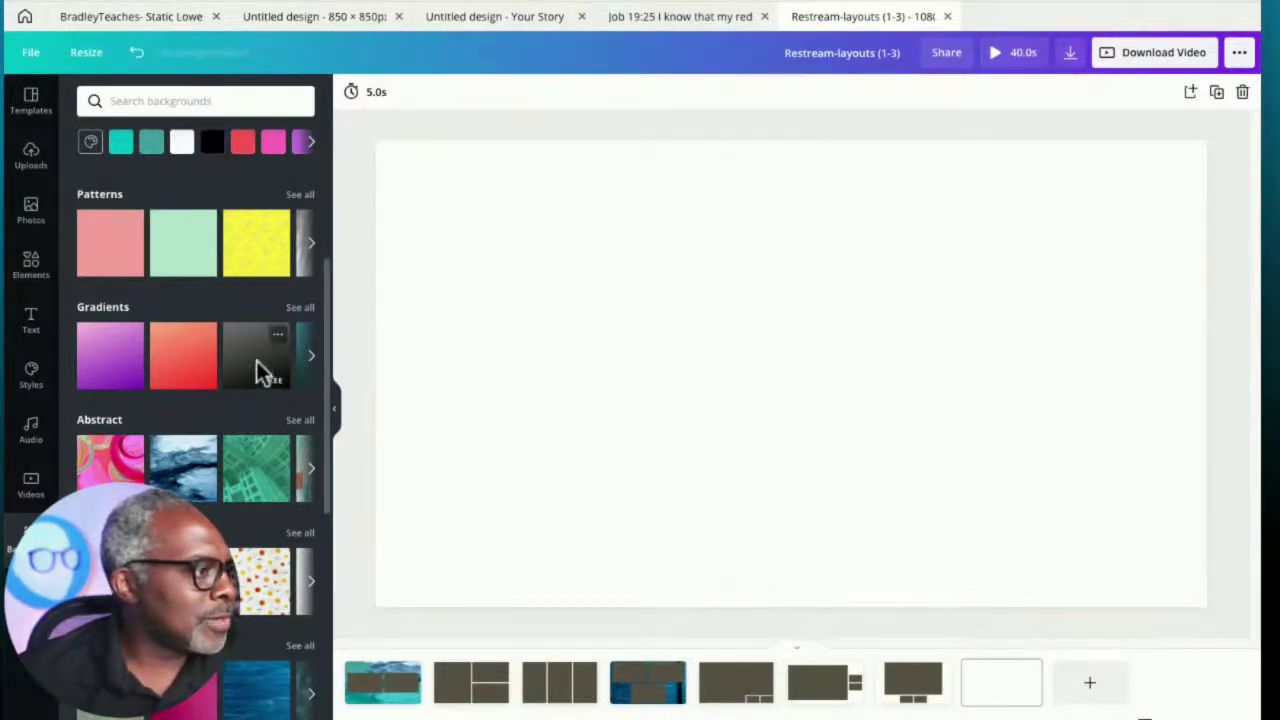
{"action": "left_click", "coordinate": [431, 214]}
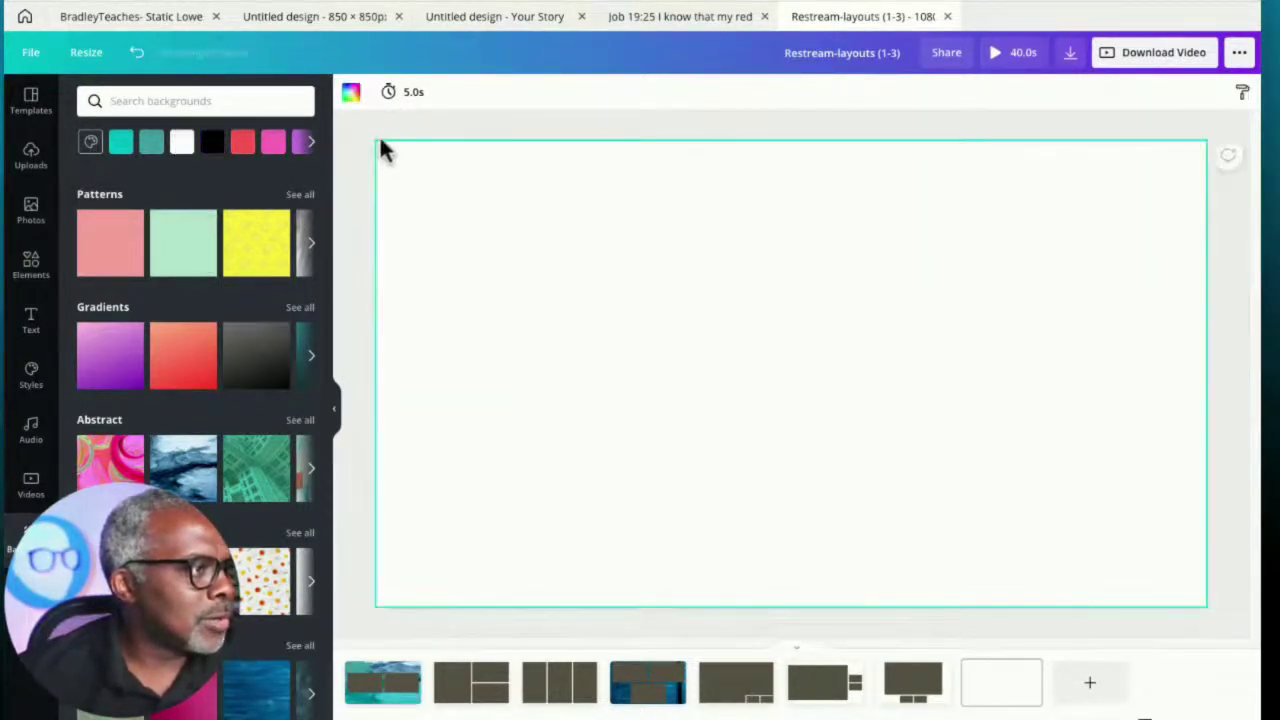
{"action": "left_click", "coordinate": [351, 95]}
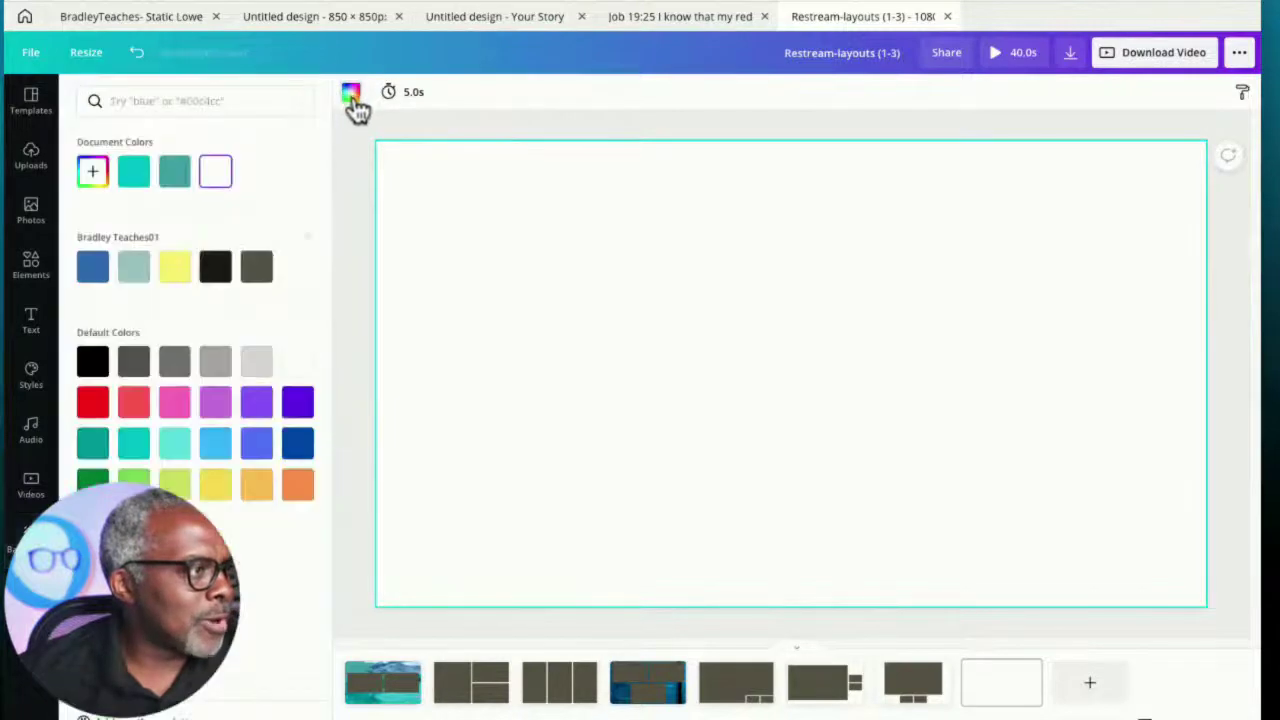
{"action": "left_click", "coordinate": [215, 283]}
{"action": "left_click", "coordinate": [350, 150]}
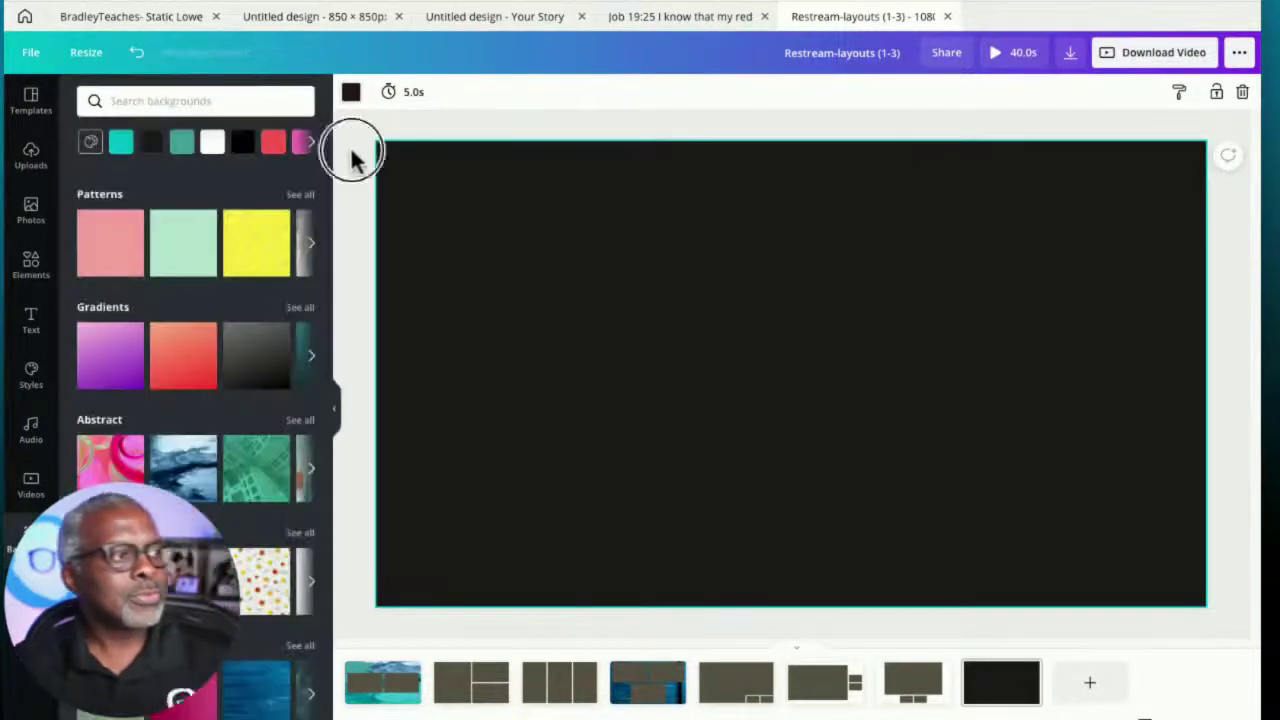
{"action": "left_click", "coordinate": [351, 152]}
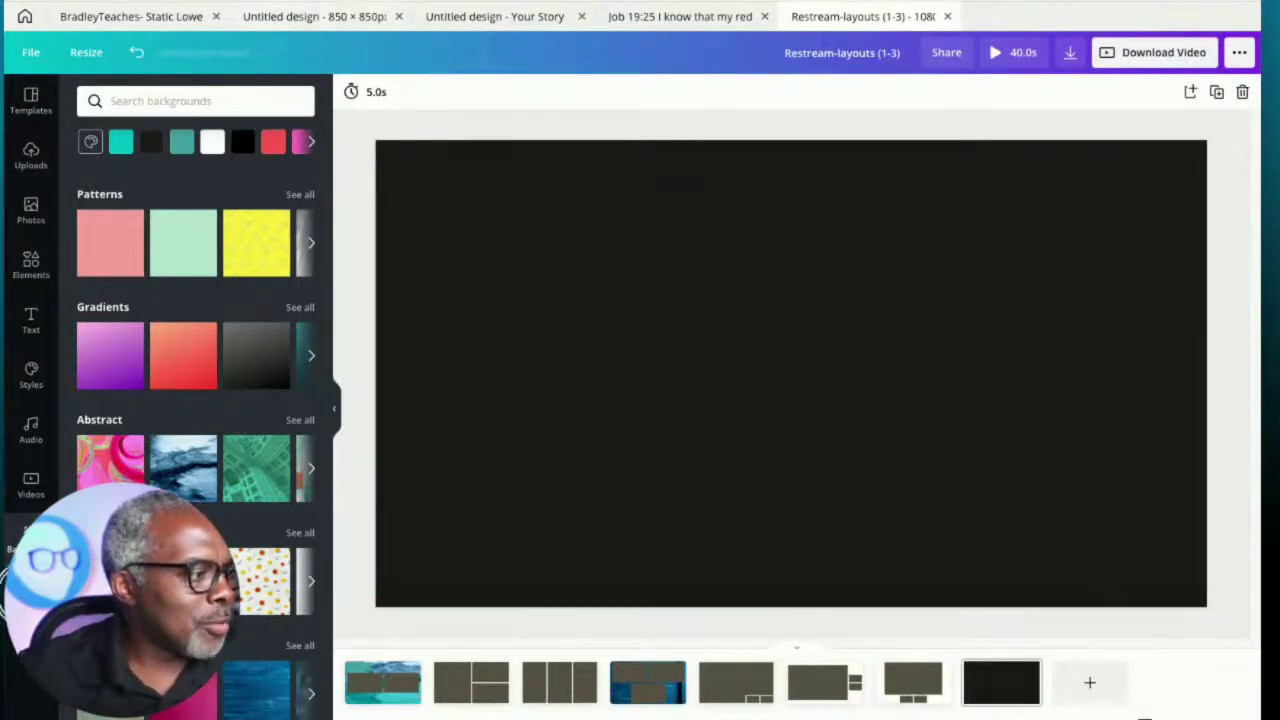
Add the presenter preview image from the Screens folder to the black page and enlarge it to fill the page
{"action": "left_click", "coordinate": [30, 595]}
{"action": "scroll", "coordinate": [200, 615], "scroll_direction": "down", "scroll_amount": 1}
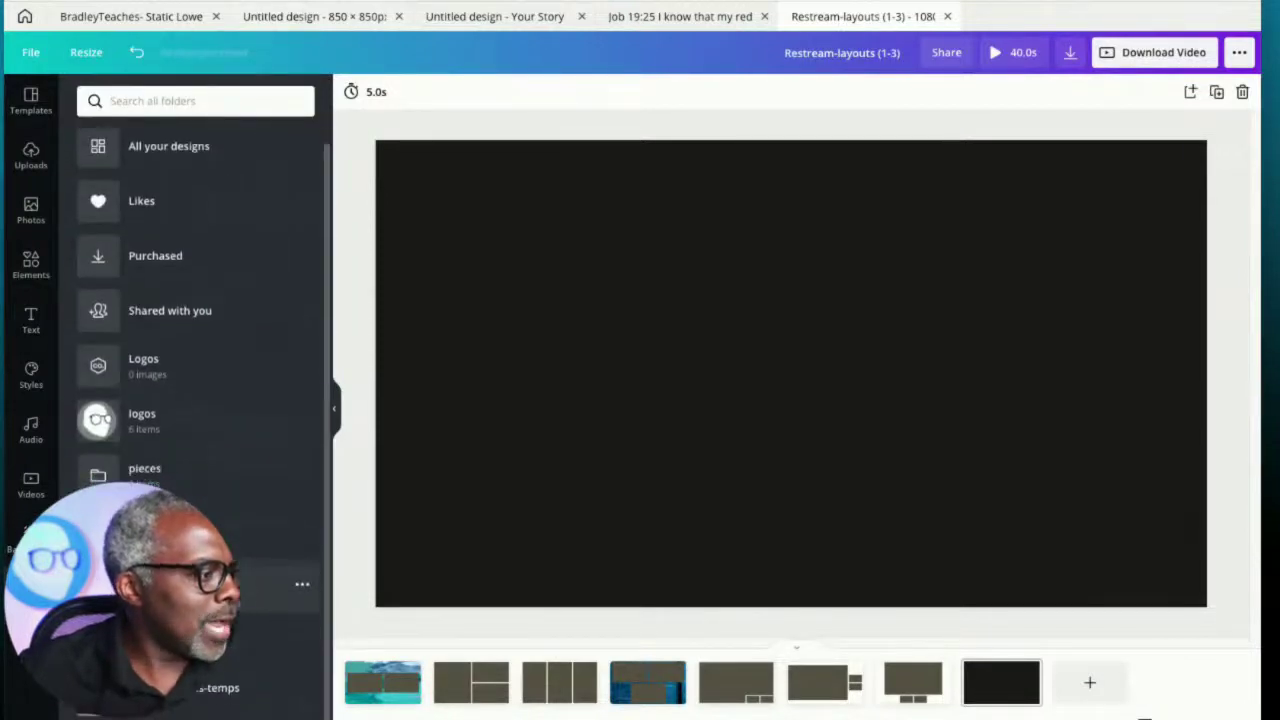
{"action": "left_click", "coordinate": [200, 634]}
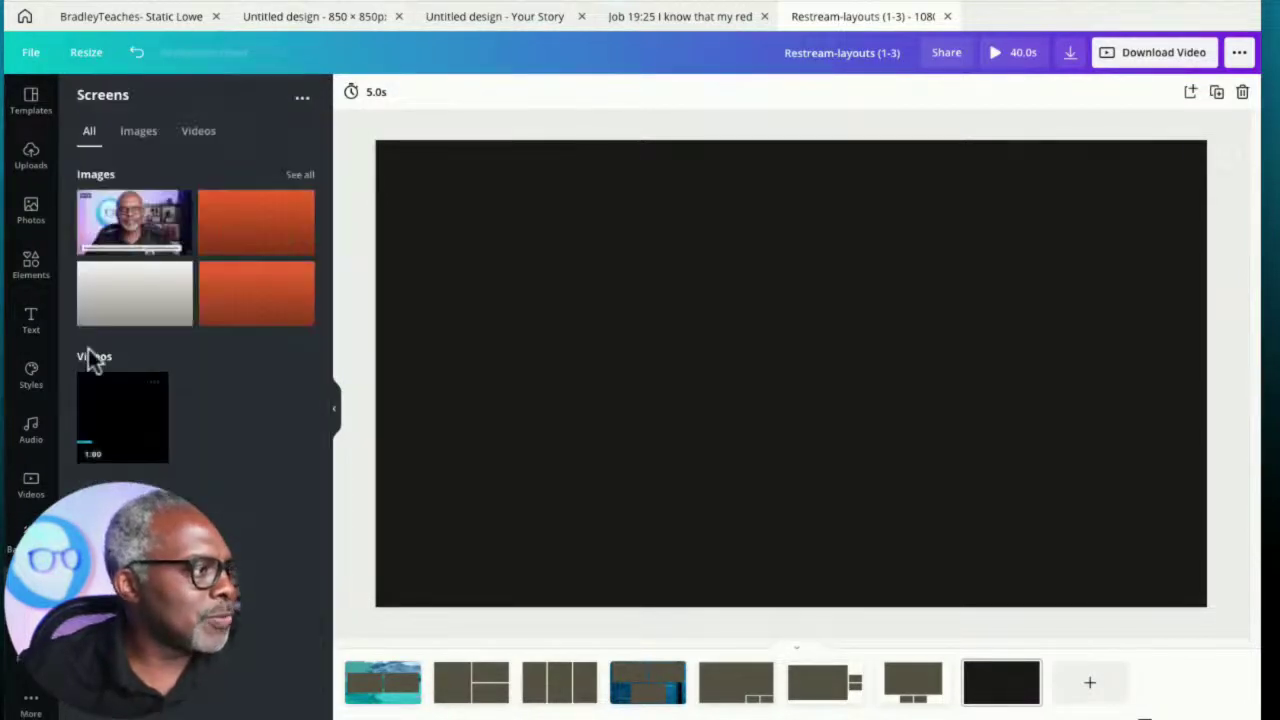
{"action": "left_click", "coordinate": [136, 250]}
{"action": "left_click_drag", "start_coordinate": [706, 443], "coordinate": [503, 320]}
{"action": "left_click_drag", "start_coordinate": [812, 388], "coordinate": [1194, 623]}
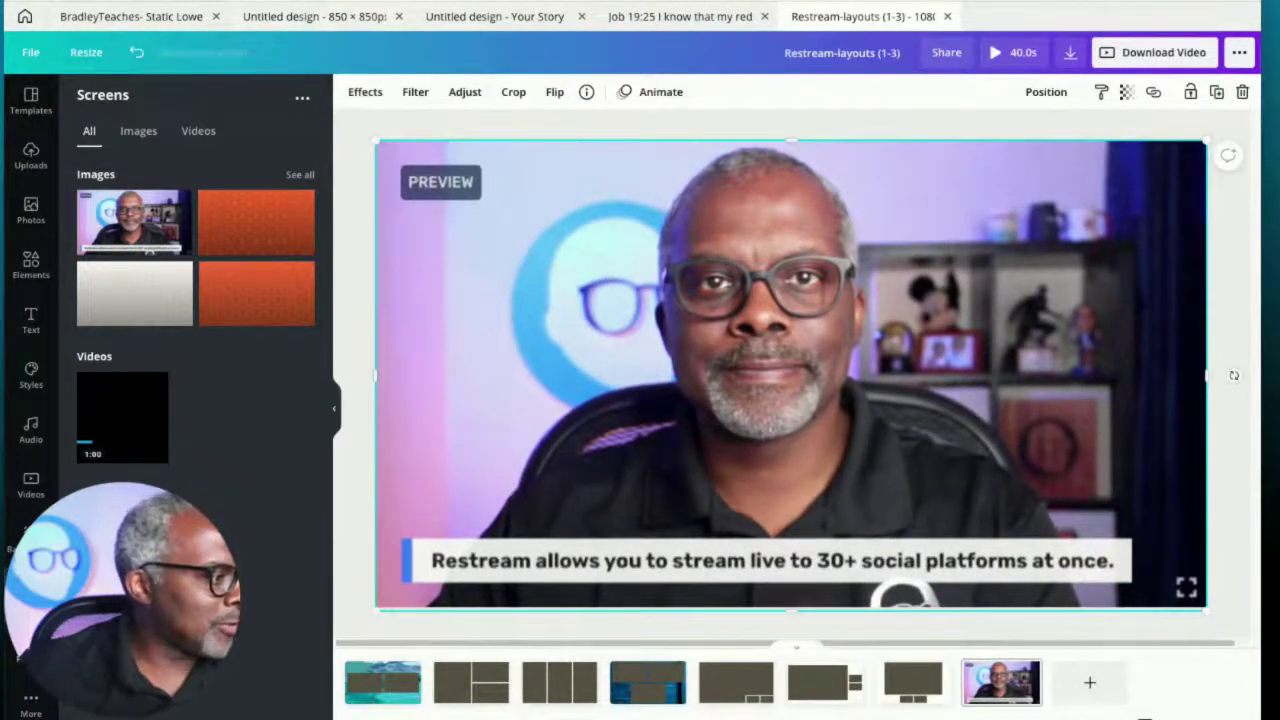
{"action": "left_click", "coordinate": [22, 650]}
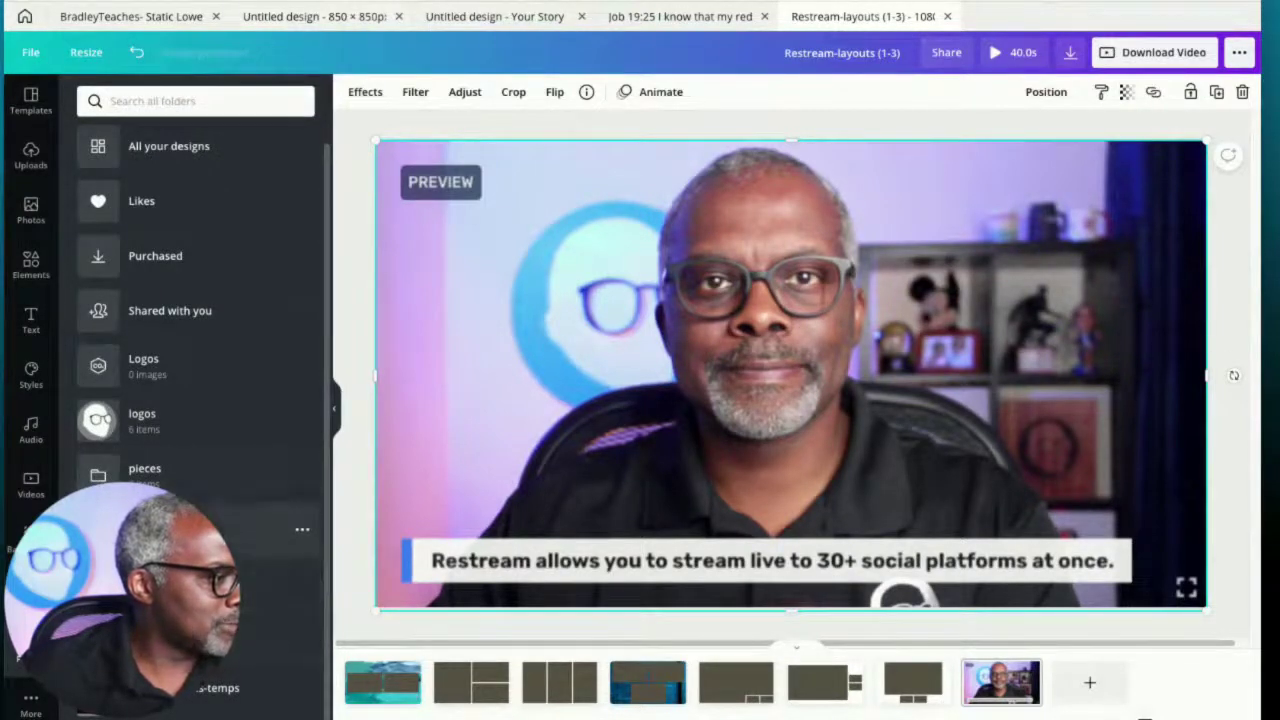
{"action": "left_click", "coordinate": [150, 470]}
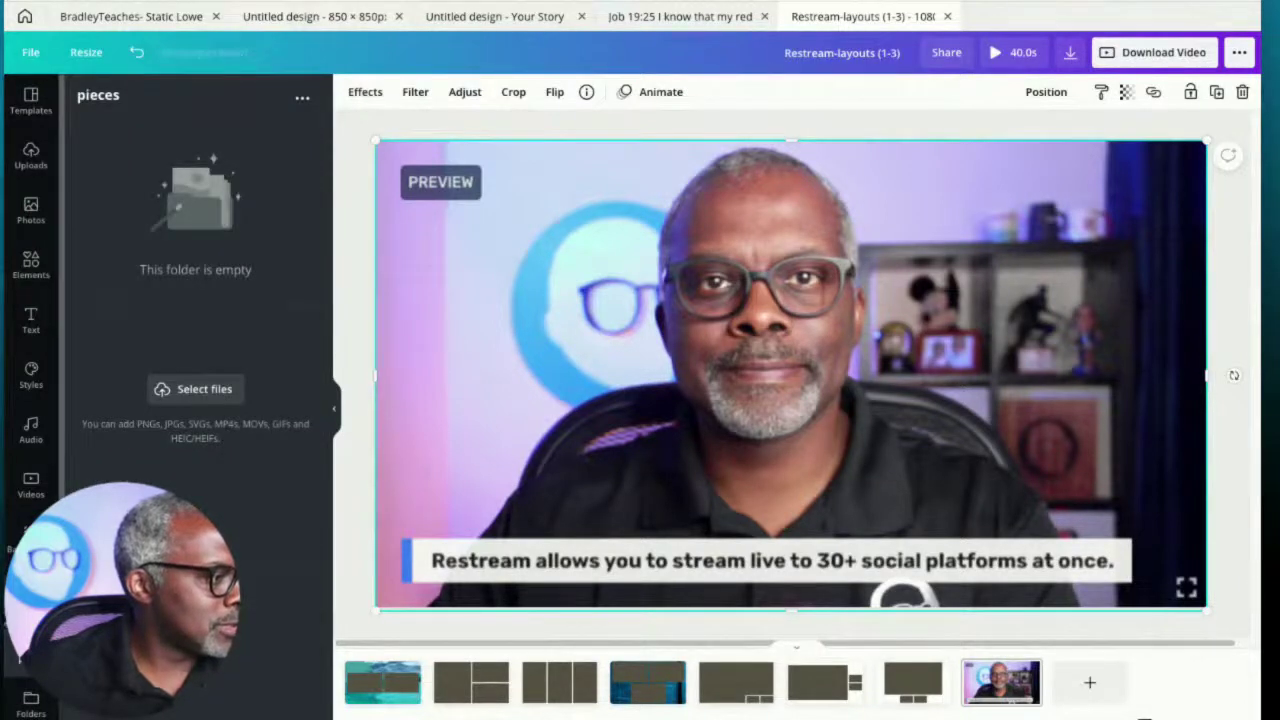
{"action": "left_click", "coordinate": [31, 703]}
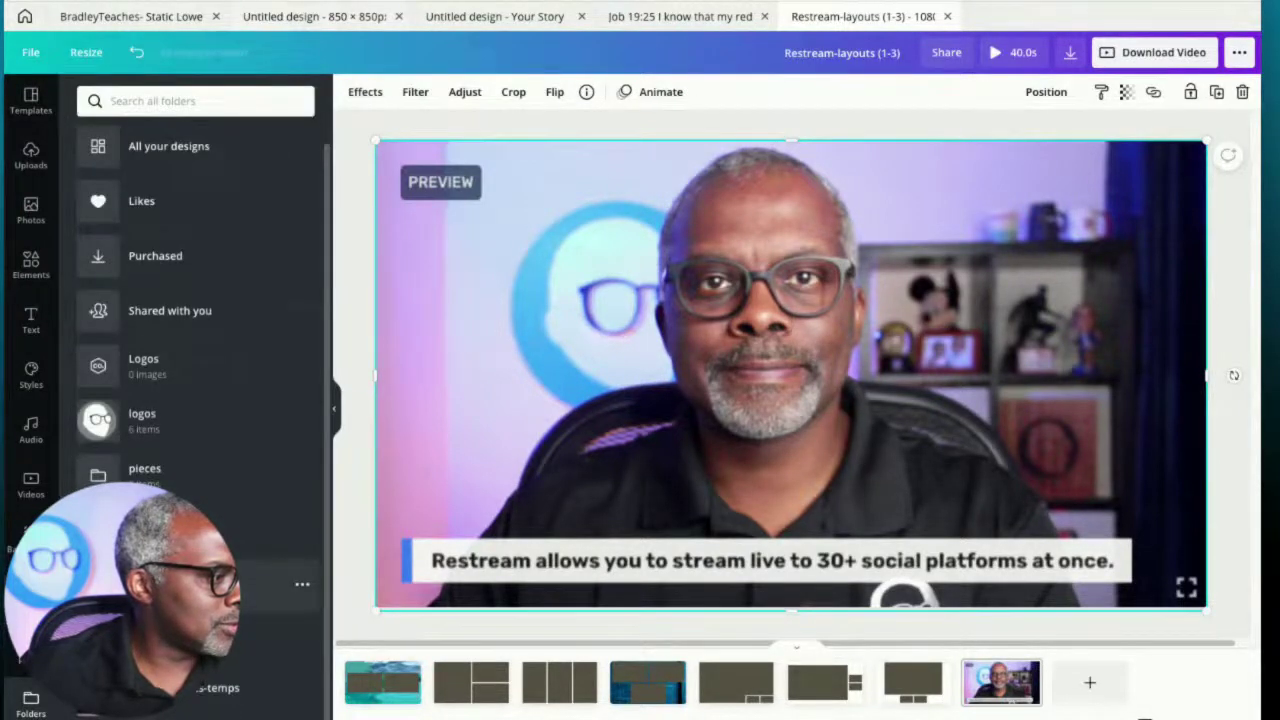
{"action": "left_click", "coordinate": [250, 584]}
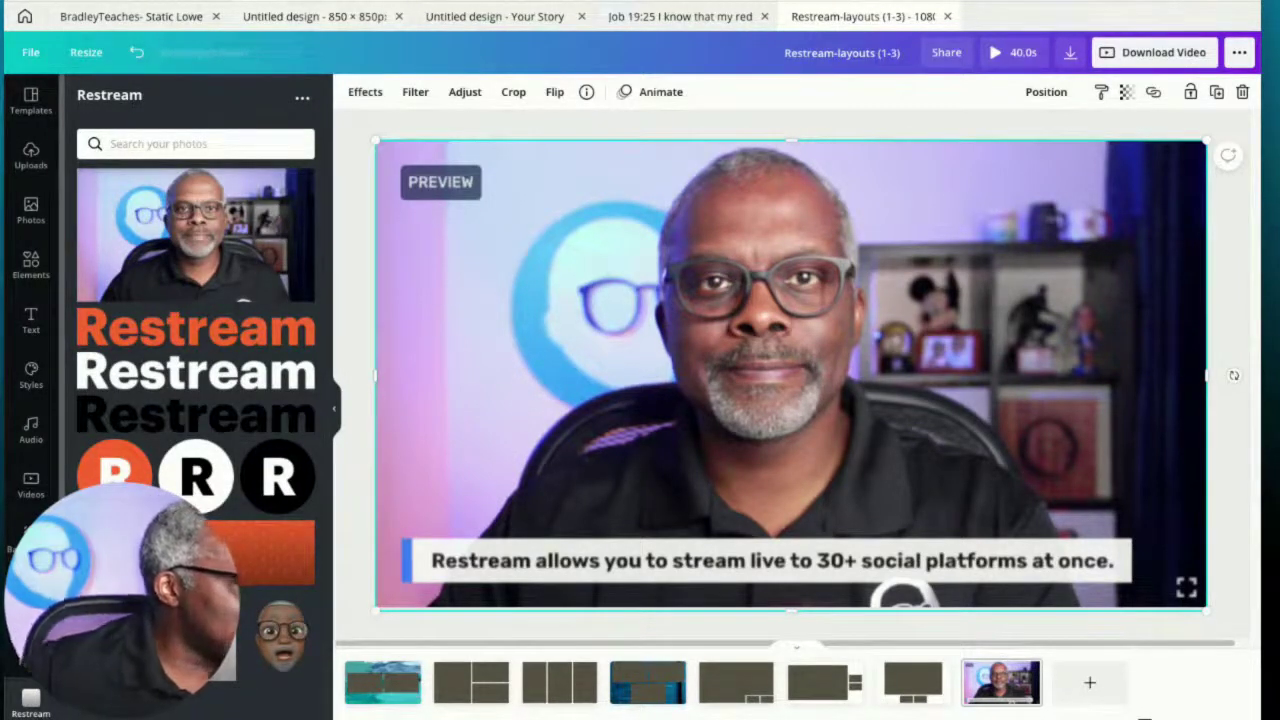
{"action": "left_click", "coordinate": [22, 655]}
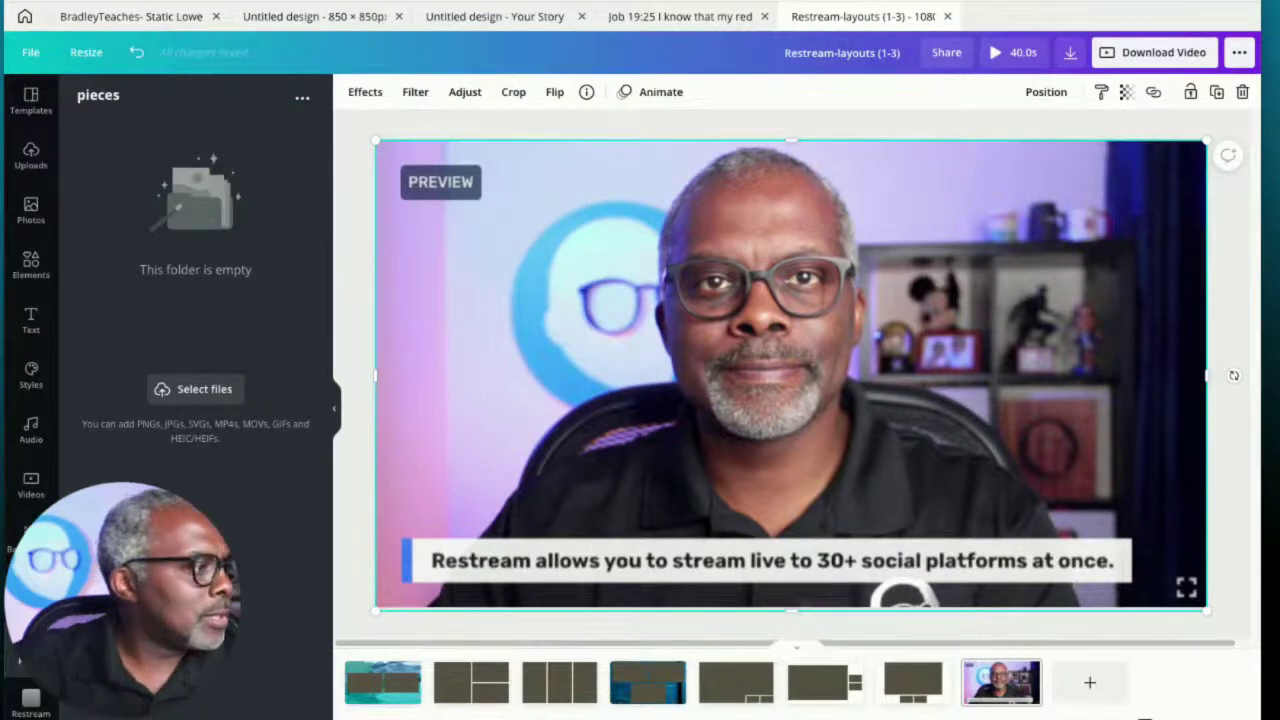
Add a blue rectangle from the basic shapes and size it as a full-height panel covering about the right third of the preview image
{"action": "left_click", "coordinate": [33, 263]}
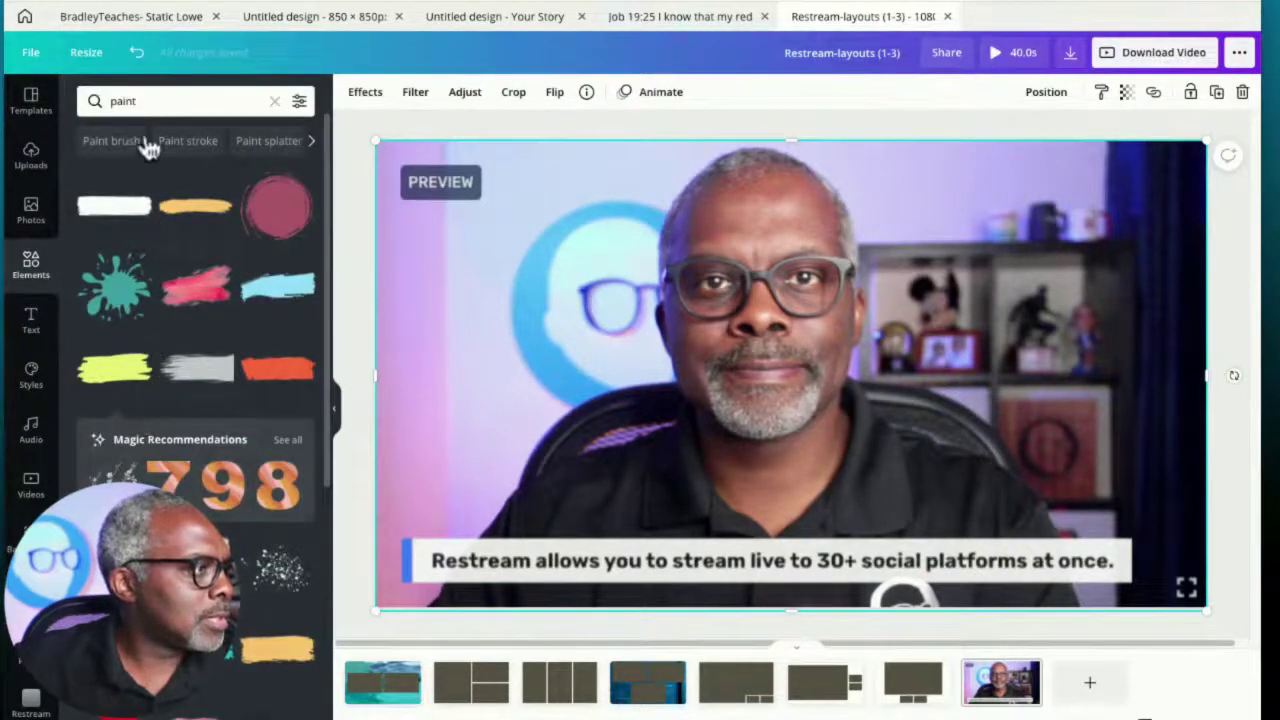
{"action": "left_click", "coordinate": [146, 92]}
{"action": "key", "text": "ctrl+a"}
{"action": "key", "text": "BackSpace"}
{"action": "key", "text": "Escape"}
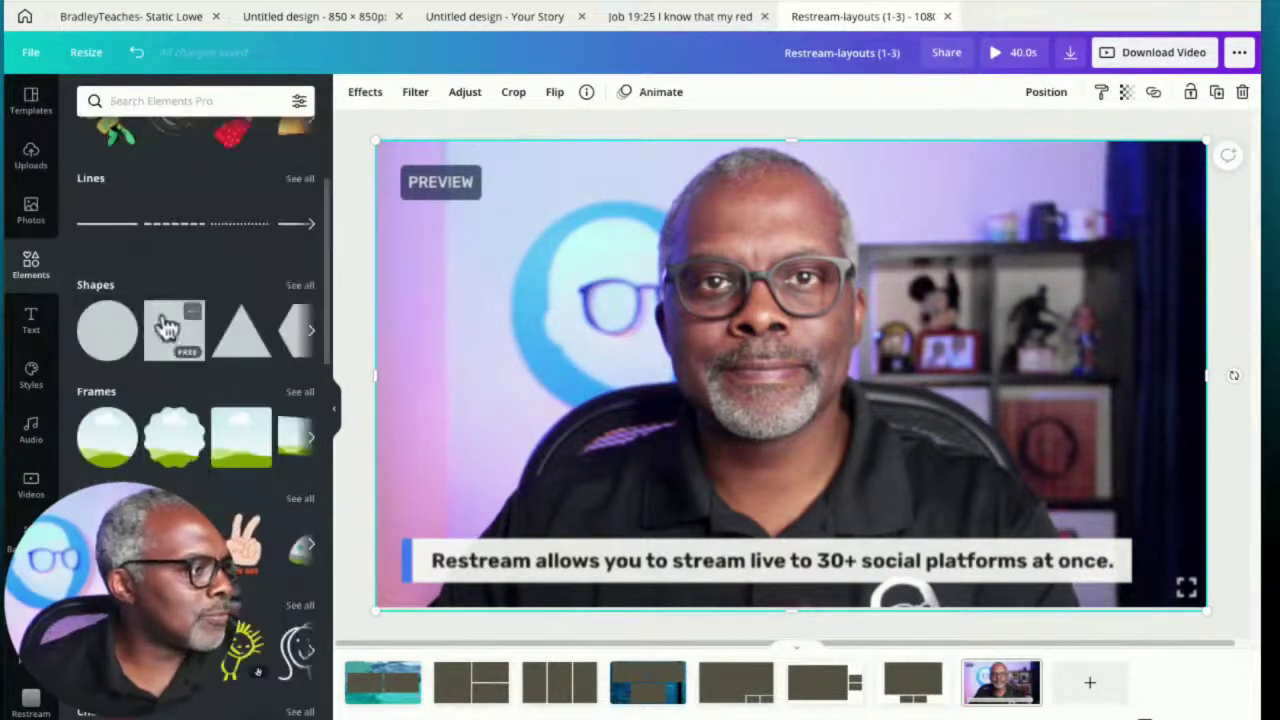
{"action": "left_click", "coordinate": [180, 333]}
{"action": "left_click_drag", "start_coordinate": [827, 396], "coordinate": [1121, 296]}
{"action": "left_click_drag", "start_coordinate": [1077, 400], "coordinate": [1117, 608]}
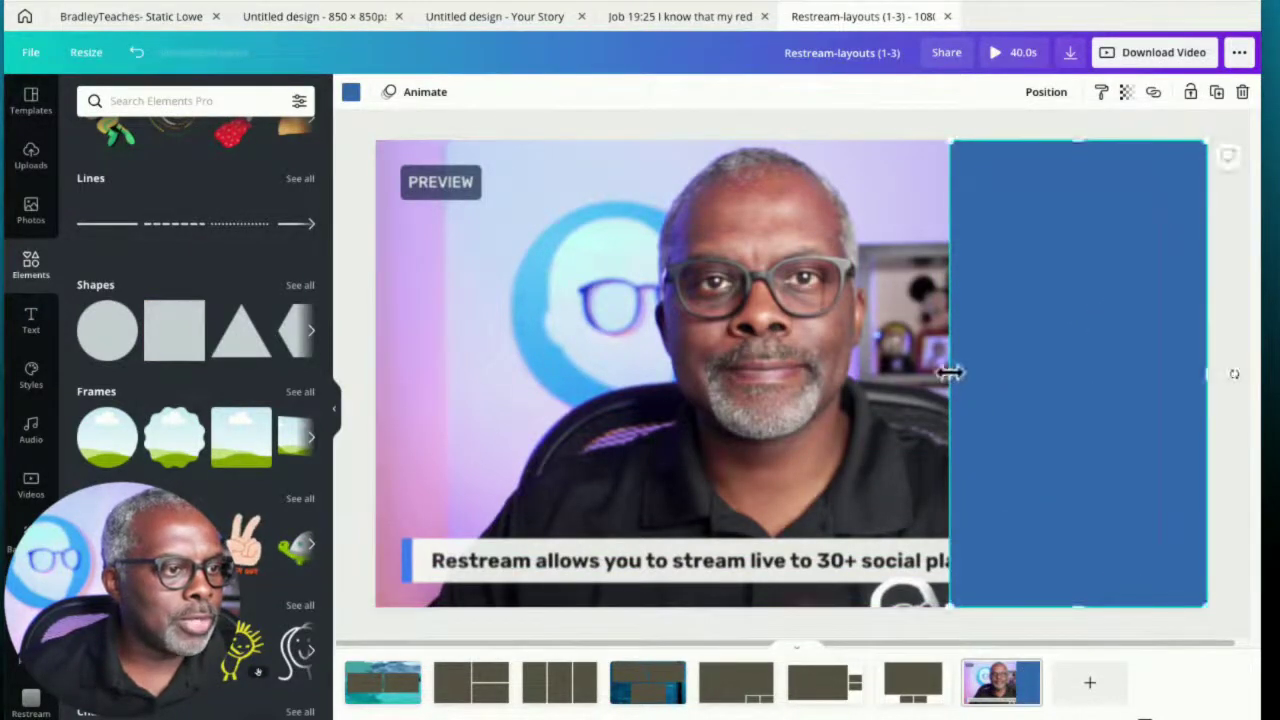
{"action": "left_click_drag", "start_coordinate": [938, 374], "coordinate": [918, 374]}
{"action": "left_click", "coordinate": [826, 121]}
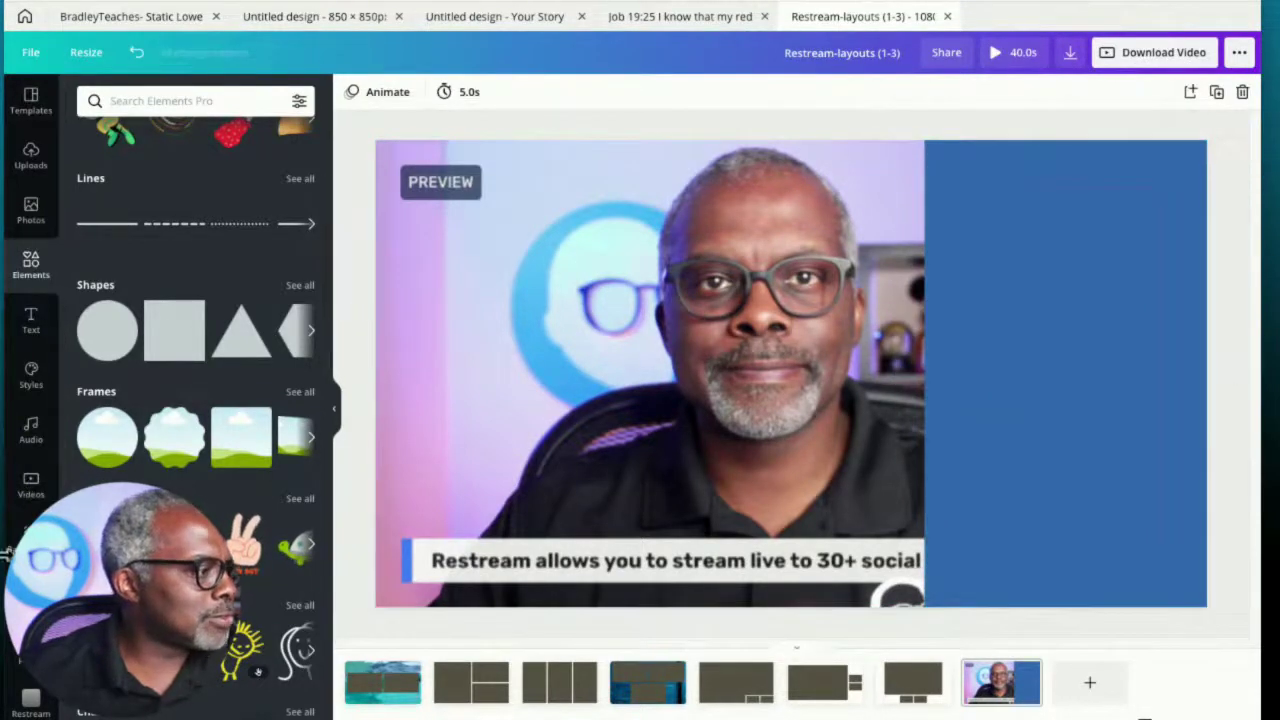
Insert the bespectacled avatar from the Restream folder, shrink it, and place it near the top of the blue panel
{"action": "scroll", "coordinate": [30, 300], "scroll_direction": "down", "scroll_amount": 1}
{"action": "scroll", "coordinate": [30, 300], "scroll_direction": "down", "scroll_amount": 2}
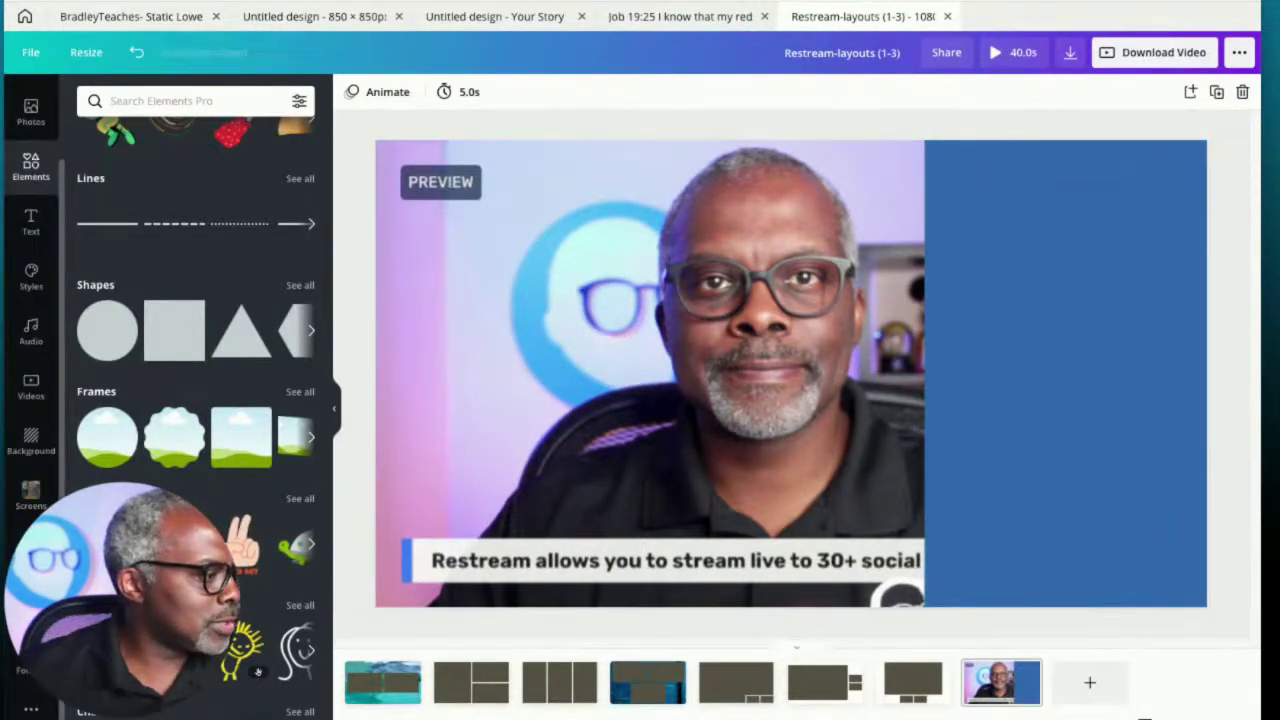
{"action": "left_click", "coordinate": [28, 660]}
{"action": "left_click", "coordinate": [267, 540]}
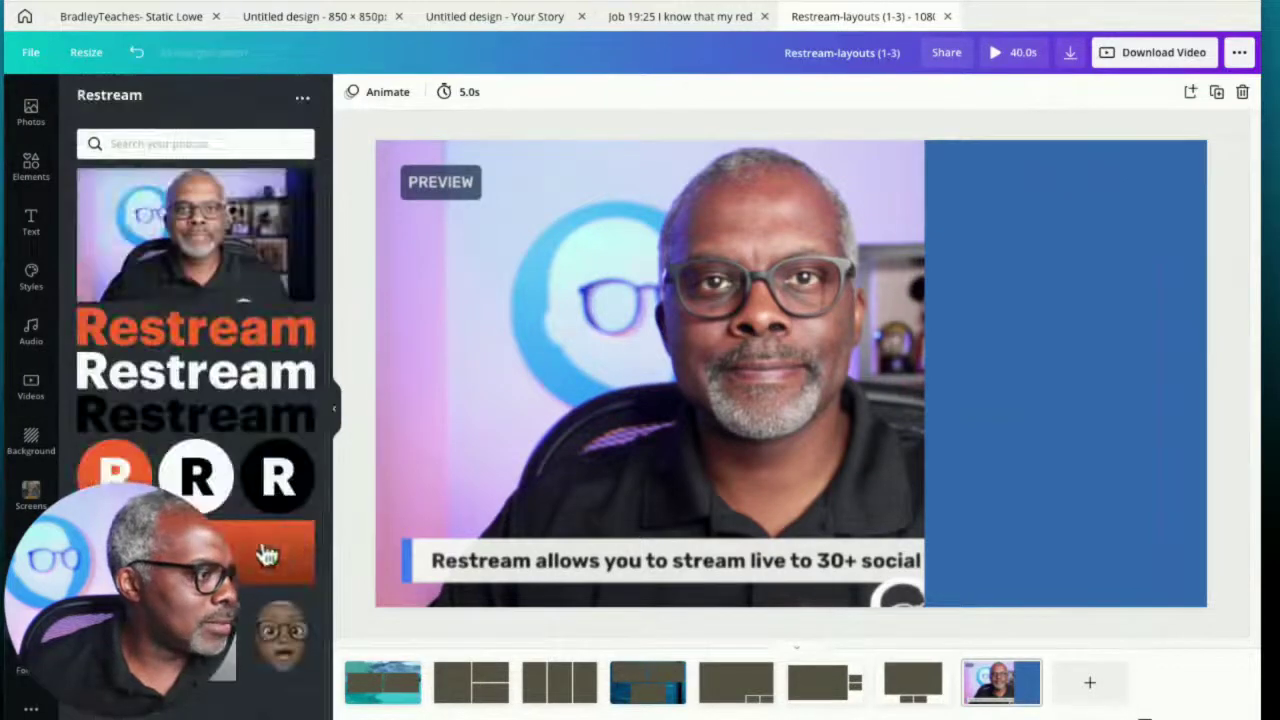
{"action": "left_click", "coordinate": [283, 655]}
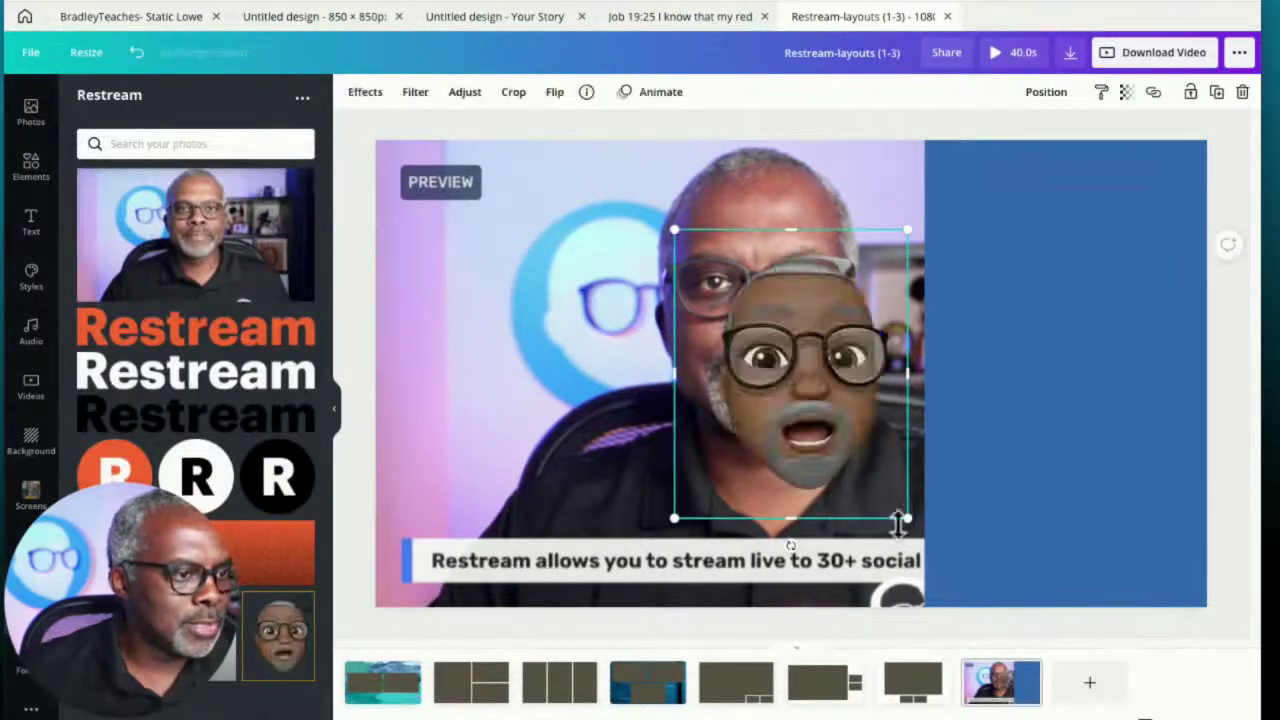
{"action": "left_click_drag", "start_coordinate": [903, 518], "coordinate": [745, 420]}
{"action": "left_click_drag", "start_coordinate": [749, 362], "coordinate": [1057, 265]}
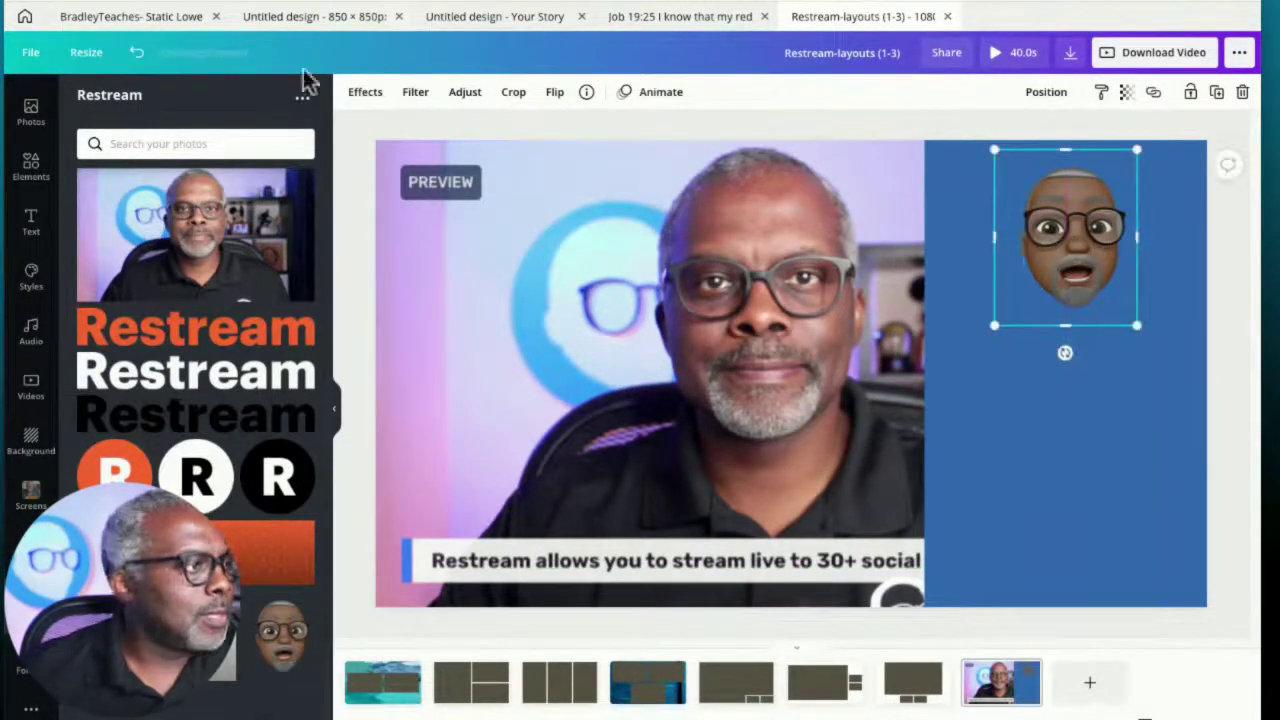
Give the avatar a Shadows effect and set the shadow color to white
{"action": "left_click", "coordinate": [365, 94]}
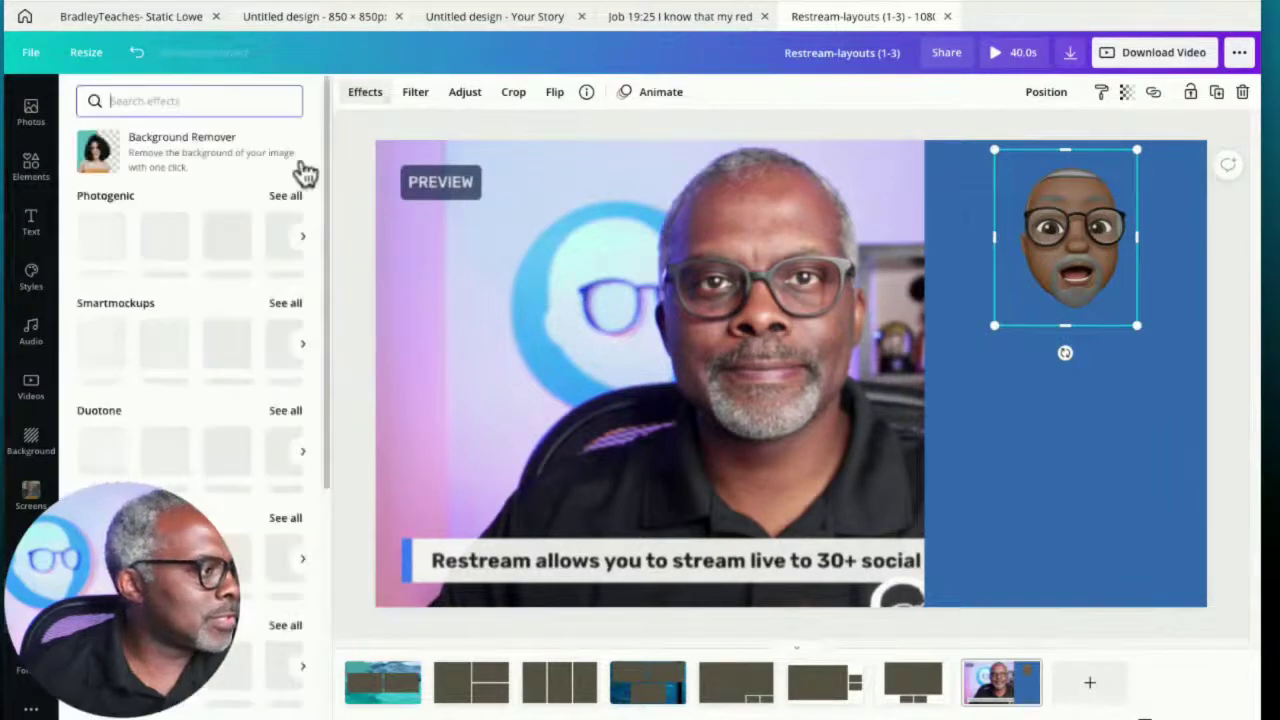
{"action": "scroll", "coordinate": [130, 400], "scroll_direction": "down", "scroll_amount": 1}
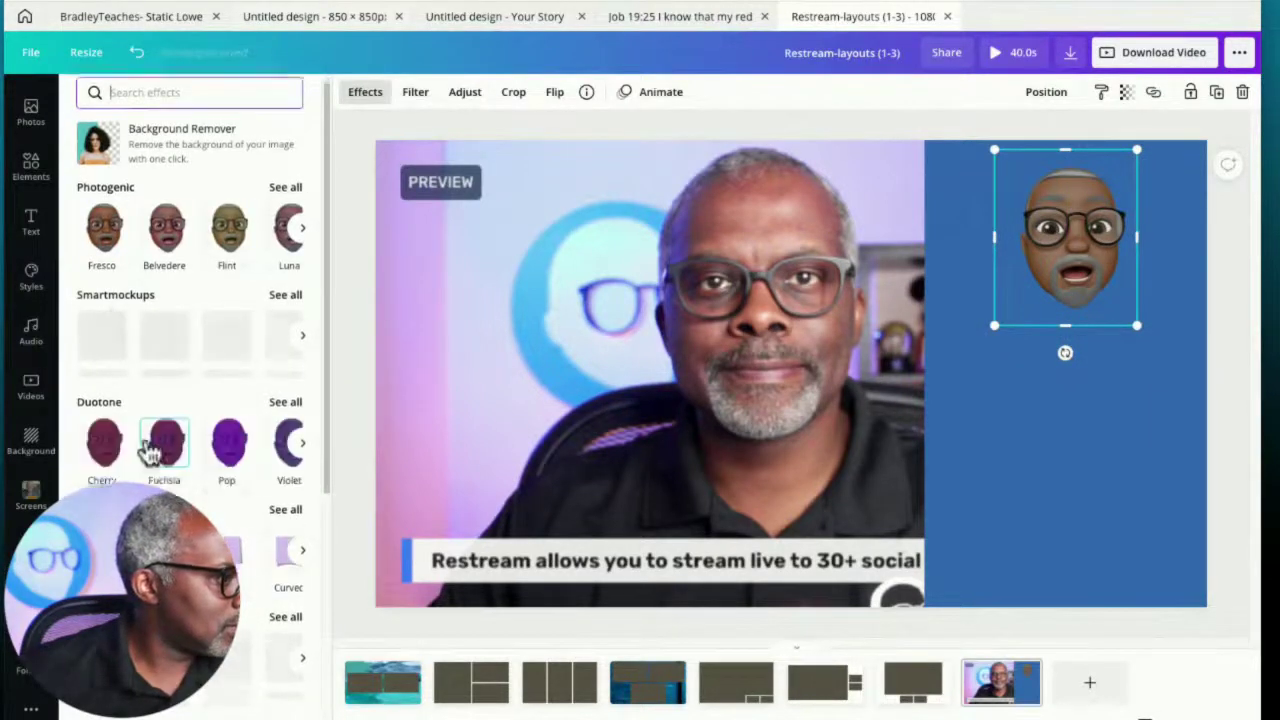
{"action": "left_click", "coordinate": [104, 428]}
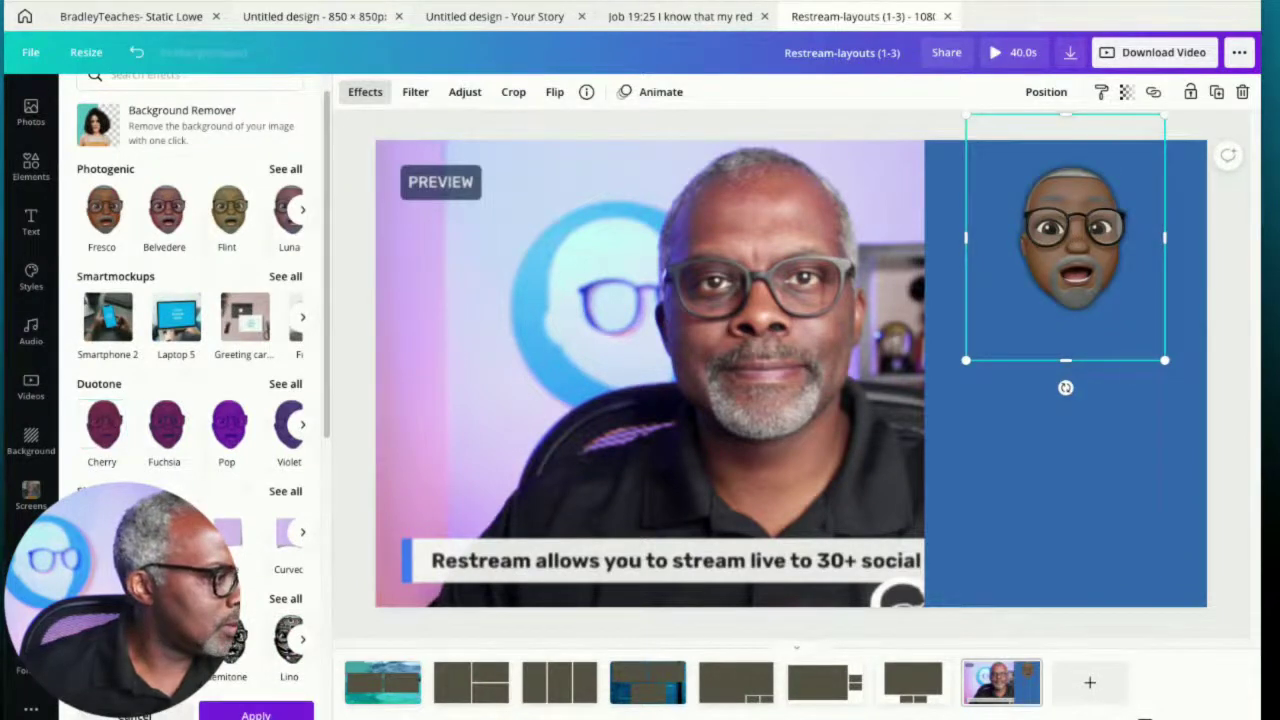
{"action": "left_click", "coordinate": [104, 530]}
{"action": "left_click", "coordinate": [297, 305]}
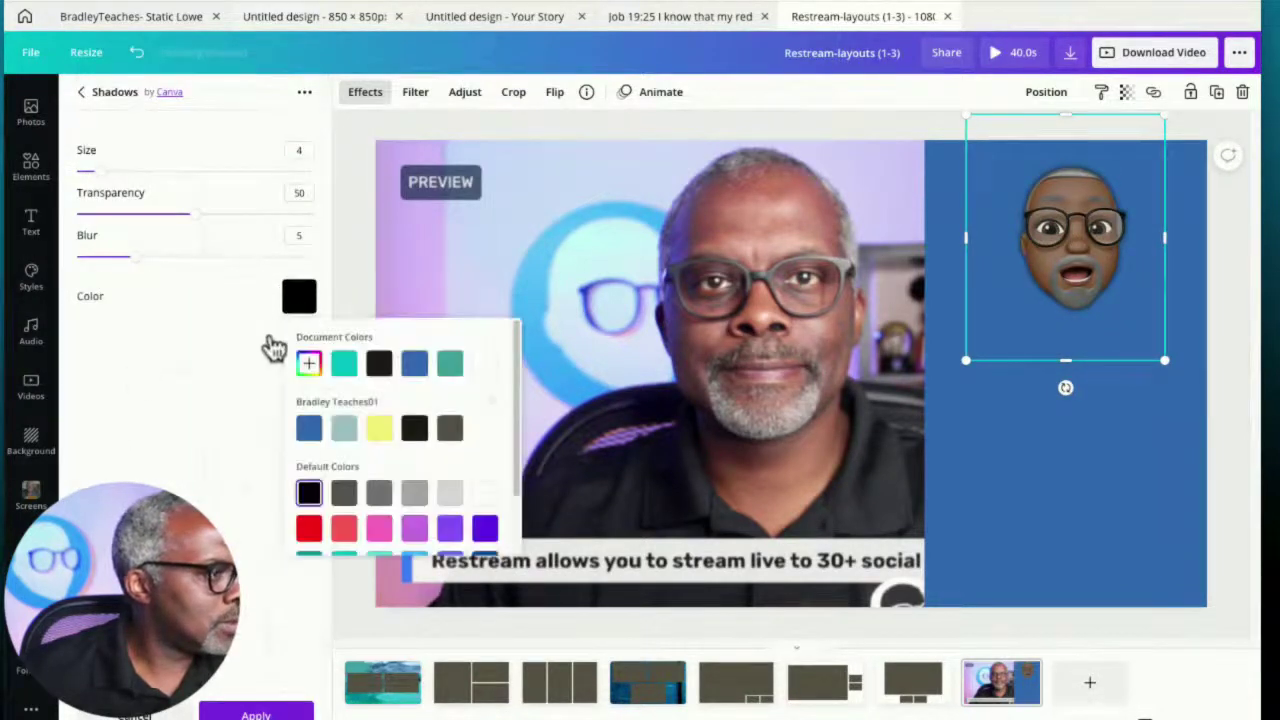
{"action": "left_click", "coordinate": [484, 492]}
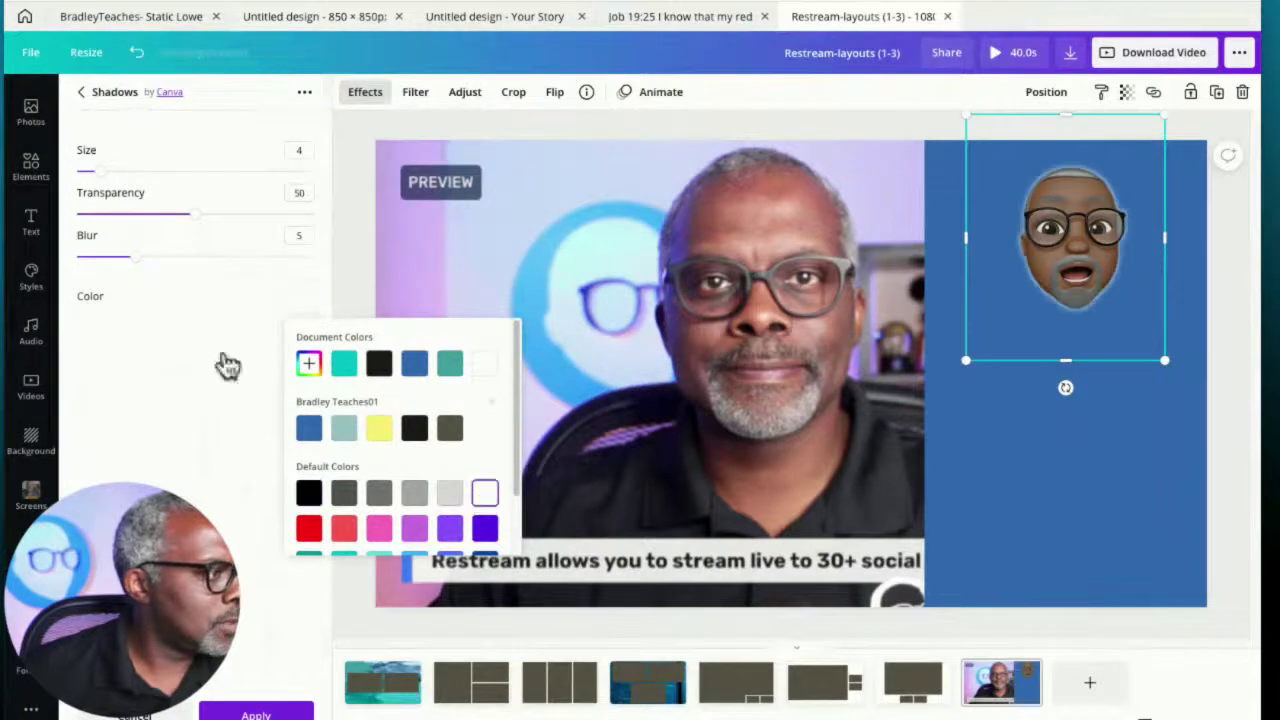
Set the avatar shadow's blur to 0, size to 7 and transparency to 100, and apply the effect
{"action": "left_click_drag", "start_coordinate": [130, 258], "coordinate": [77, 257]}
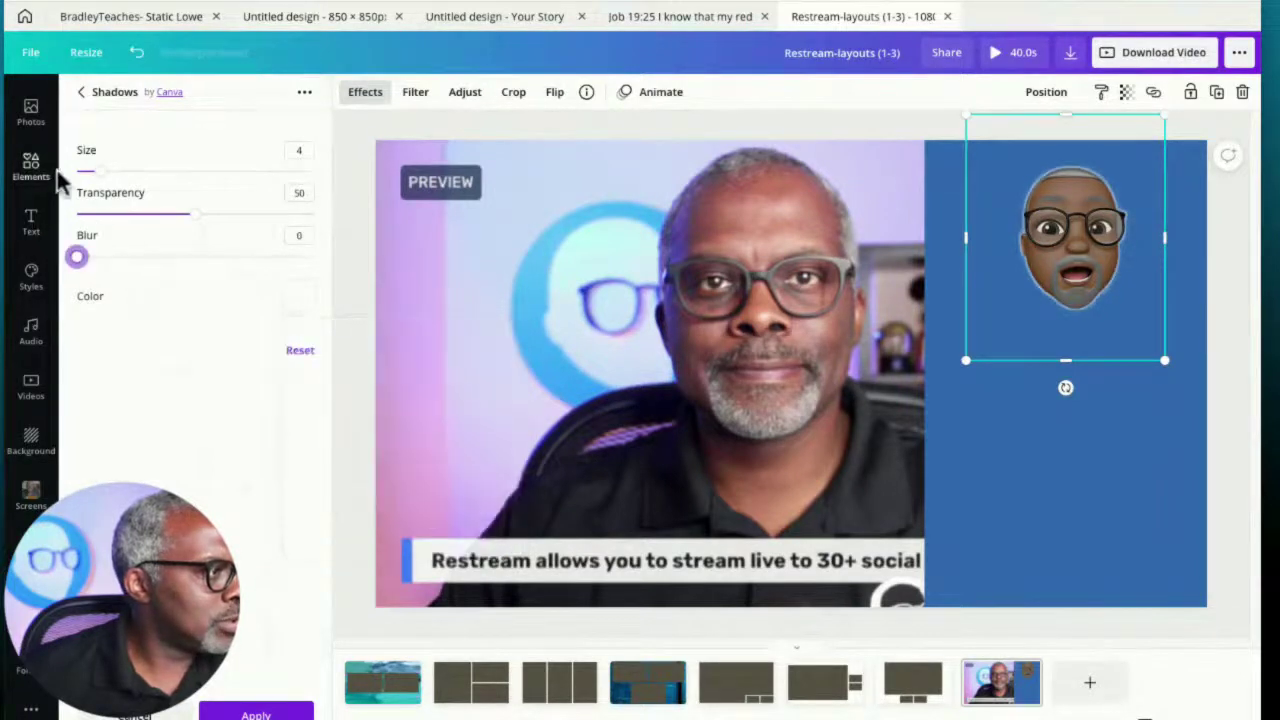
{"action": "left_click_drag", "start_coordinate": [103, 174], "coordinate": [123, 166]}
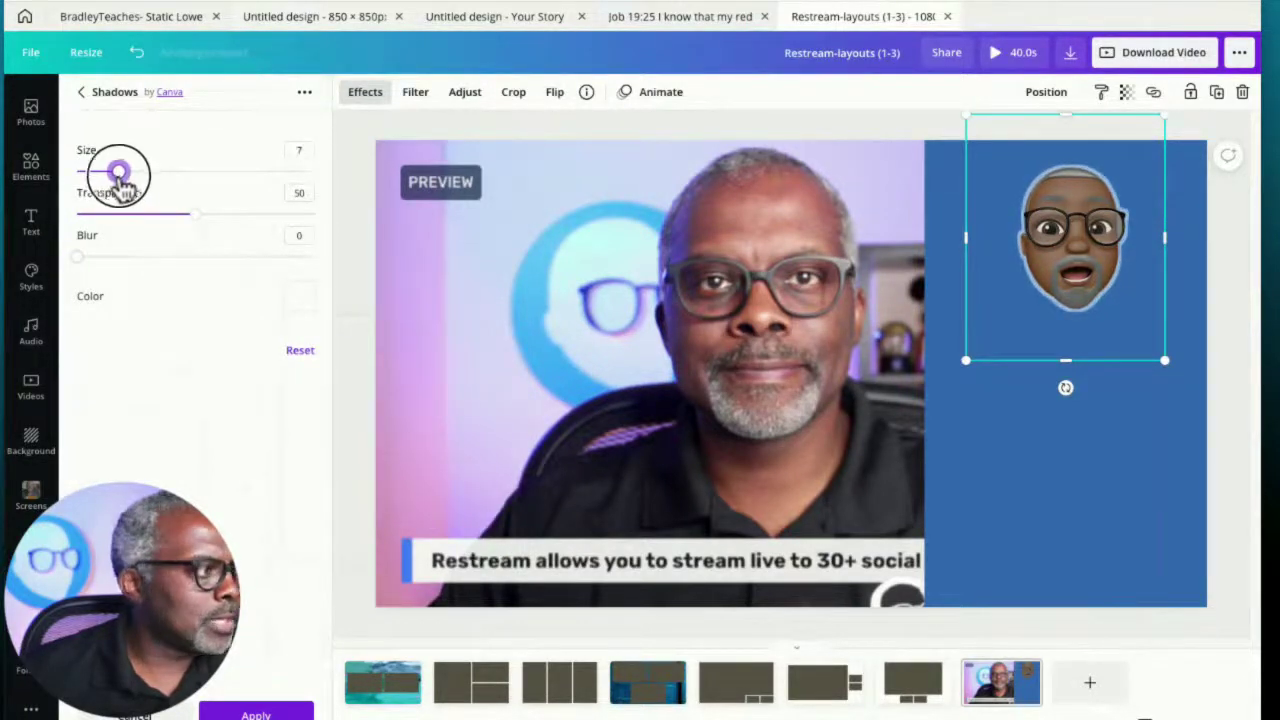
{"action": "left_click_drag", "start_coordinate": [205, 214], "coordinate": [351, 246]}
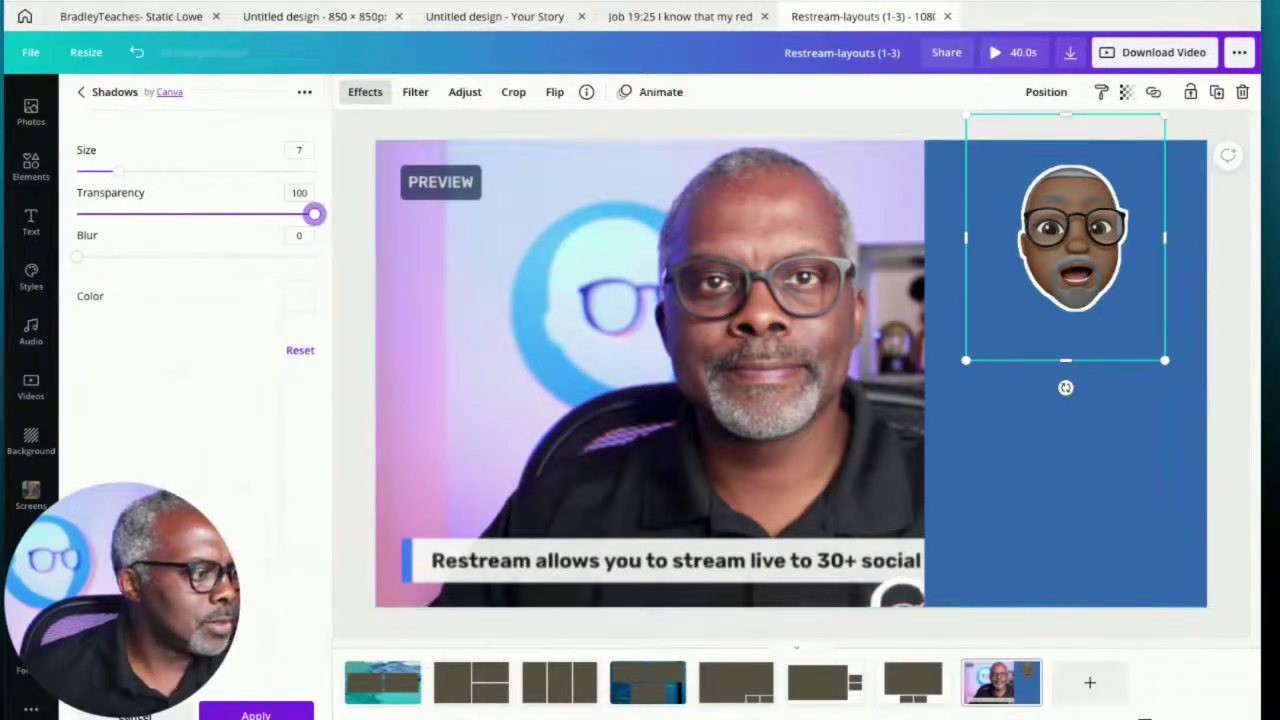
{"action": "left_click", "coordinate": [280, 712]}
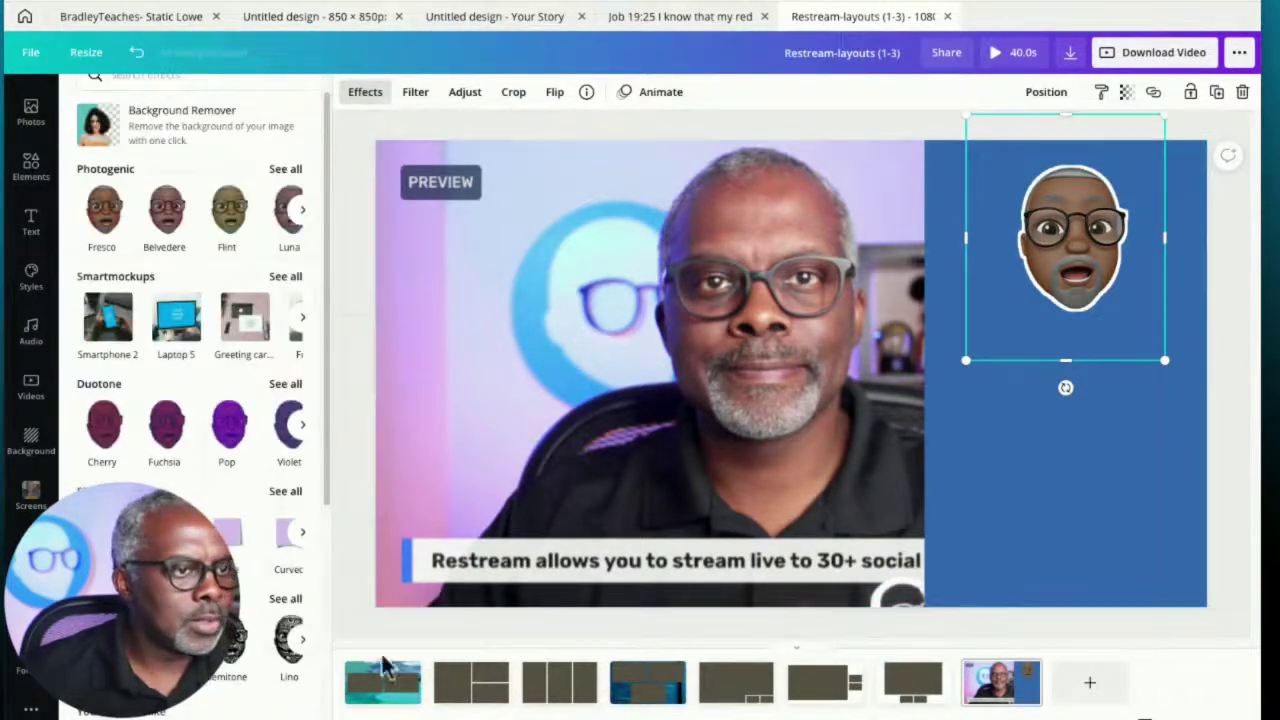
Shift the outlined avatar slightly up and to the right within the blue panel
{"action": "left_click", "coordinate": [942, 137]}
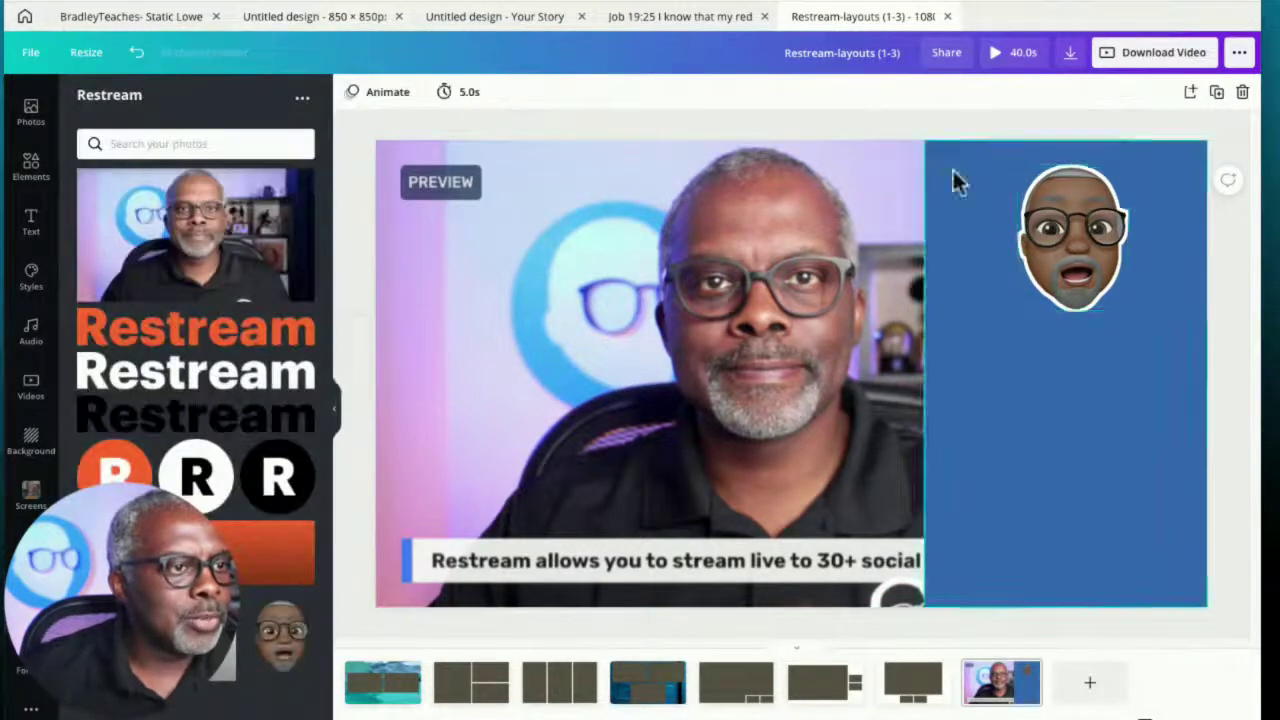
{"action": "left_click", "coordinate": [1076, 290]}
{"action": "left_click_drag", "start_coordinate": [1076, 290], "coordinate": [1084, 286]}
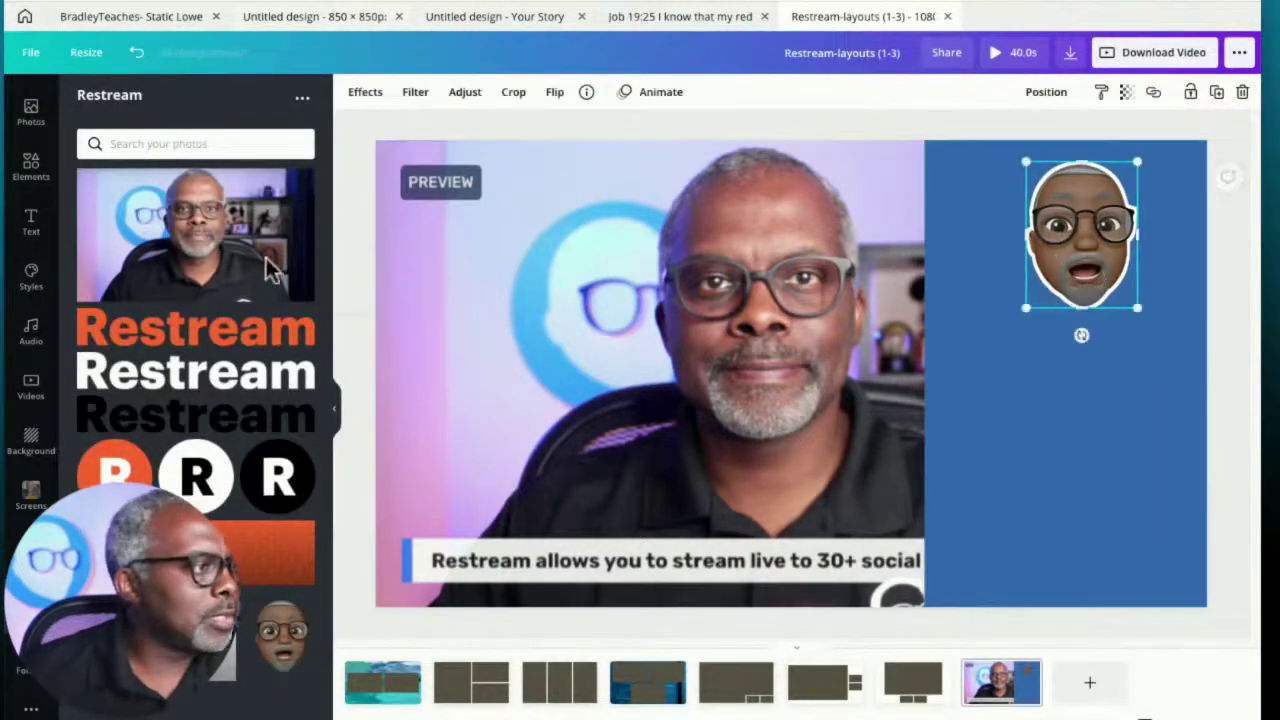
Add a heading below the avatar that reads "Today we're going to learn about..."
{"action": "left_click", "coordinate": [31, 224]}
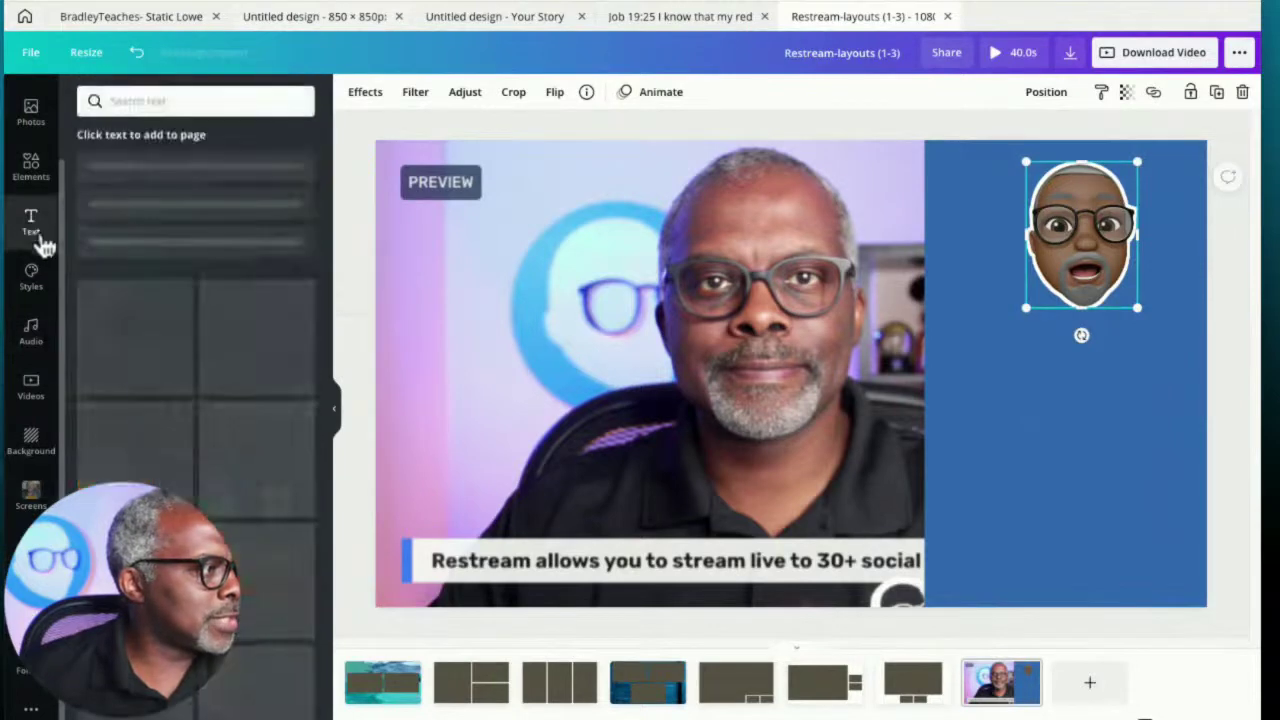
{"action": "left_click", "coordinate": [137, 195]}
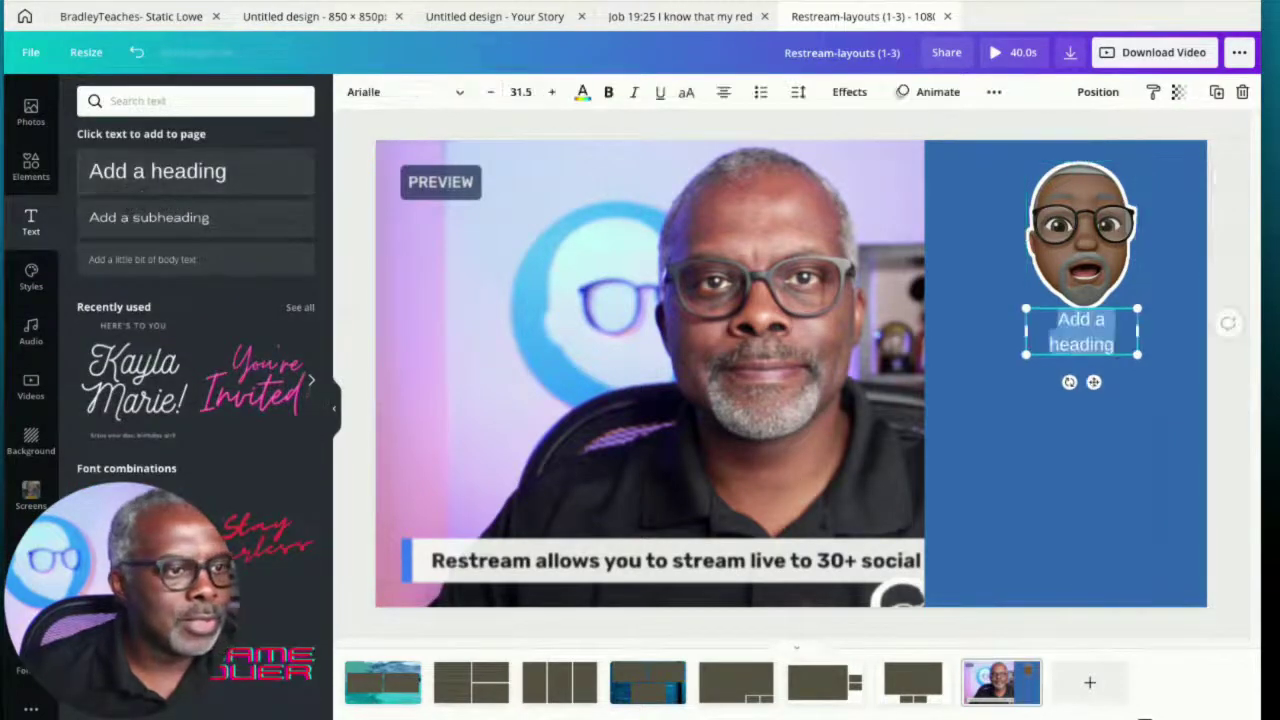
{"action": "left_click", "coordinate": [1086, 324]}
{"action": "triple_click", "coordinate": [1088, 328]}
{"action": "type", "text": "Toda"}
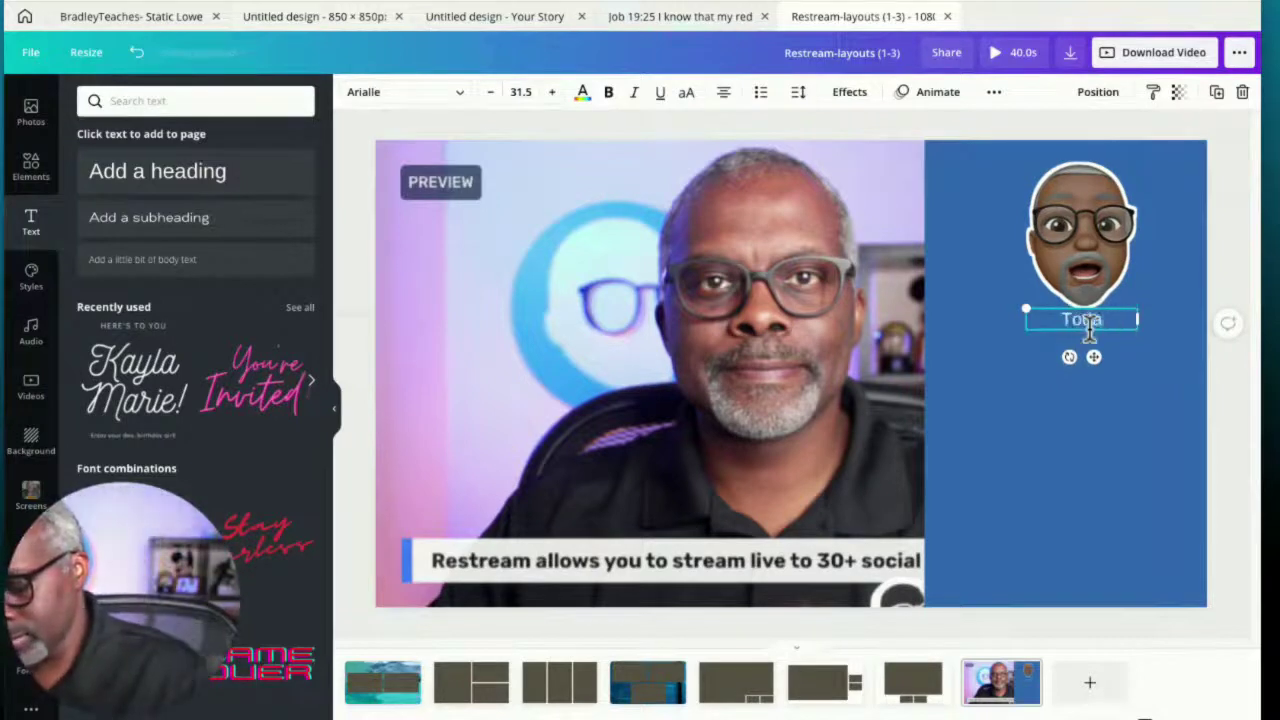
{"action": "type", "text": "y we're g"}
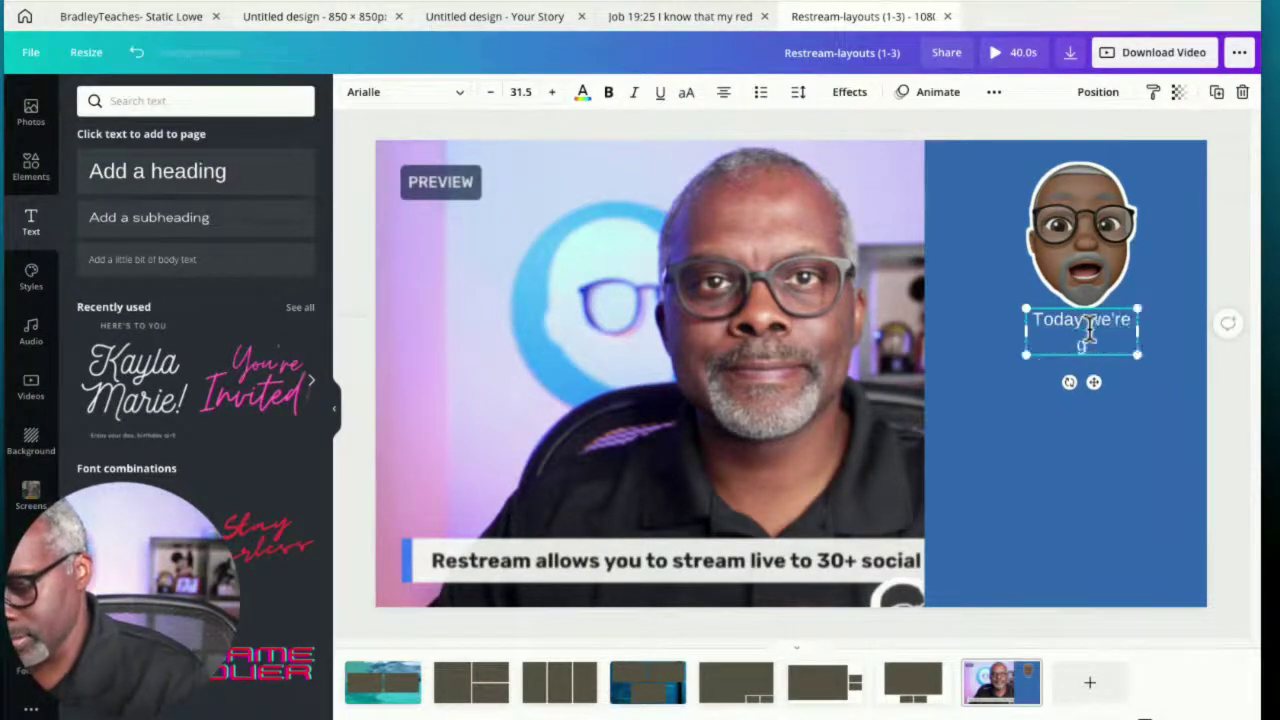
{"action": "type", "text": "oing to learn a"}
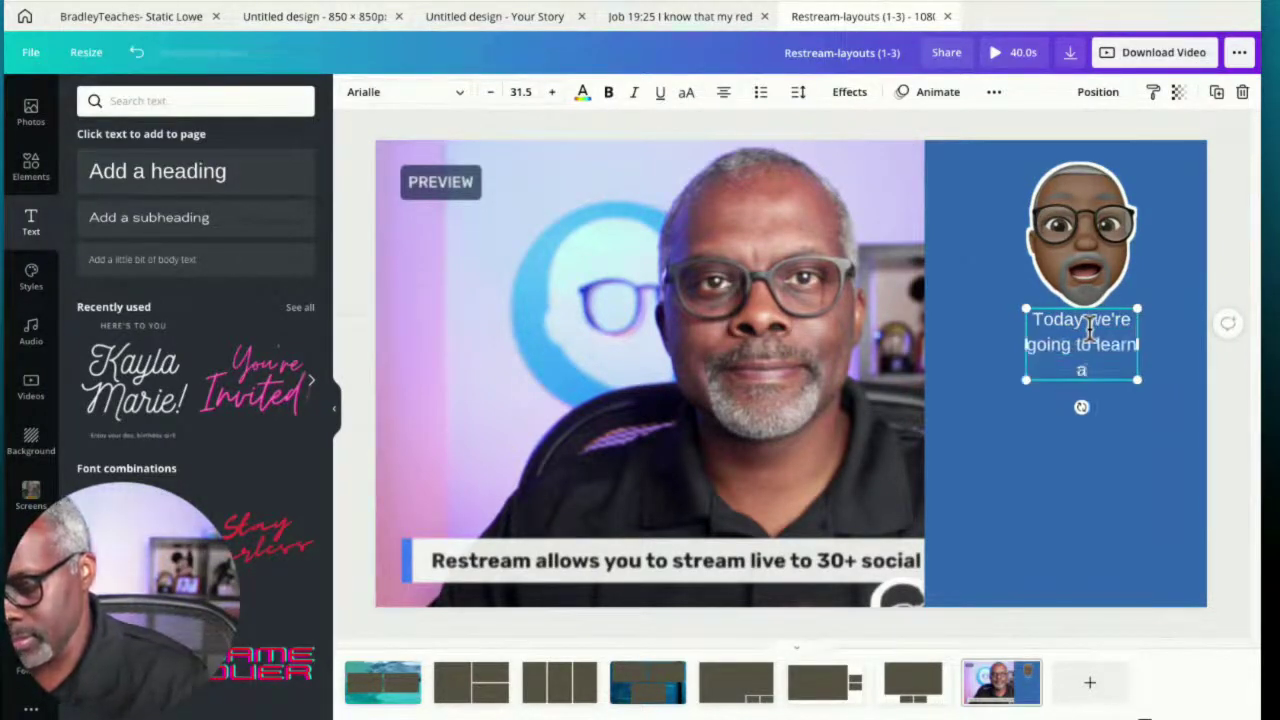
{"action": "type", "text": "bout..."}
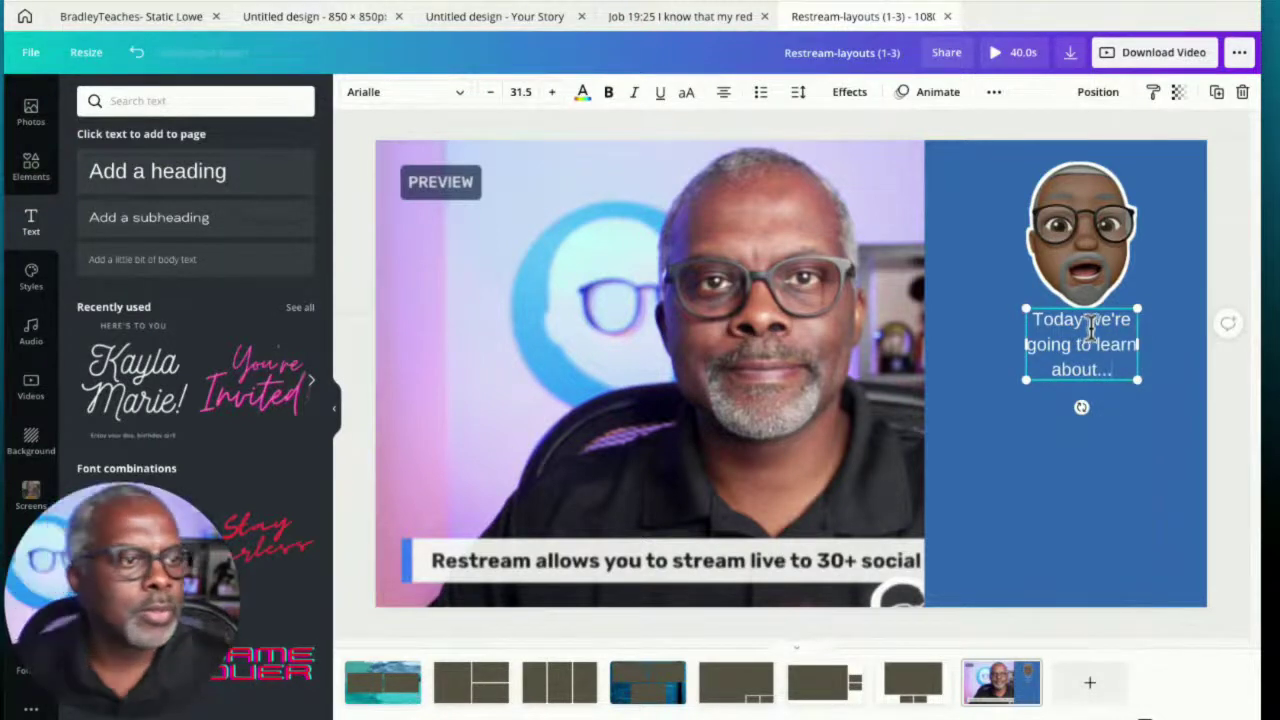
Widen the heading's text box so it wraps onto two lines, and center it a little lower beneath the avatar
{"action": "left_click", "coordinate": [1034, 323]}
{"action": "left_click", "coordinate": [1034, 323]}
{"action": "left_click_drag", "start_coordinate": [1026, 344], "coordinate": [959, 338]}
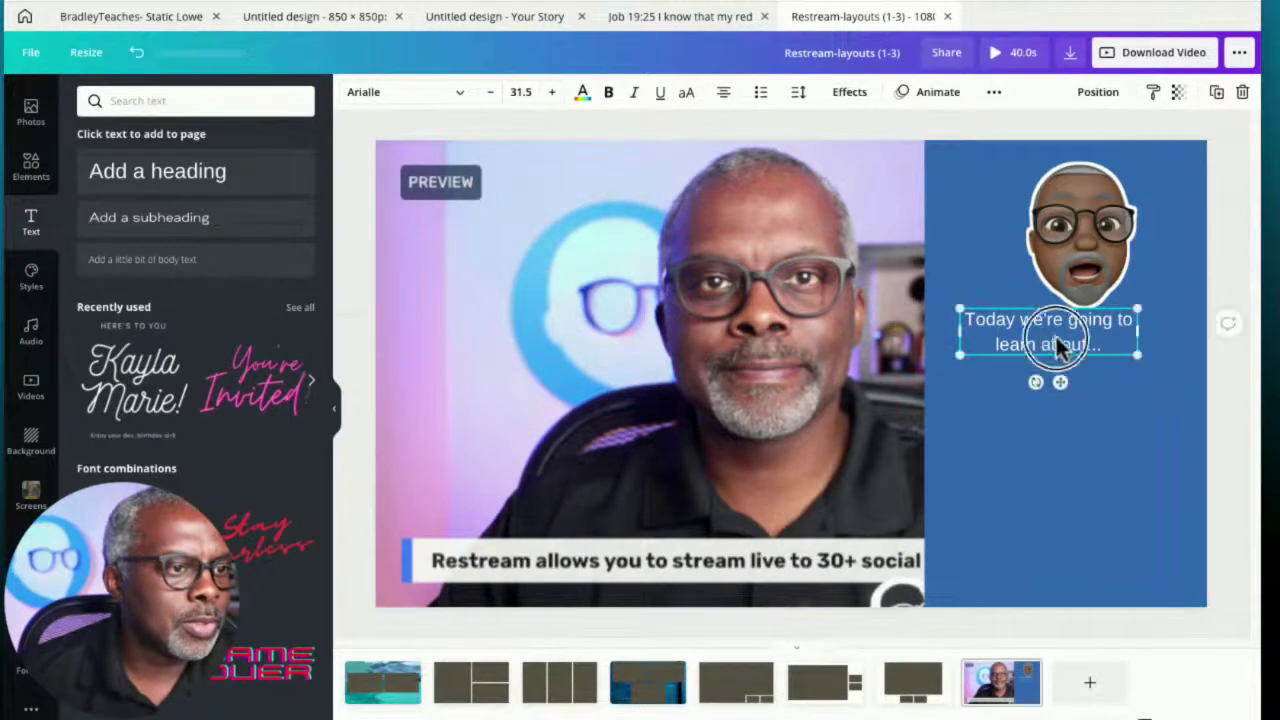
{"action": "left_click_drag", "start_coordinate": [1055, 334], "coordinate": [1074, 343]}
{"action": "double_click", "coordinate": [1073, 343]}
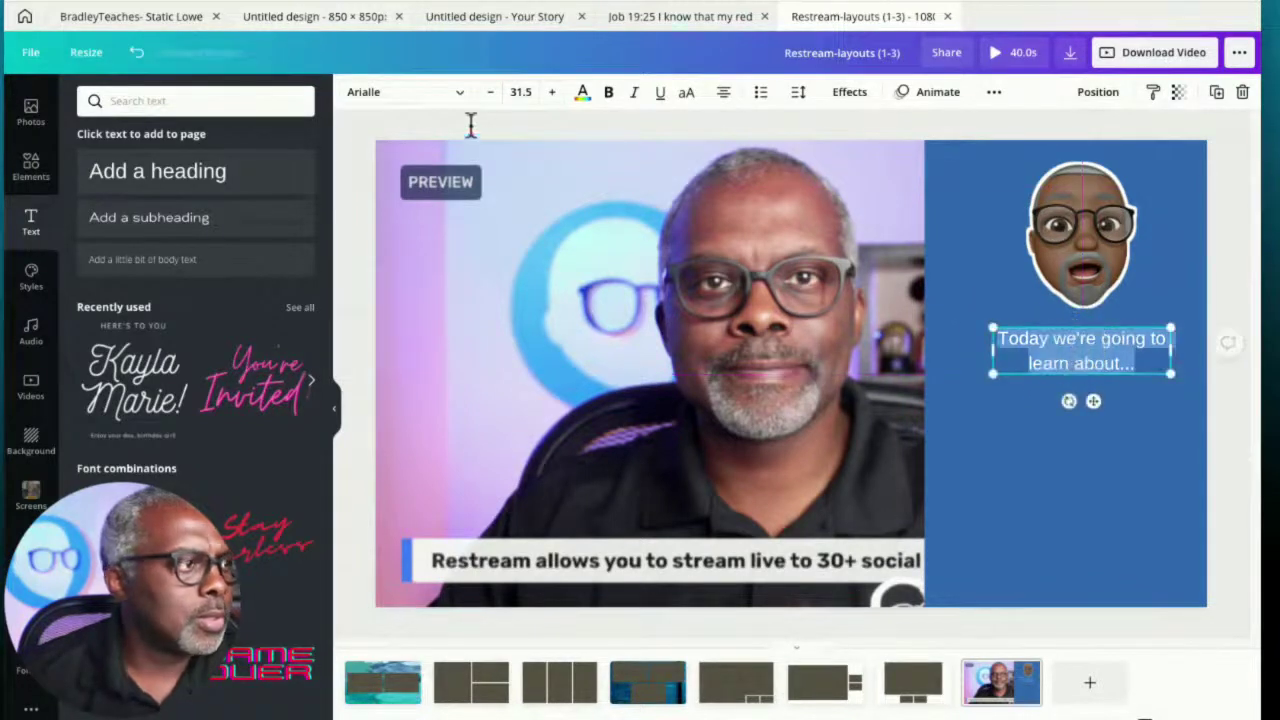
Make the heading below the avatar bold, and set the blue side panel's transparency to about 70
{"action": "left_click", "coordinate": [607, 91]}
{"action": "left_click", "coordinate": [1108, 430]}
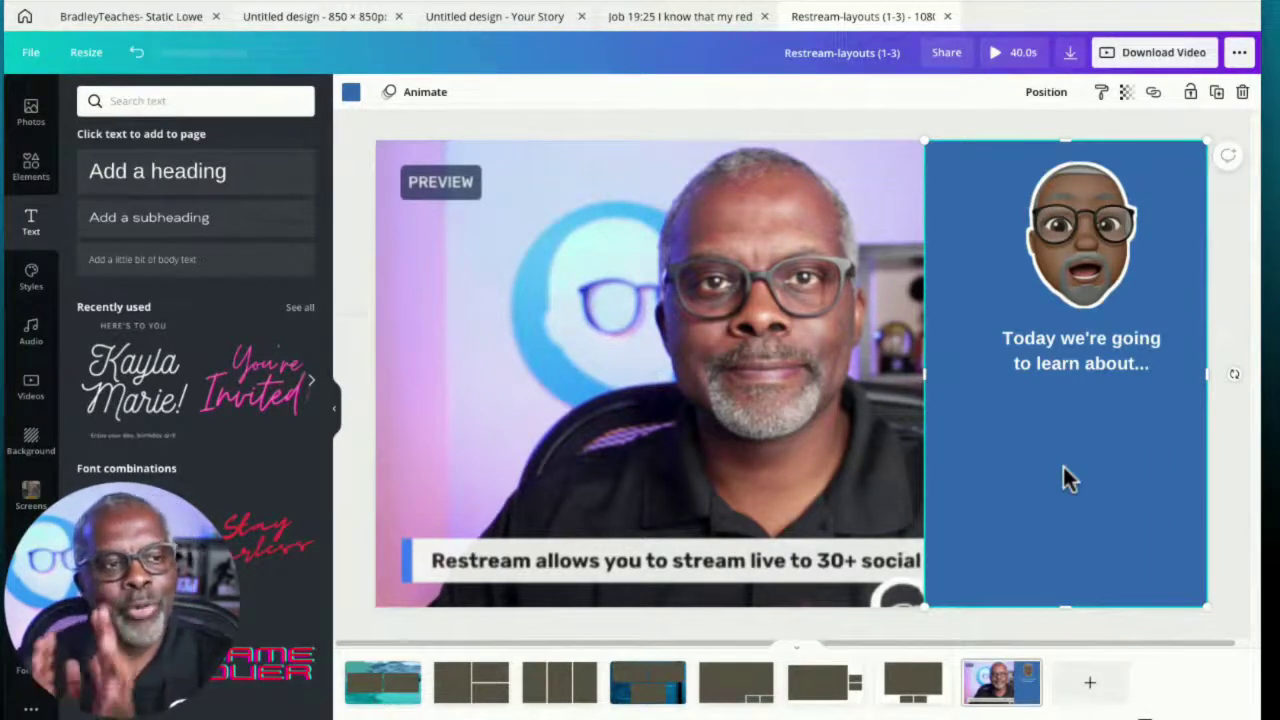
{"action": "left_click", "coordinate": [1126, 91]}
{"action": "left_click_drag", "start_coordinate": [1076, 145], "coordinate": [1052, 160]}
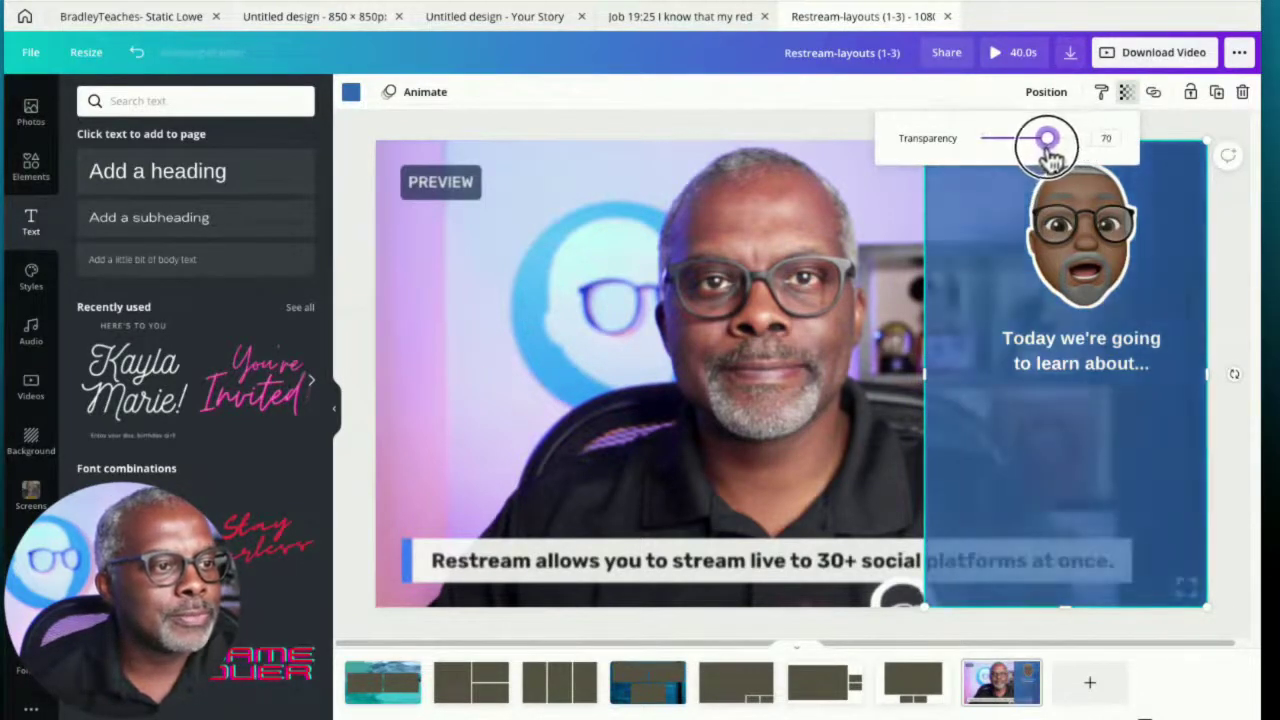
Detach the camera preview image from the page background and delete it
{"action": "left_click", "coordinate": [812, 278]}
{"action": "right_click", "coordinate": [790, 284]}
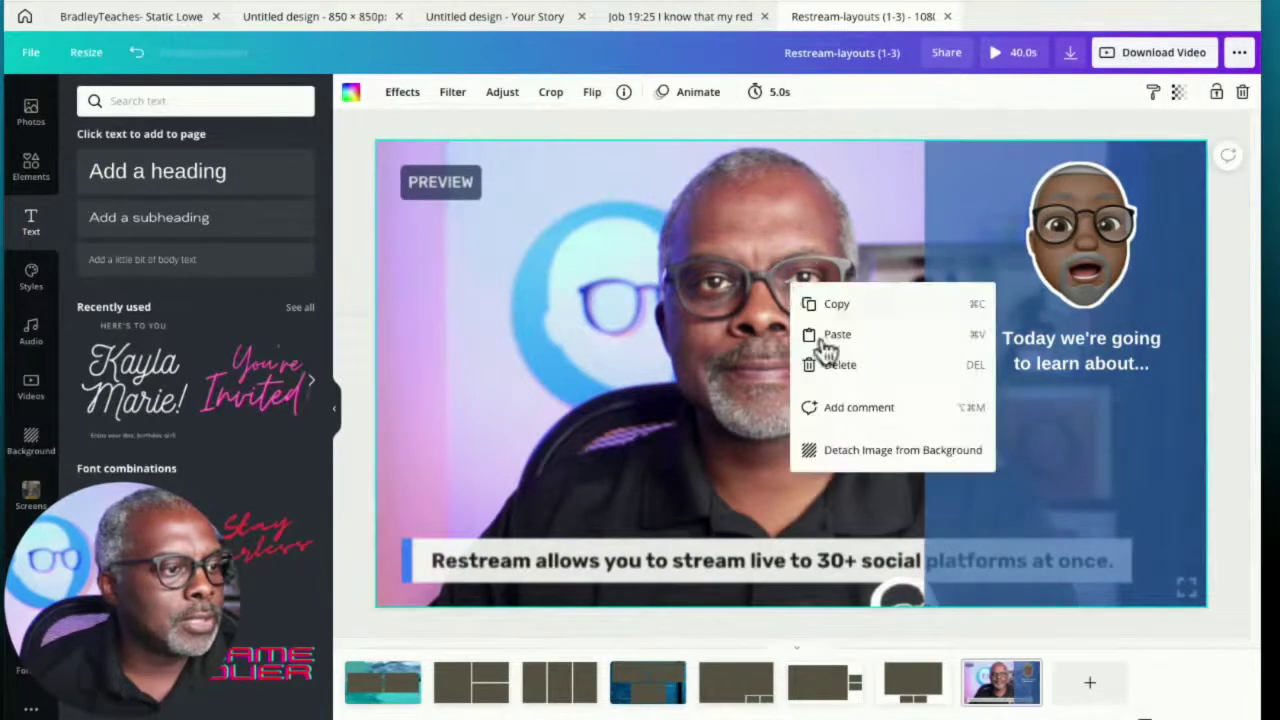
{"action": "left_click", "coordinate": [874, 451]}
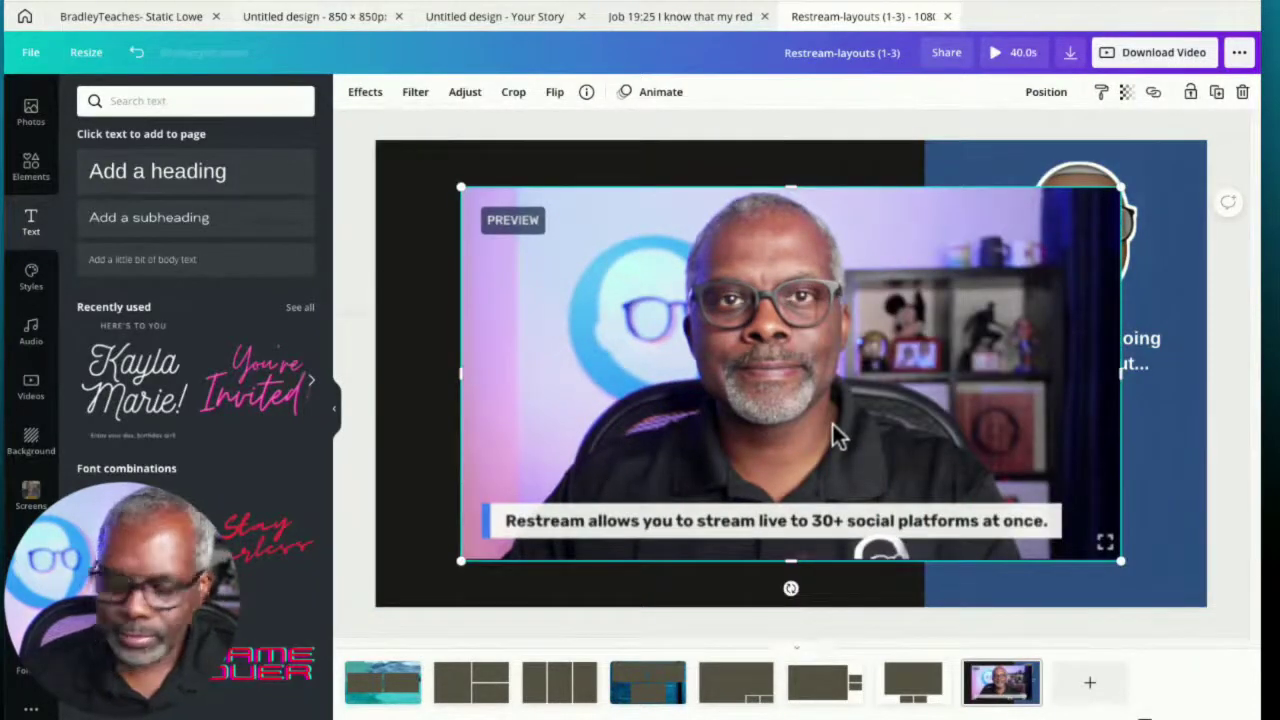
{"action": "key", "text": "Delete"}
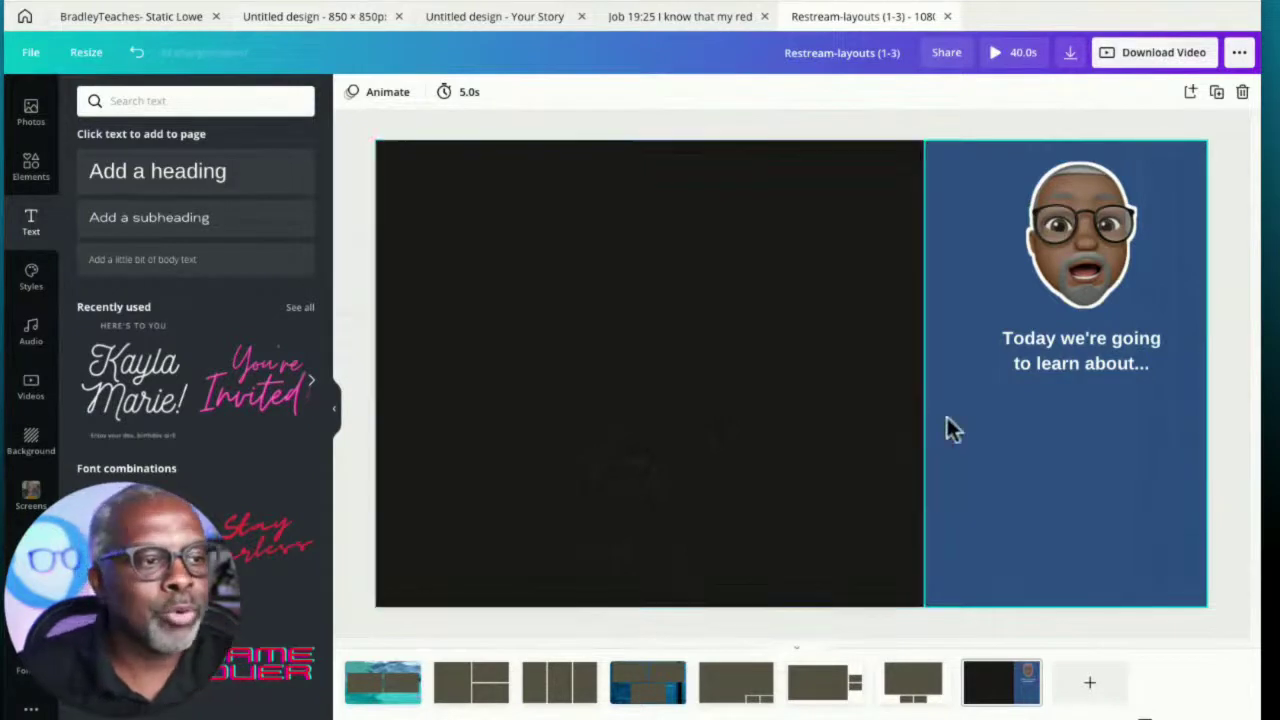
Shift the heading and the avatar slightly to the left to center them in the blue panel
{"action": "left_click_drag", "start_coordinate": [1081, 358], "coordinate": [1067, 350]}
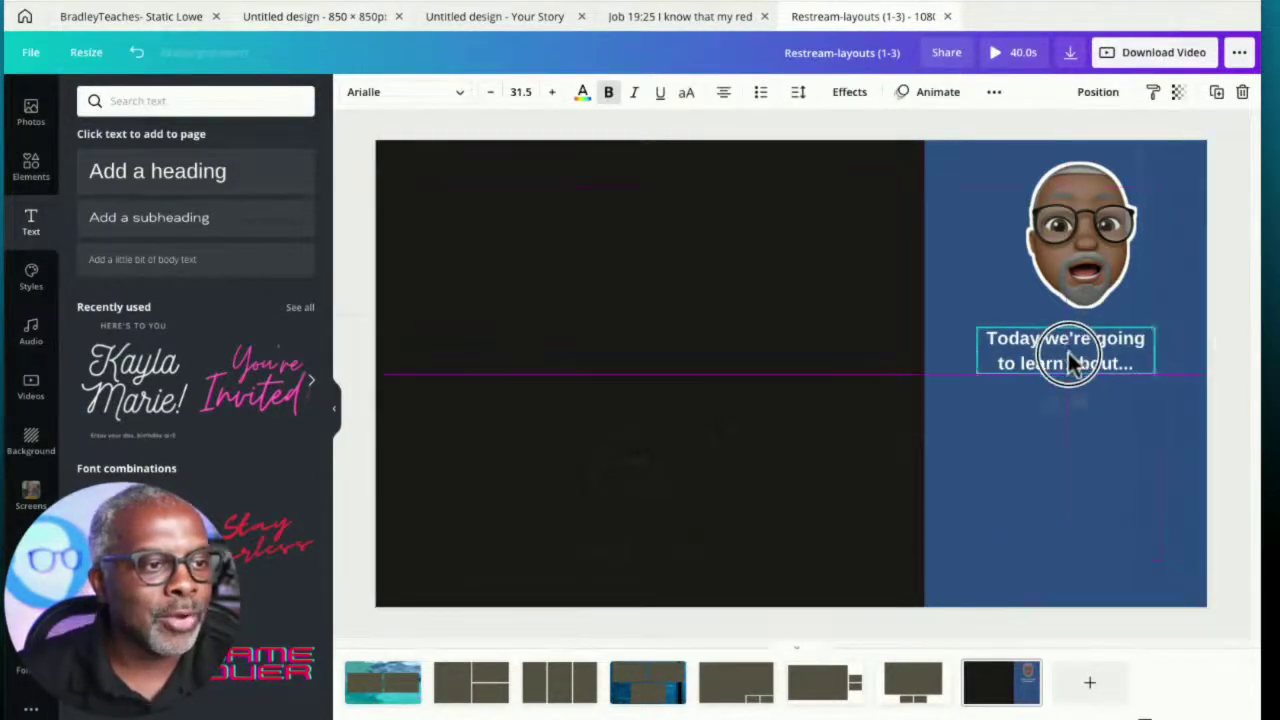
{"action": "left_click_drag", "start_coordinate": [1091, 250], "coordinate": [1075, 249]}
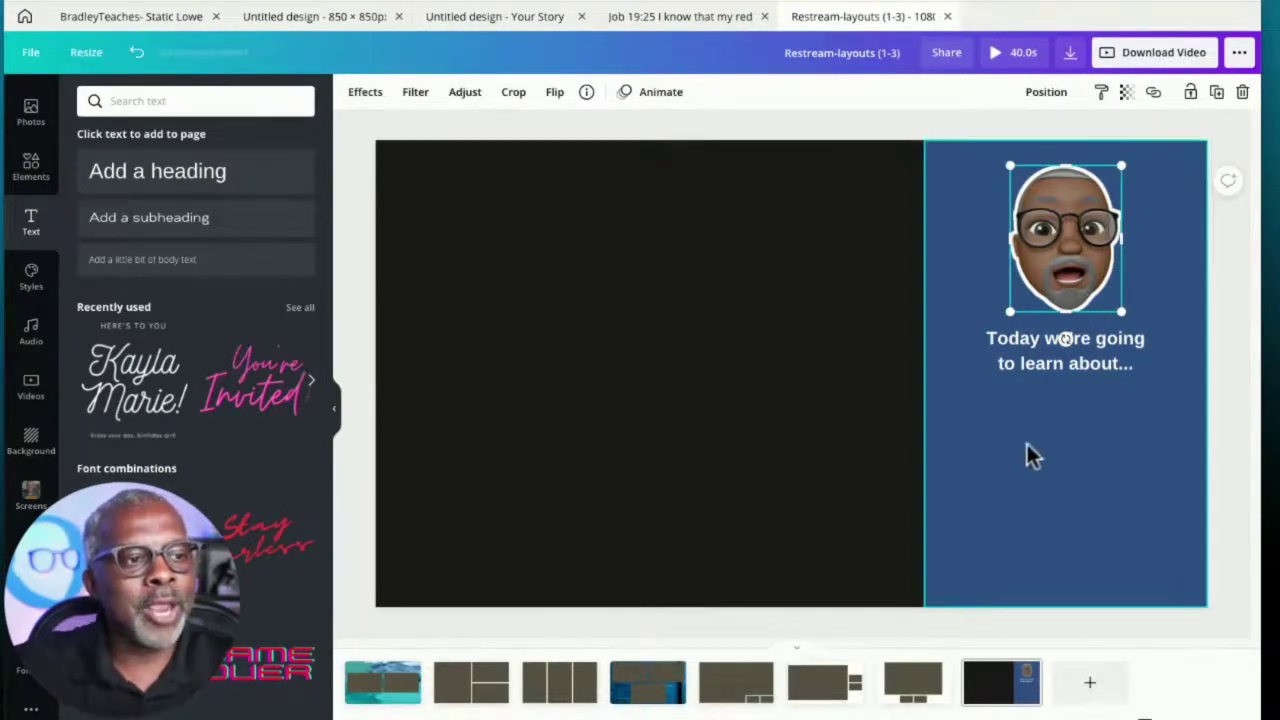
{"action": "left_click", "coordinate": [970, 128]}
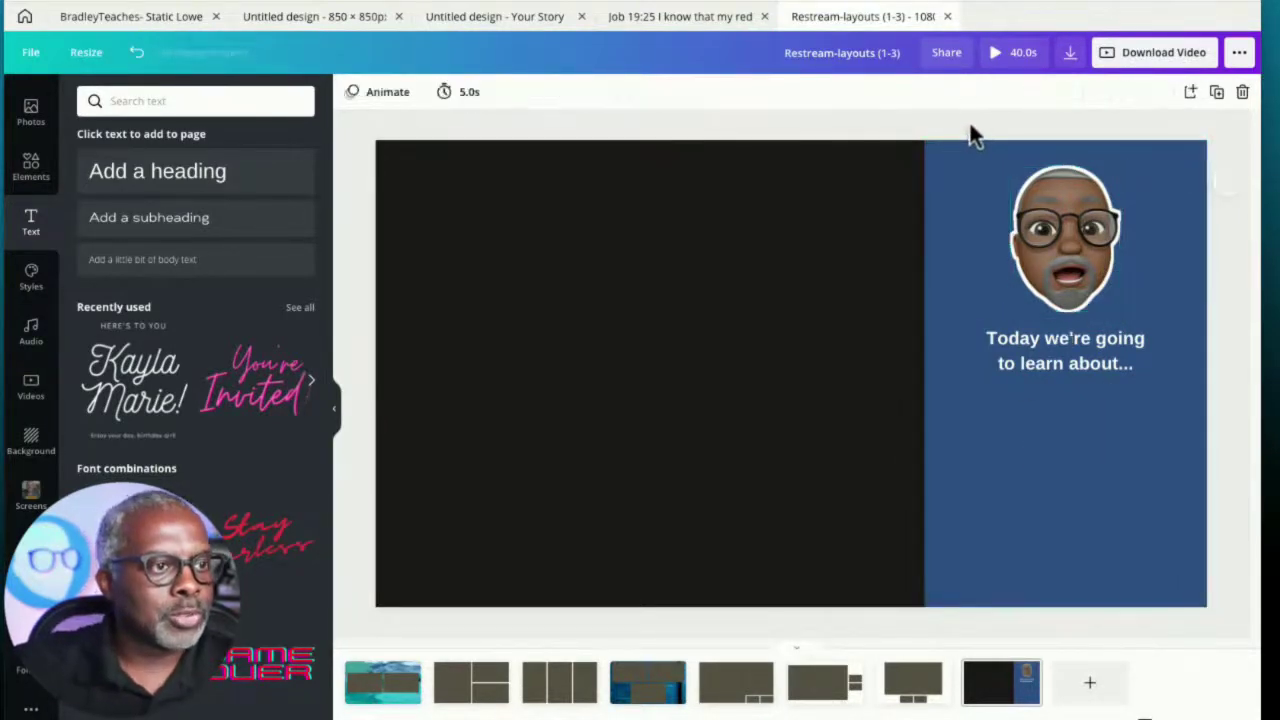
Set up the design's download as a PNG file with a transparent background
{"action": "left_click", "coordinate": [1068, 55]}
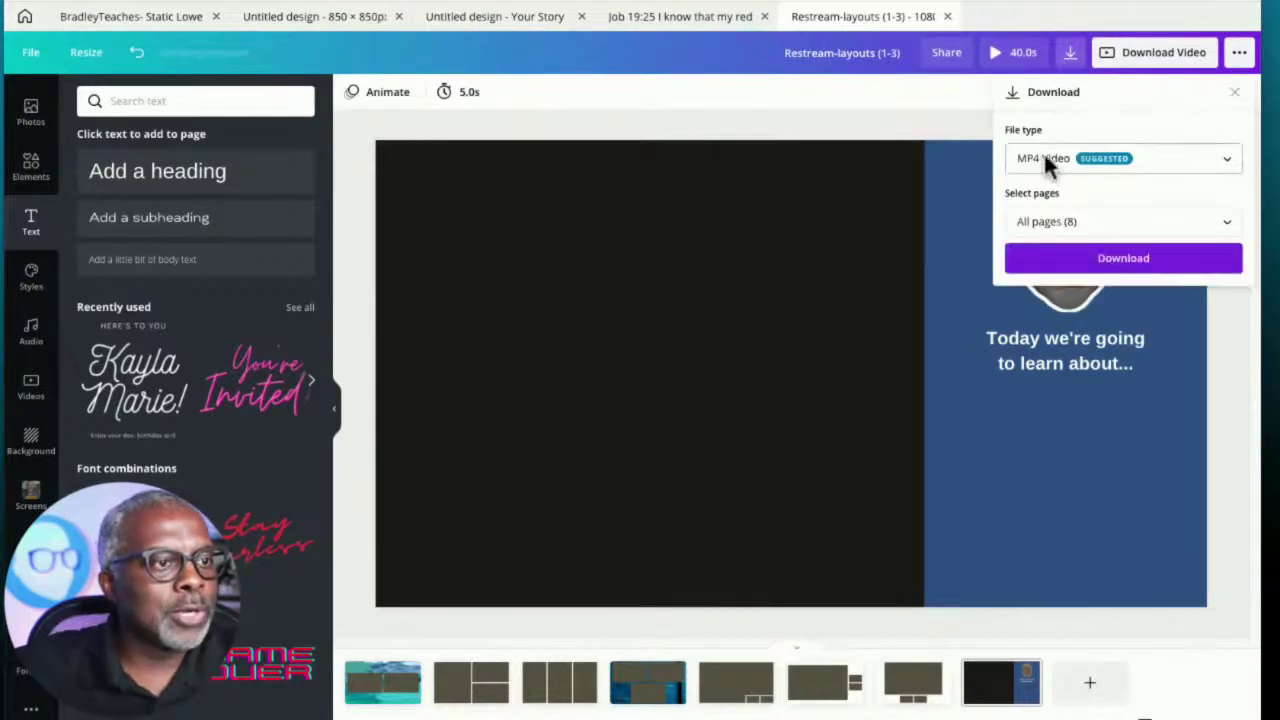
{"action": "left_click", "coordinate": [1190, 177]}
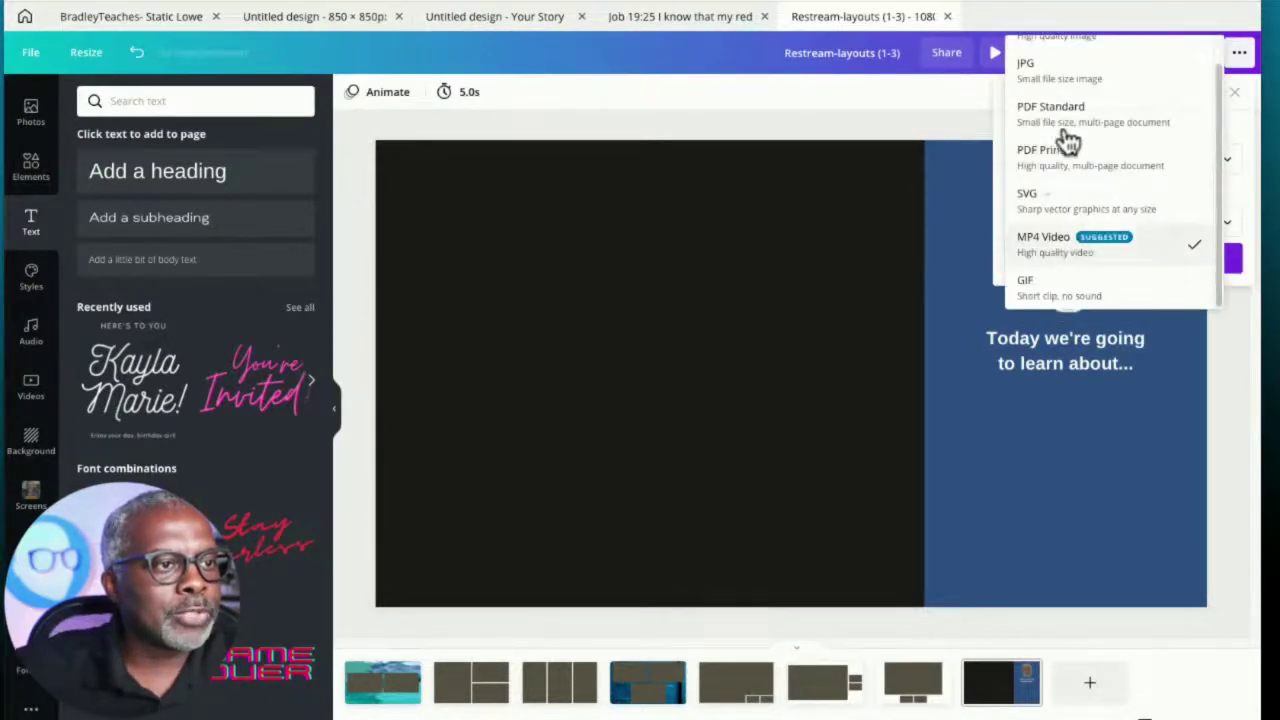
{"action": "scroll", "coordinate": [1063, 137], "scroll_direction": "up", "scroll_amount": 1}
{"action": "left_click", "coordinate": [1048, 66]}
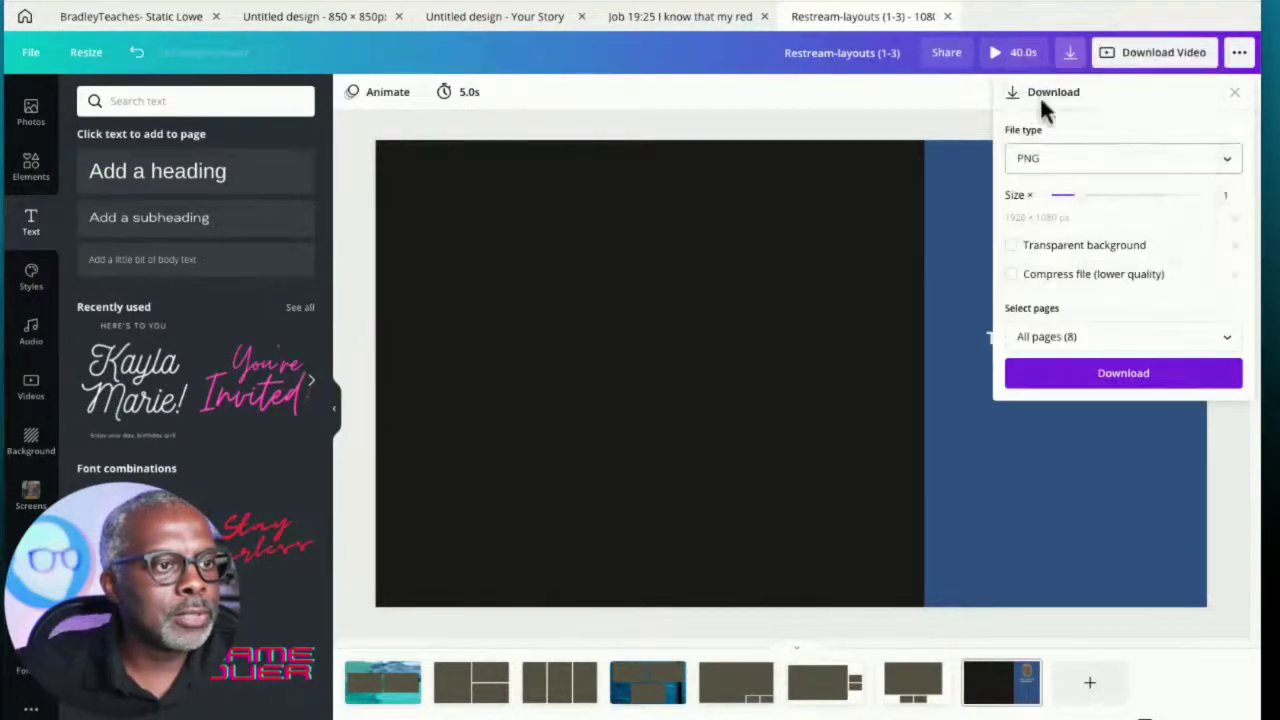
{"action": "left_click", "coordinate": [1012, 246]}
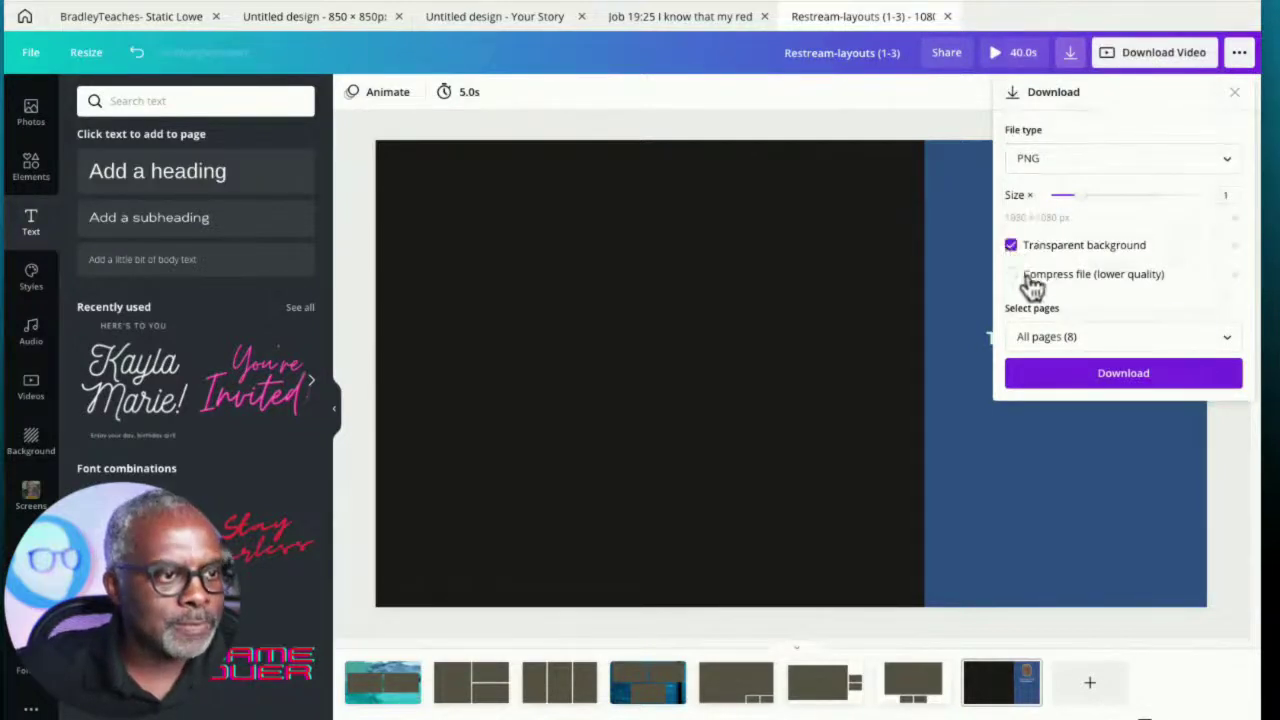
Download only page 8 and save it as "Restream-layouts (1-3).png" in Downloads, replacing the existing file
{"action": "left_click", "coordinate": [1146, 345]}
{"action": "scroll", "coordinate": [1148, 443], "scroll_direction": "down", "scroll_amount": 3}
{"action": "left_click", "coordinate": [1212, 521]}
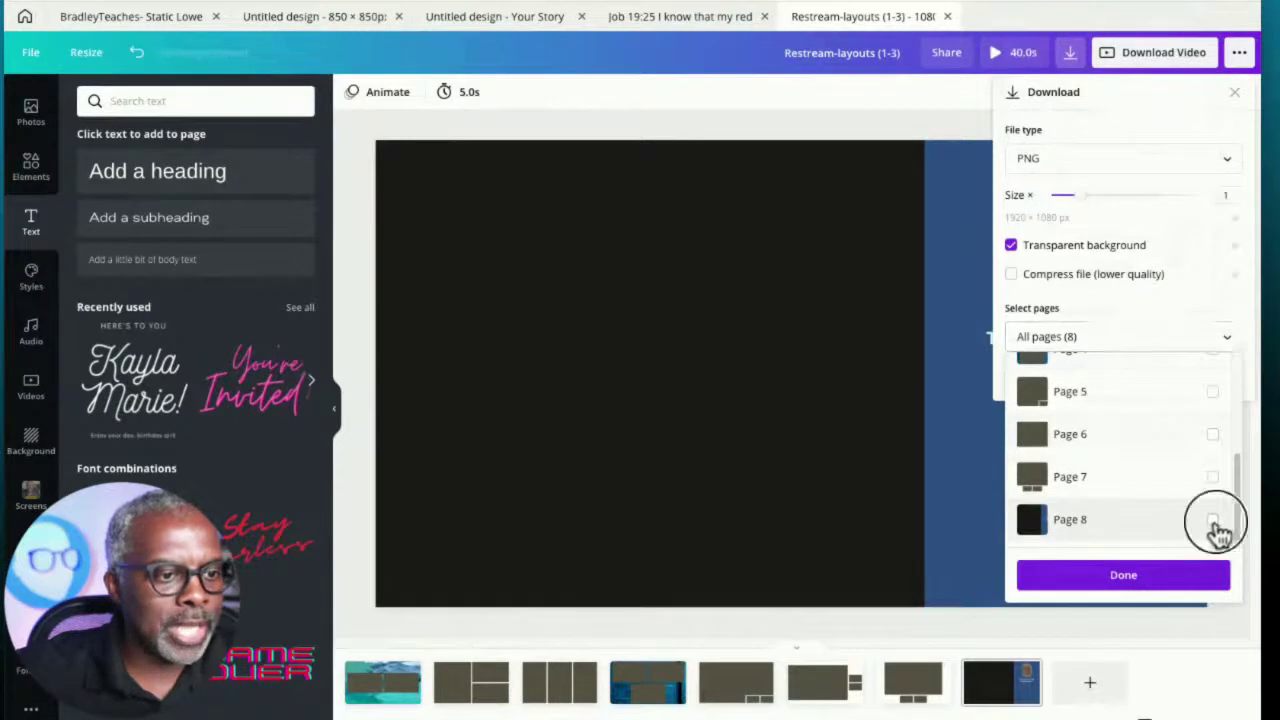
{"action": "left_click", "coordinate": [1168, 572]}
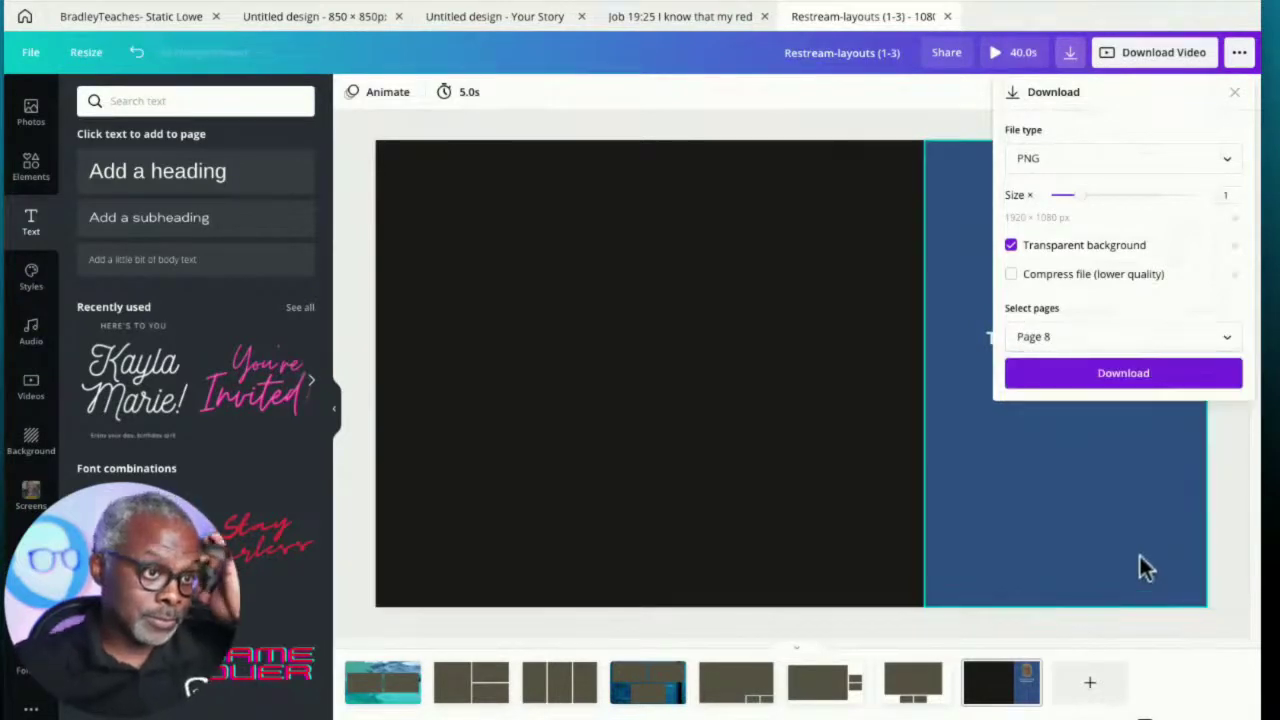
{"action": "left_click", "coordinate": [1118, 382]}
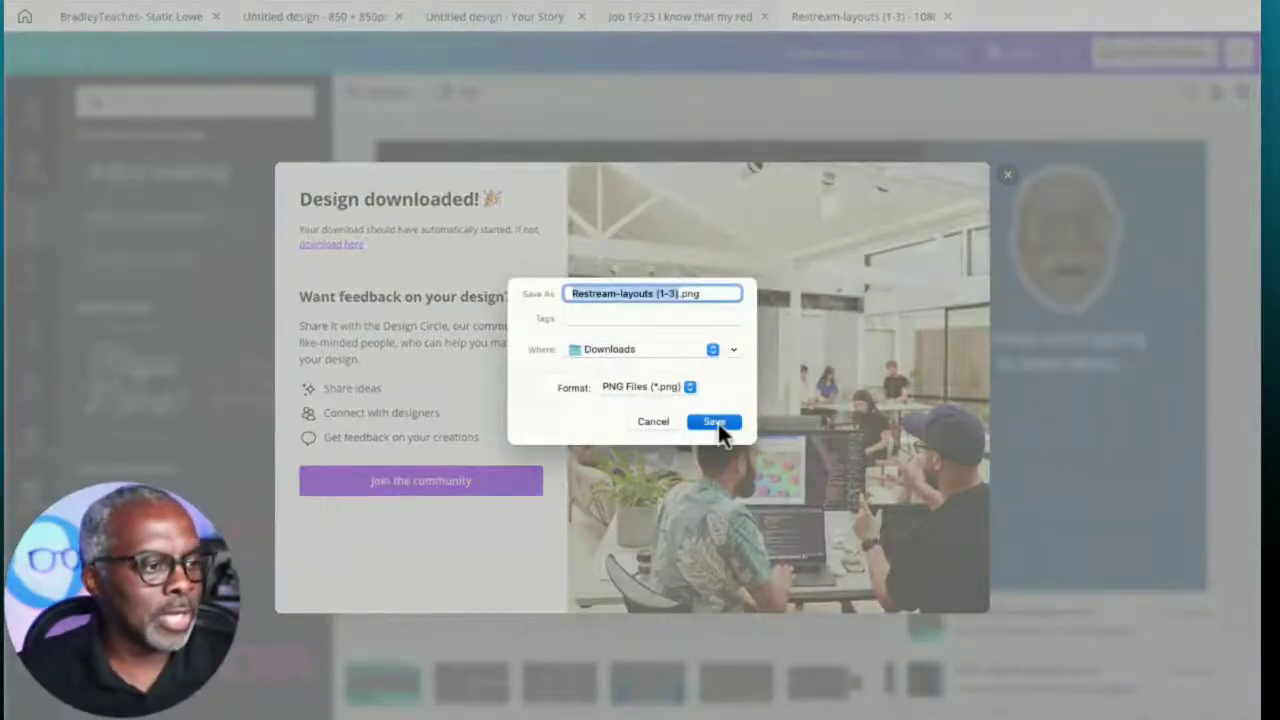
{"action": "left_click", "coordinate": [717, 421]}
{"action": "left_click", "coordinate": [687, 447]}
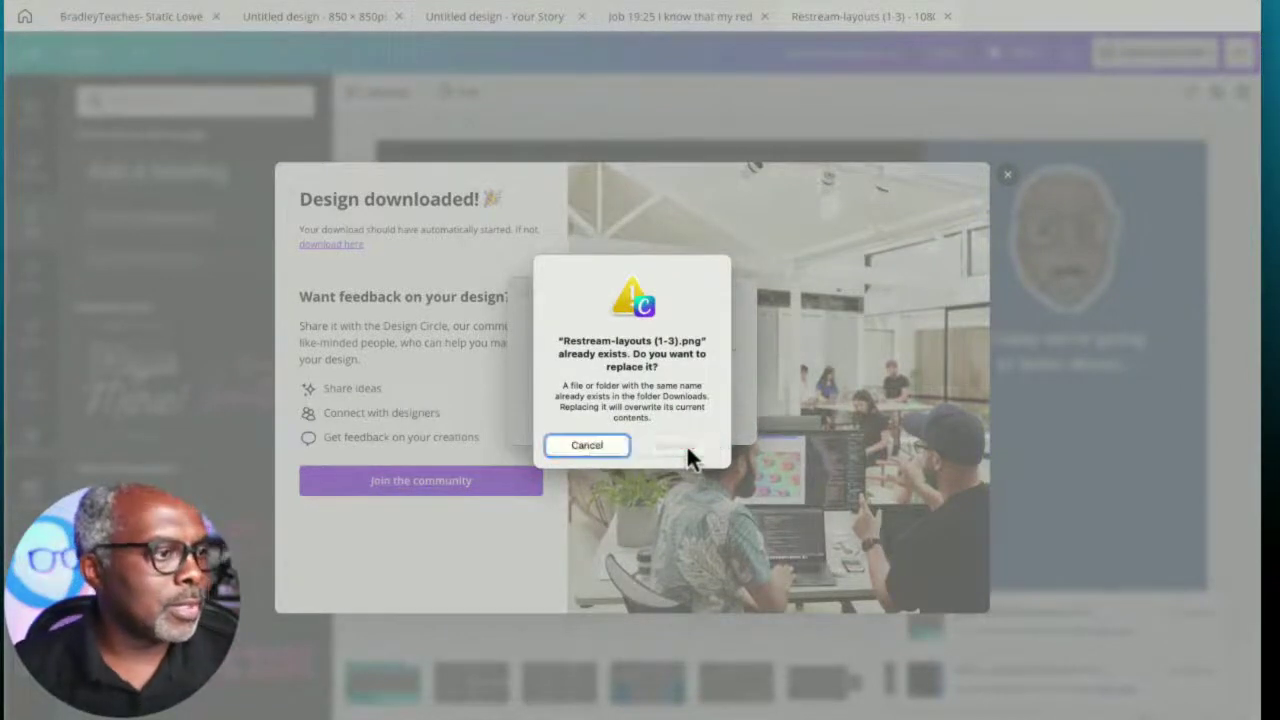
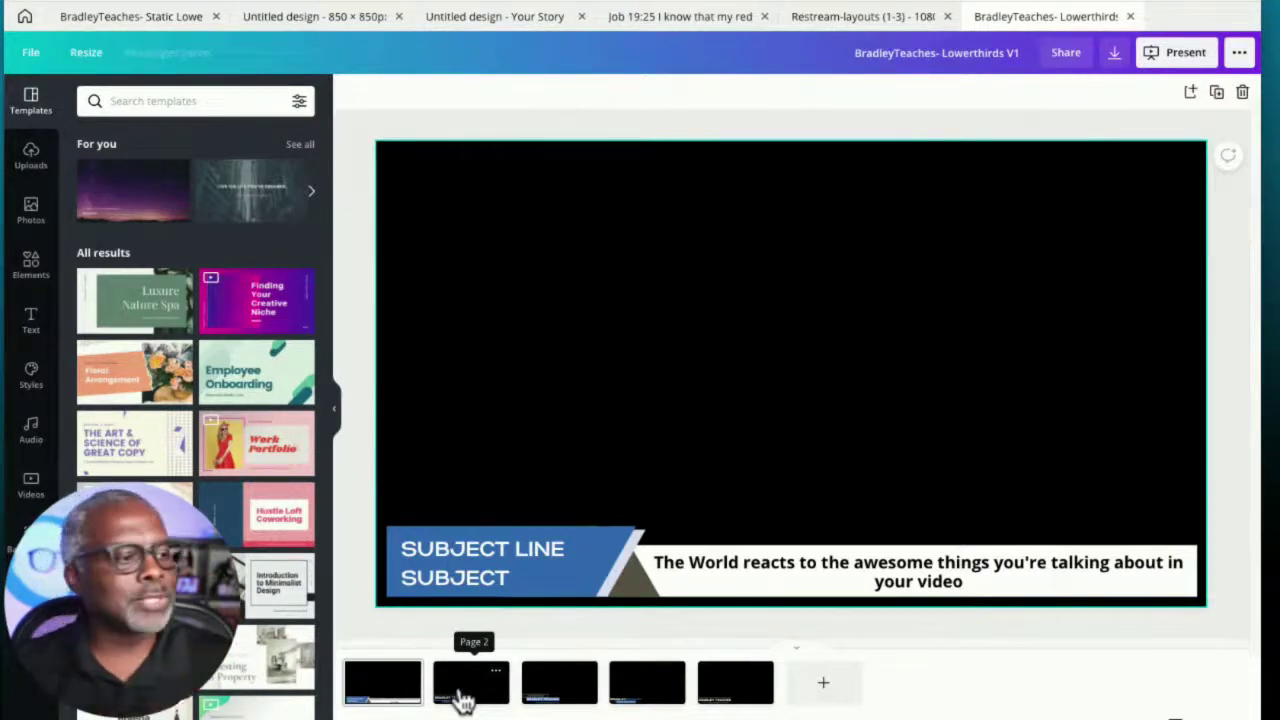
Go to page 3 of the lower-thirds design and open the Restream image folder
{"action": "left_click", "coordinate": [463, 700]}
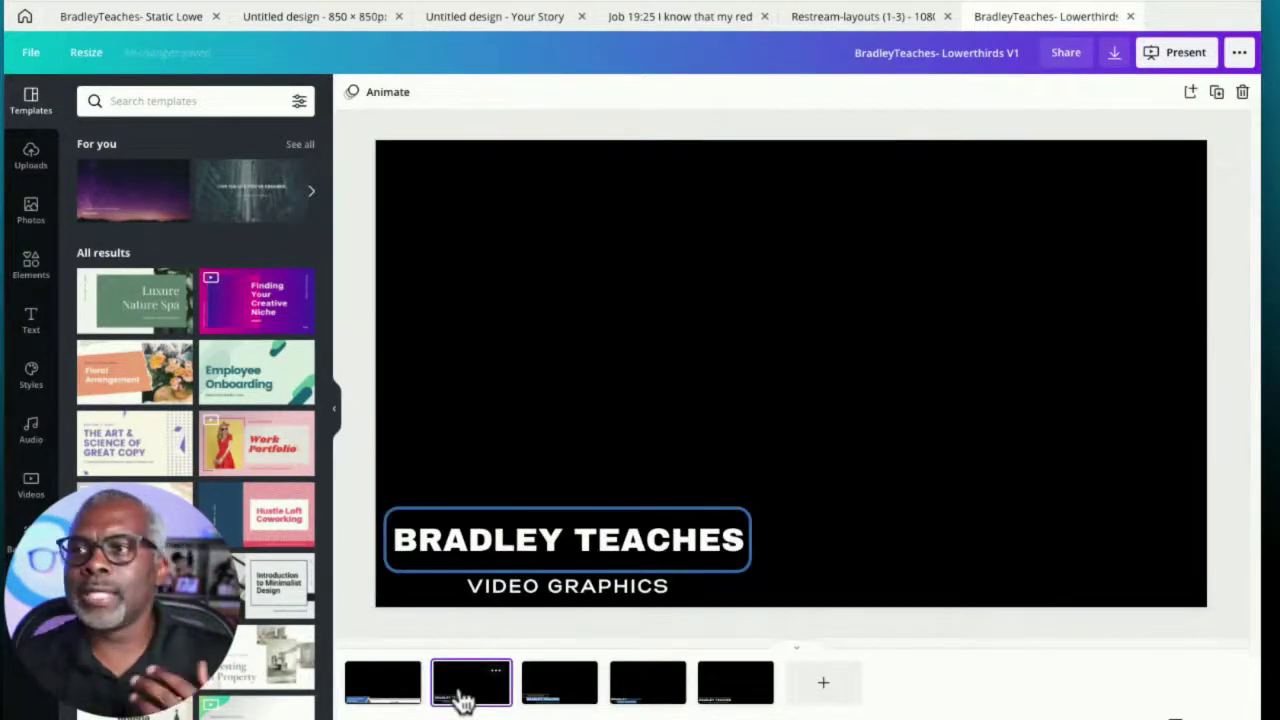
{"action": "left_click", "coordinate": [558, 698]}
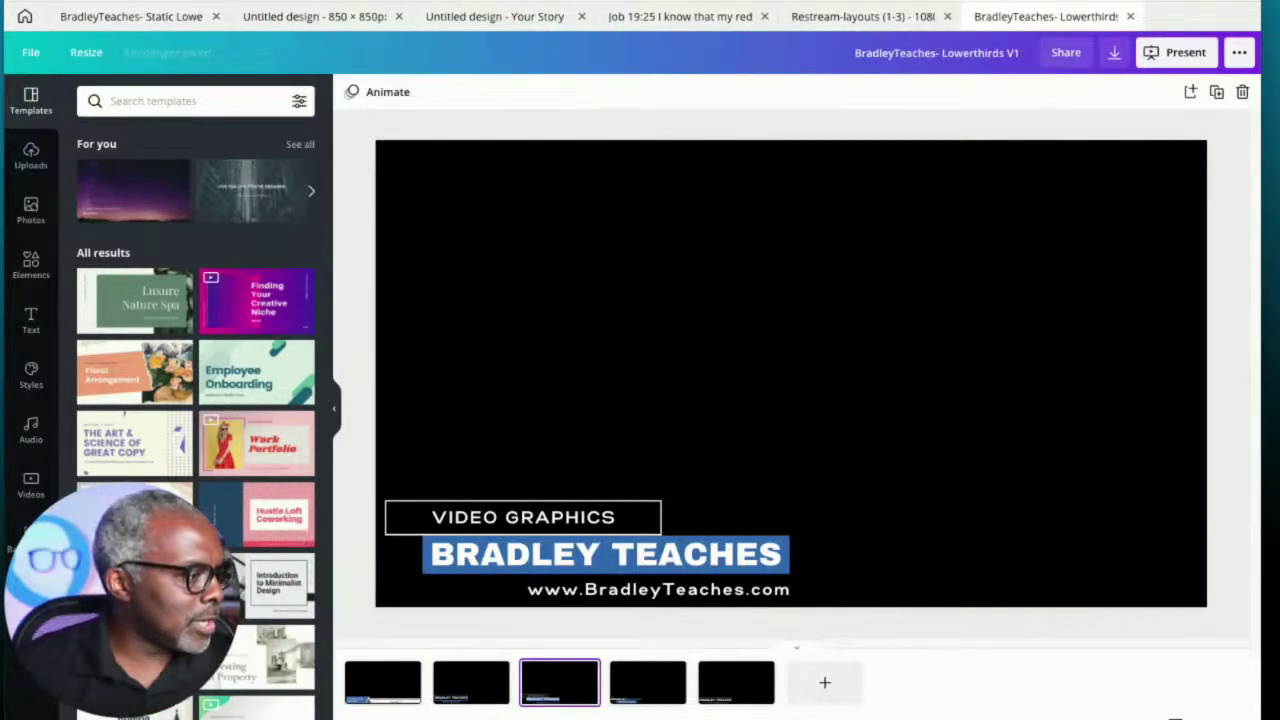
{"action": "left_click", "coordinate": [31, 540]}
{"action": "left_click", "coordinate": [31, 595]}
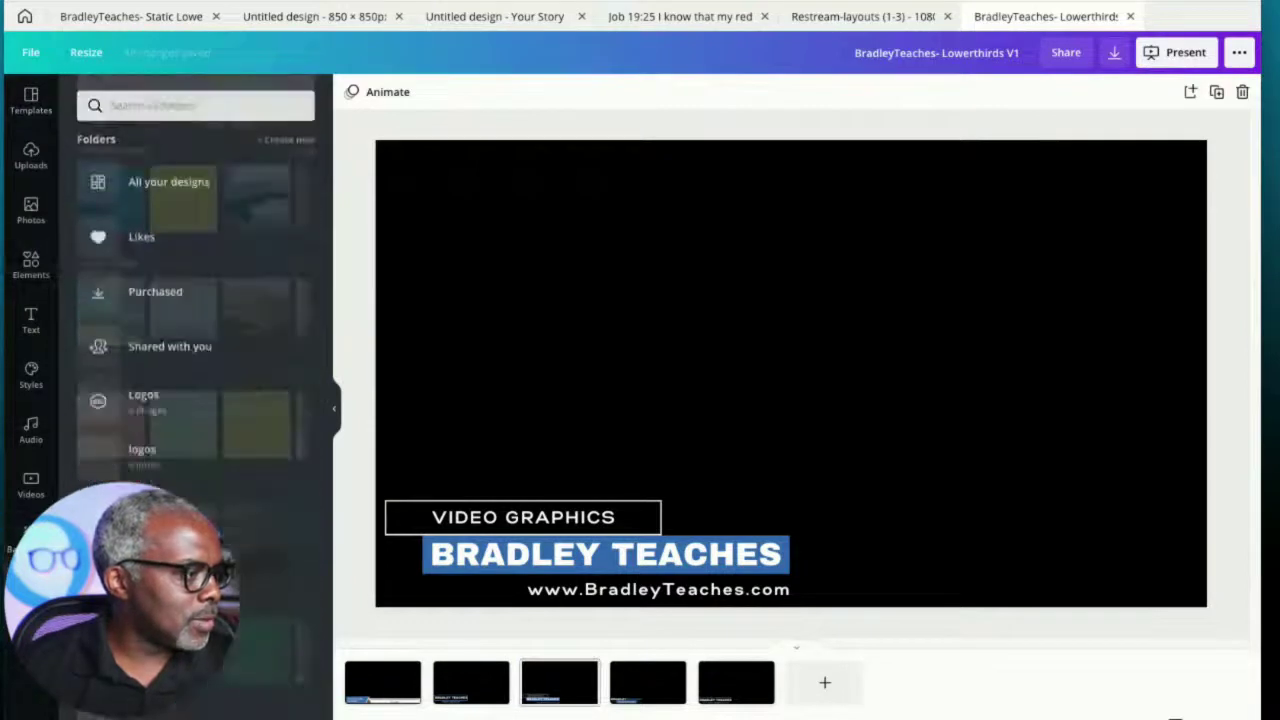
{"action": "scroll", "coordinate": [250, 640], "scroll_direction": "down", "scroll_amount": 1}
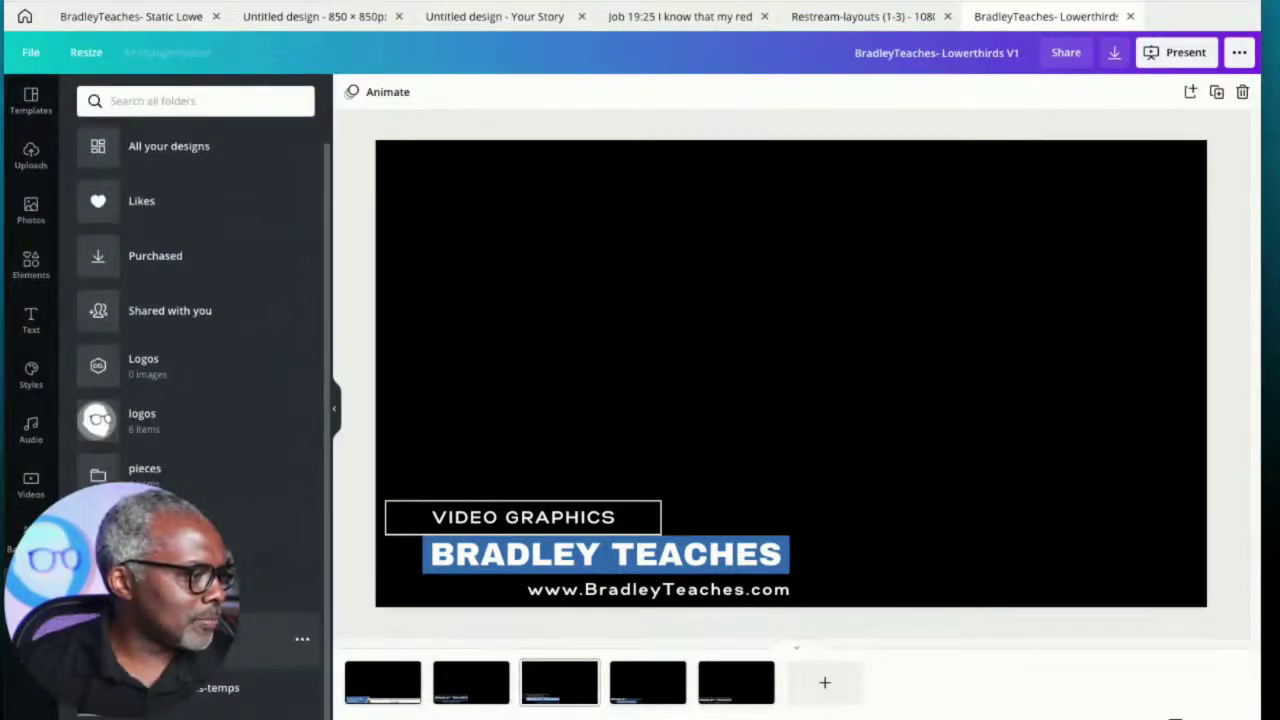
{"action": "left_click", "coordinate": [250, 640]}
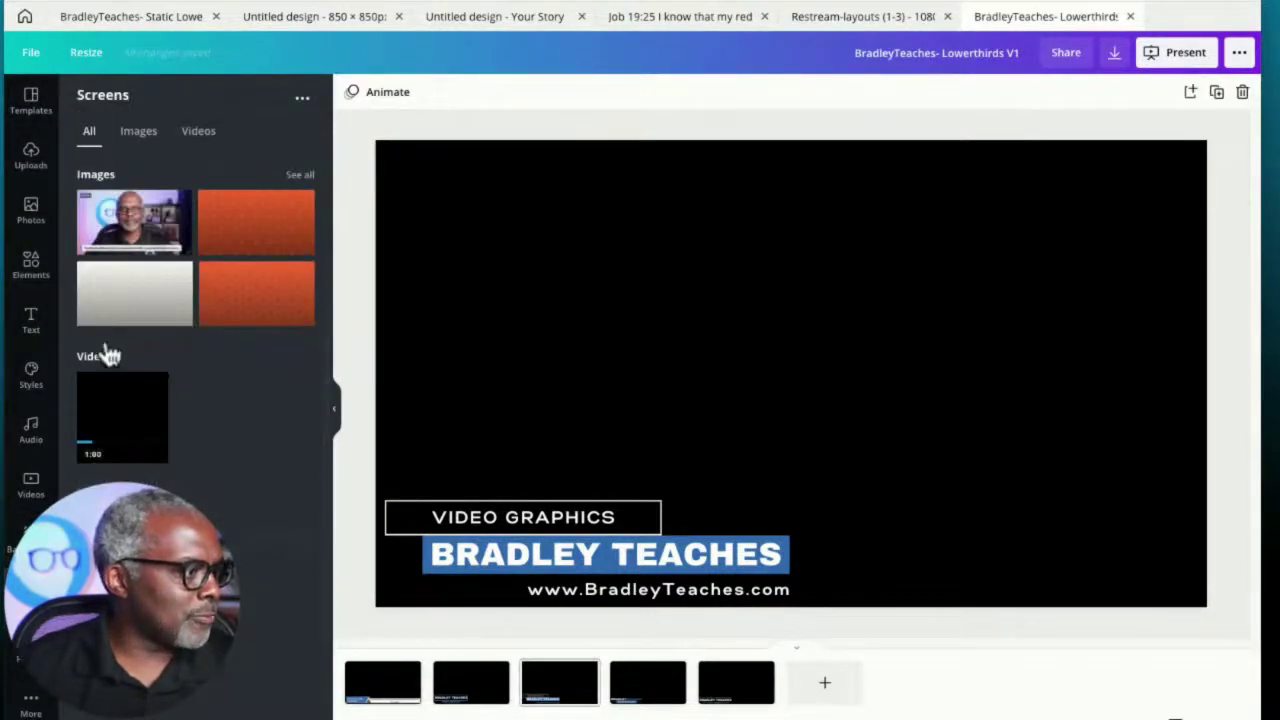
{"action": "left_click", "coordinate": [22, 663]}
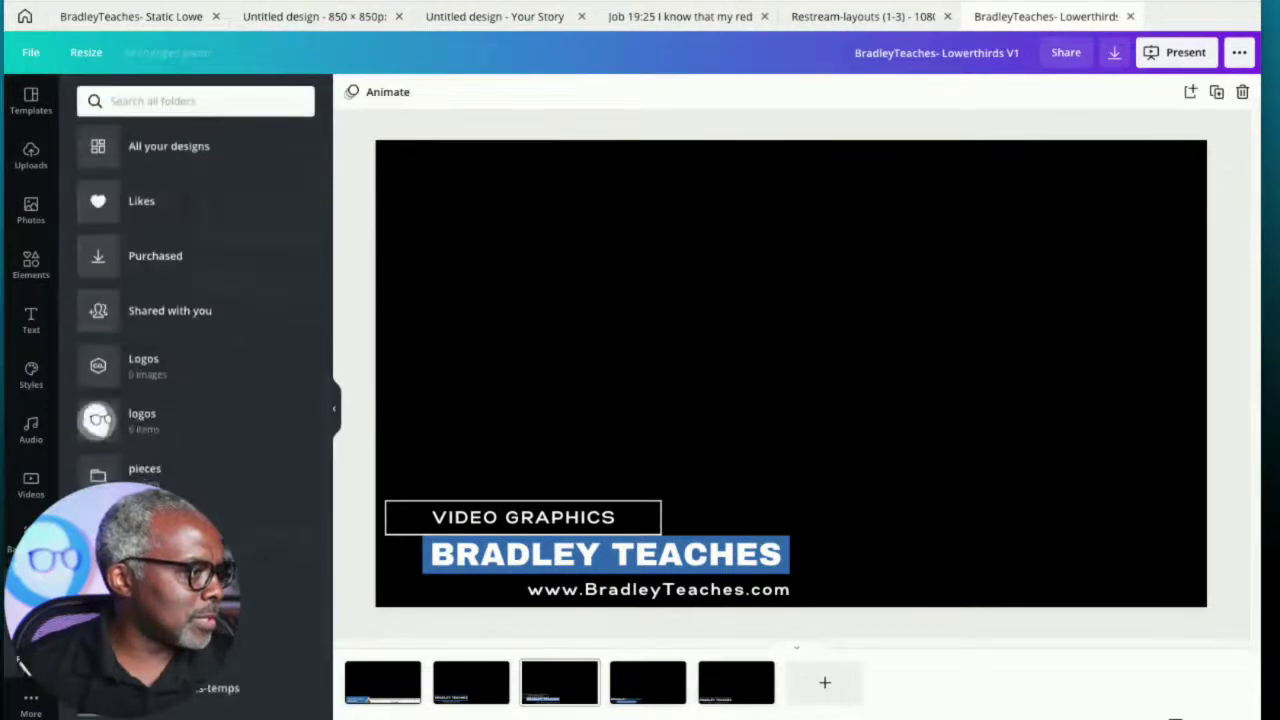
{"action": "left_click", "coordinate": [200, 529]}
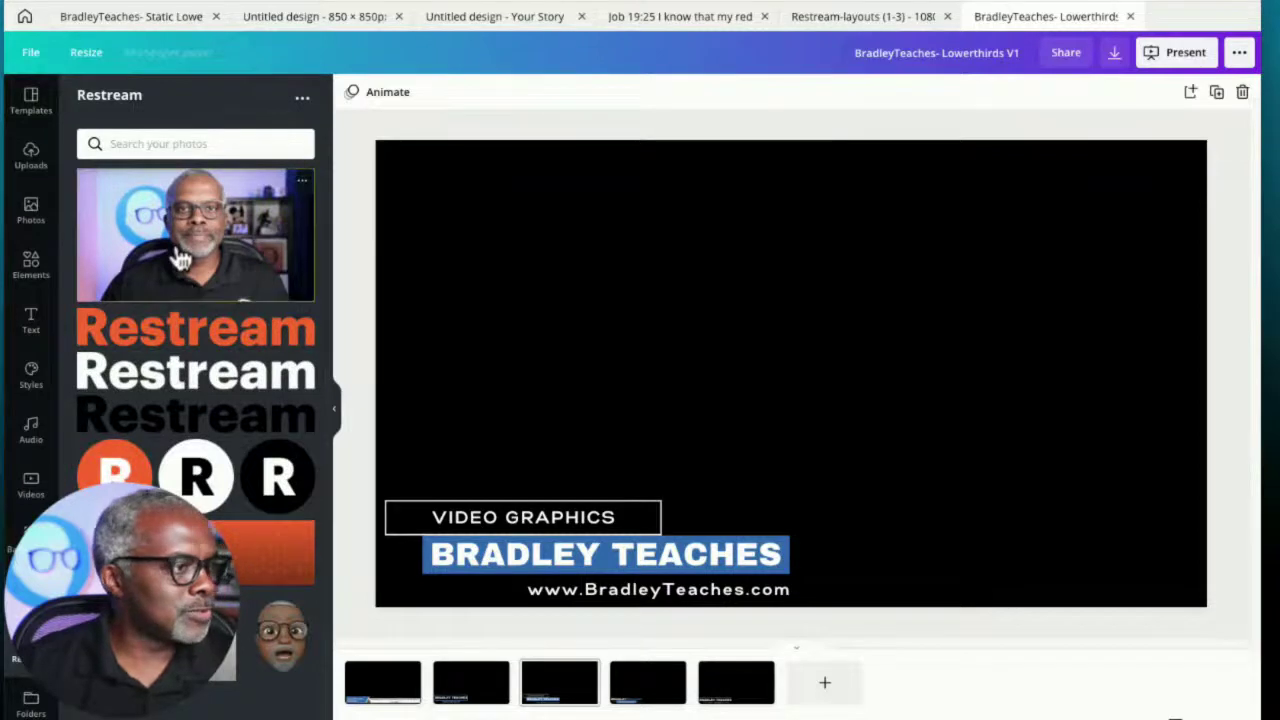
Add the camera photo from the Restream folder to page 3 and enlarge it from the upper-left corner to cover the page
{"action": "left_click", "coordinate": [178, 258]}
{"action": "left_click_drag", "start_coordinate": [654, 423], "coordinate": [494, 320]}
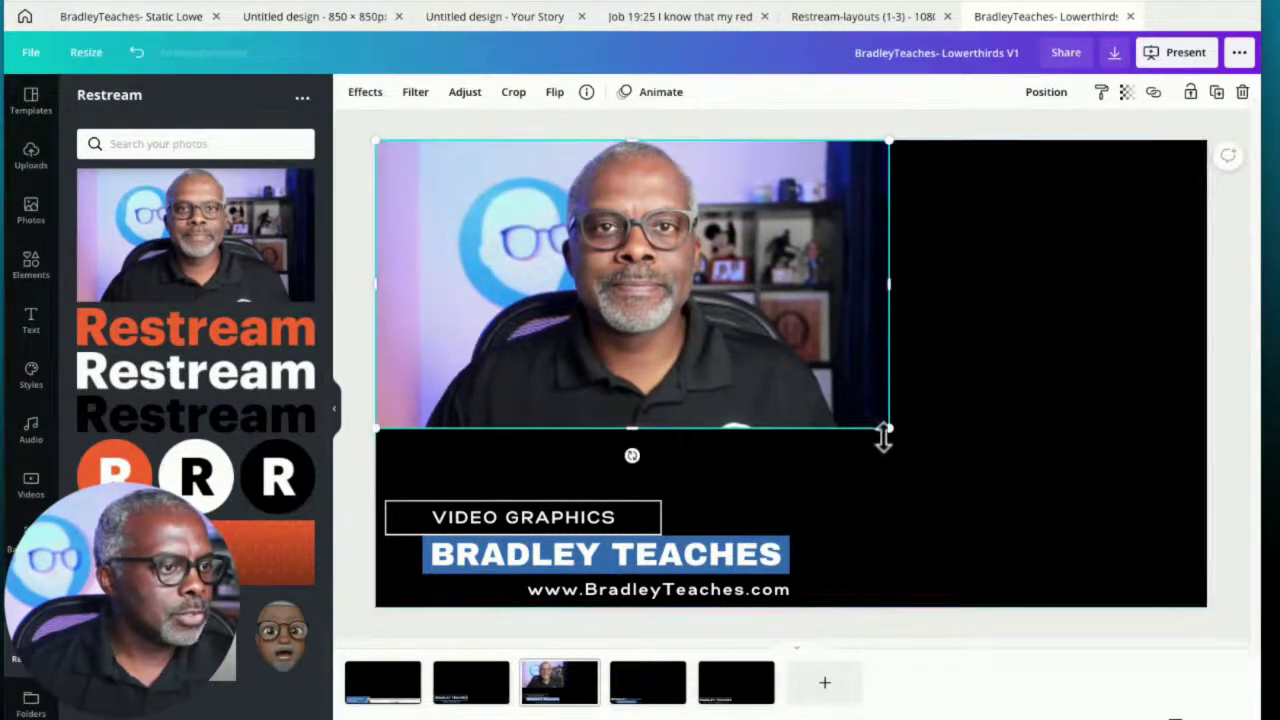
{"action": "left_click_drag", "start_coordinate": [889, 430], "coordinate": [1193, 637]}
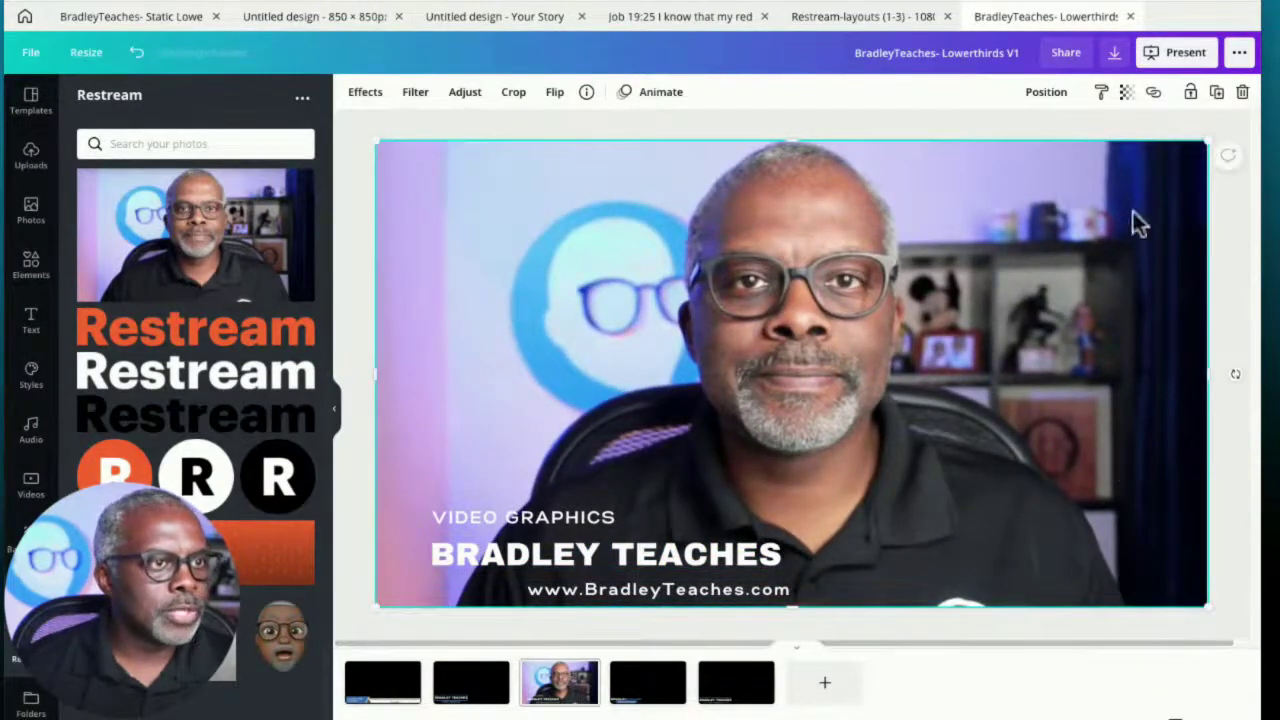
Send the camera photo to the back, behind all the lower-third elements on page 3
{"action": "left_click", "coordinate": [1056, 99]}
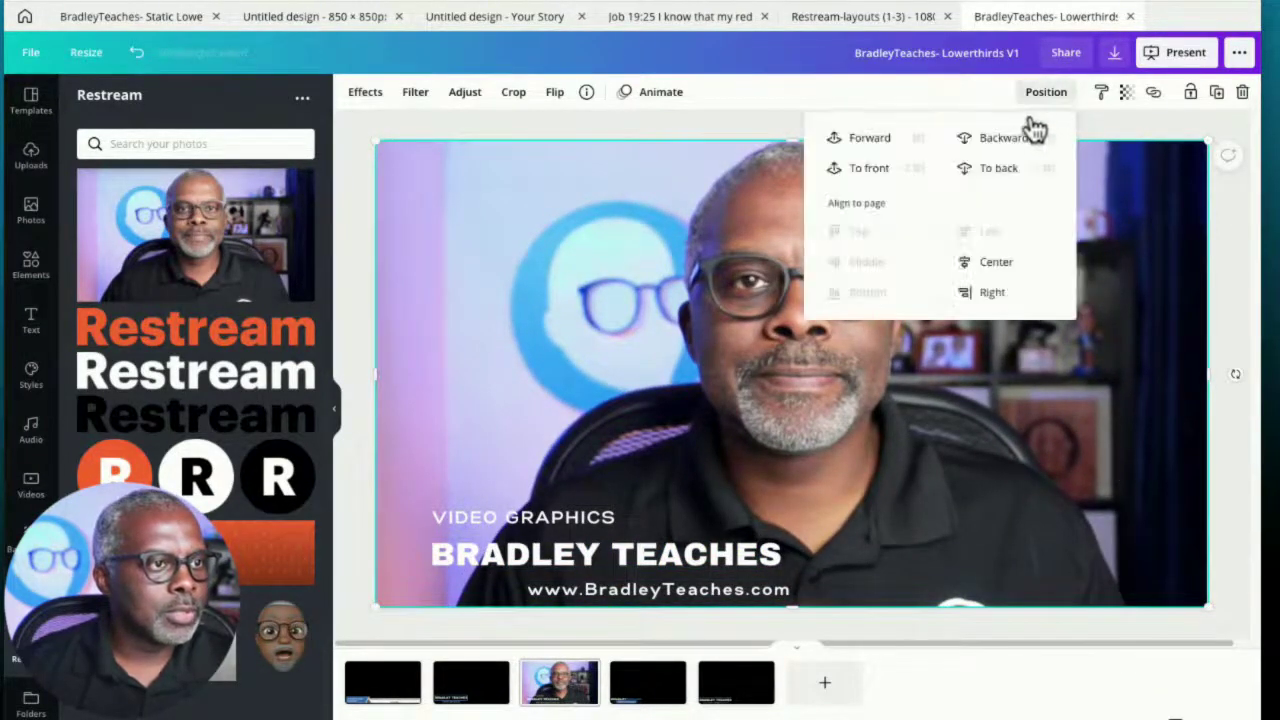
{"action": "left_click", "coordinate": [1003, 140]}
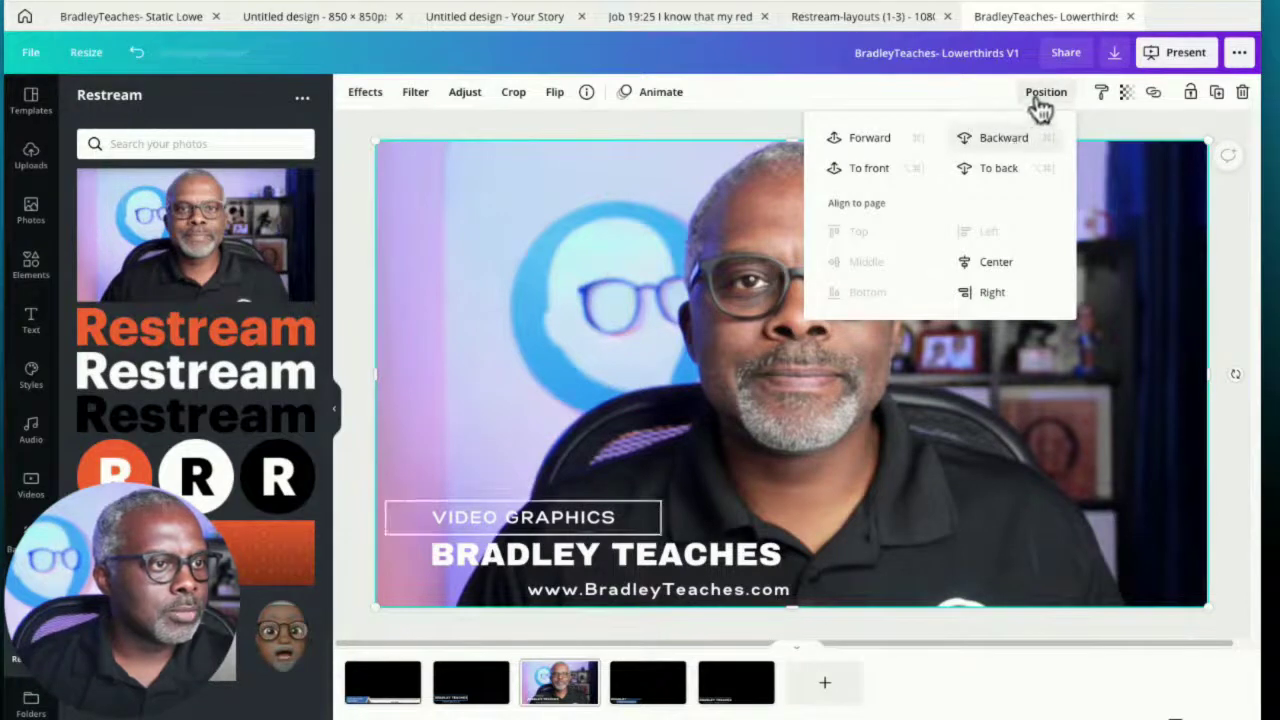
{"action": "left_click", "coordinate": [995, 172]}
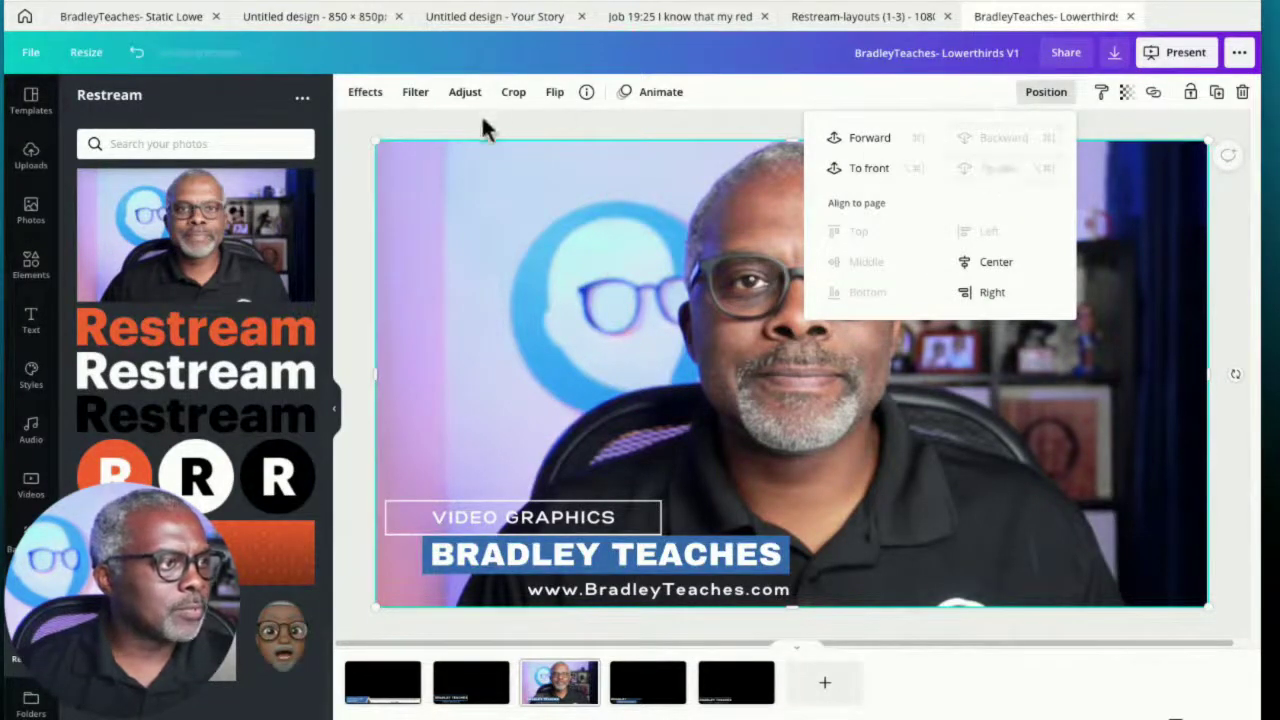
{"action": "left_click", "coordinate": [1230, 275]}
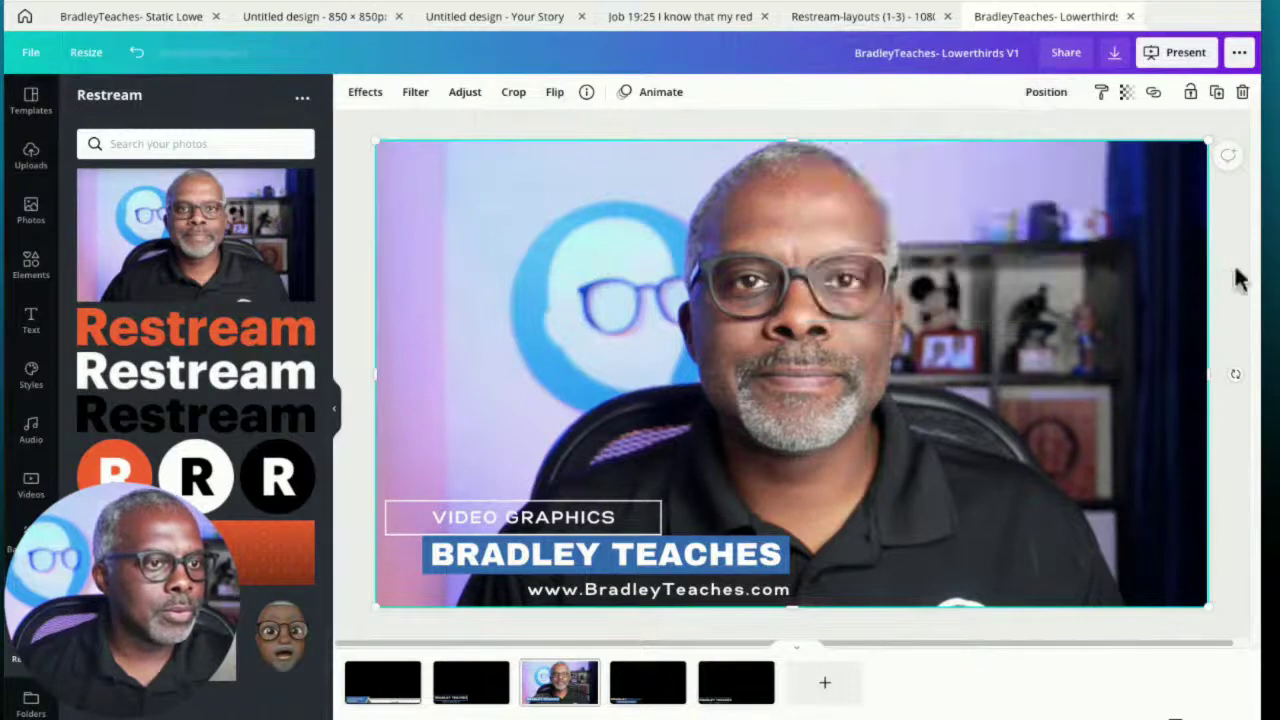
{"action": "left_click", "coordinate": [1237, 280]}
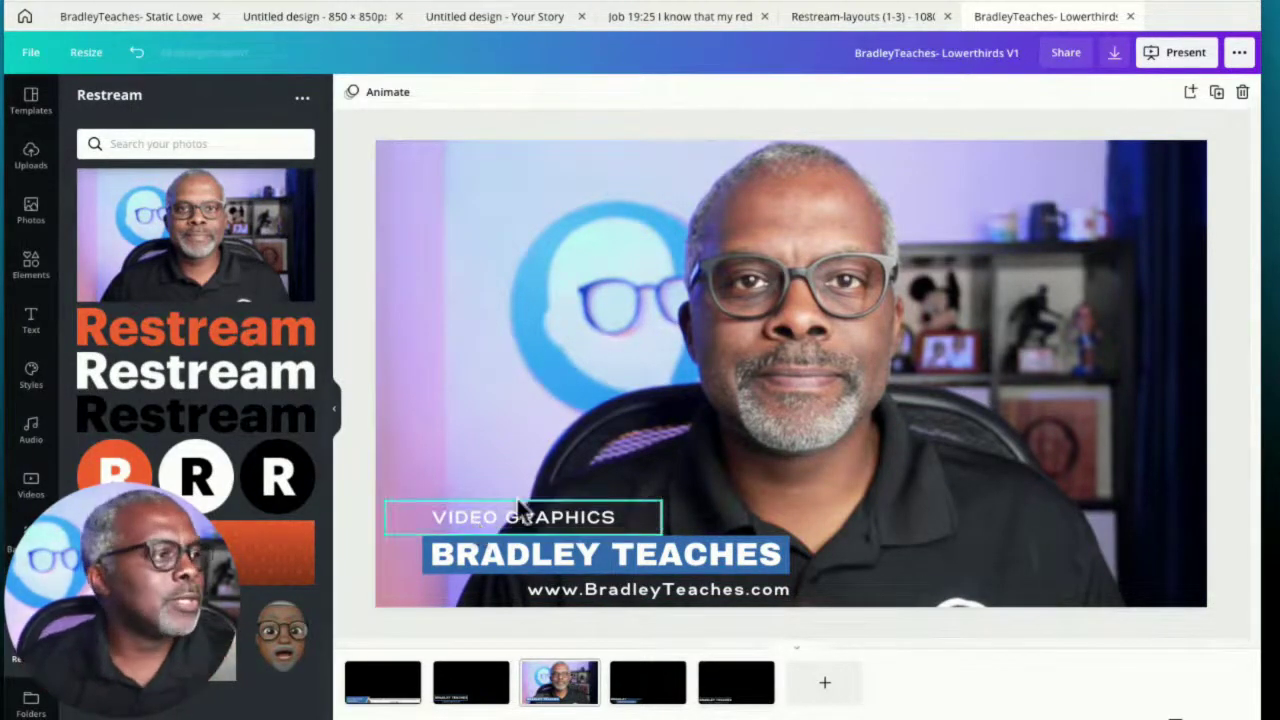
Add the camera photo to page 4 of the lower-thirds design, align it to the upper-left corner and enlarge it to cover the page
{"action": "left_click", "coordinate": [648, 690]}
{"action": "left_click", "coordinate": [734, 692]}
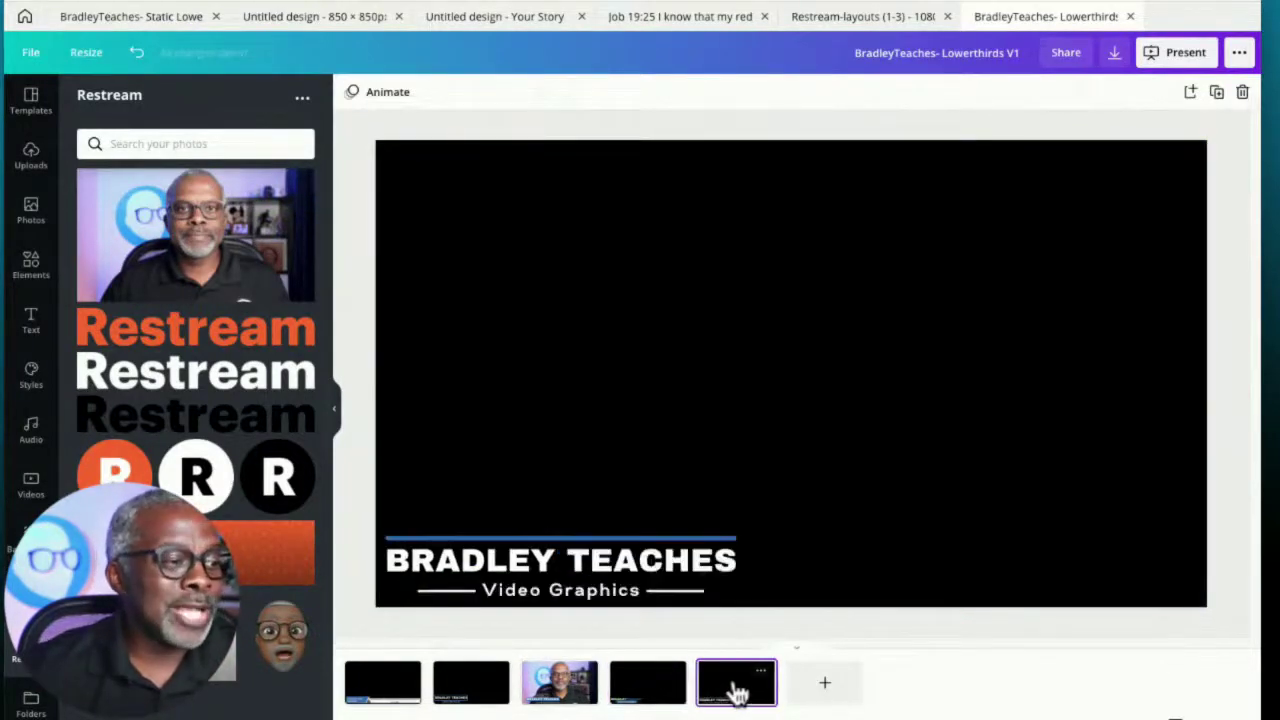
{"action": "left_click", "coordinate": [651, 686]}
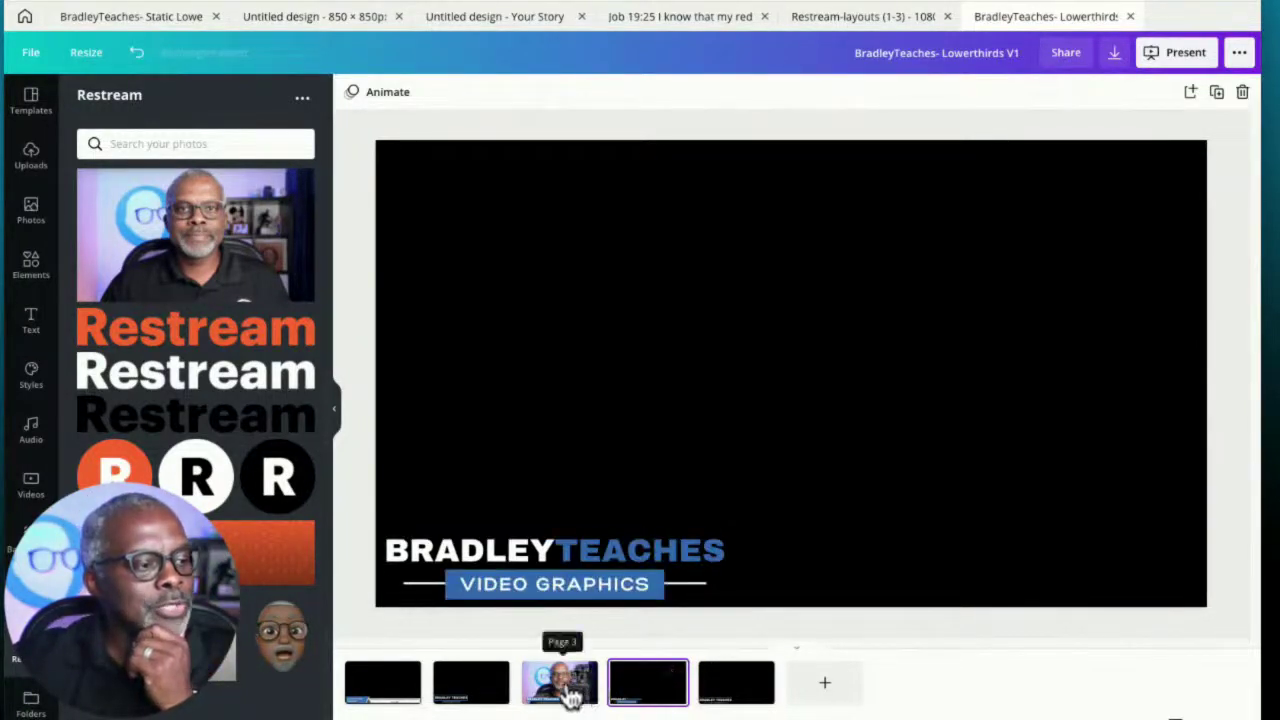
{"action": "left_click", "coordinate": [205, 262]}
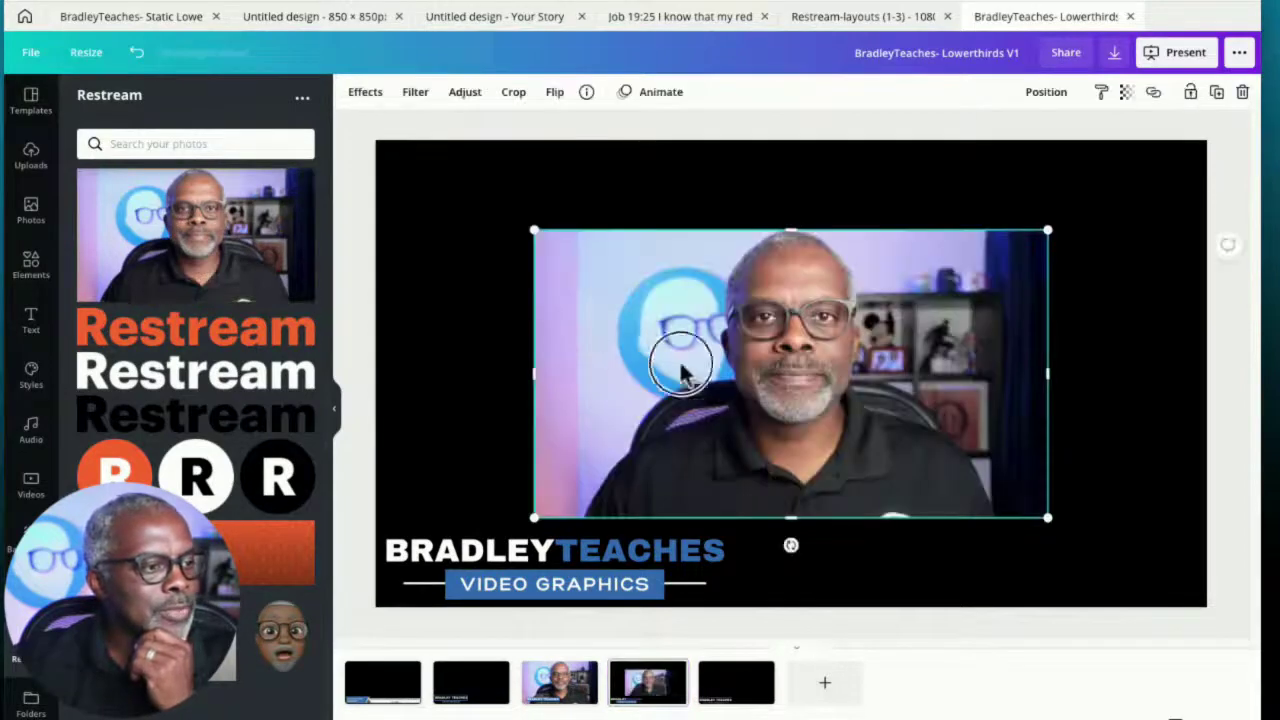
{"action": "left_click_drag", "start_coordinate": [680, 366], "coordinate": [530, 290]}
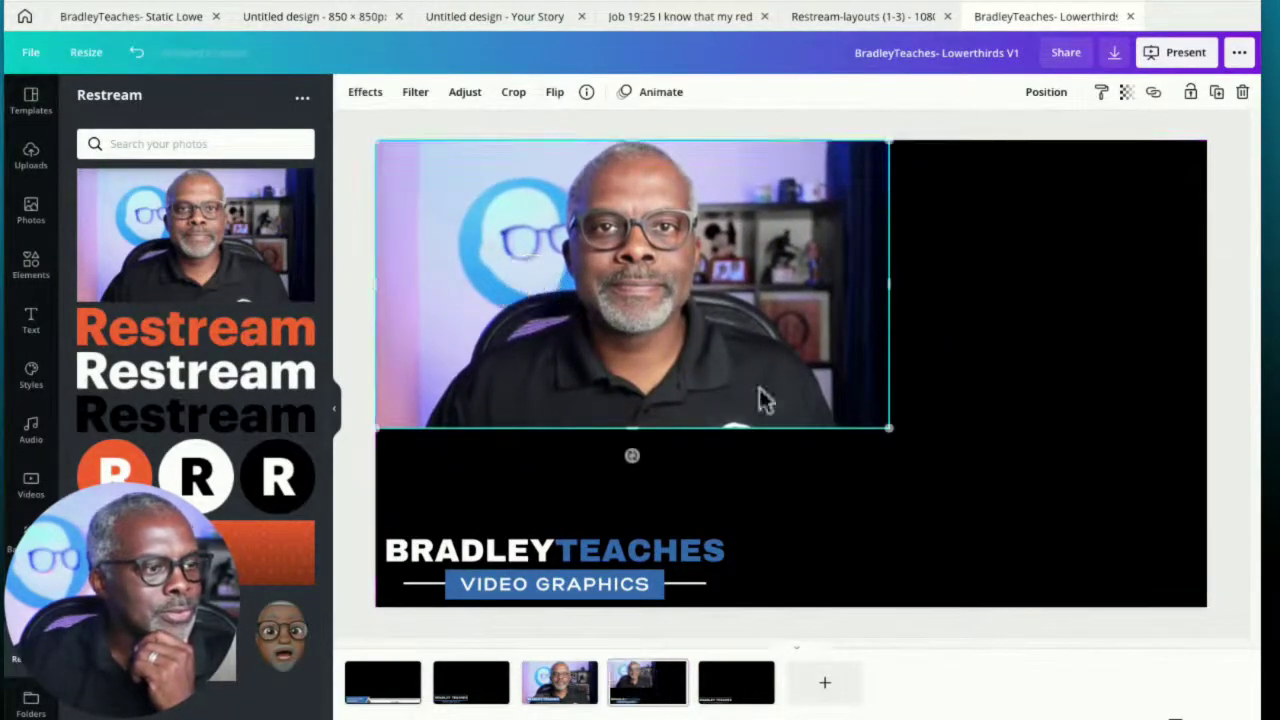
{"action": "left_click_drag", "start_coordinate": [880, 424], "coordinate": [1200, 613]}
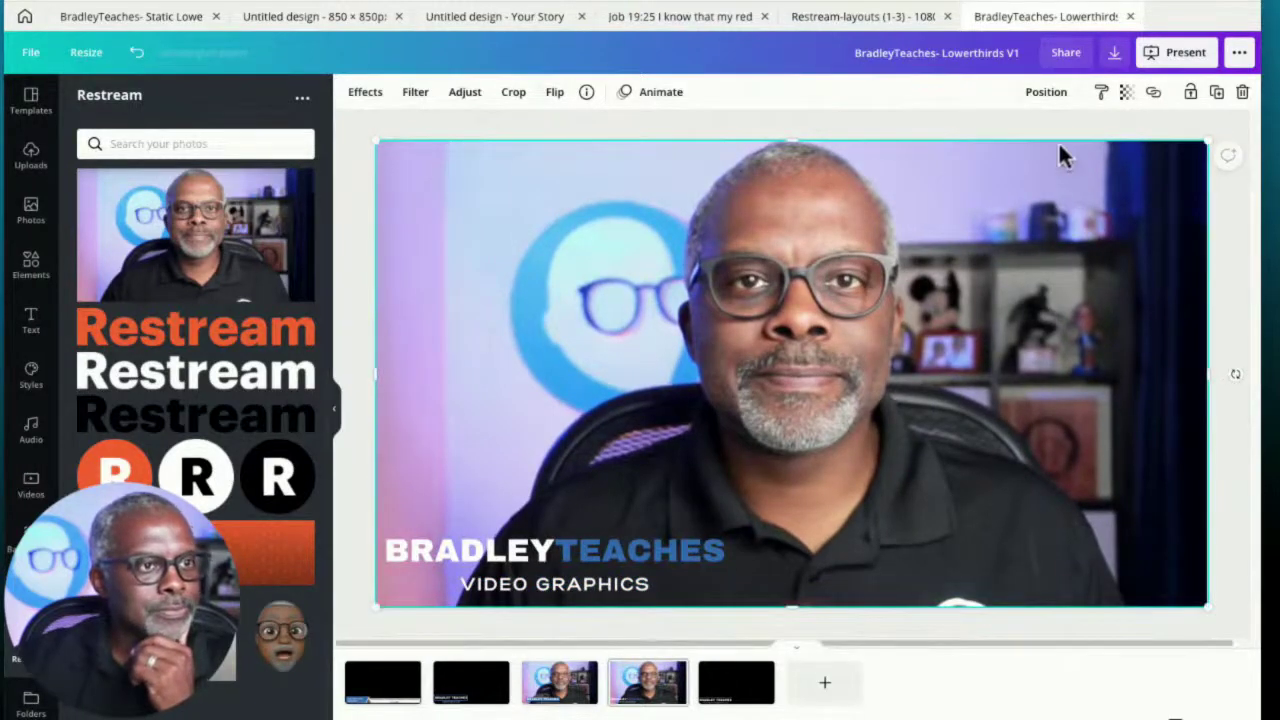
Send the camera photo on page 4 to the back, behind the lower-third elements
{"action": "left_click", "coordinate": [1045, 95]}
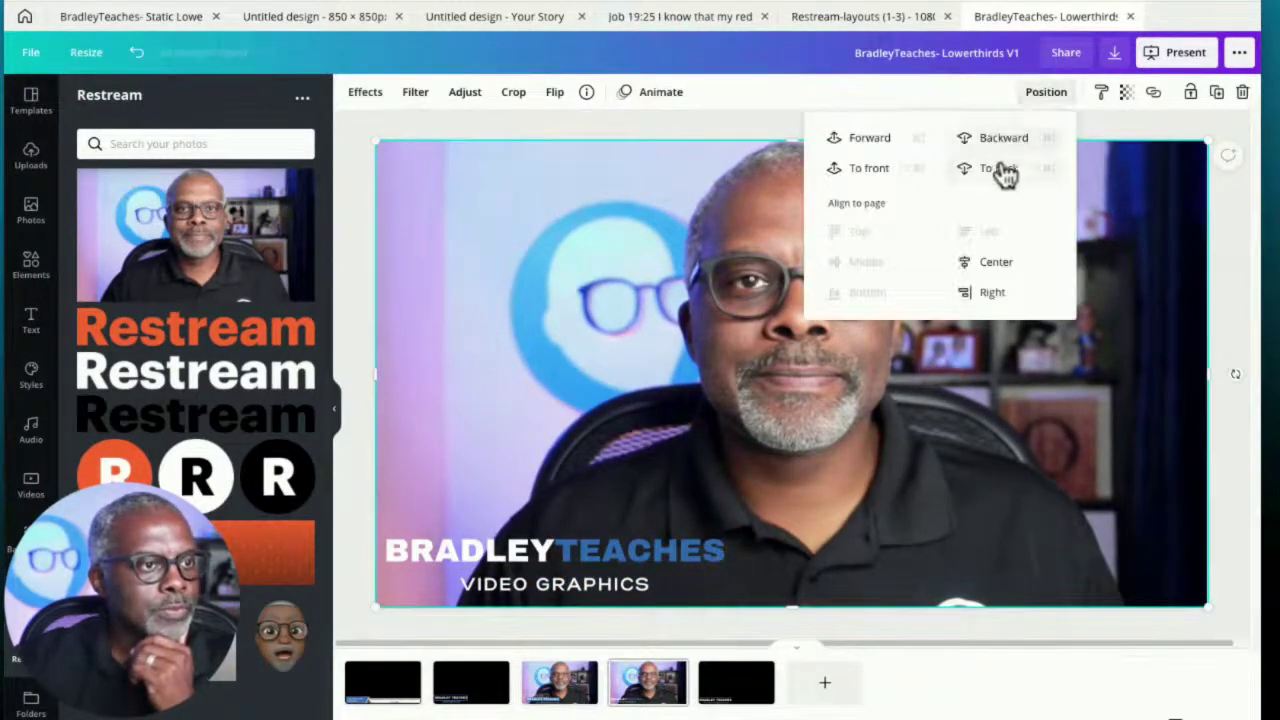
{"action": "left_click", "coordinate": [1003, 170]}
{"action": "left_click", "coordinate": [1245, 415]}
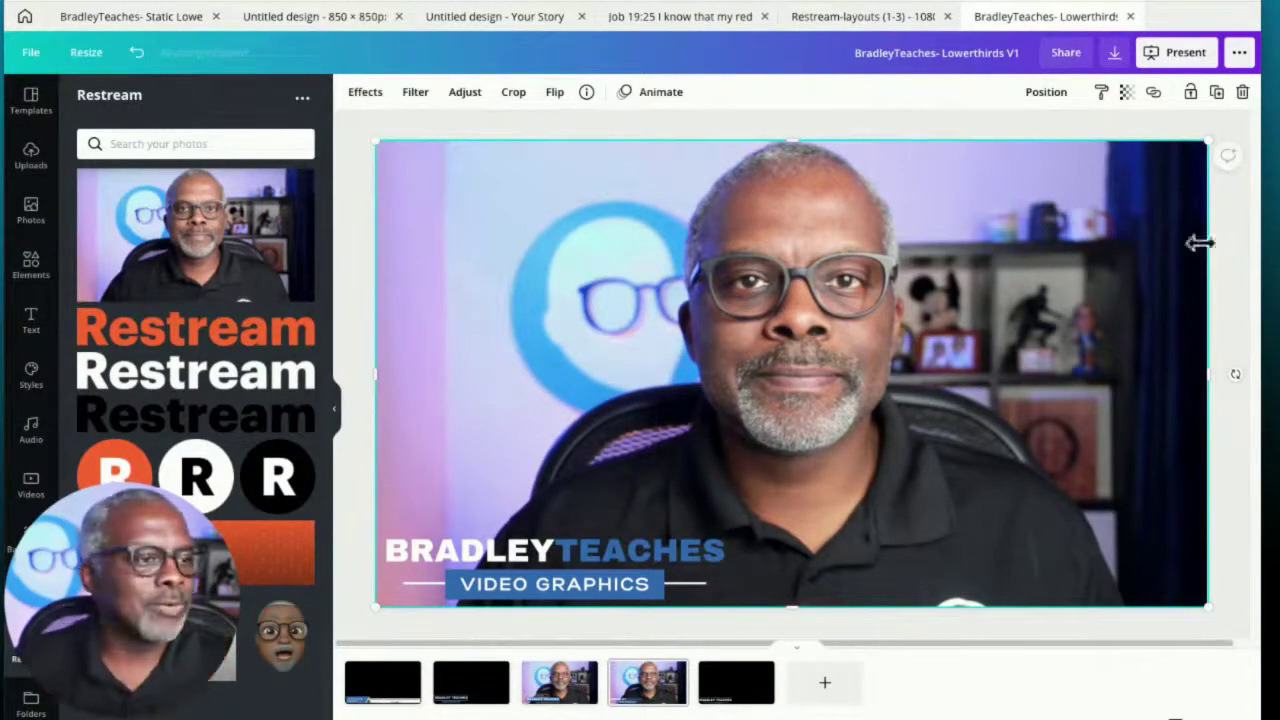
Delete the camera photos from pages 4 and 3 of the lower-thirds design
{"action": "key", "text": "Delete"}
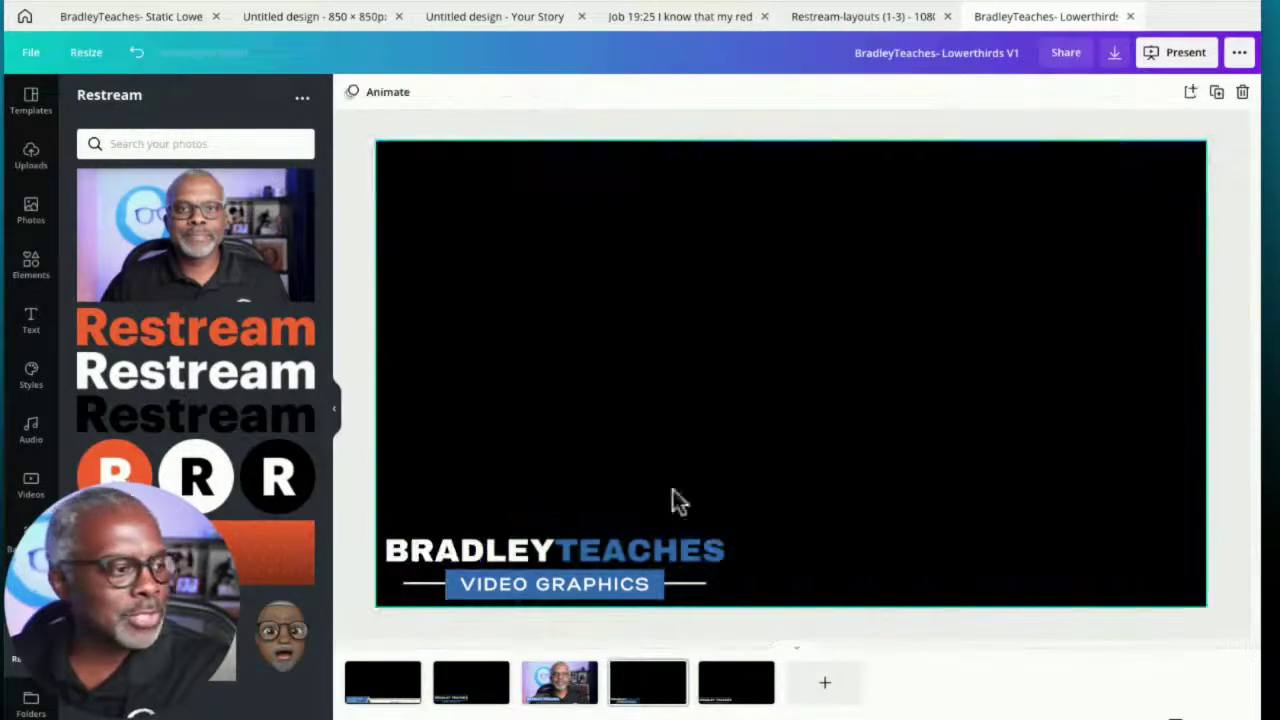
{"action": "left_click", "coordinate": [557, 683]}
{"action": "key", "text": "Delete"}
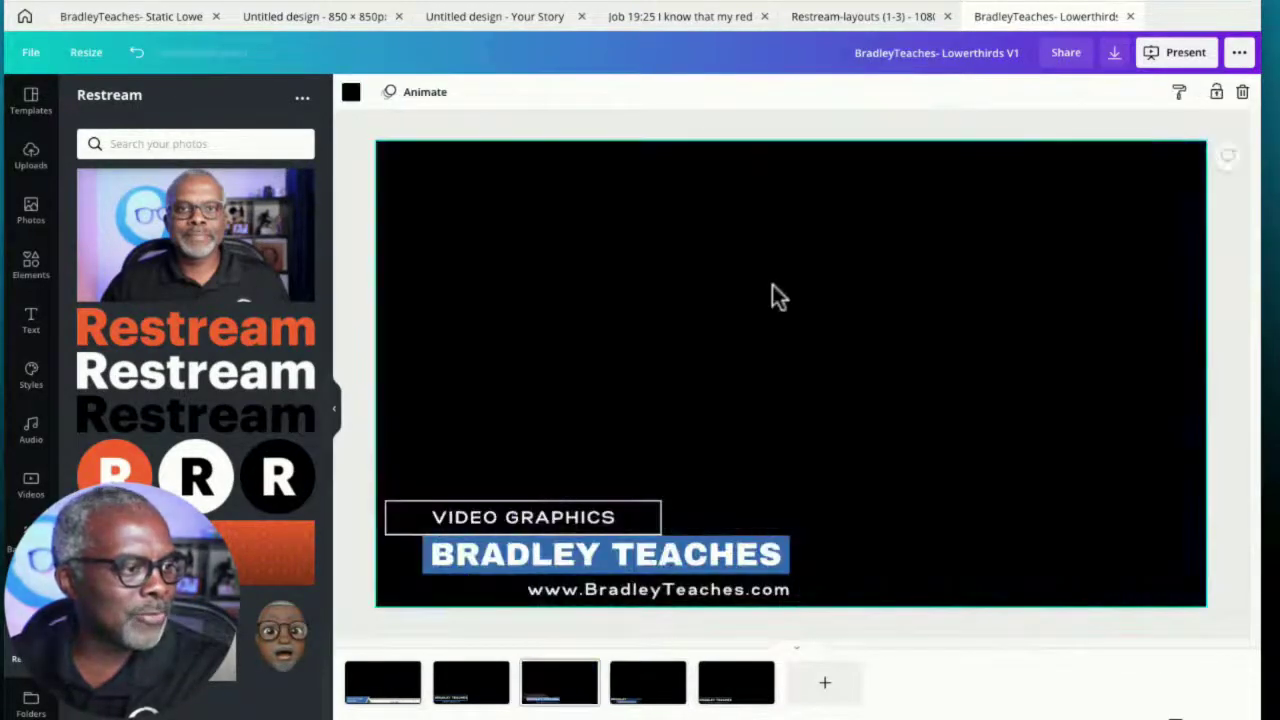
{"action": "scroll", "coordinate": [839, 489], "scroll_direction": "down", "scroll_amount": 2}
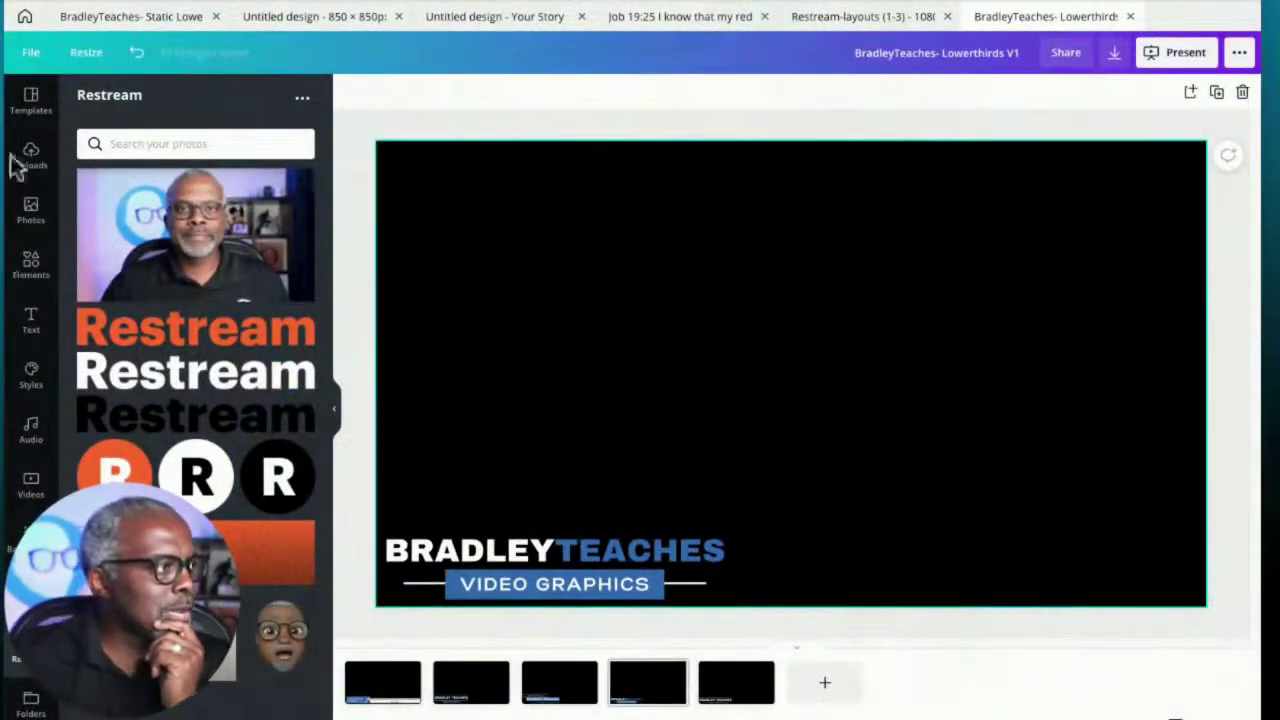
Open the Restream-layouts (1-3) design from the home page and go to its page 1
{"action": "left_click", "coordinate": [24, 18]}
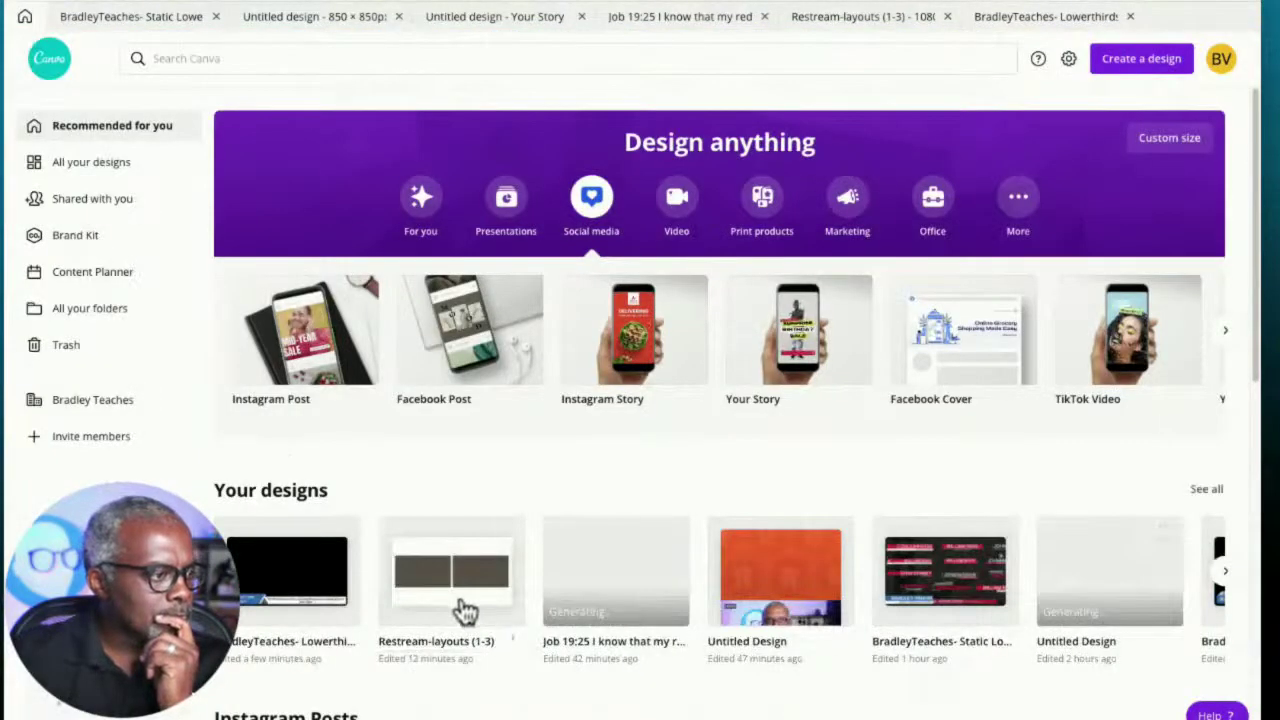
{"action": "left_click", "coordinate": [457, 600]}
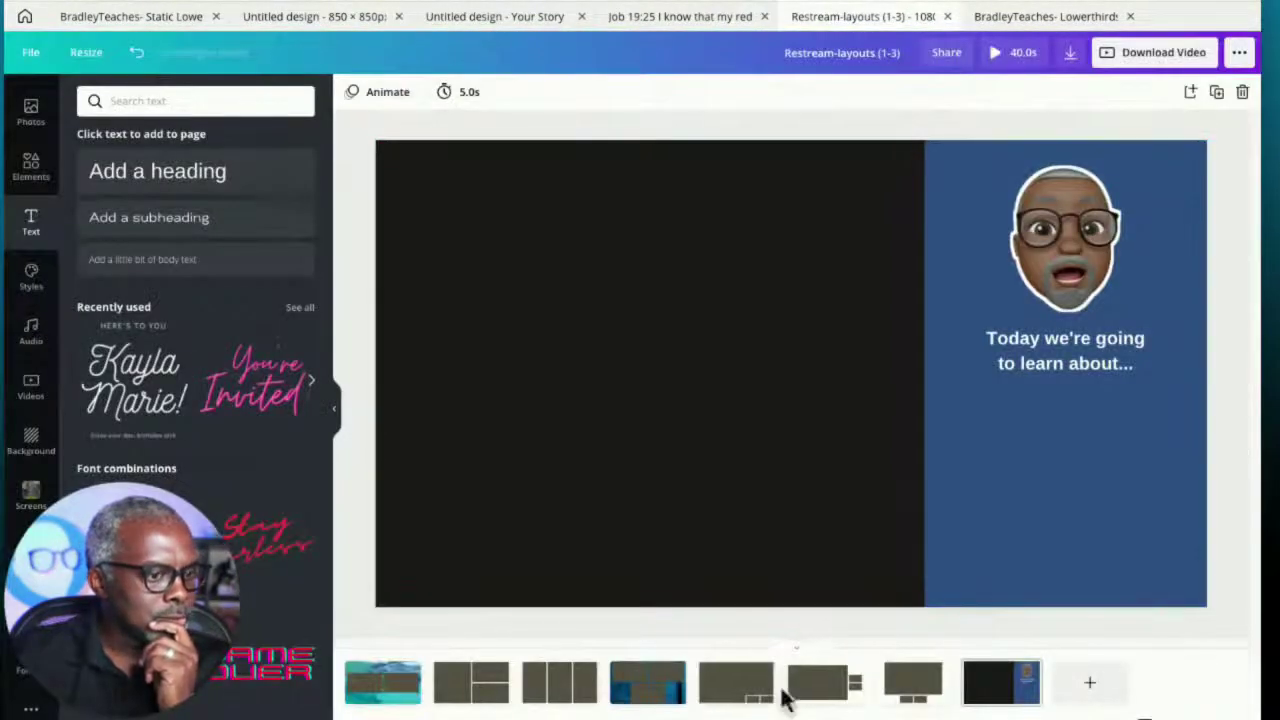
{"action": "left_click", "coordinate": [367, 697]}
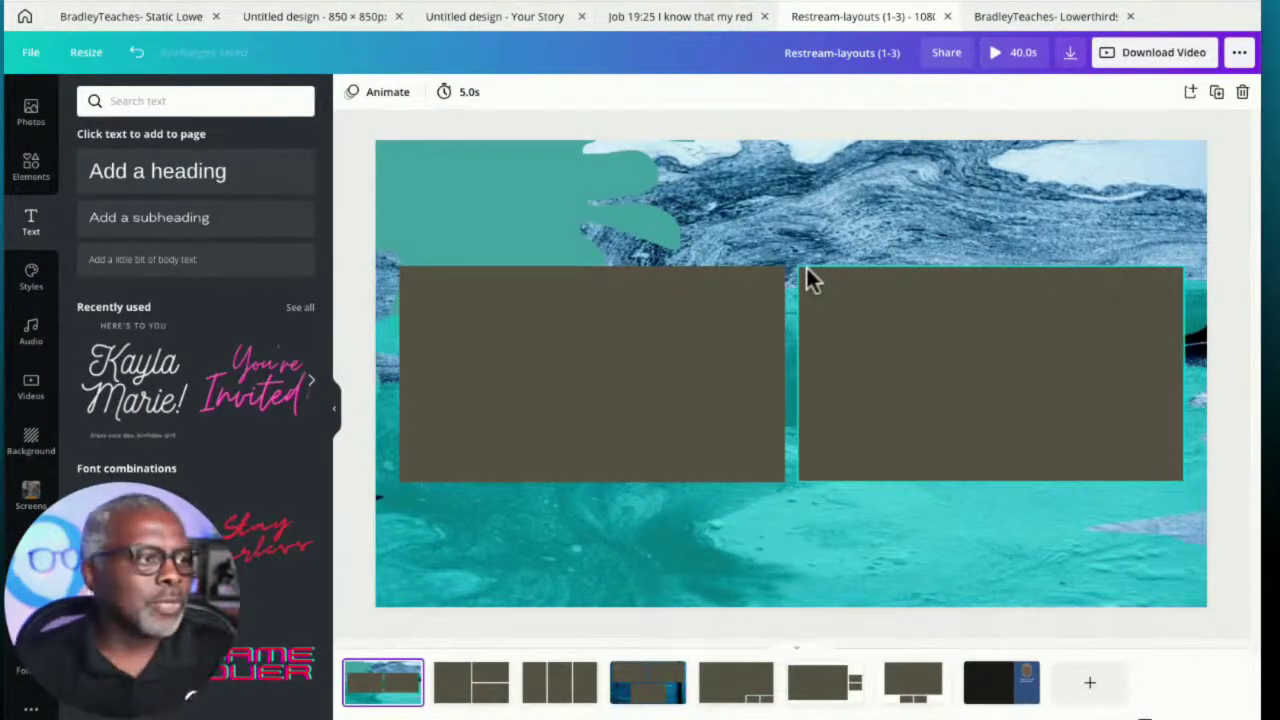
Delete the teal graphic, the marble background image and the turquoise shape from page 1, keeping only the two placeholder rectangles
{"action": "left_click", "coordinate": [602, 213]}
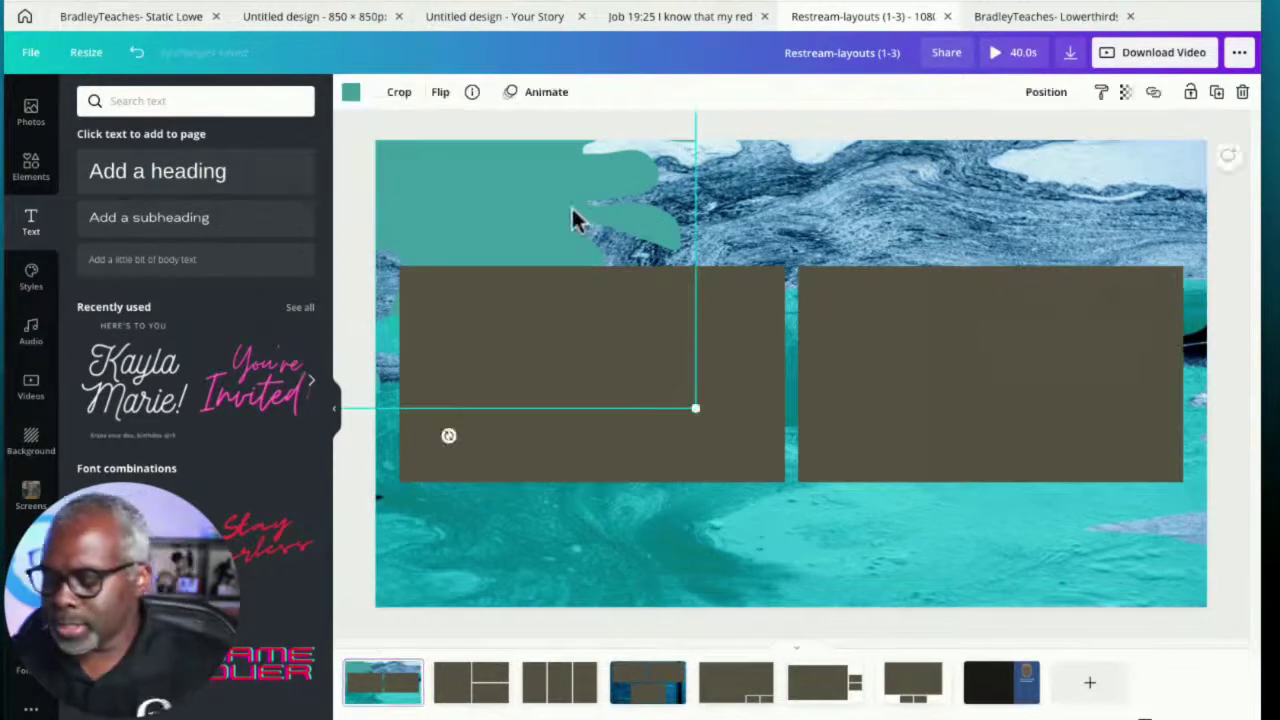
{"action": "key", "text": "Delete"}
{"action": "left_click", "coordinate": [752, 215]}
{"action": "key", "text": "Delete"}
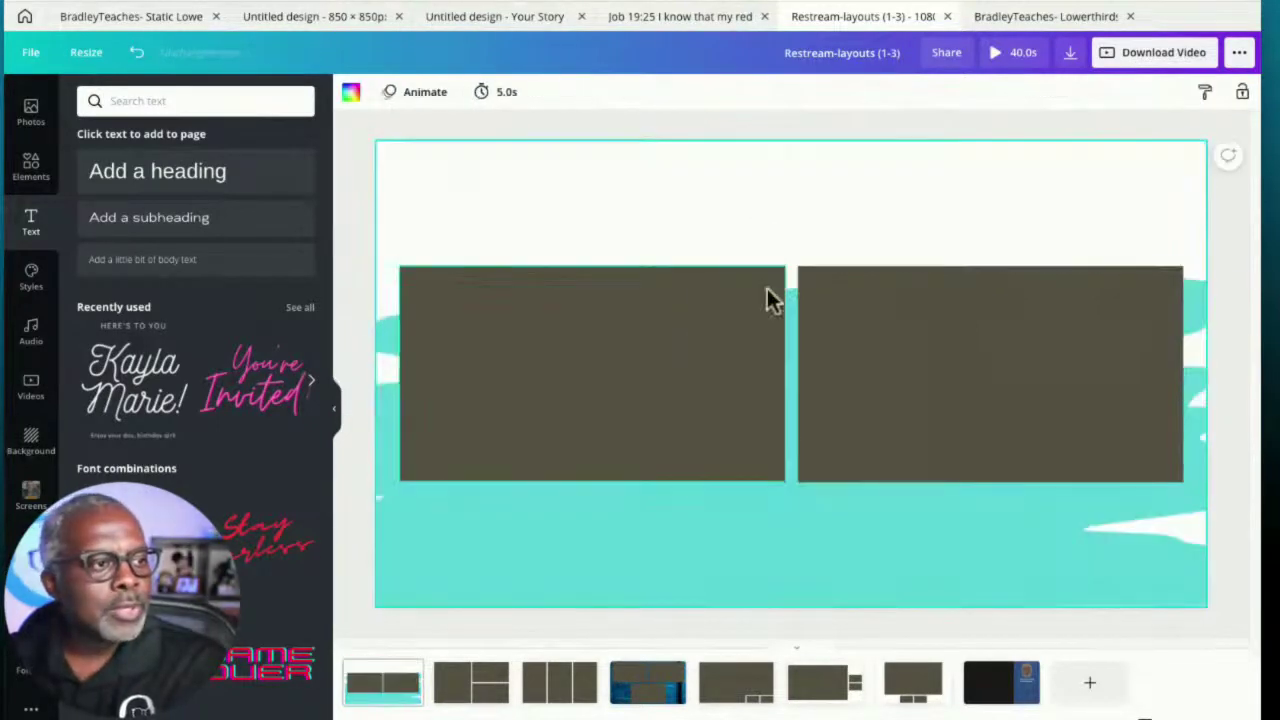
{"action": "left_click", "coordinate": [846, 549]}
{"action": "key", "text": "Delete"}
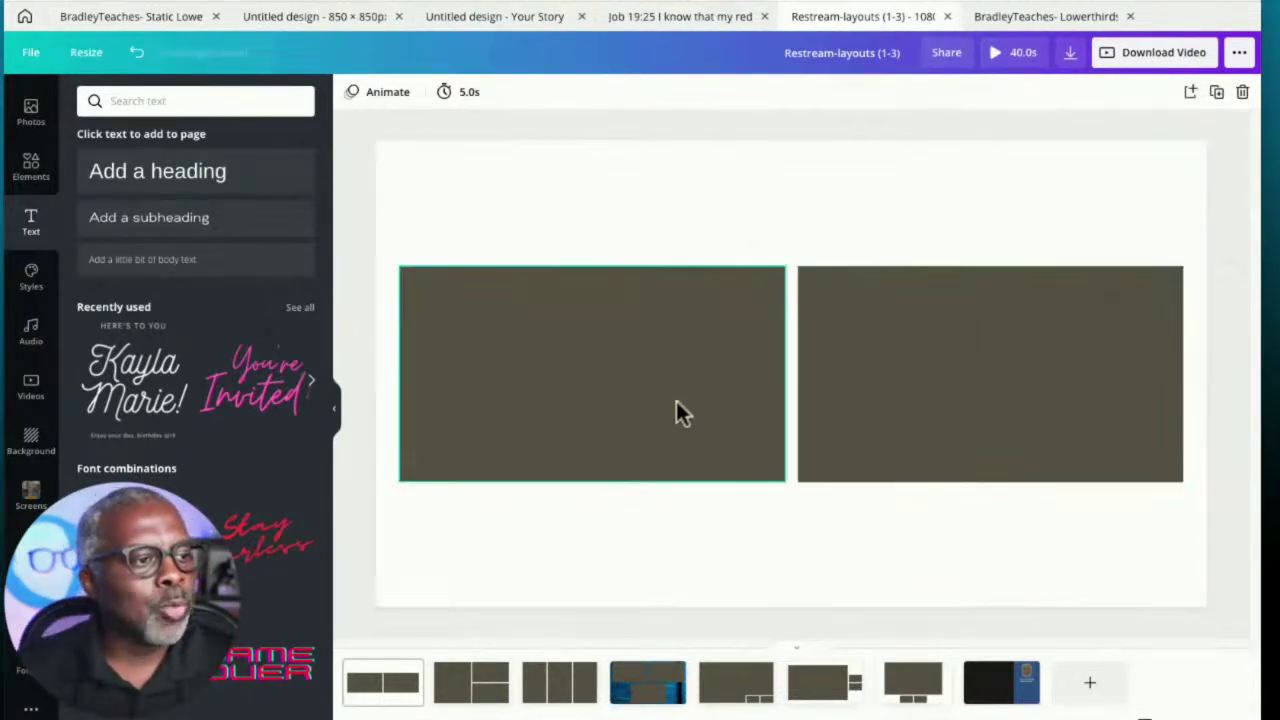
Check the lock status of the two placeholder rectangles on page 1
{"action": "left_click", "coordinate": [933, 397]}
{"action": "left_click", "coordinate": [934, 388]}
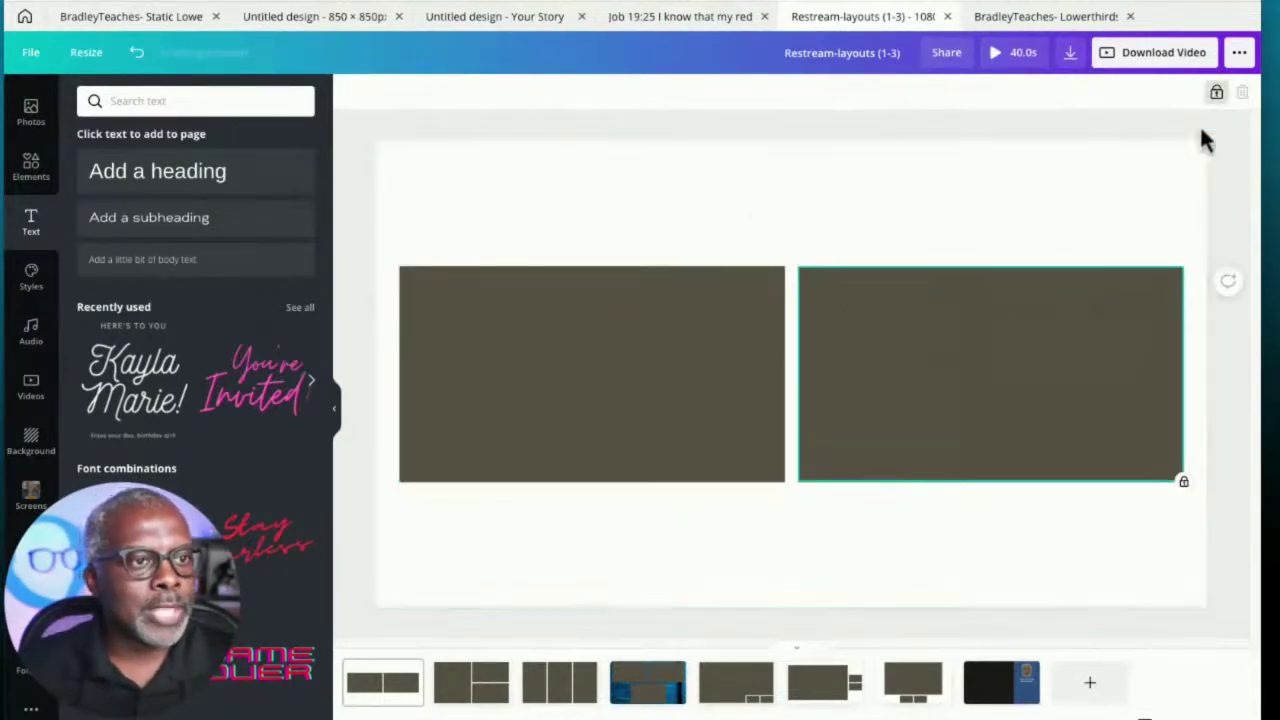
{"action": "left_click", "coordinate": [1216, 92]}
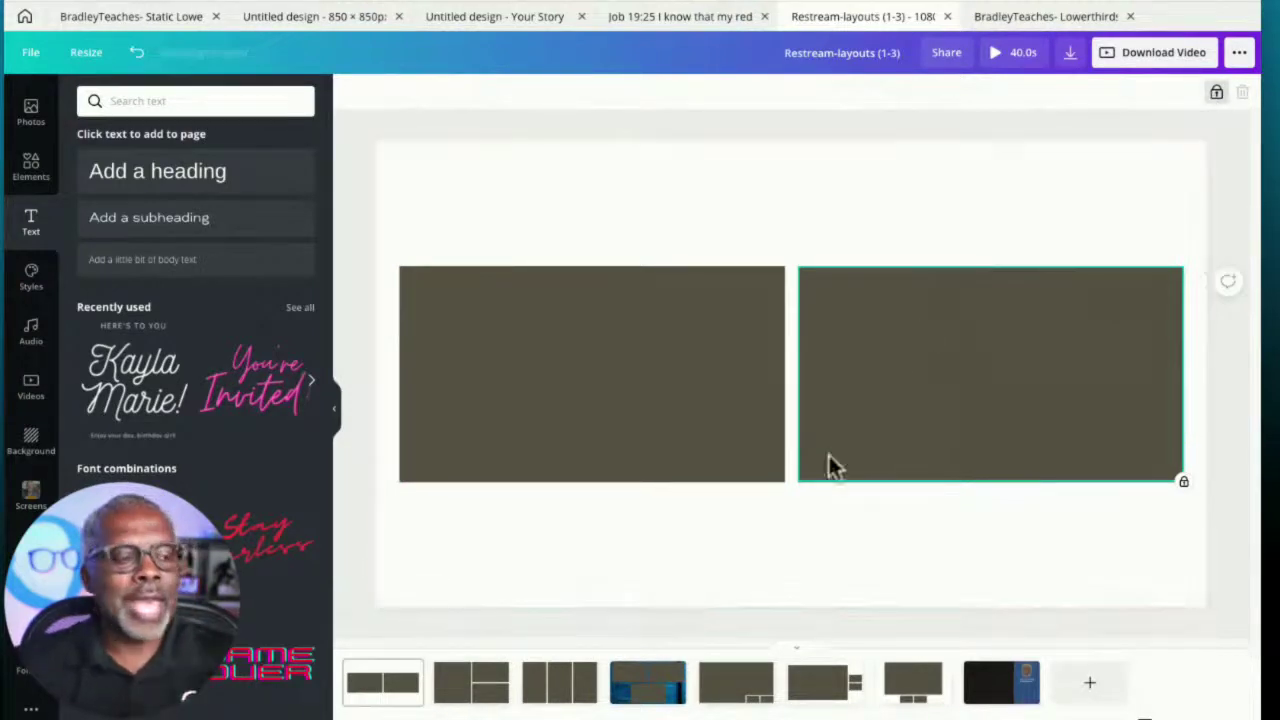
{"action": "left_click", "coordinate": [627, 413]}
{"action": "left_click", "coordinate": [846, 457]}
{"action": "left_click", "coordinate": [731, 420]}
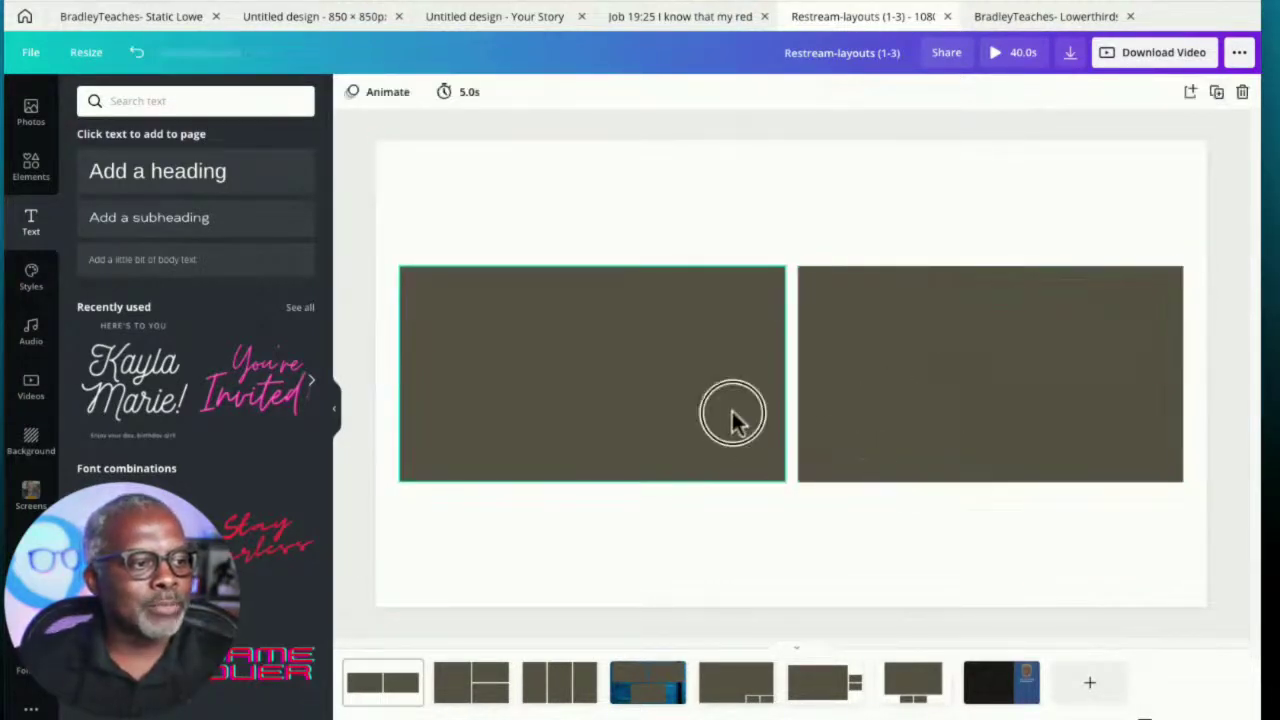
Try the blue marble and pecan backgrounds on page 1, and settle on the blue wooden planks background
{"action": "left_click", "coordinate": [30, 447]}
{"action": "left_click", "coordinate": [185, 470]}
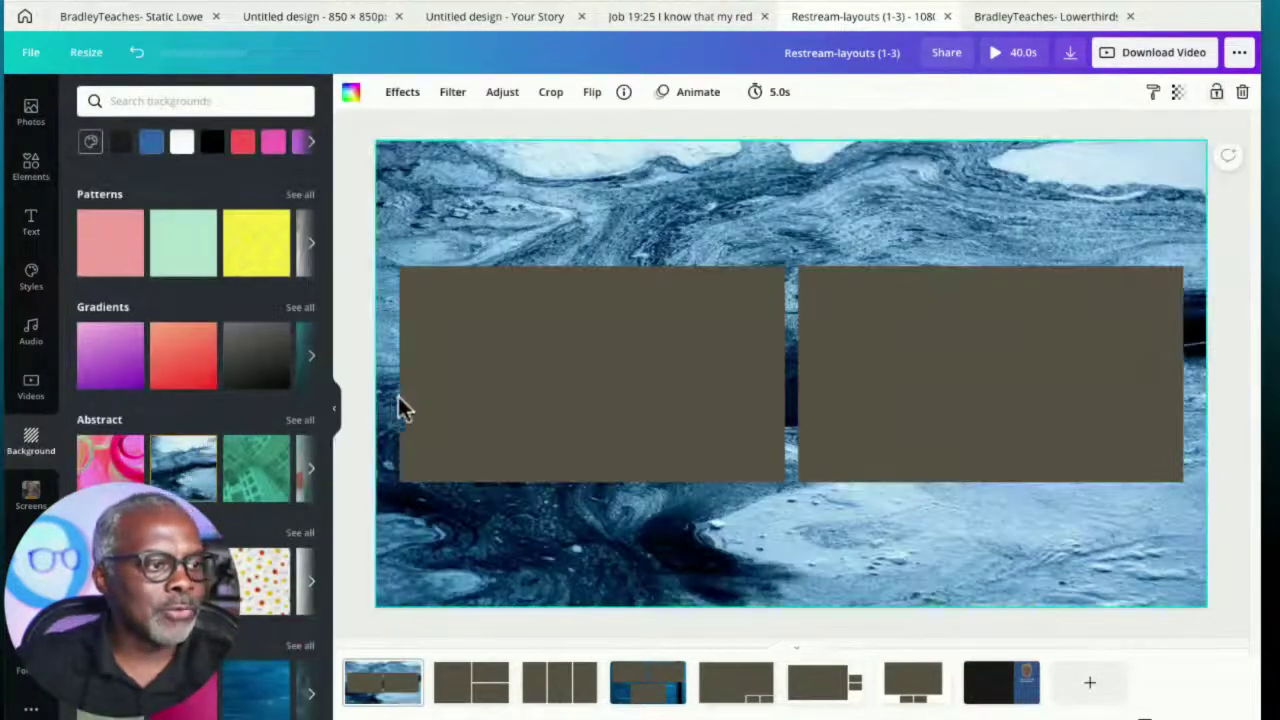
{"action": "left_click", "coordinate": [183, 690]}
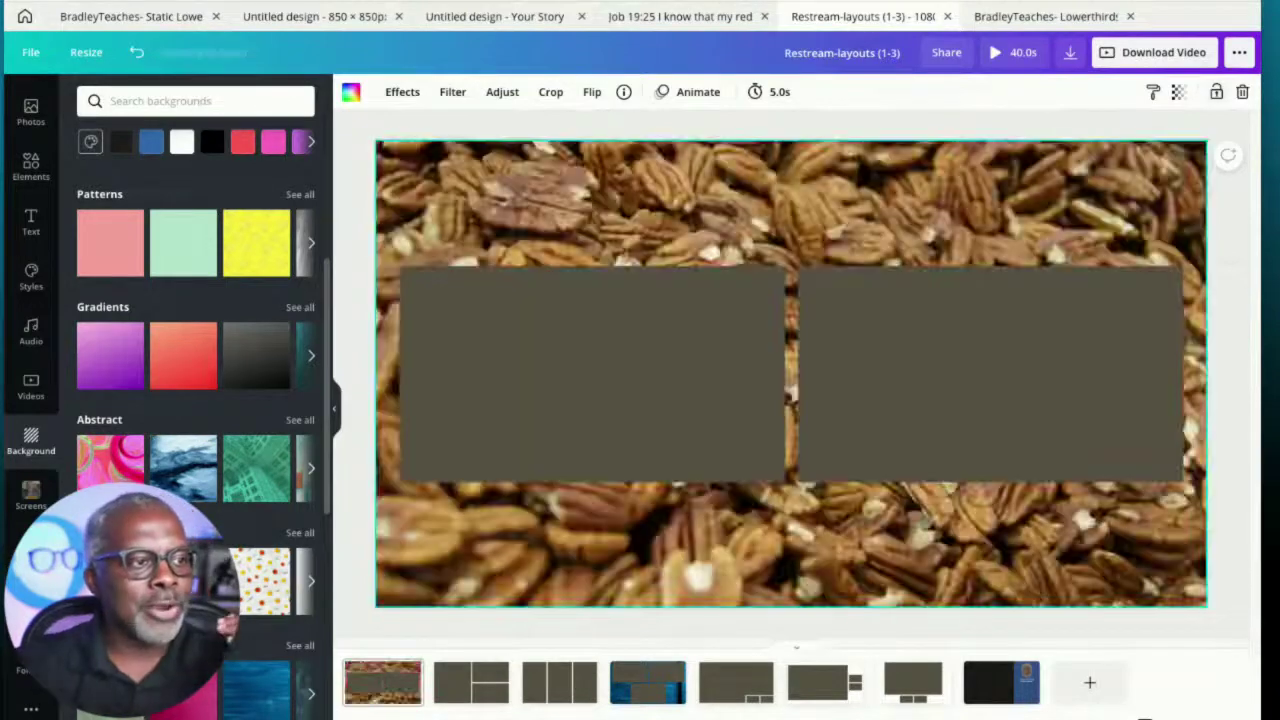
{"action": "left_click", "coordinate": [251, 692]}
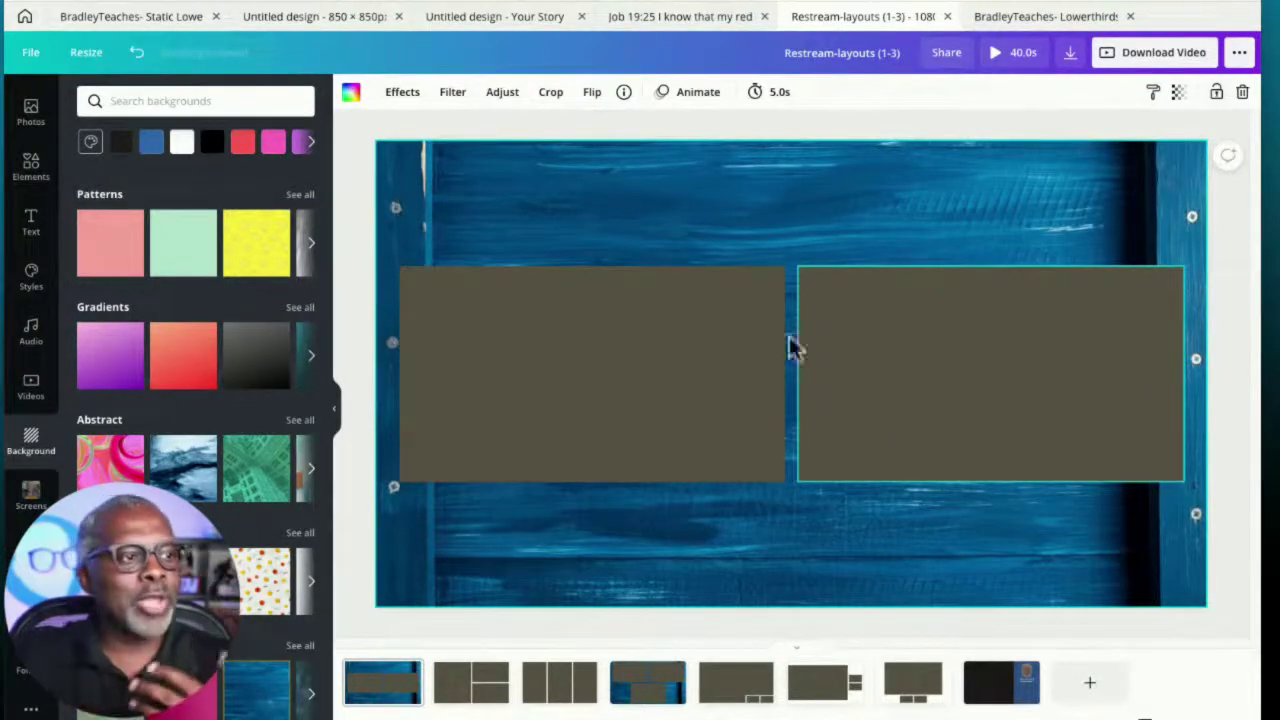
Adjust the blue wooden background on page 1 to a blur of 9
{"action": "left_click", "coordinate": [726, 232]}
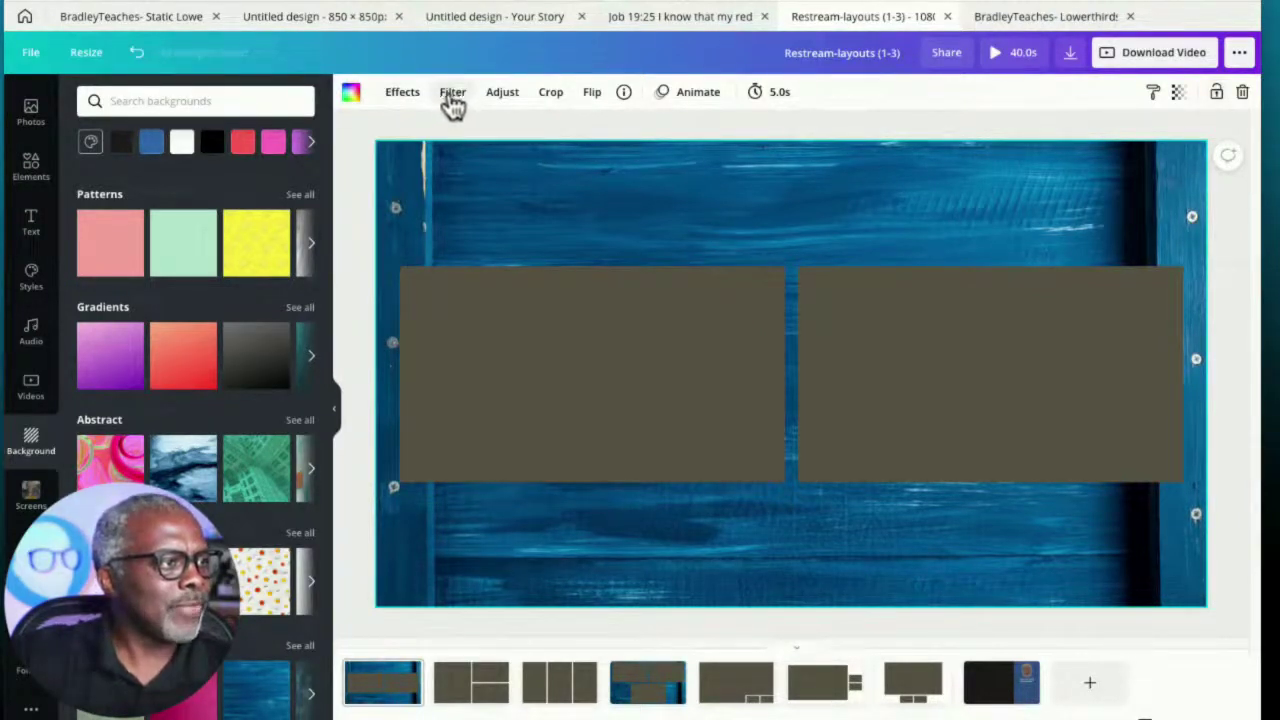
{"action": "left_click", "coordinate": [498, 198]}
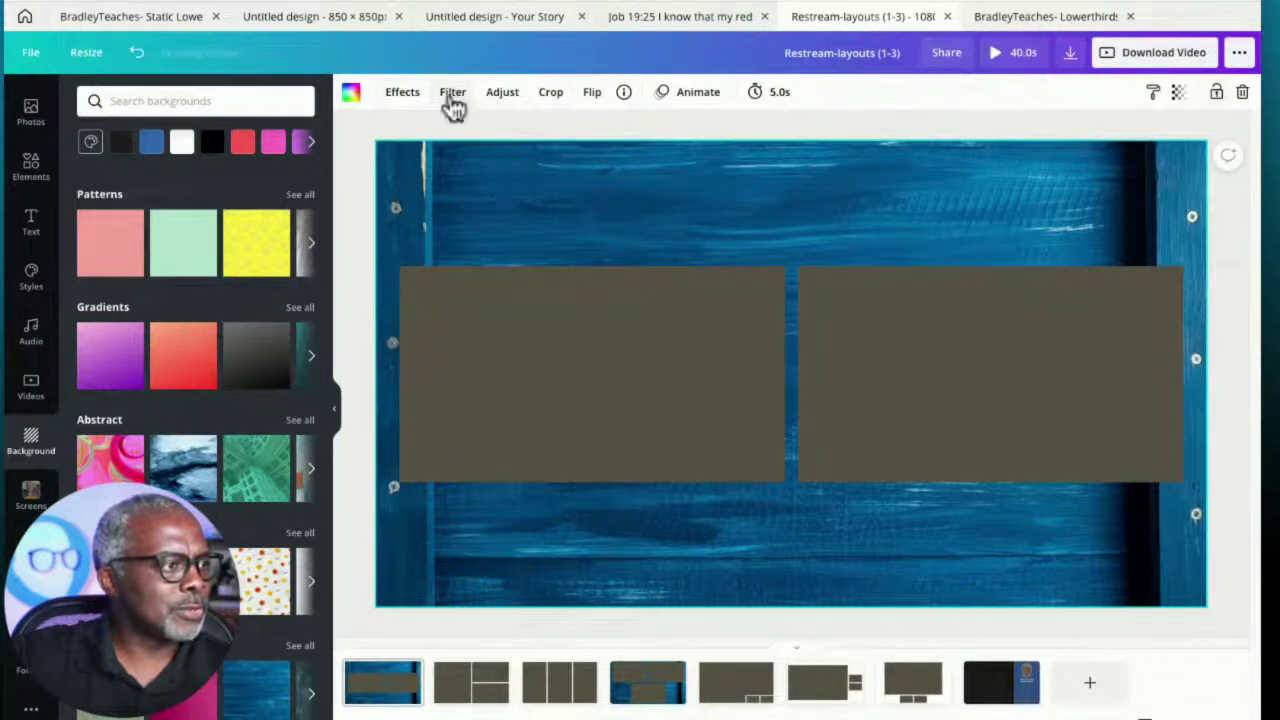
{"action": "left_click", "coordinate": [457, 212]}
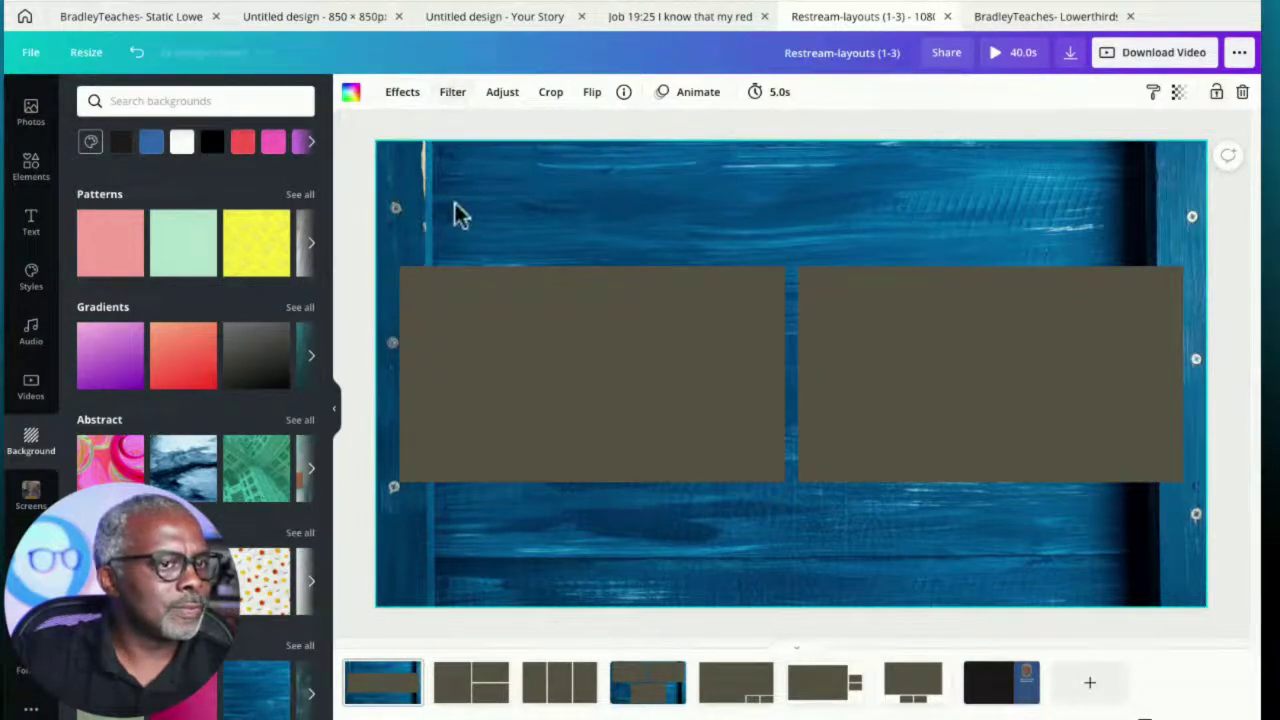
{"action": "left_click", "coordinate": [400, 98]}
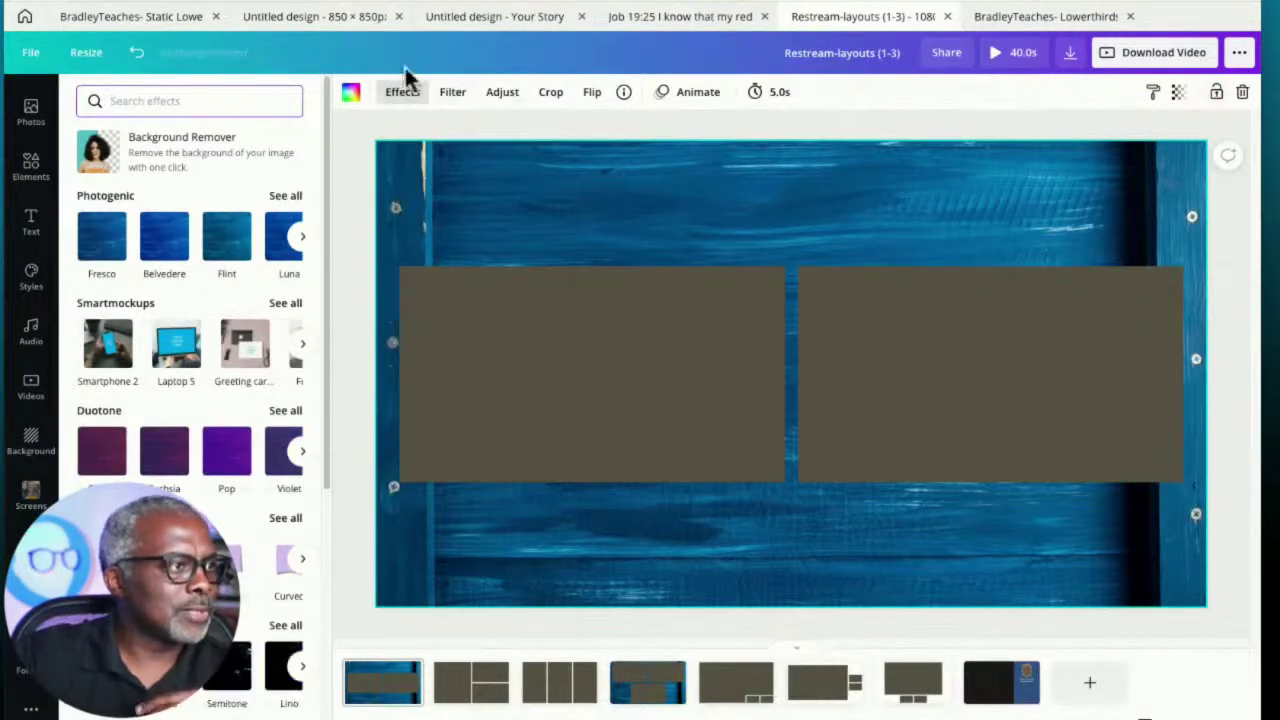
{"action": "left_click", "coordinate": [494, 100]}
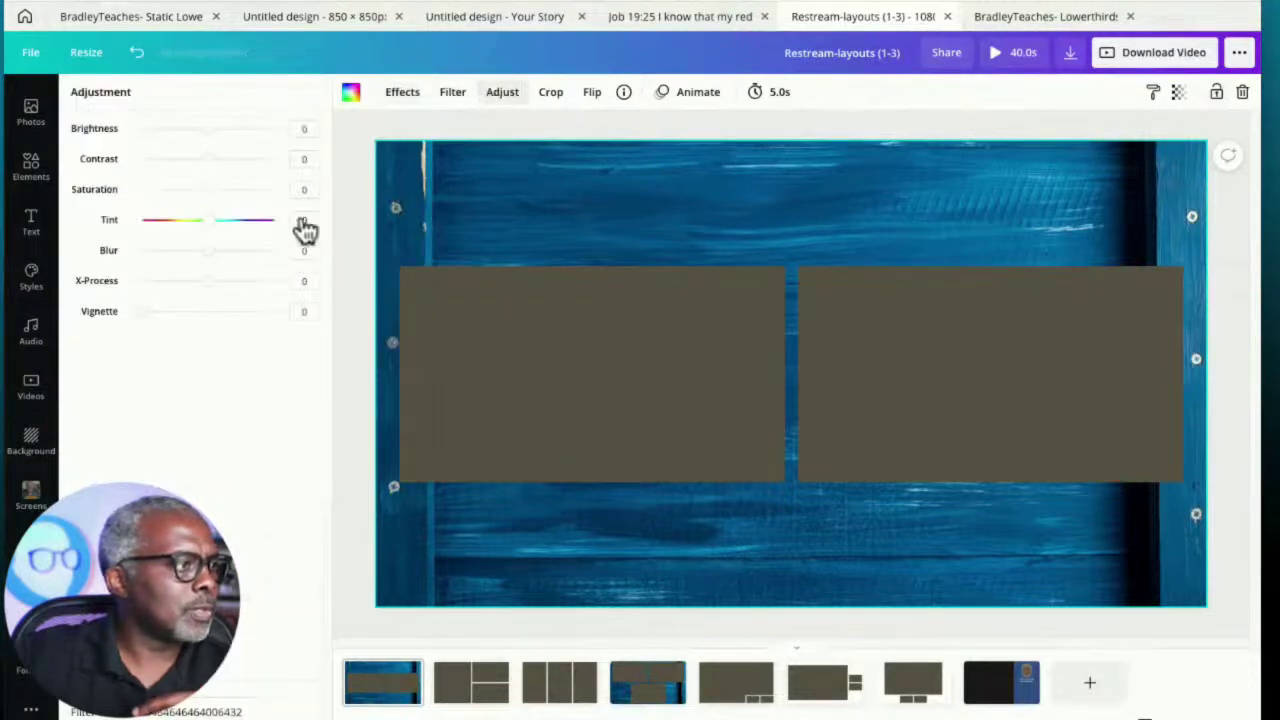
{"action": "mouse_move", "coordinate": [207, 251]}
{"action": "left_mouse_down"}
{"action": "mouse_move", "coordinate": [248, 256]}
{"action": "mouse_move", "coordinate": [214, 262]}
{"action": "left_mouse_up"}
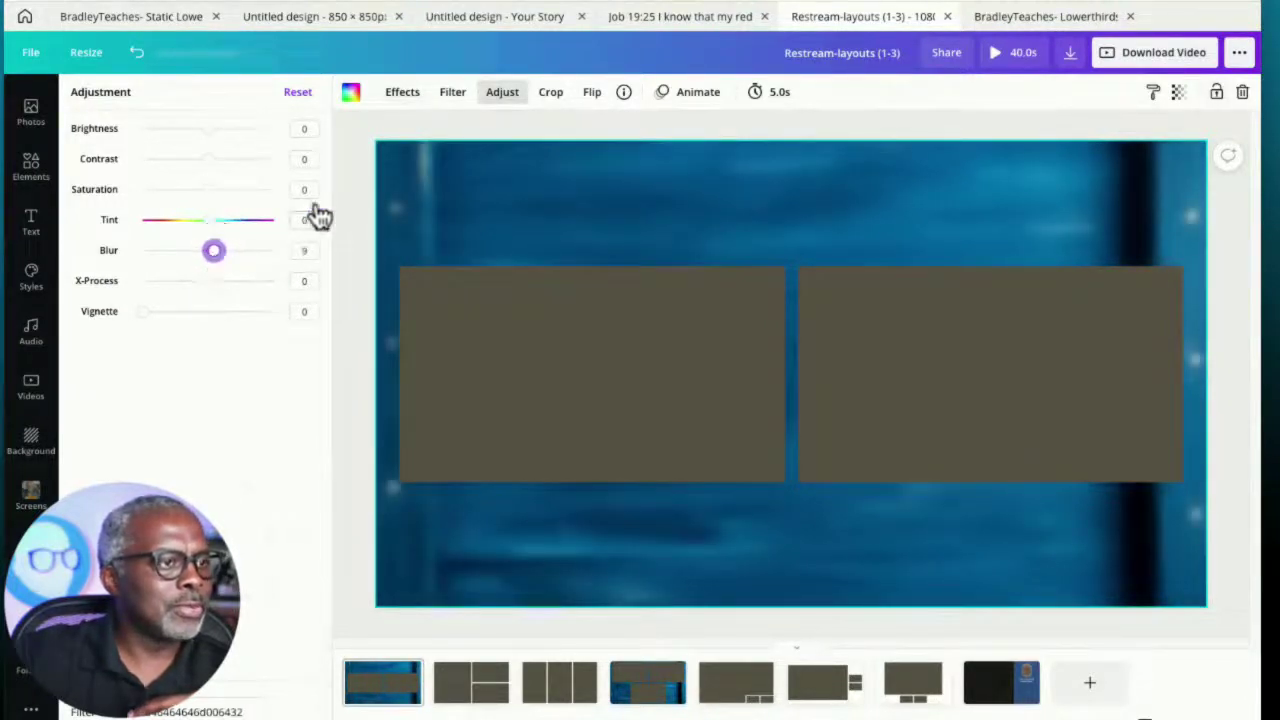
{"action": "left_click", "coordinate": [518, 98]}
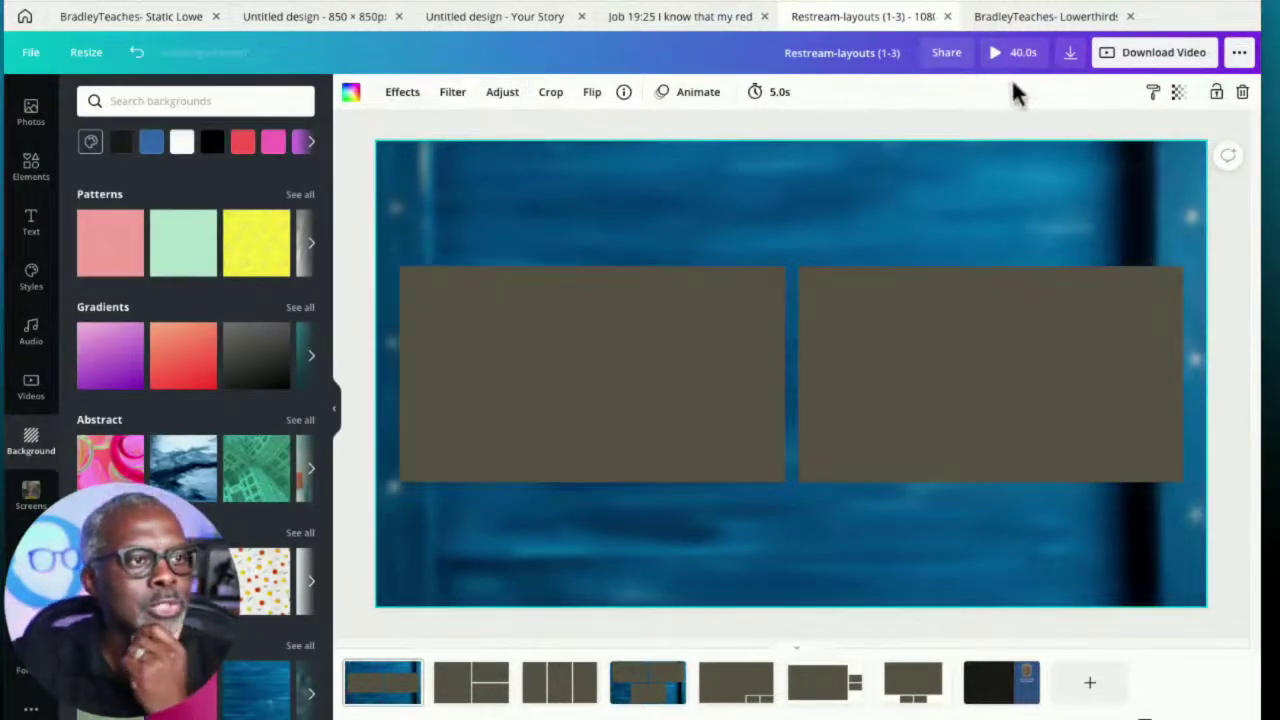
Set the download file type to JPG with a quality of 100
{"action": "left_click", "coordinate": [1068, 55]}
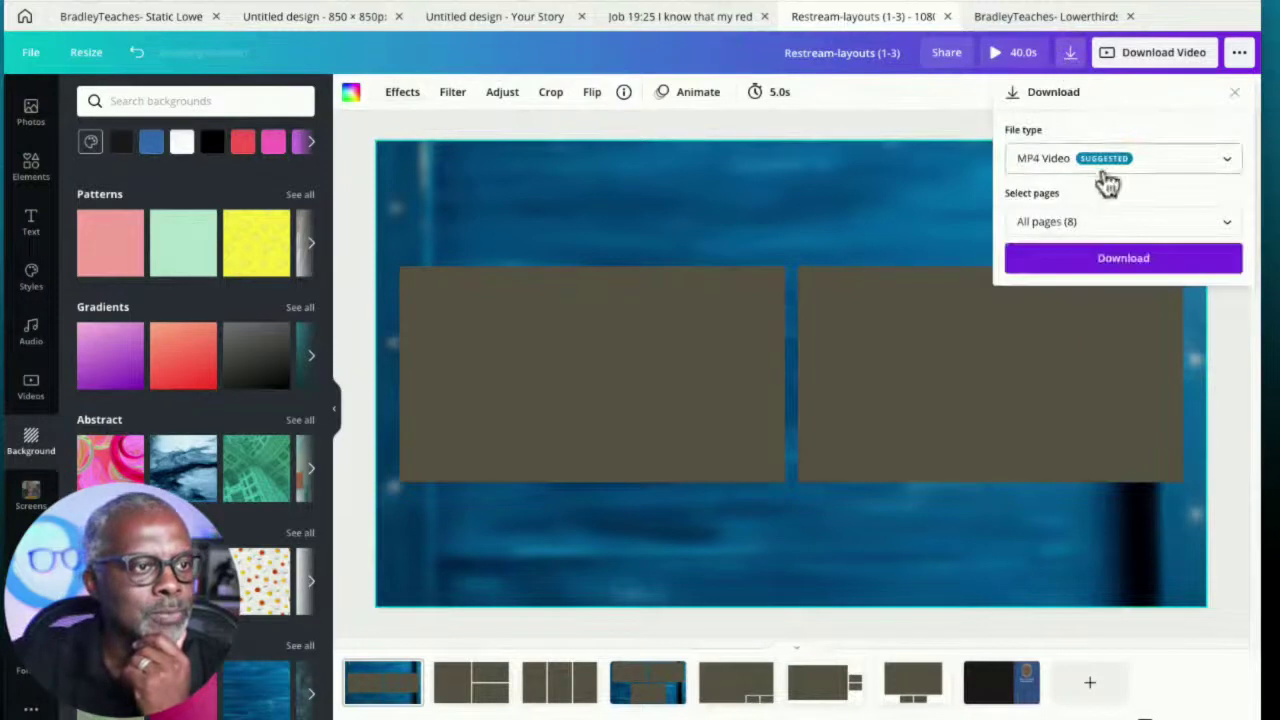
{"action": "left_click", "coordinate": [1205, 166]}
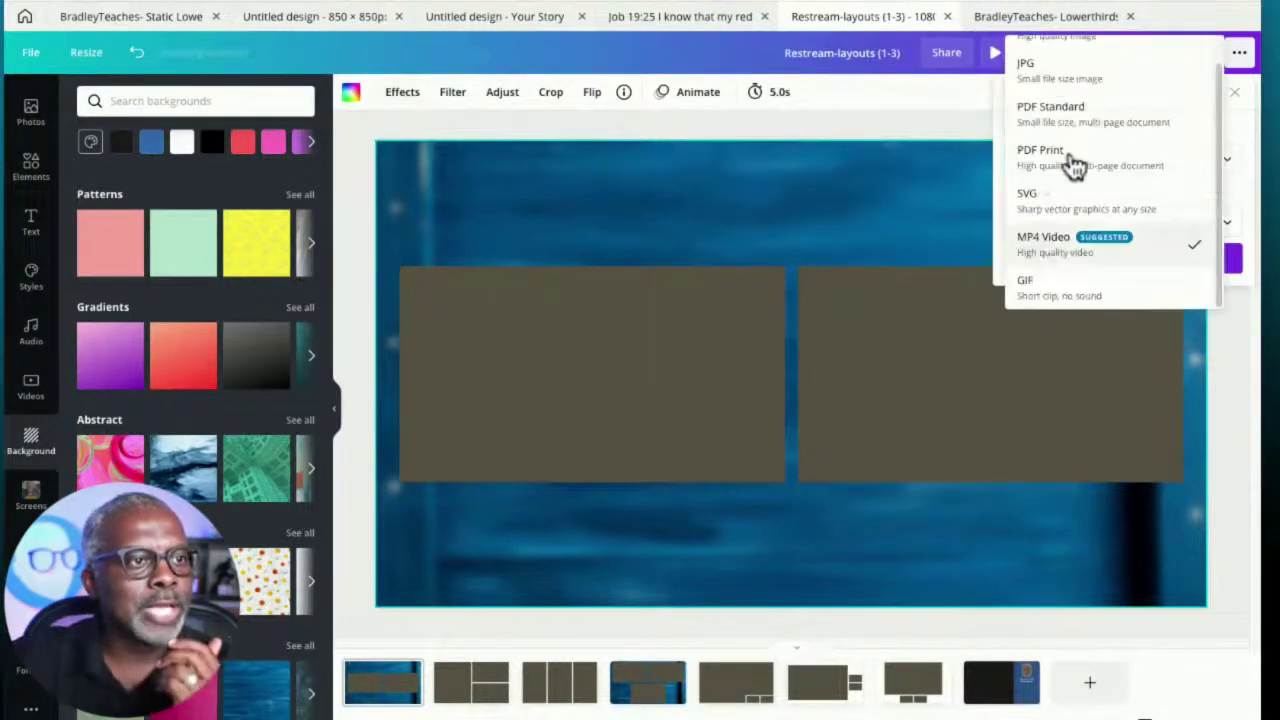
{"action": "scroll", "coordinate": [1073, 165], "scroll_direction": "up", "scroll_amount": 1}
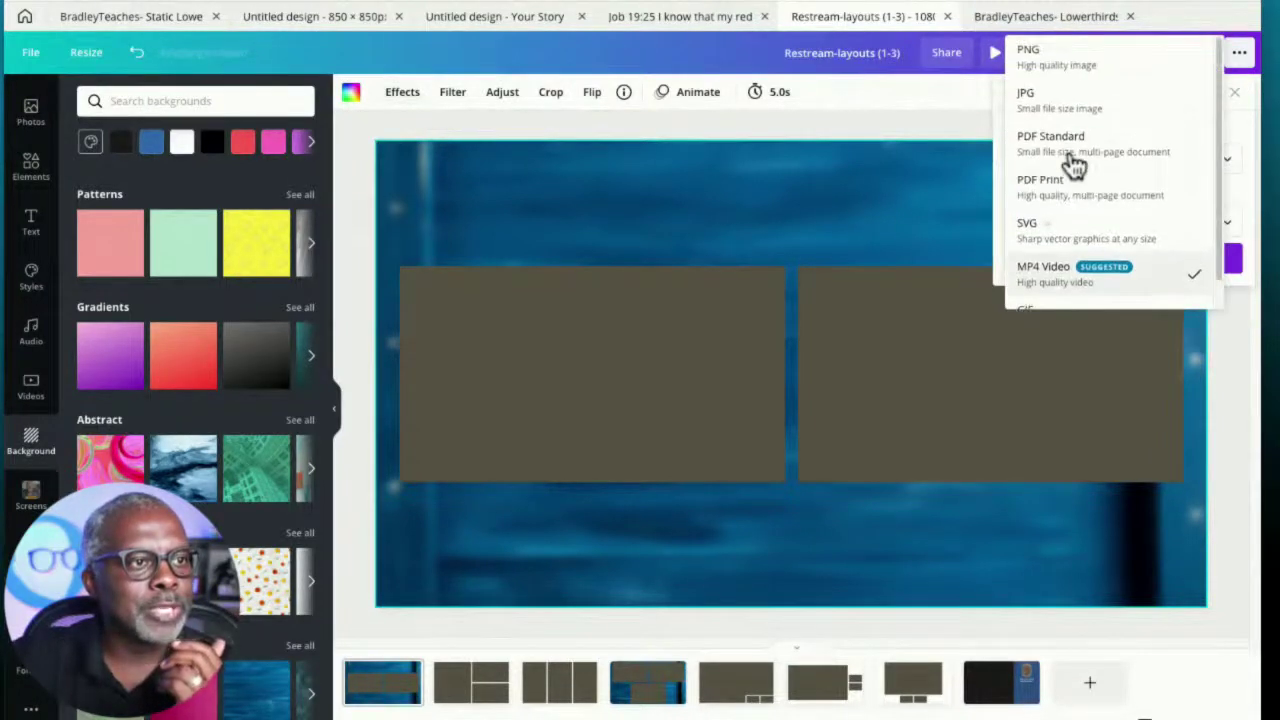
{"action": "left_click", "coordinate": [1058, 112]}
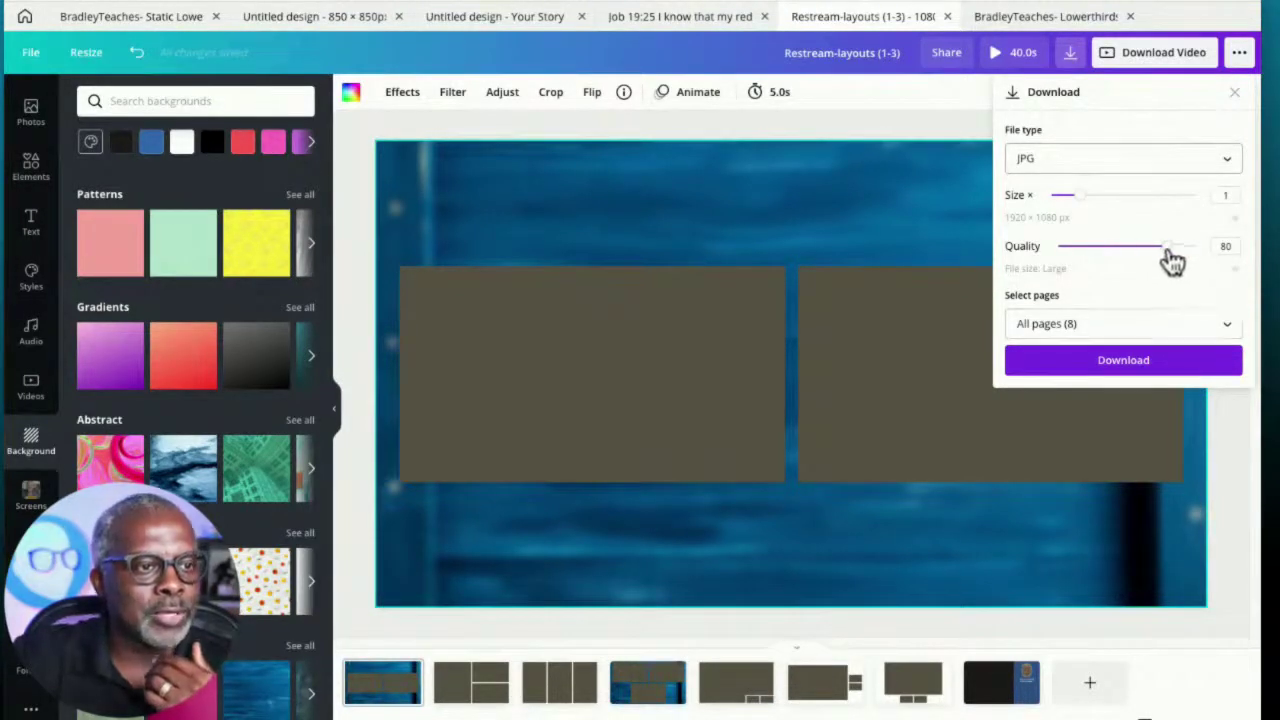
{"action": "left_click_drag", "start_coordinate": [1166, 250], "coordinate": [1218, 258]}
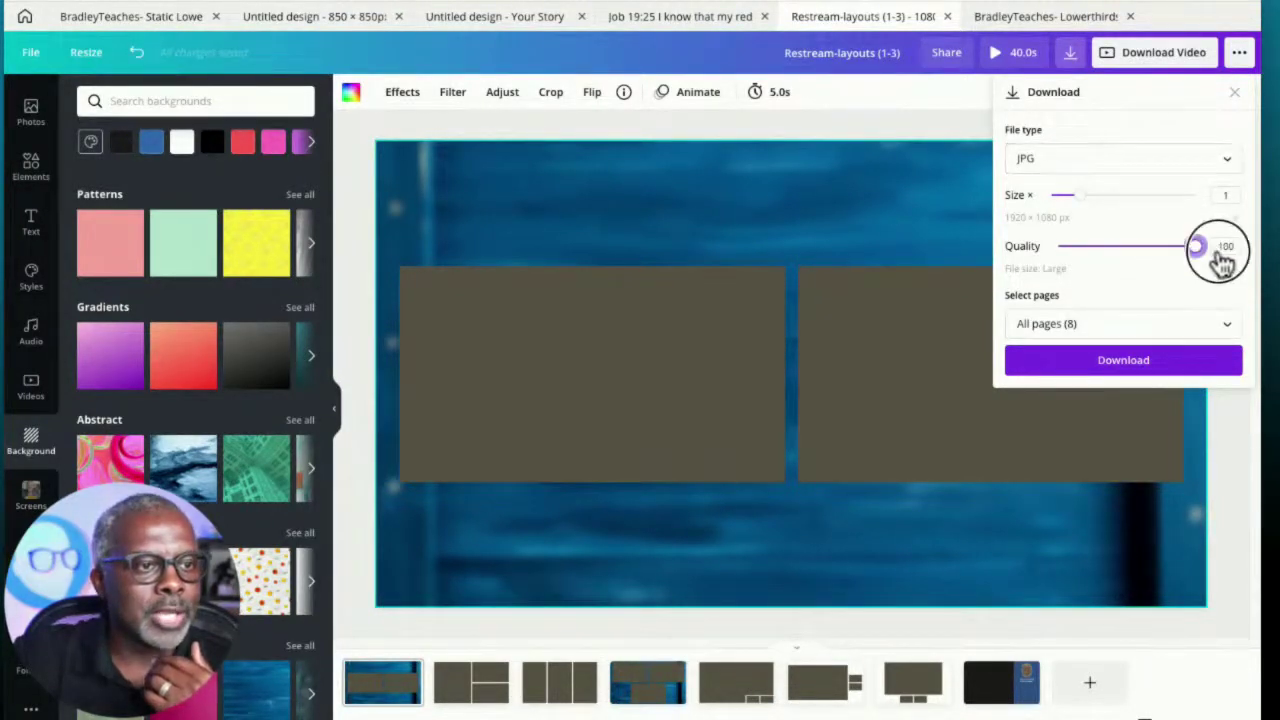
Limit the download to Page 1 and save it as Restream-layouts (1-3).jpg in the Downloads folder
{"action": "left_click", "coordinate": [1125, 315]}
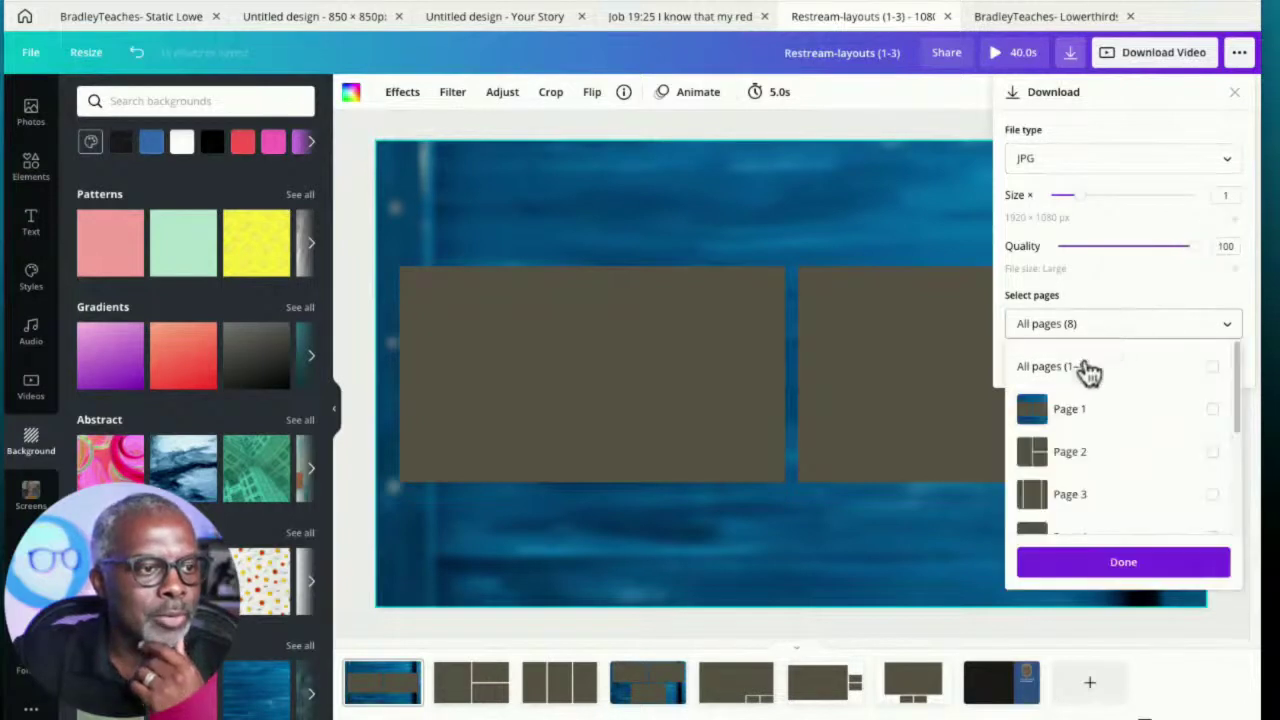
{"action": "left_click", "coordinate": [1212, 410]}
{"action": "left_click", "coordinate": [1126, 558]}
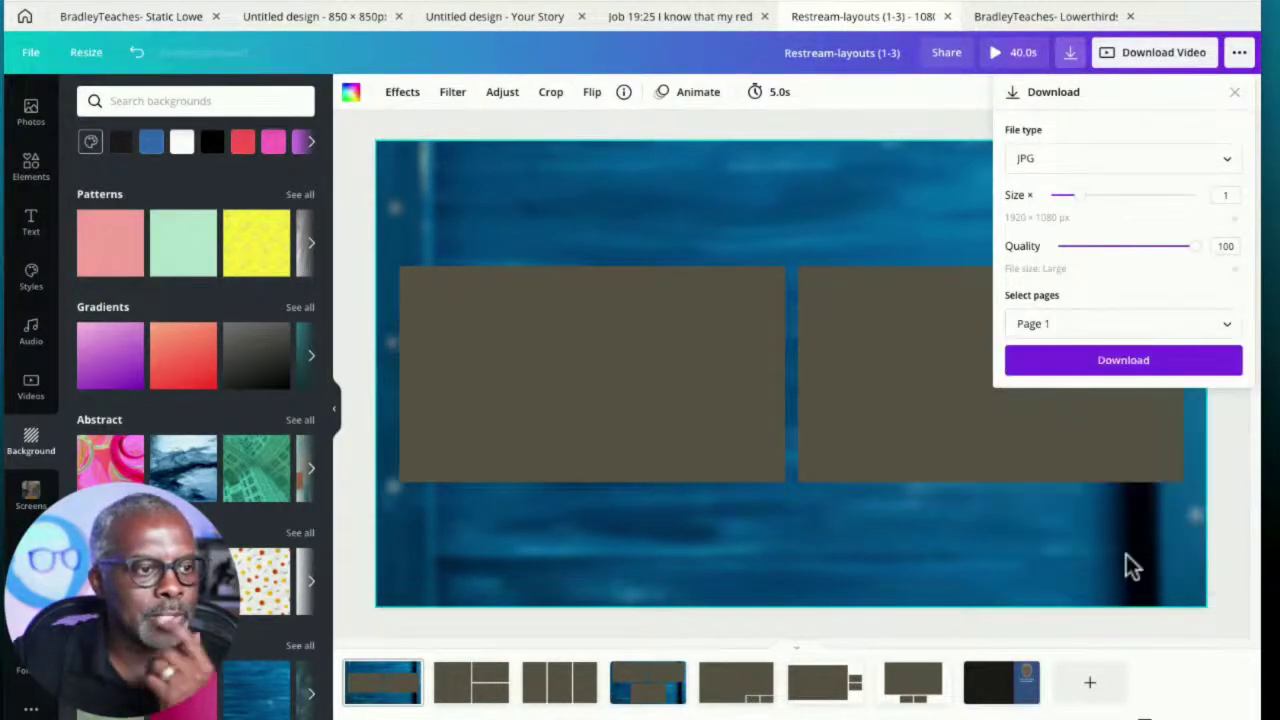
{"action": "left_click", "coordinate": [1103, 362]}
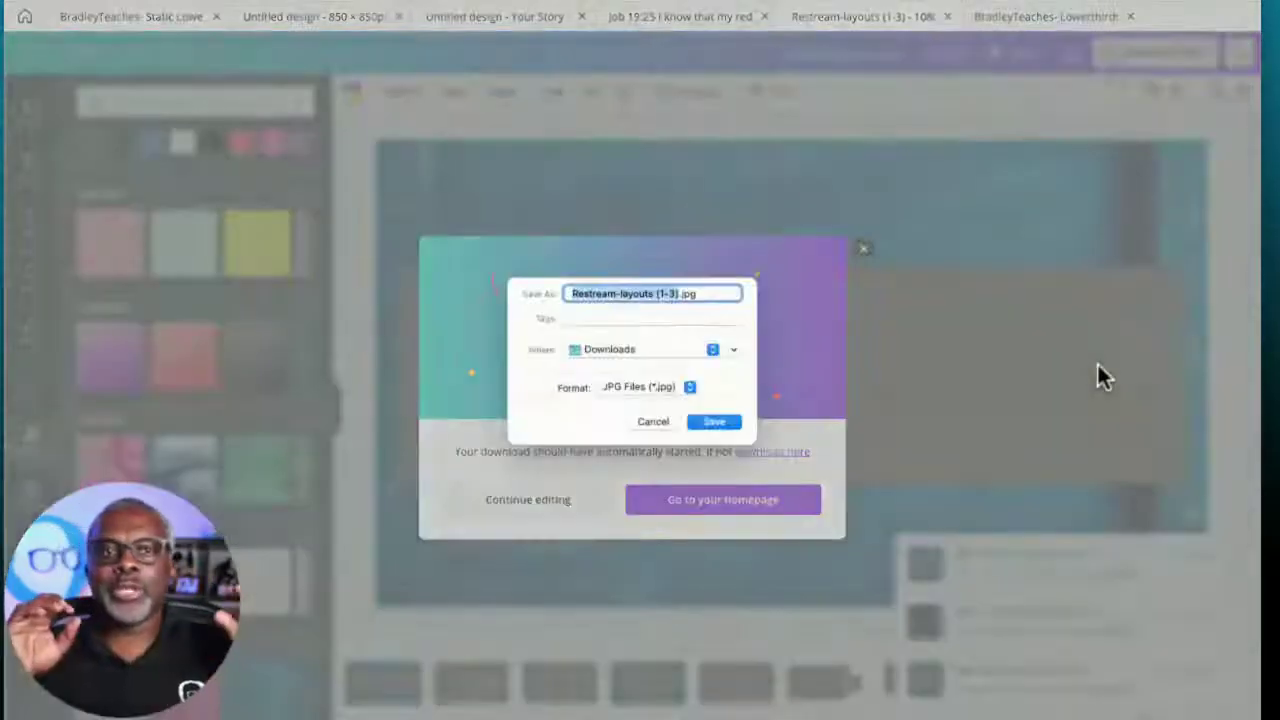
{"action": "left_click", "coordinate": [716, 421]}
{"action": "left_click", "coordinate": [668, 452]}
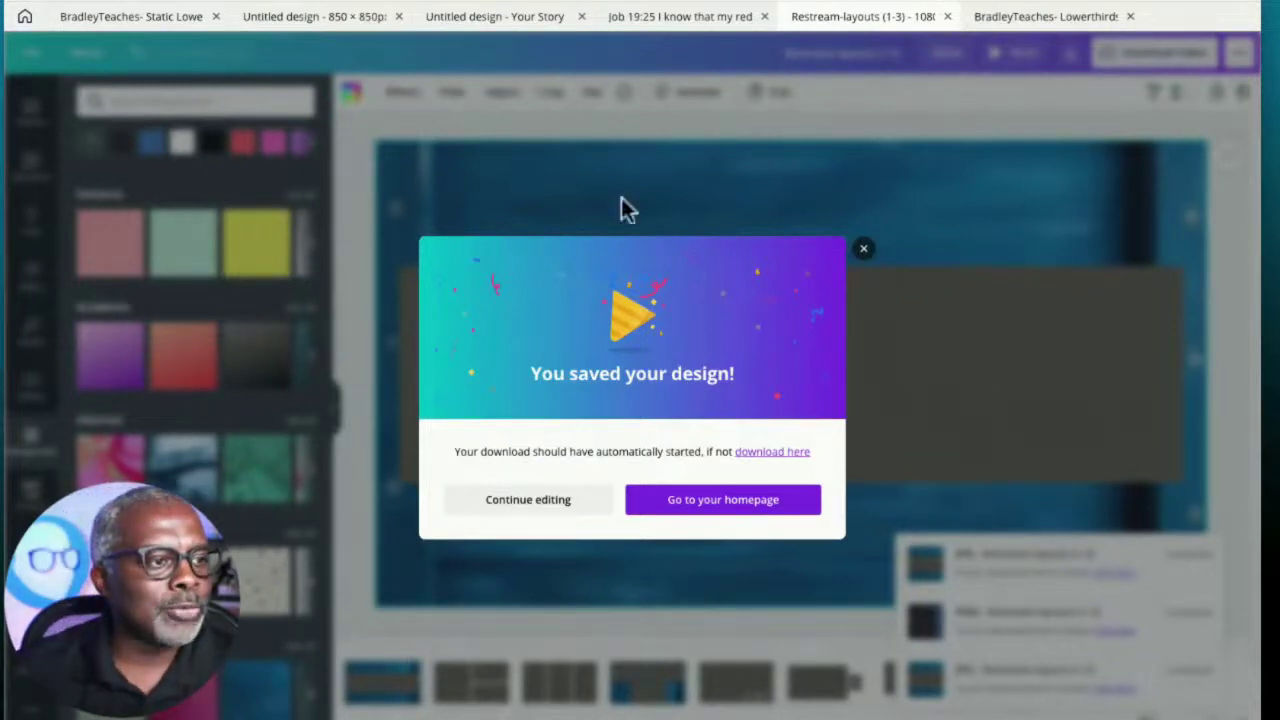
{"action": "left_click", "coordinate": [860, 251]}
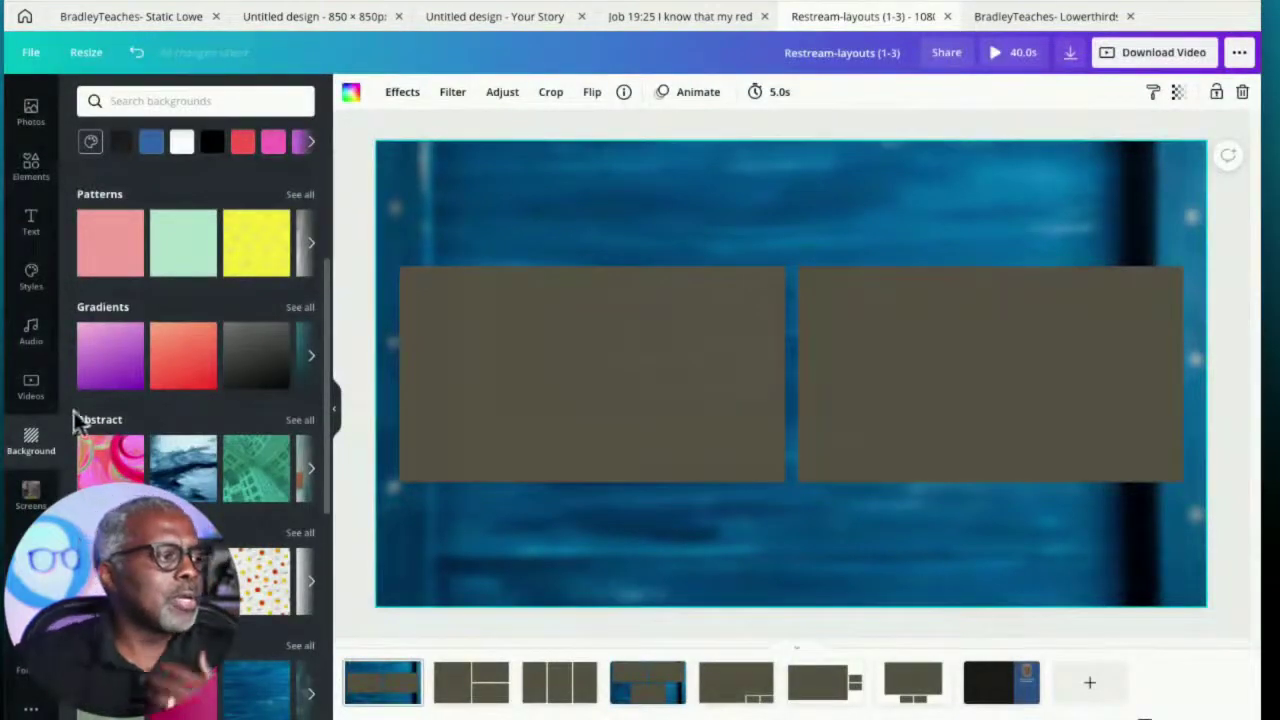
Set the transparency of the blue side panel on page 8 to 100
{"action": "left_click", "coordinate": [987, 685]}
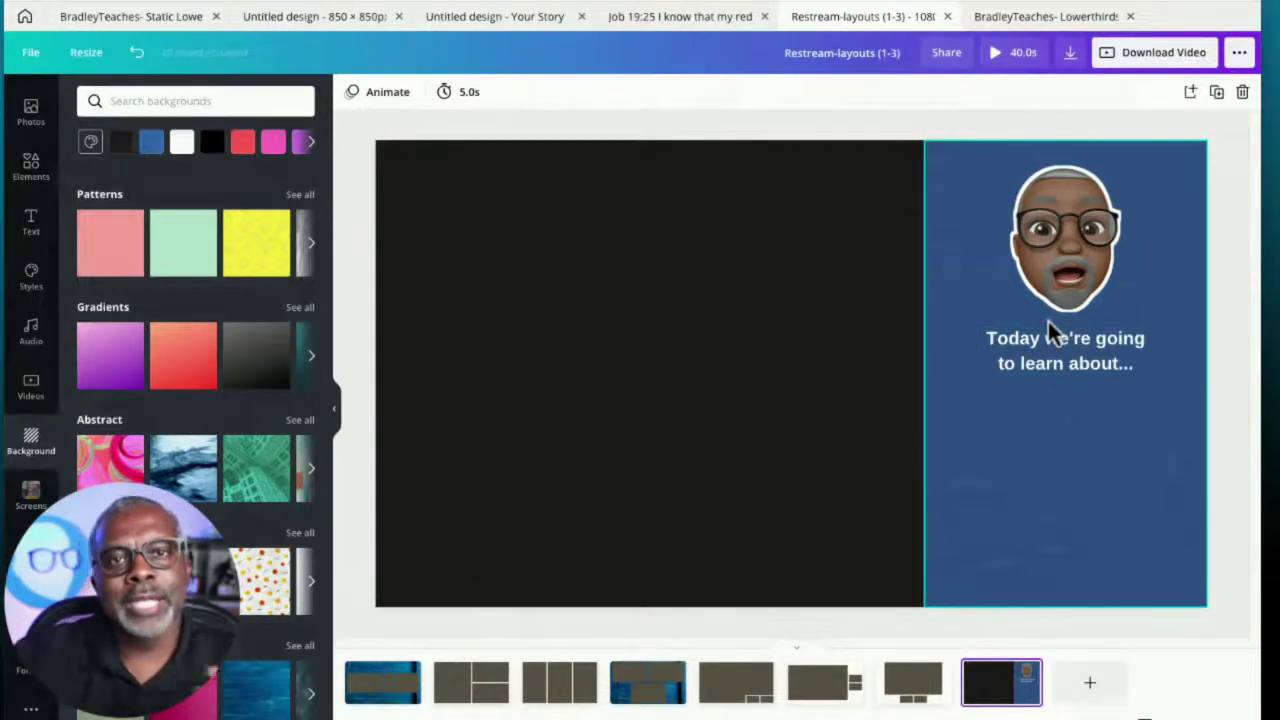
{"action": "left_click", "coordinate": [963, 203]}
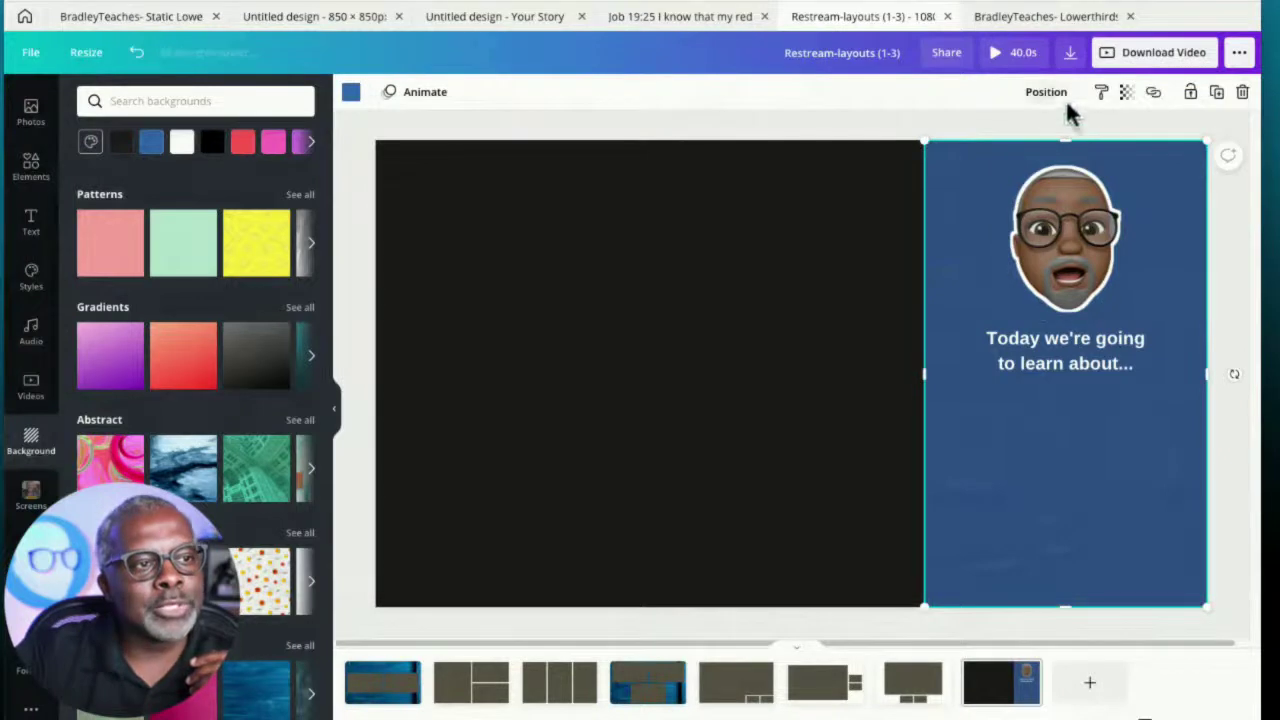
{"action": "left_click", "coordinate": [1127, 93]}
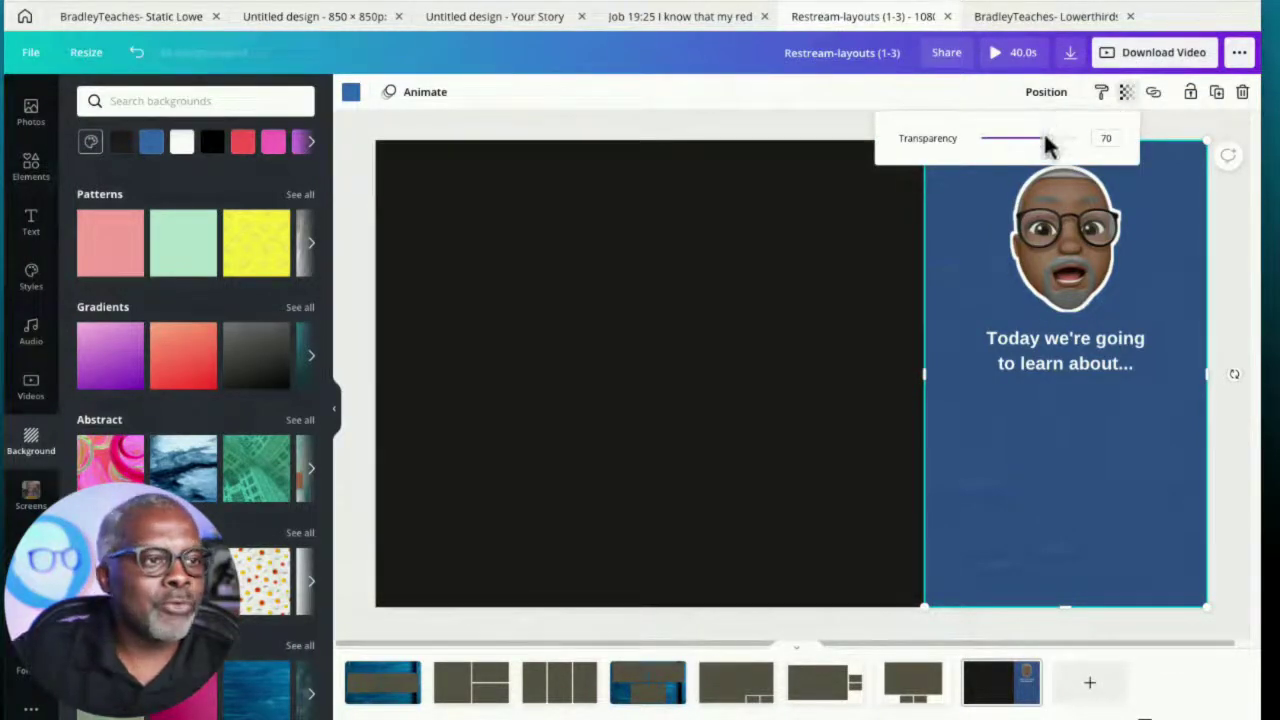
{"action": "left_click_drag", "start_coordinate": [1045, 145], "coordinate": [1114, 148]}
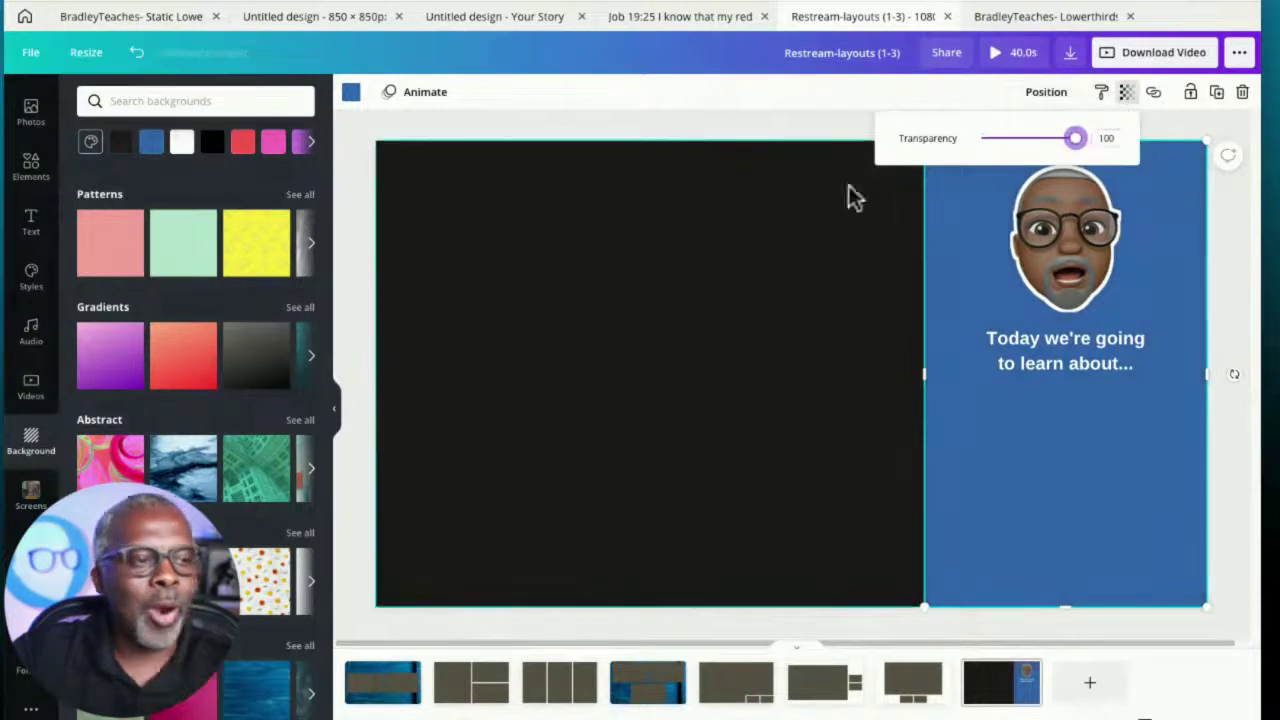
{"action": "left_click", "coordinate": [797, 210]}
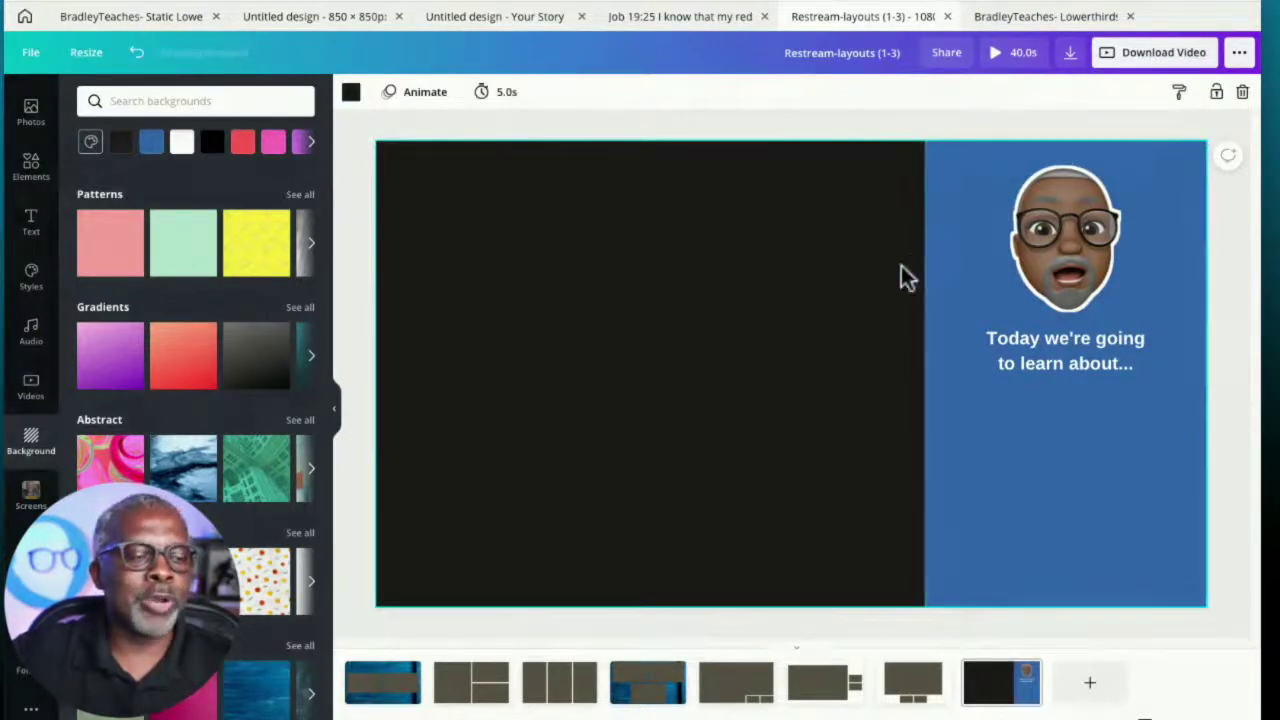